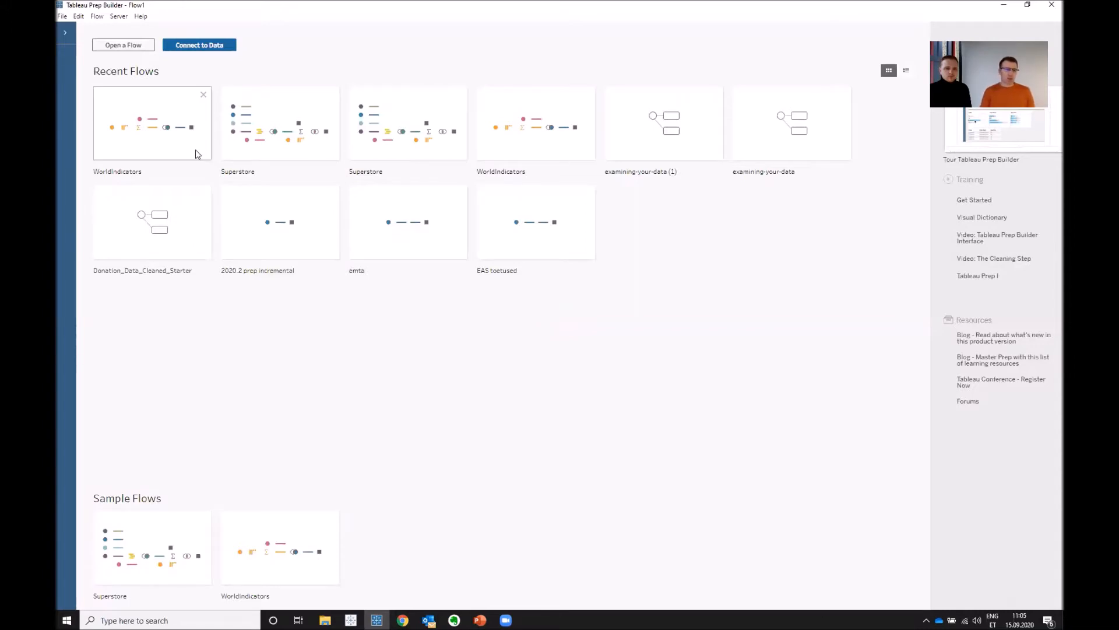
- Open the WorldIndicators flow and enlarge the flow view to 150%
mouse_move(170, 137)
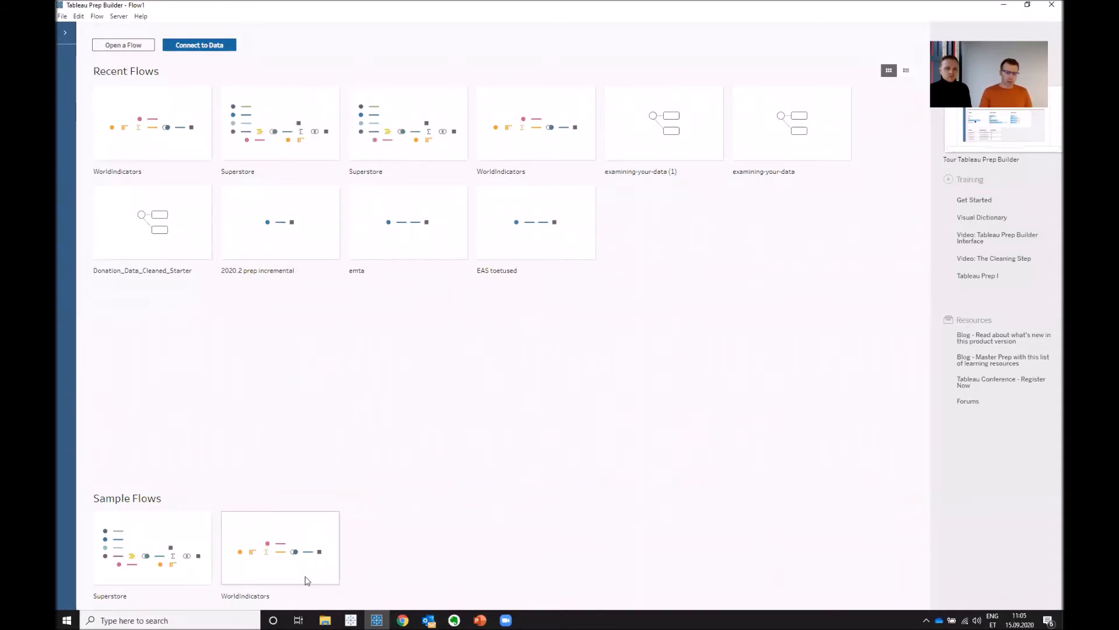
left_click(150, 134)
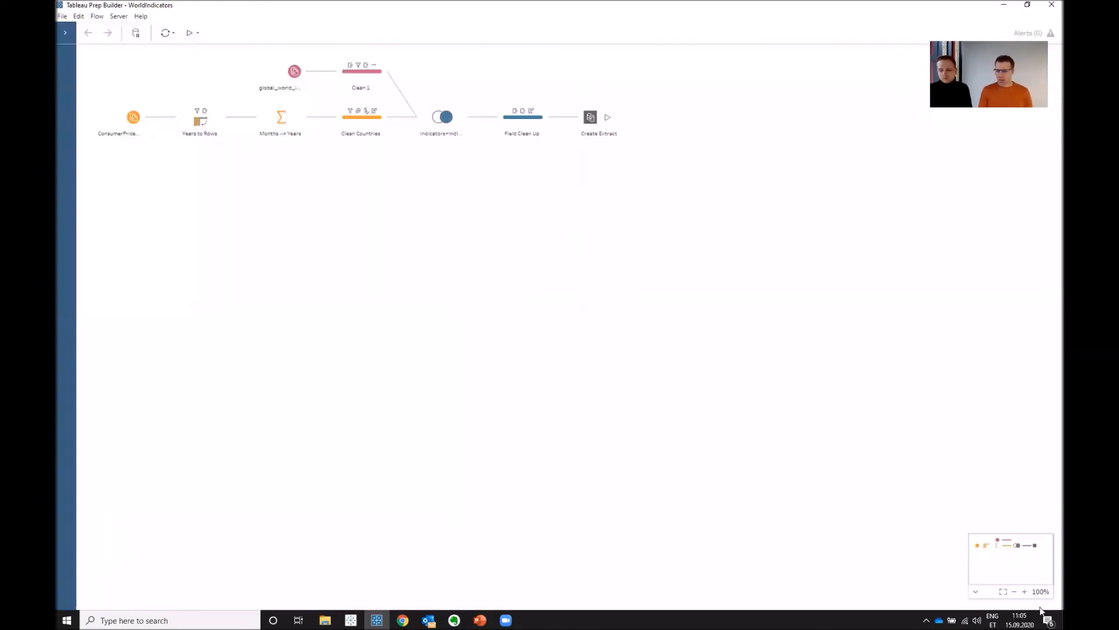
left_click(1025, 591)
left_click(1024, 592)
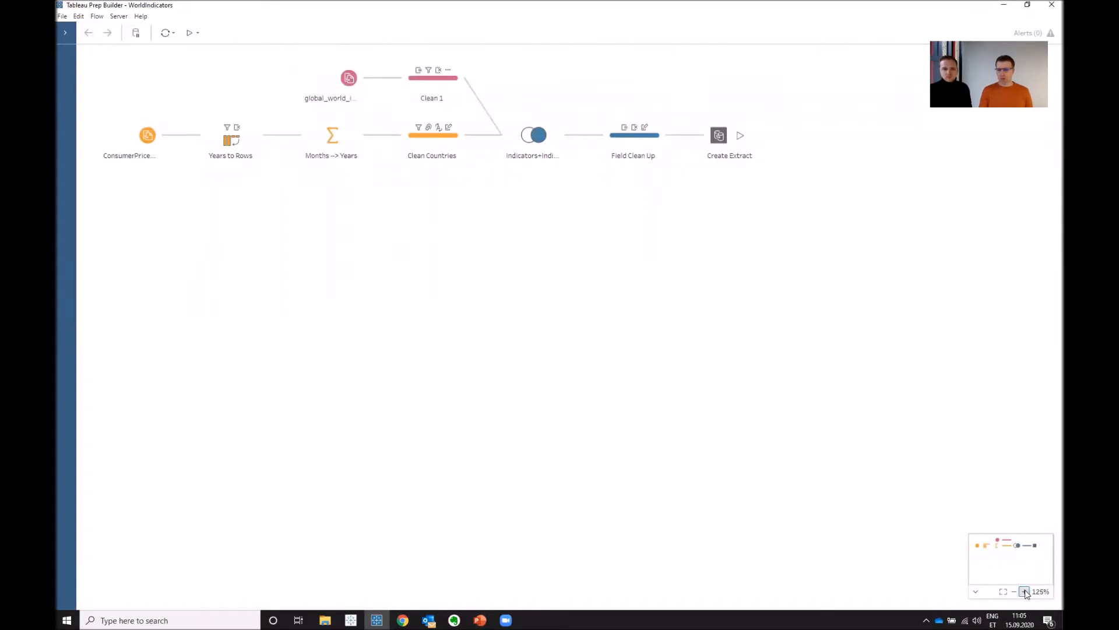
left_click(1022, 593)
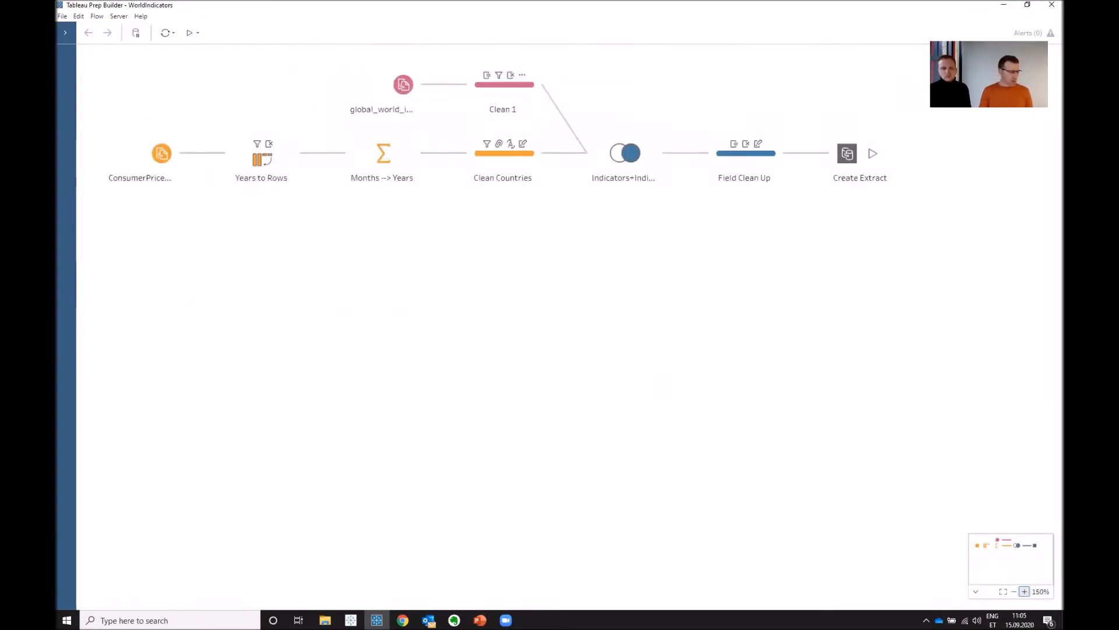
key("alt+Tab")
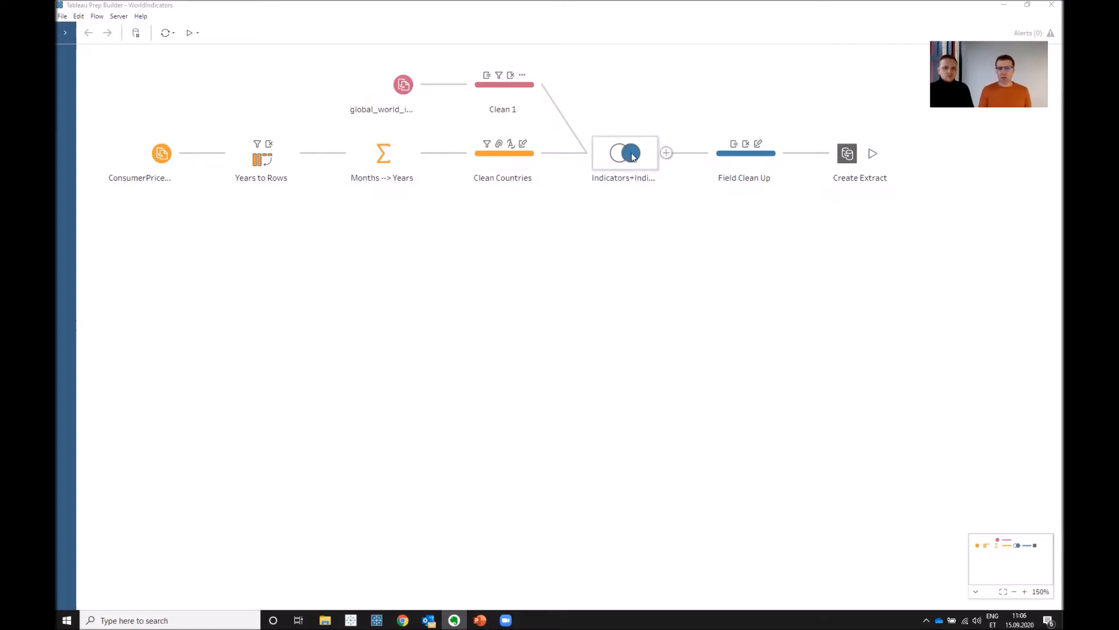
- Replace the Create Extract step with a new Output step after Field Clean Up
right_click(850, 169)
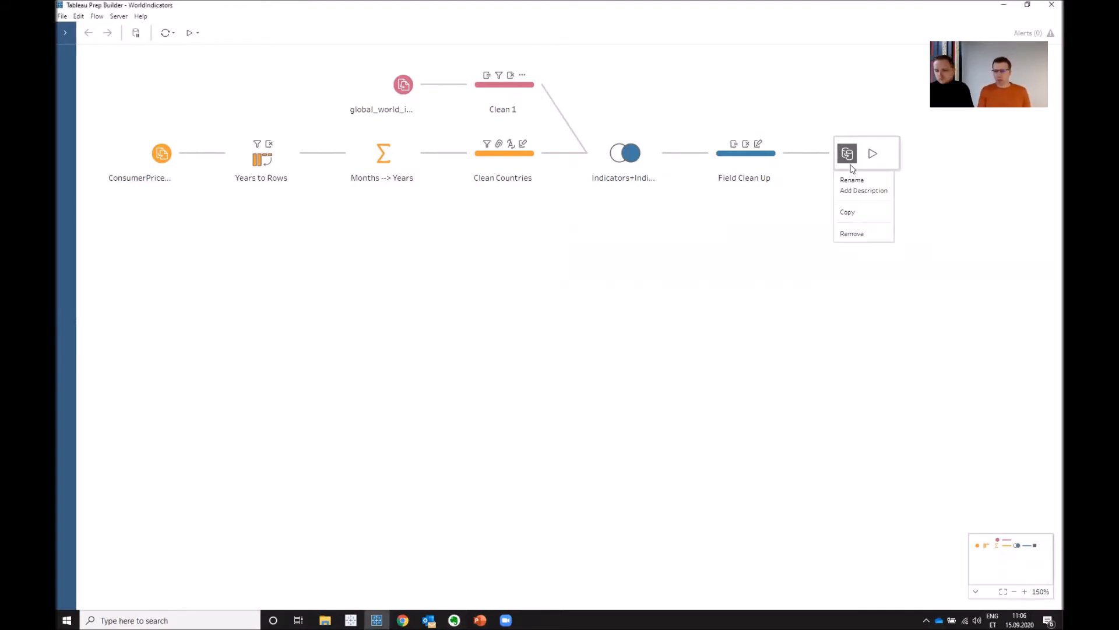
left_click(862, 234)
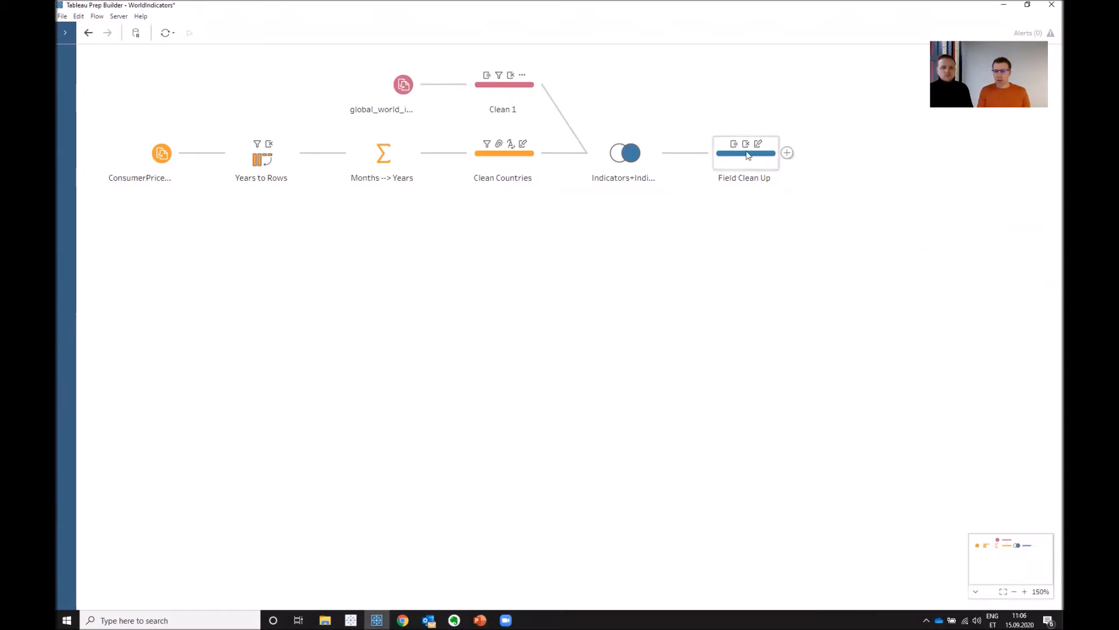
left_click(787, 153)
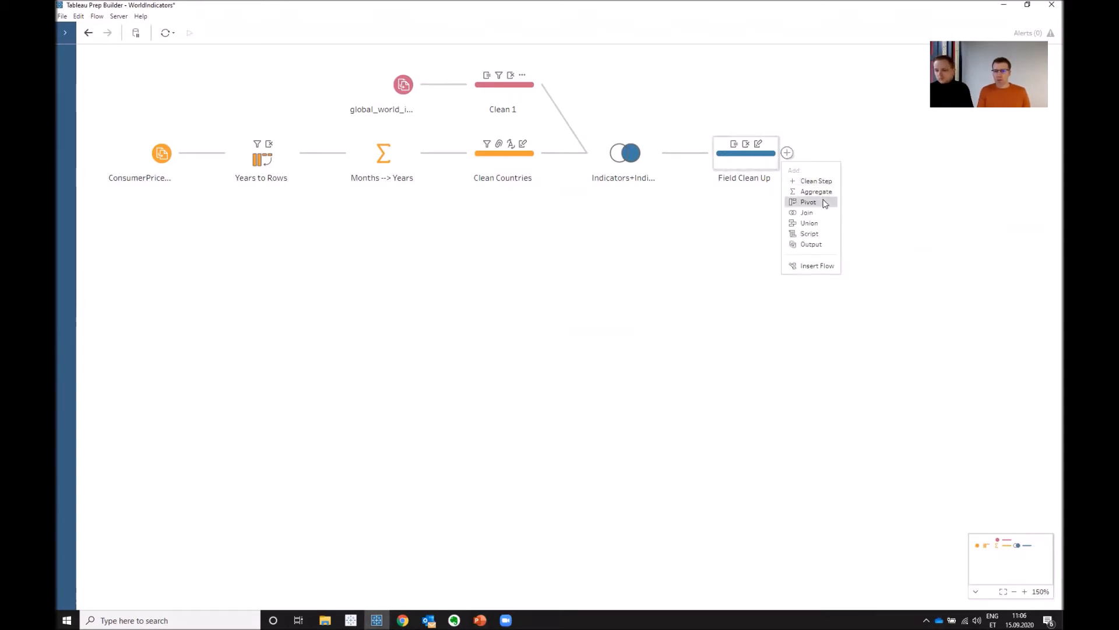
left_click(811, 244)
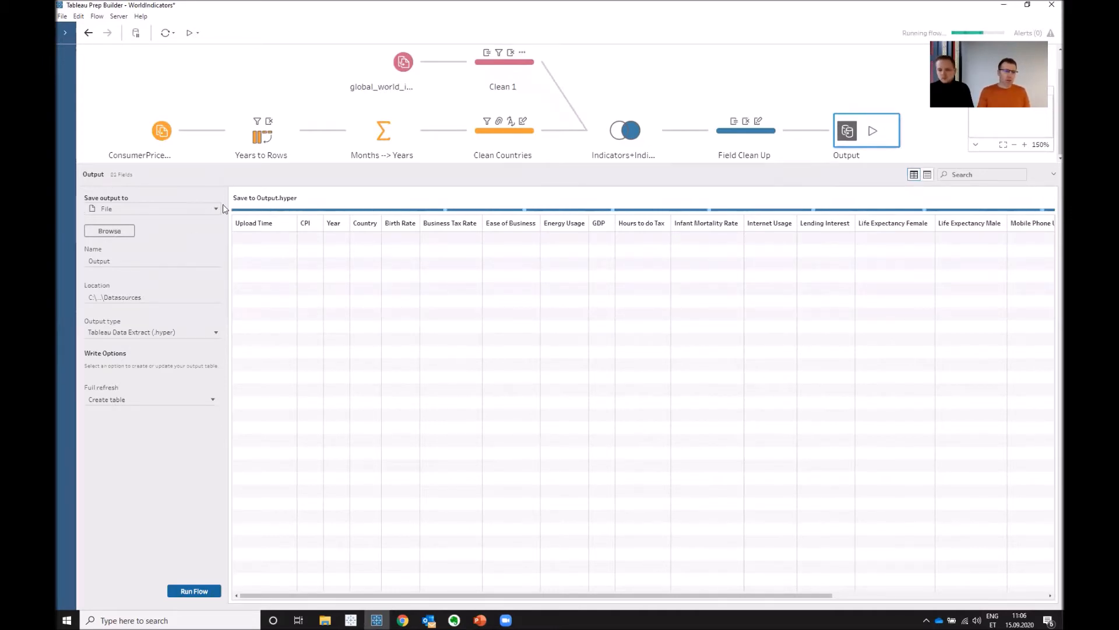
- Try Published data source as the output destination, return it to File, and show the available output file types
left_click(202, 212)
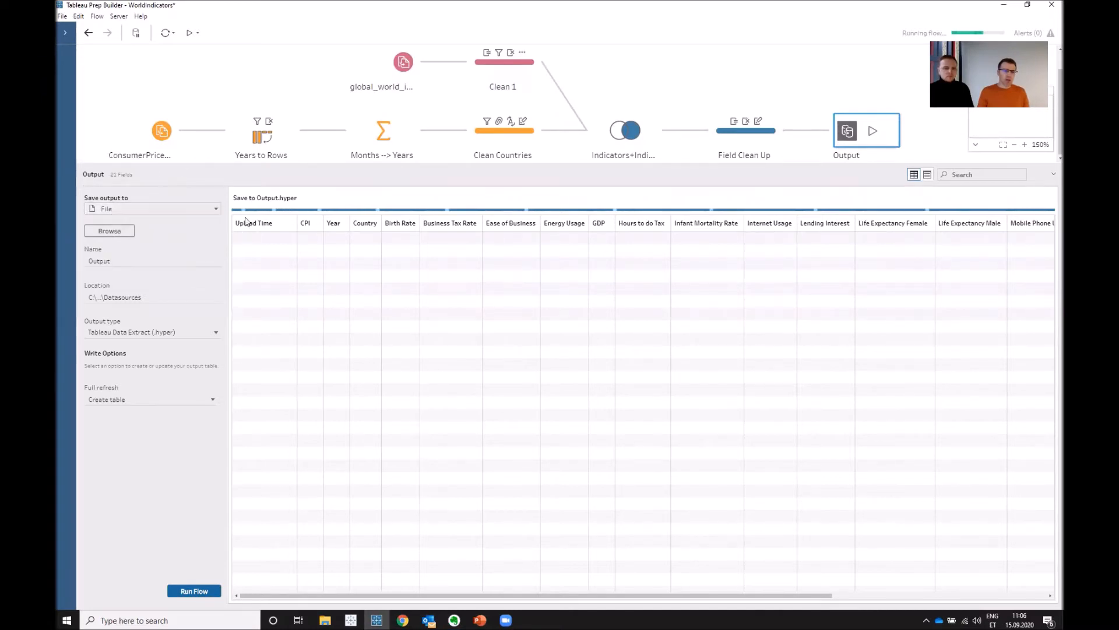
left_click(216, 209)
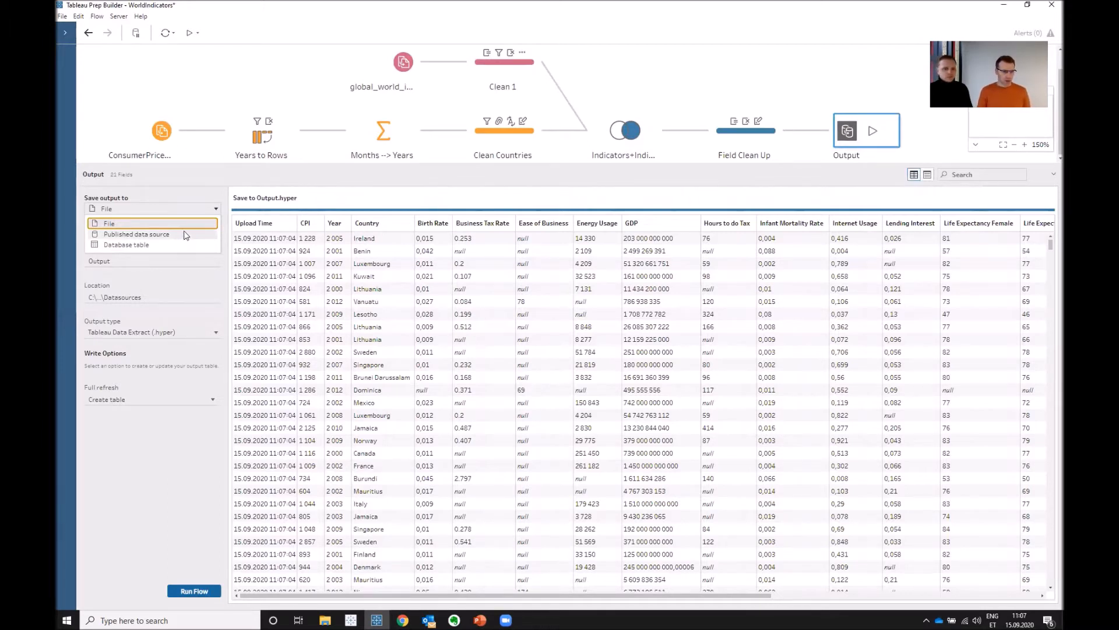
left_click(184, 234)
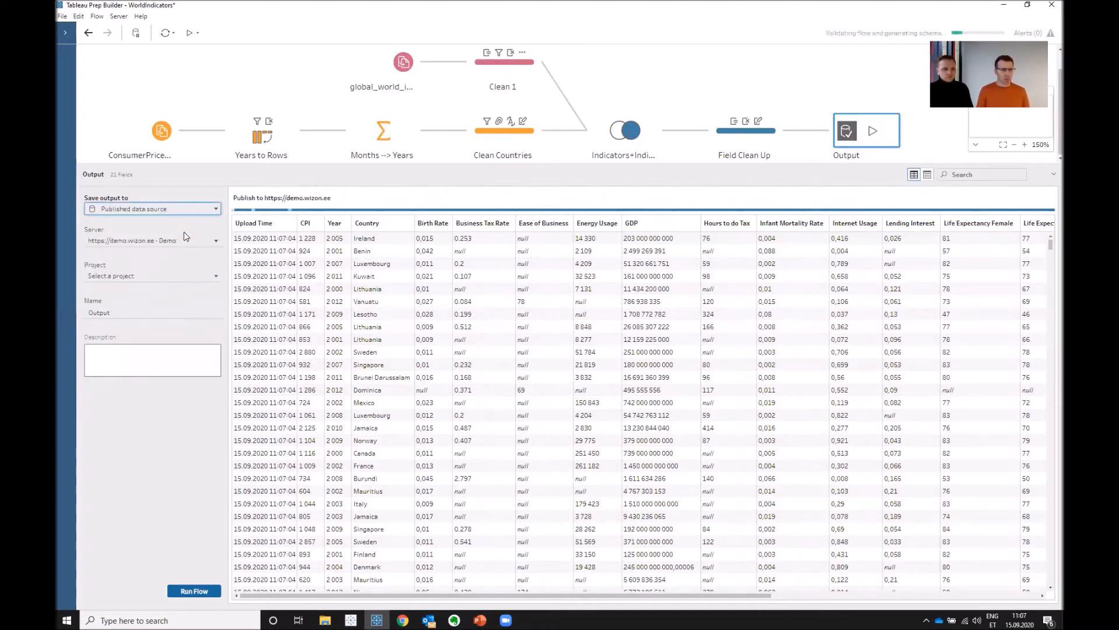
left_click(217, 210)
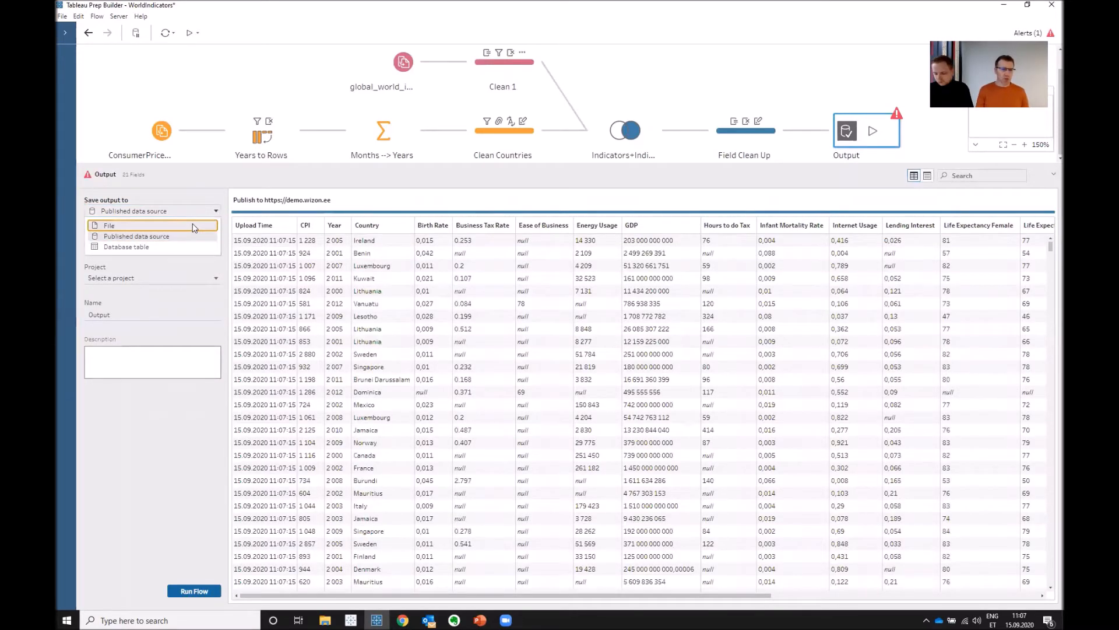
left_click(195, 226)
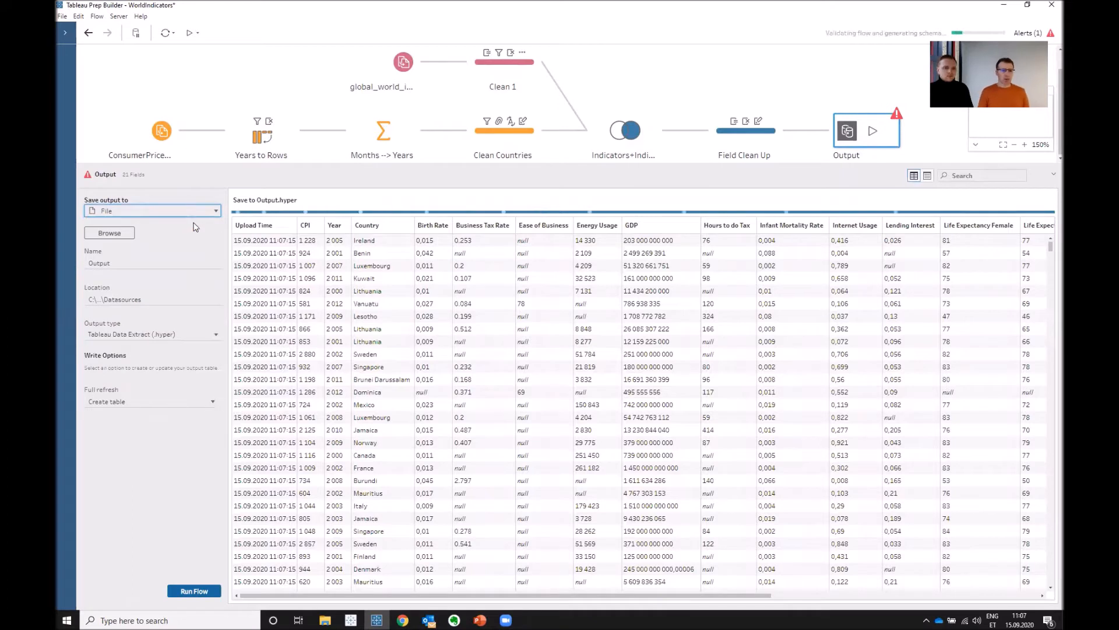
left_click(181, 337)
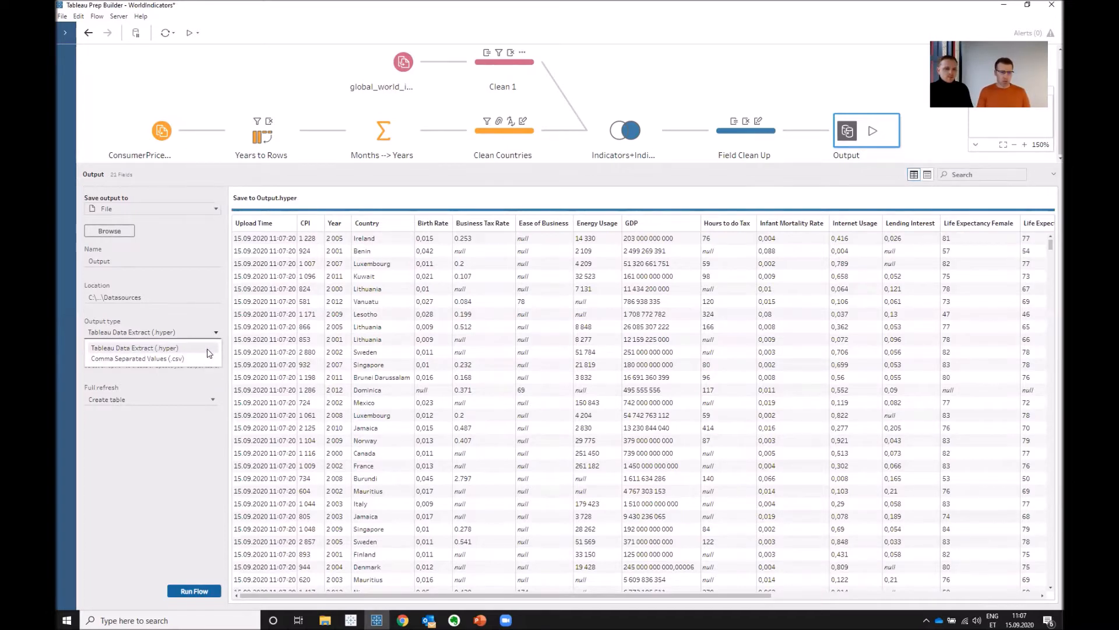
- Set the output to be saved to a database table and add a Snowflake connection for it
left_click(216, 207)
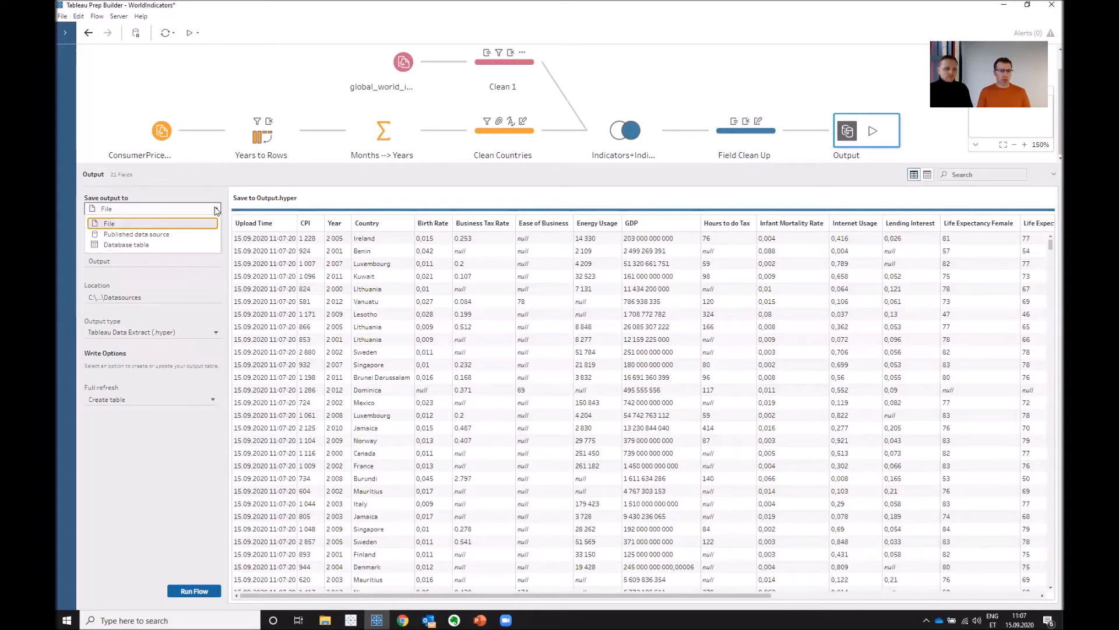
left_click(199, 245)
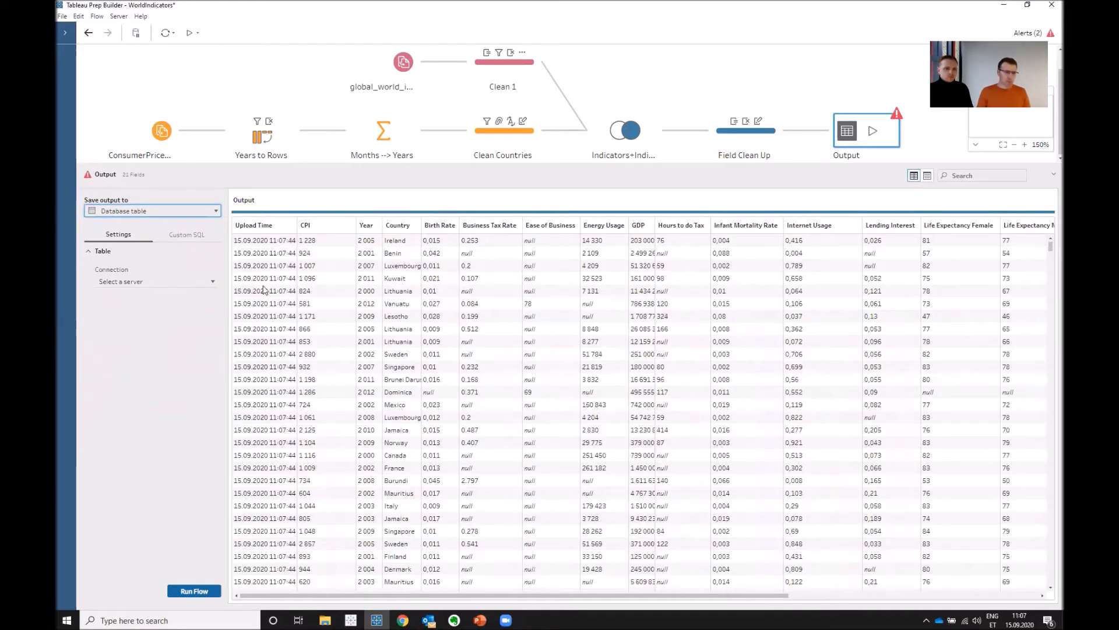
left_click(214, 282)
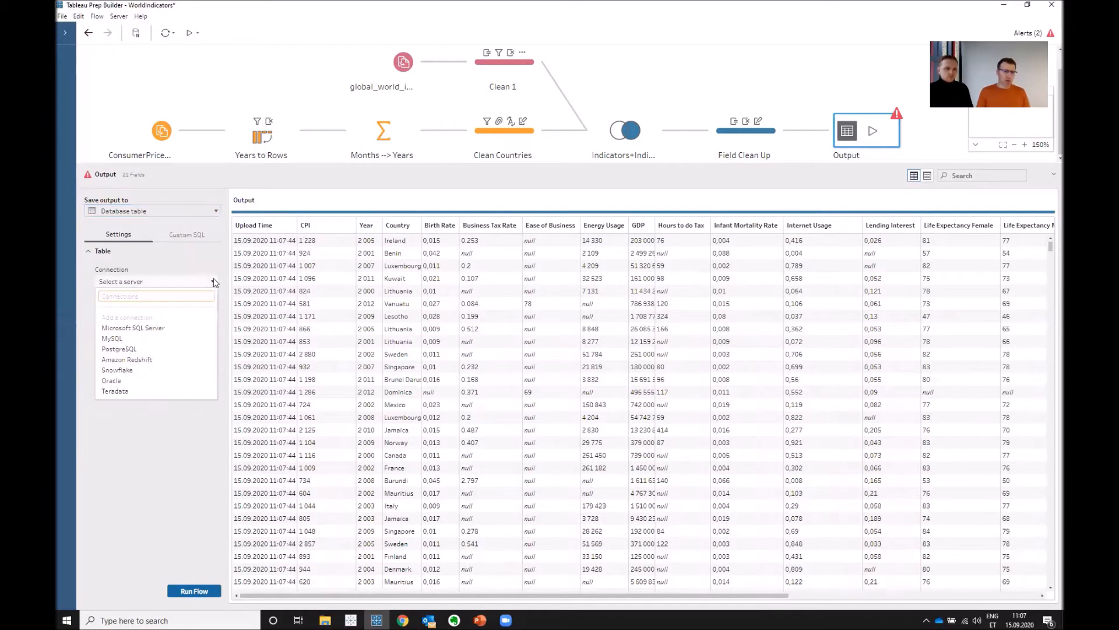
left_click(200, 371)
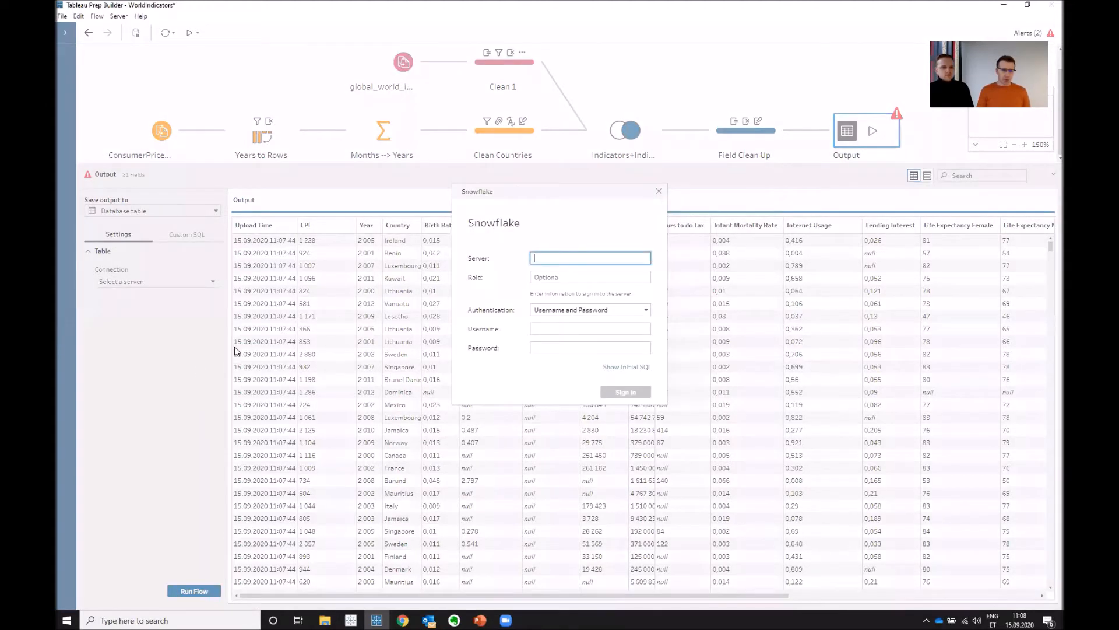
- Paste the Snowflake server address and enter the account username for the connection
key("alt+Tab")
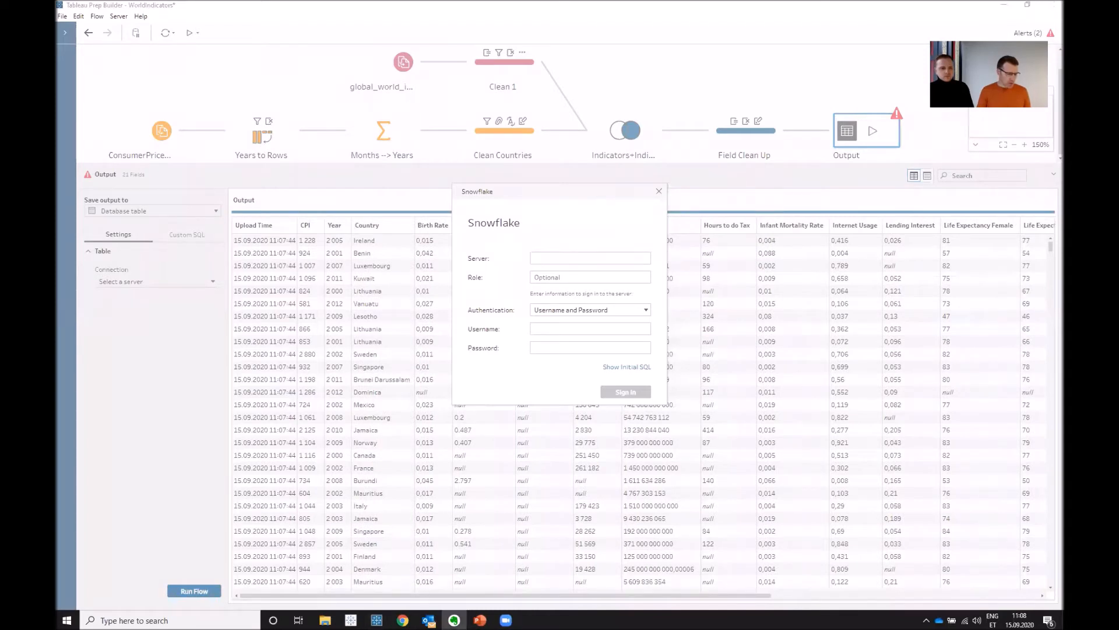
left_click(579, 257)
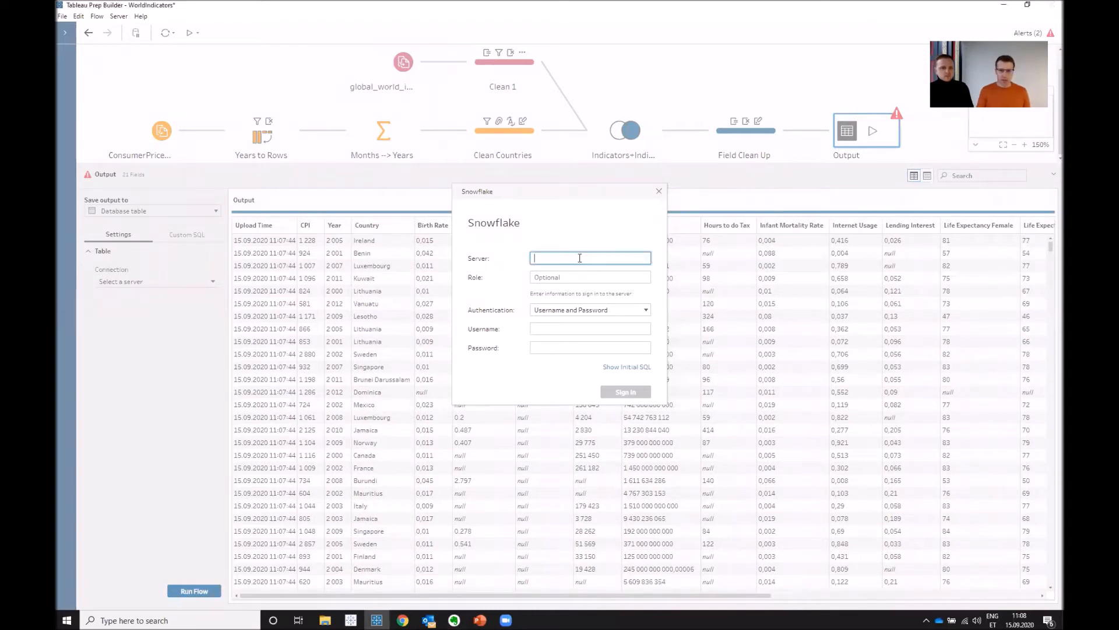
key("ctrl+v")
left_click(547, 327)
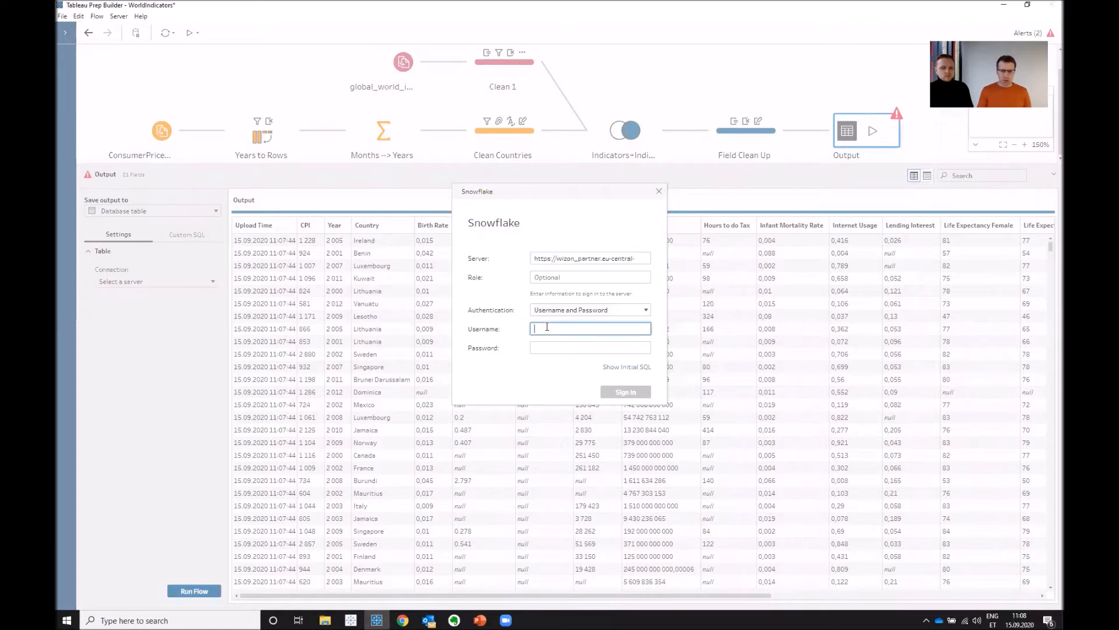
type("marko")
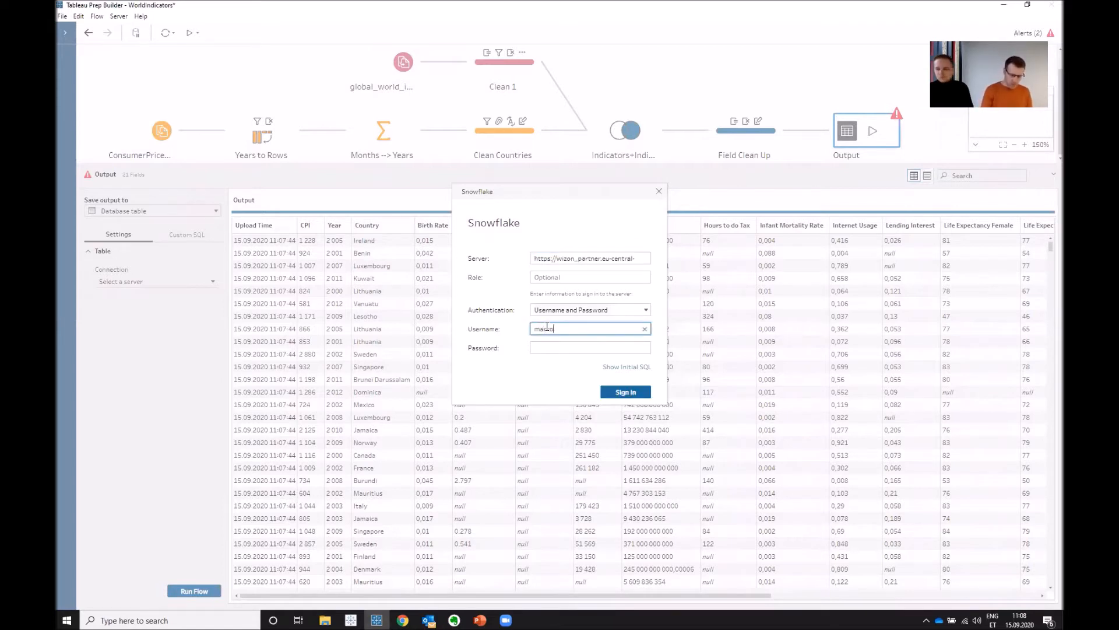
type("wizon")
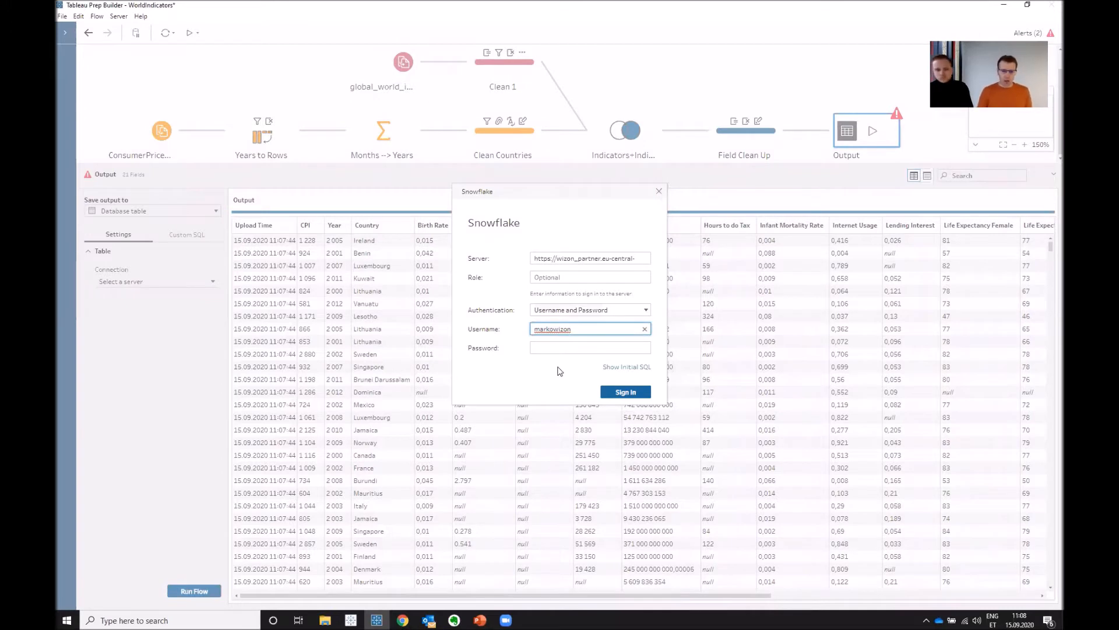
- Paste the account password and sign in to the Snowflake server
left_click(588, 353)
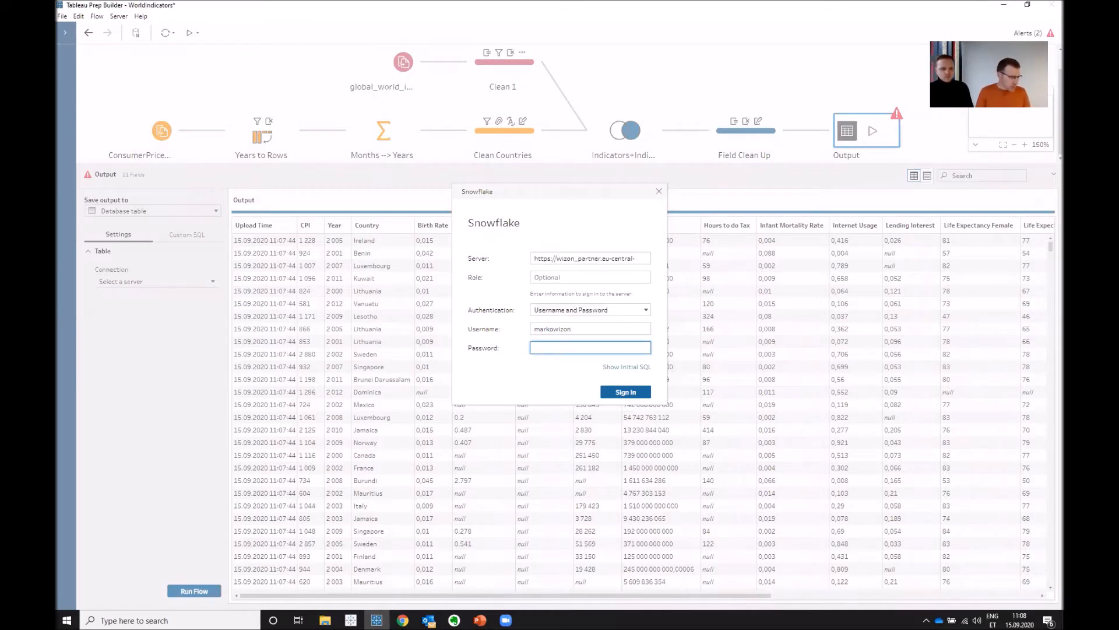
key("alt+Tab")
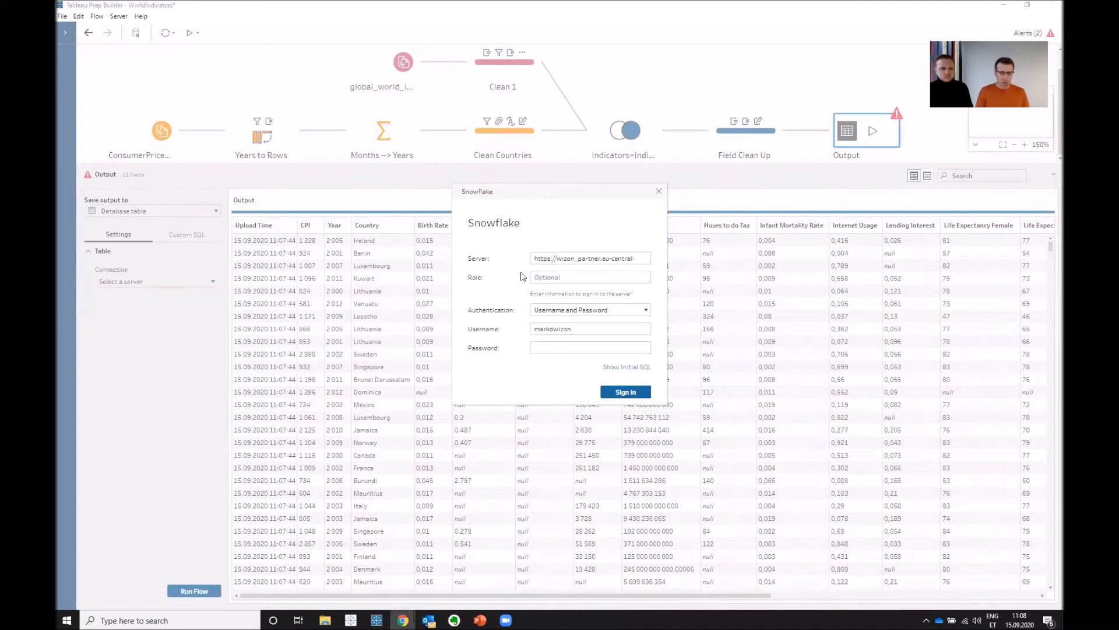
left_click(569, 346)
key("ctrl+v")
left_click(638, 393)
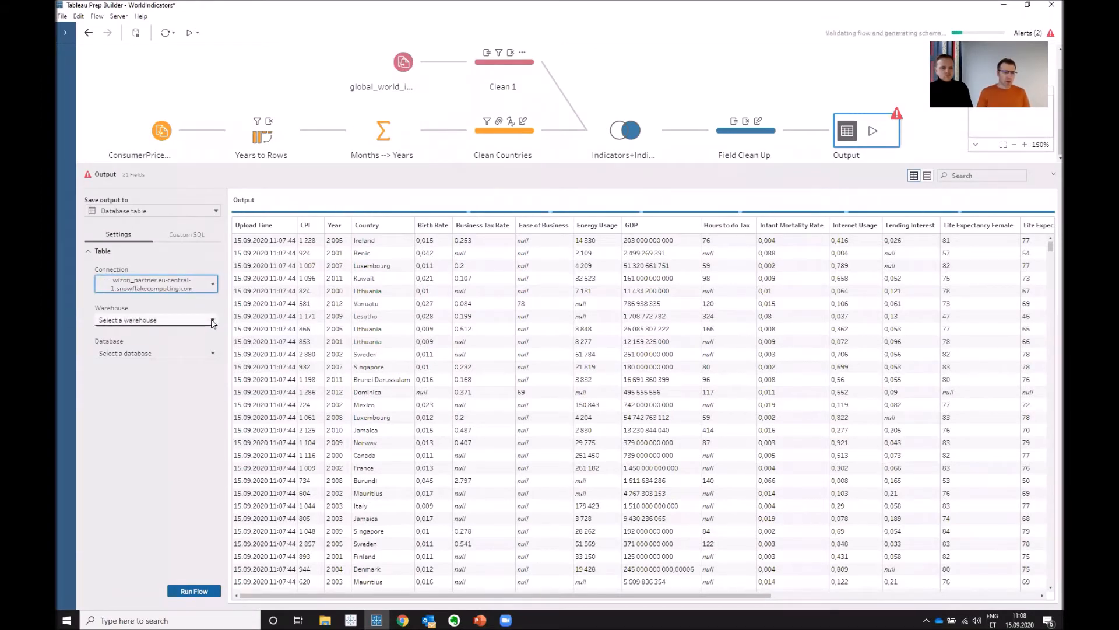
- Choose the ANALYTICS_WH warehouse and the WIZONUSER_DB database for the output table
left_click(211, 319)
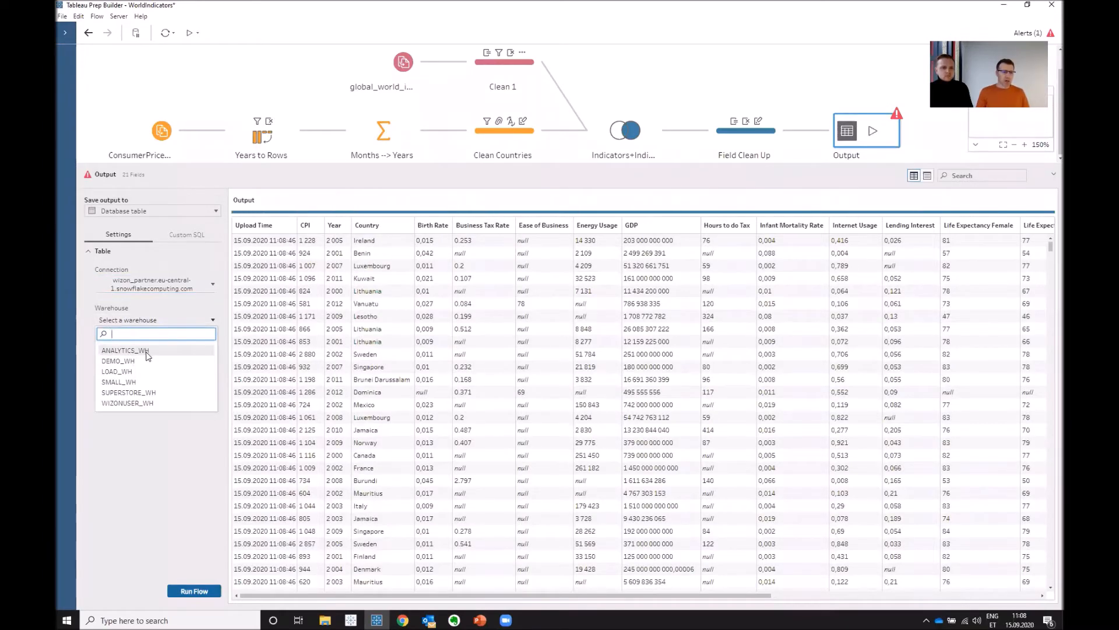
left_click(148, 354)
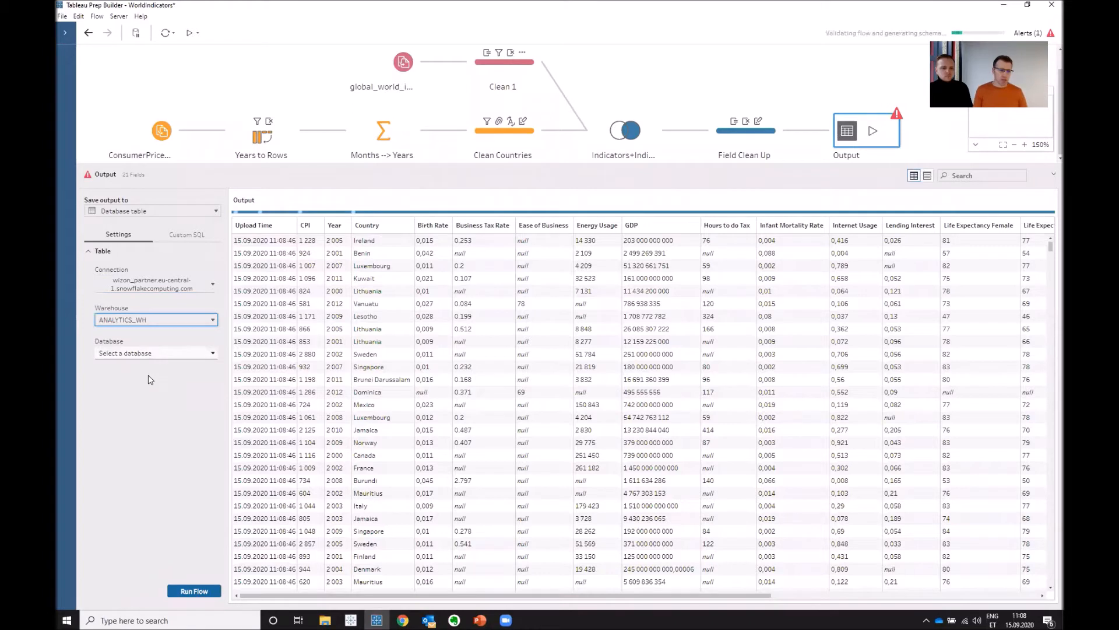
left_click(192, 354)
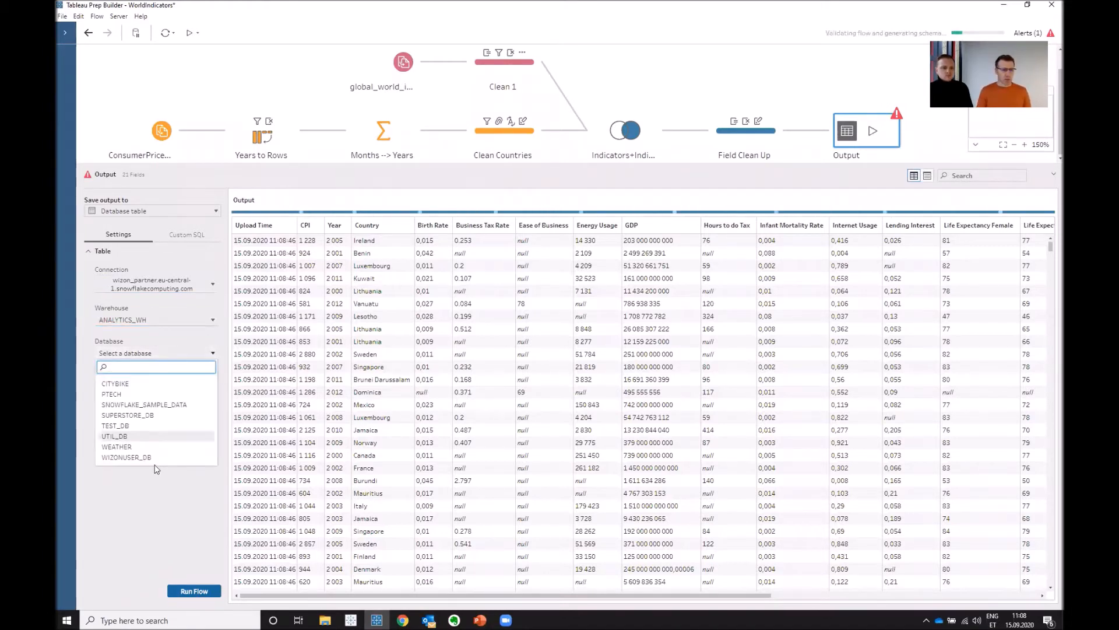
left_click(149, 458)
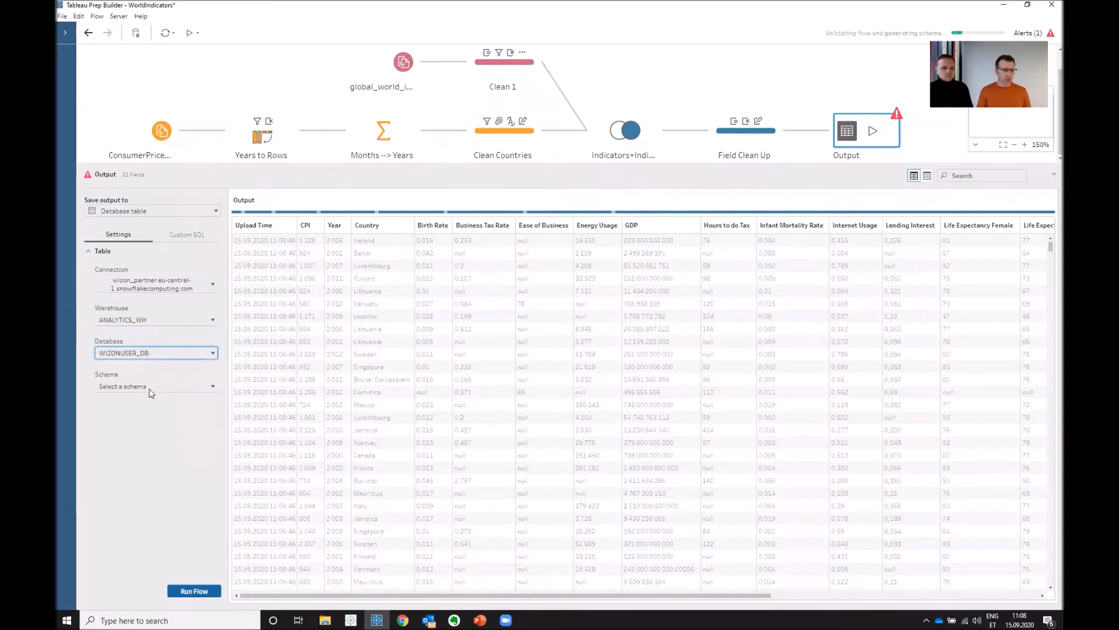
- Search for the schema named after the account's username and choose it for the output table
left_click(162, 386)
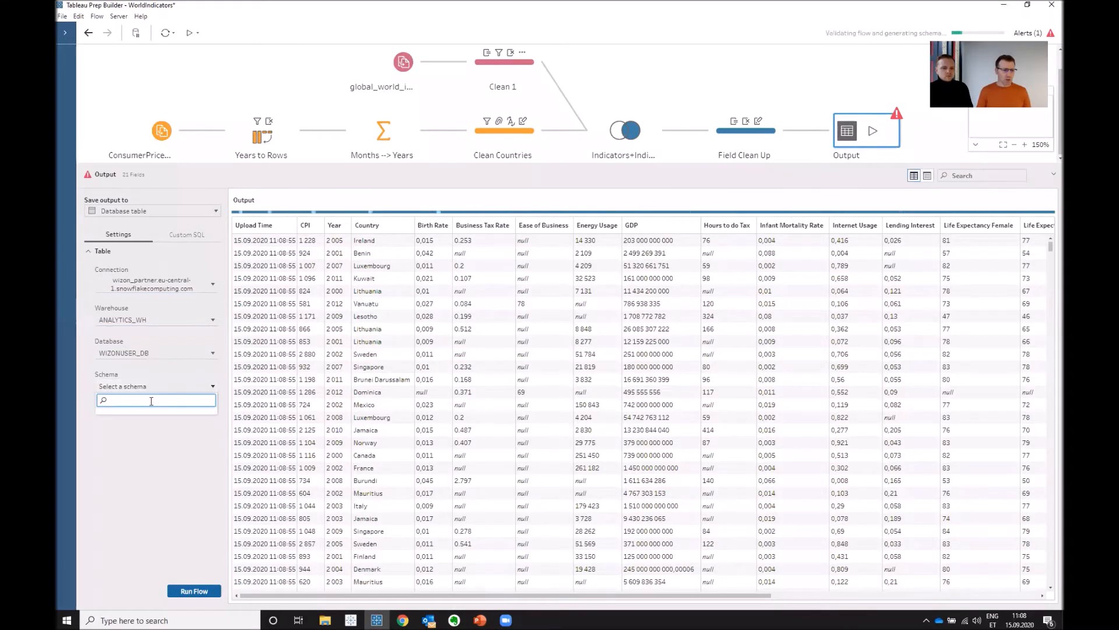
type("mar")
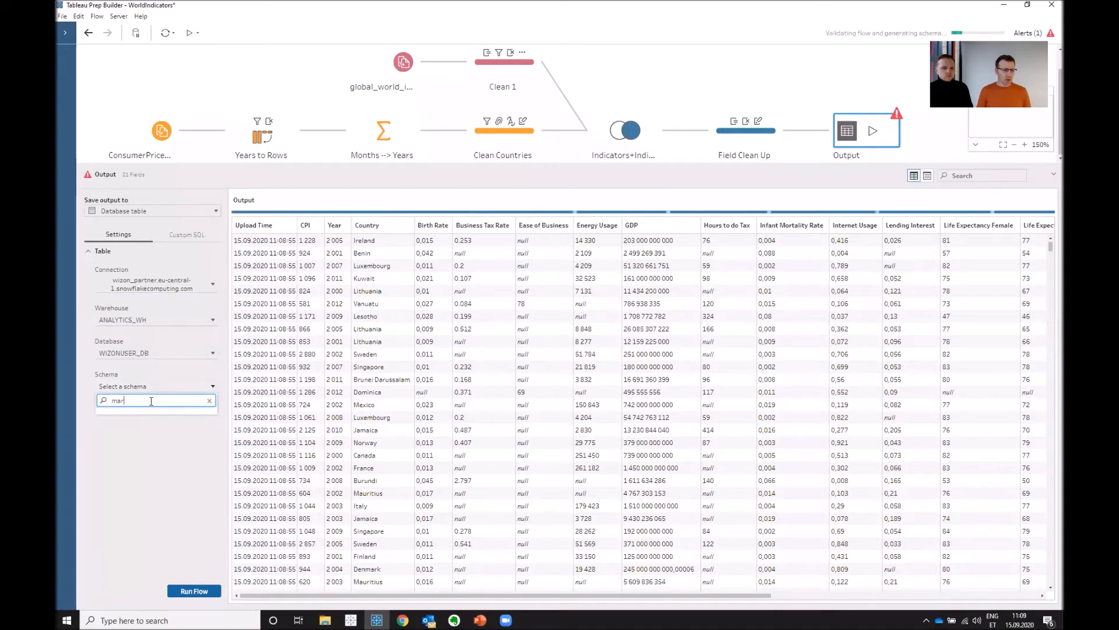
type("kowizon")
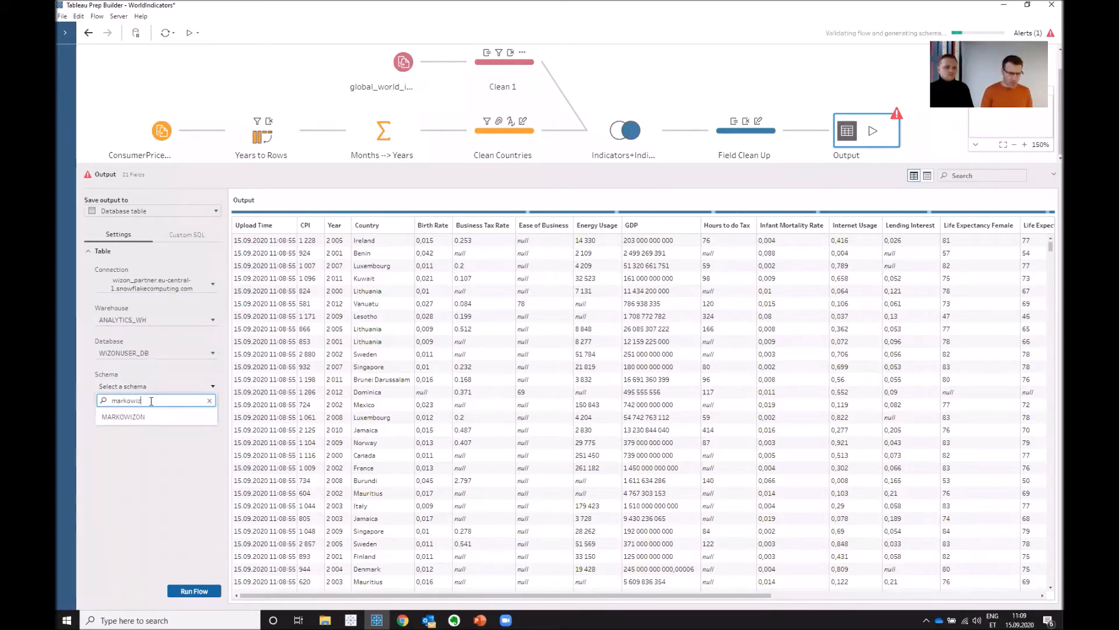
left_click(137, 415)
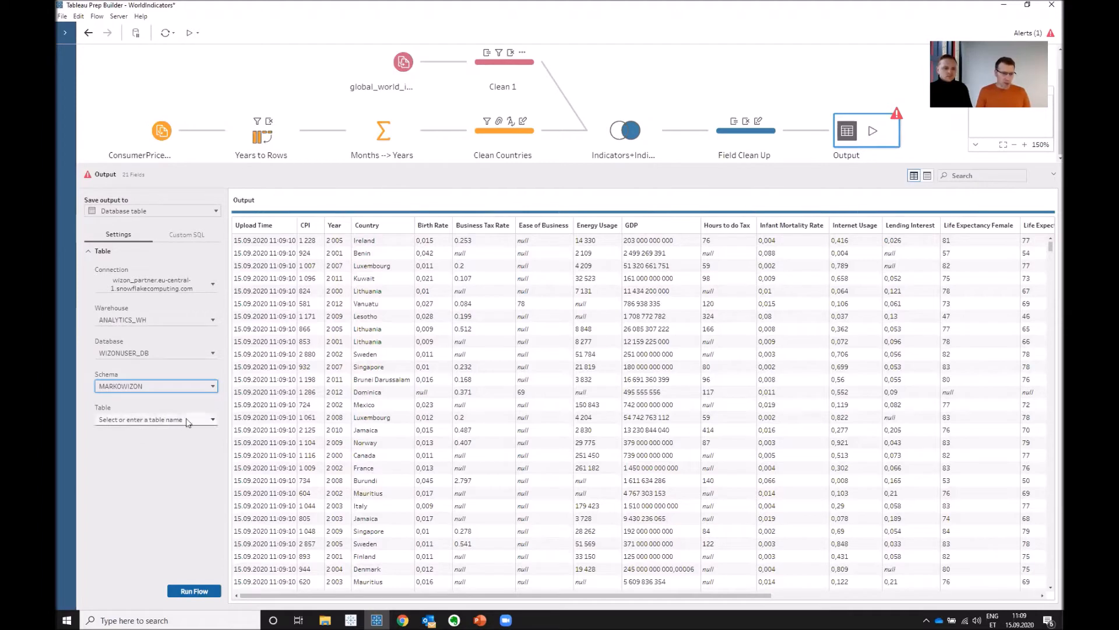
- Create a new output table named WORLD_INDICATORS in the chosen schema
left_click(178, 418)
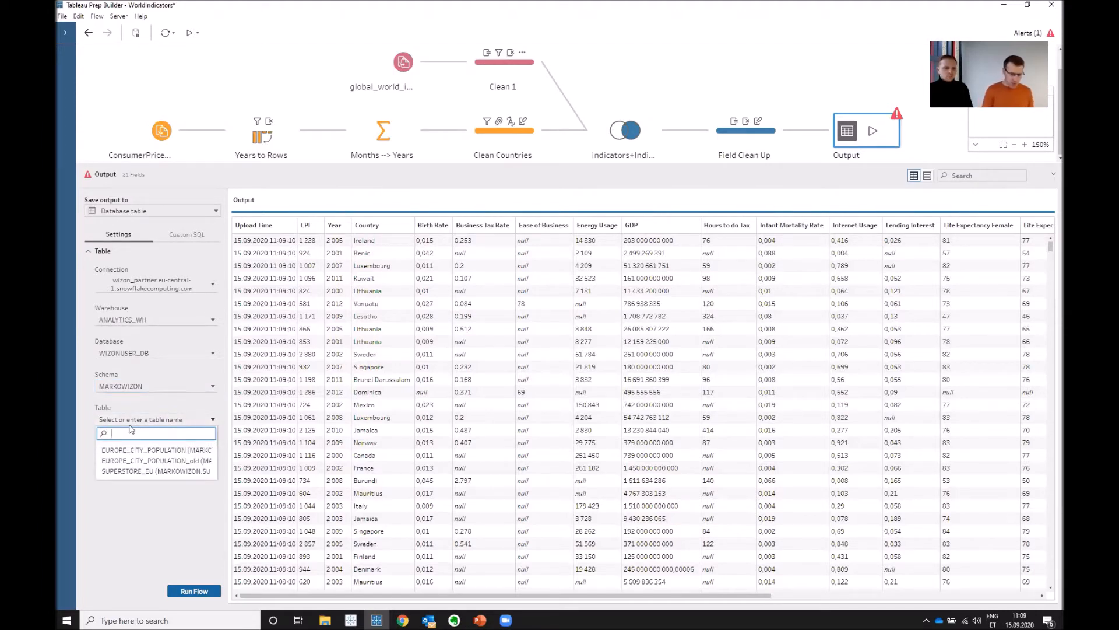
type("WORLD")
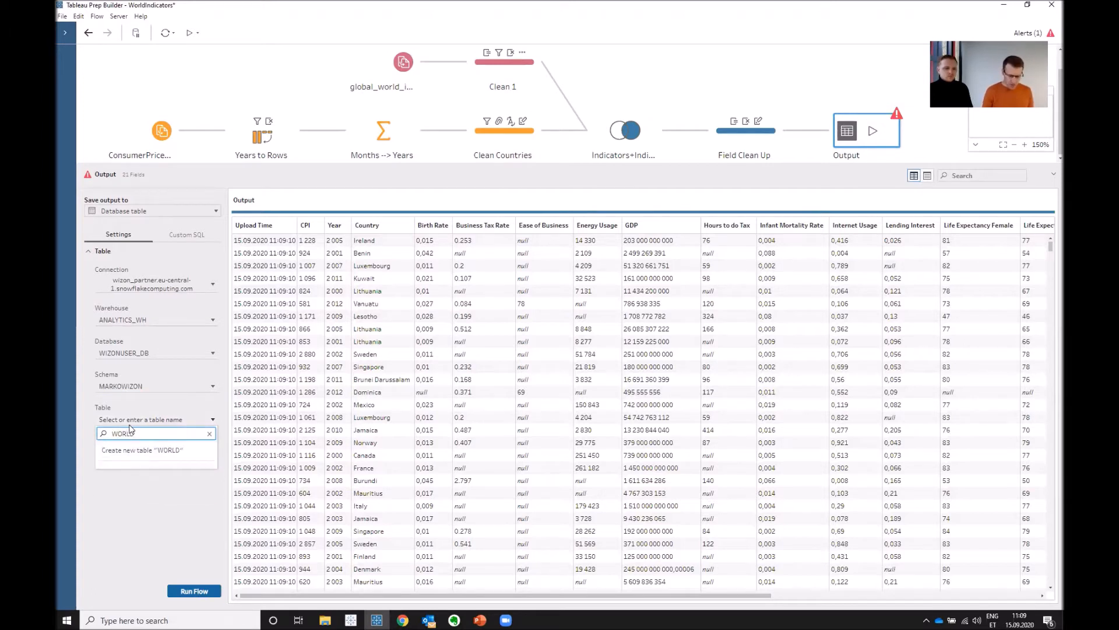
type("_INDICATORS")
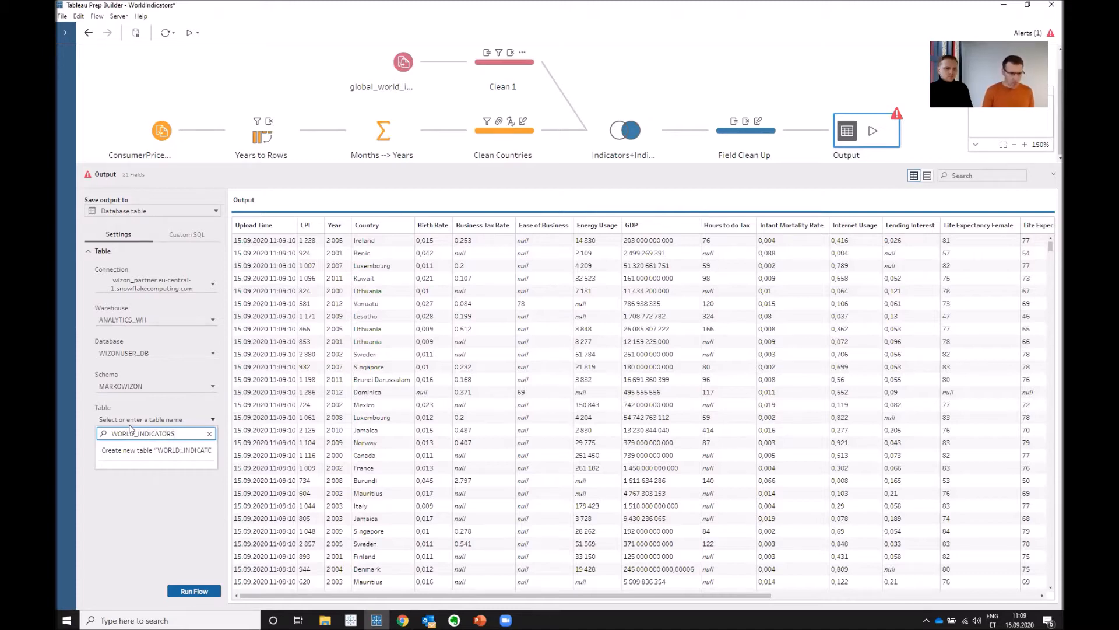
left_click(153, 453)
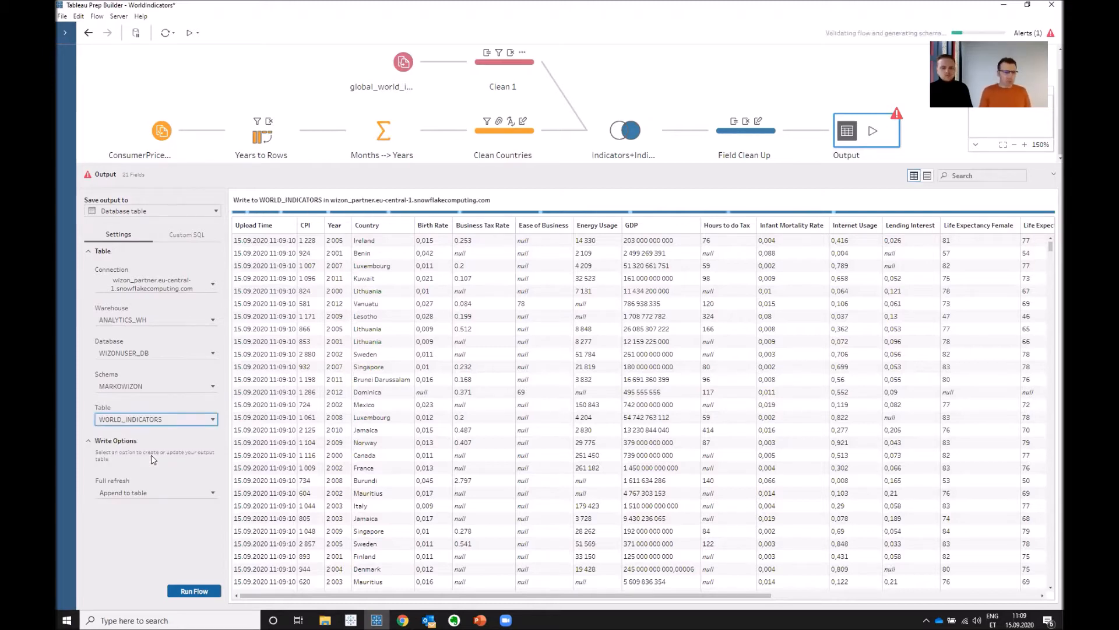
- Choose Append to table as the full refresh write option and run the flow
left_click(208, 492)
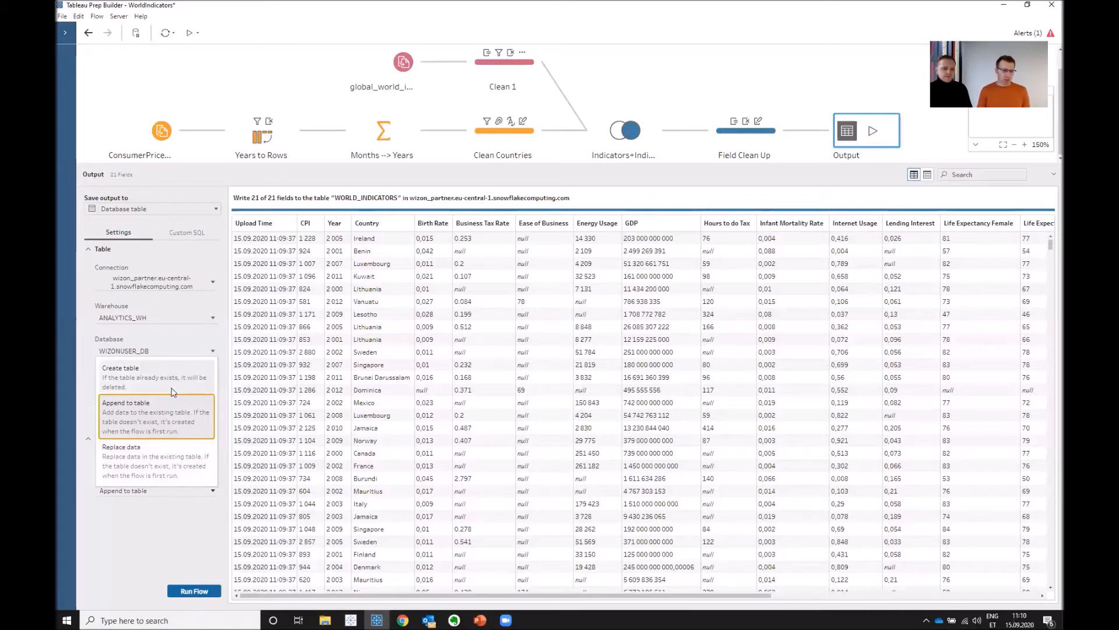
left_click(166, 413)
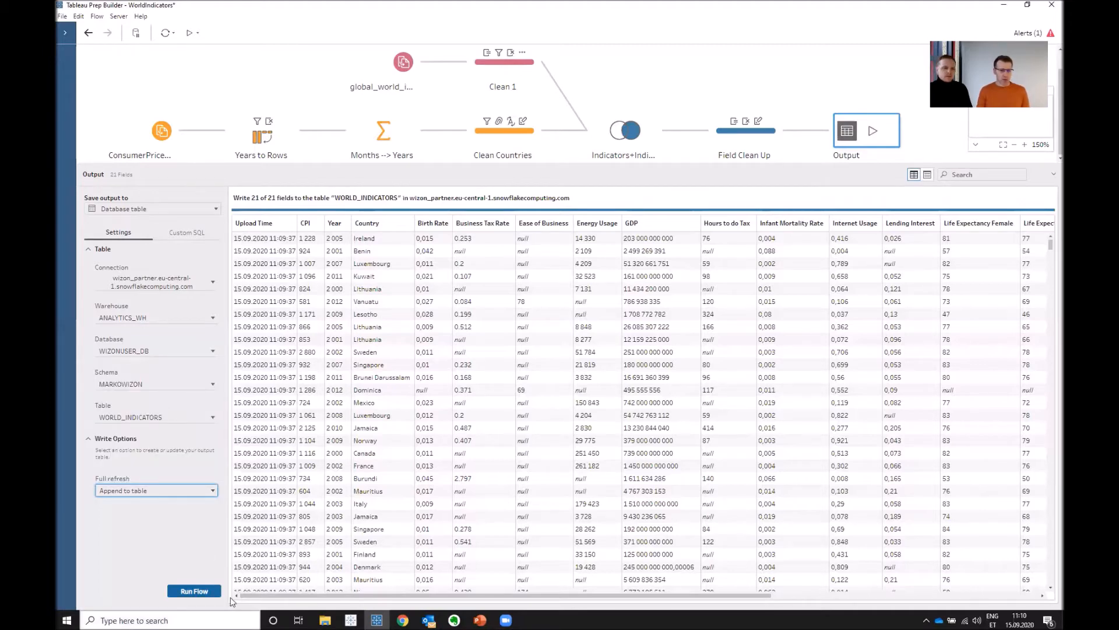
left_click(197, 589)
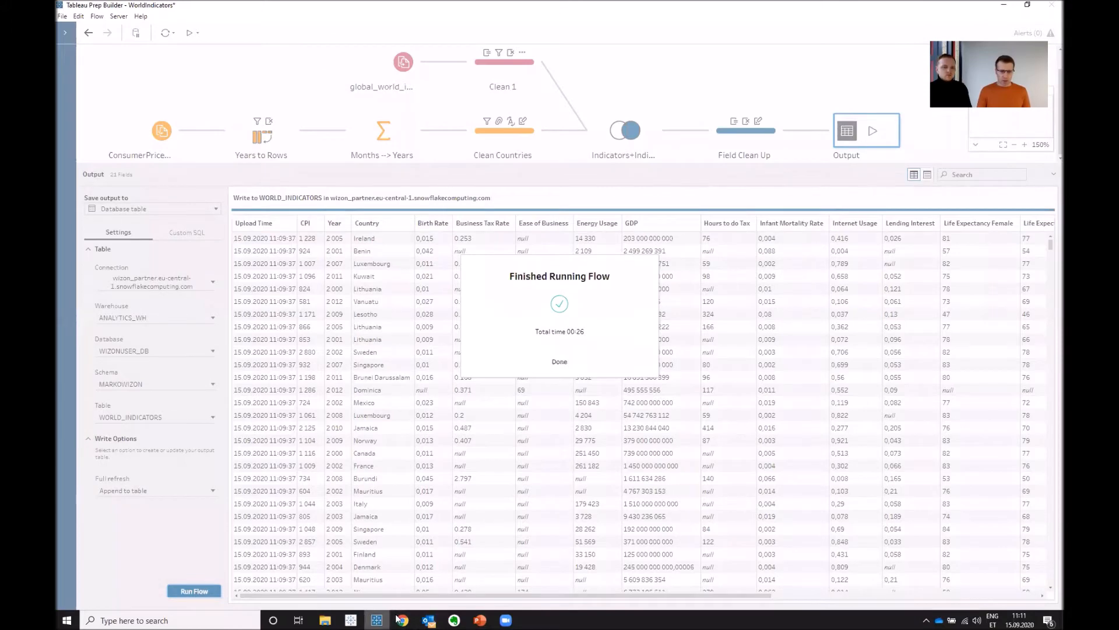
- Switch to the Snowflake worksheet in Chrome and run only the query "select * from world_indicators limit 100"
mouse_move(403, 620)
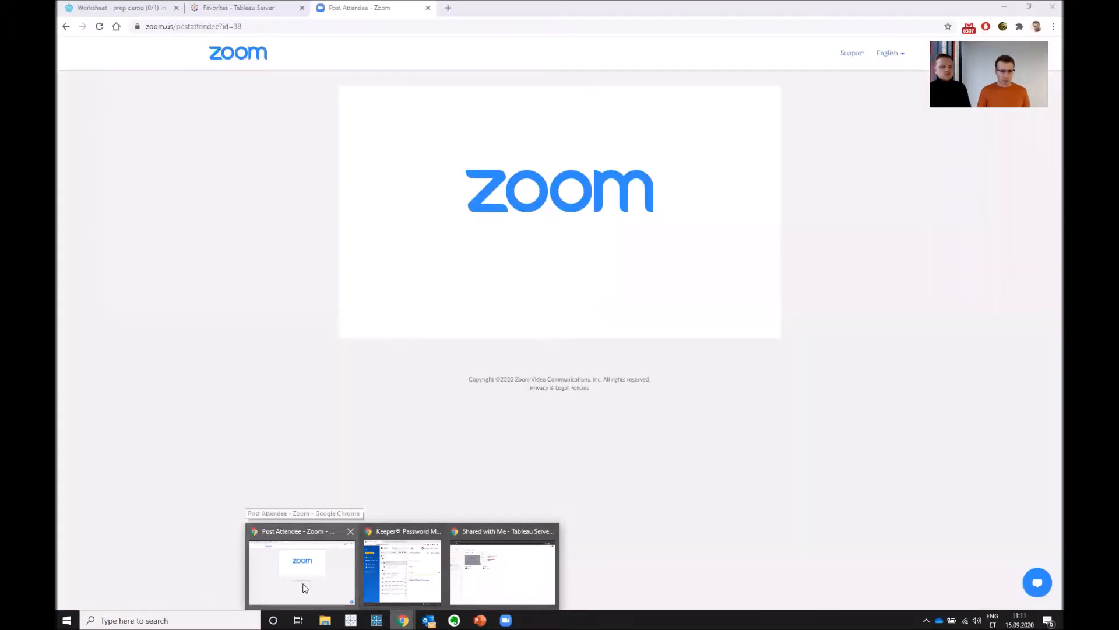
left_click(304, 586)
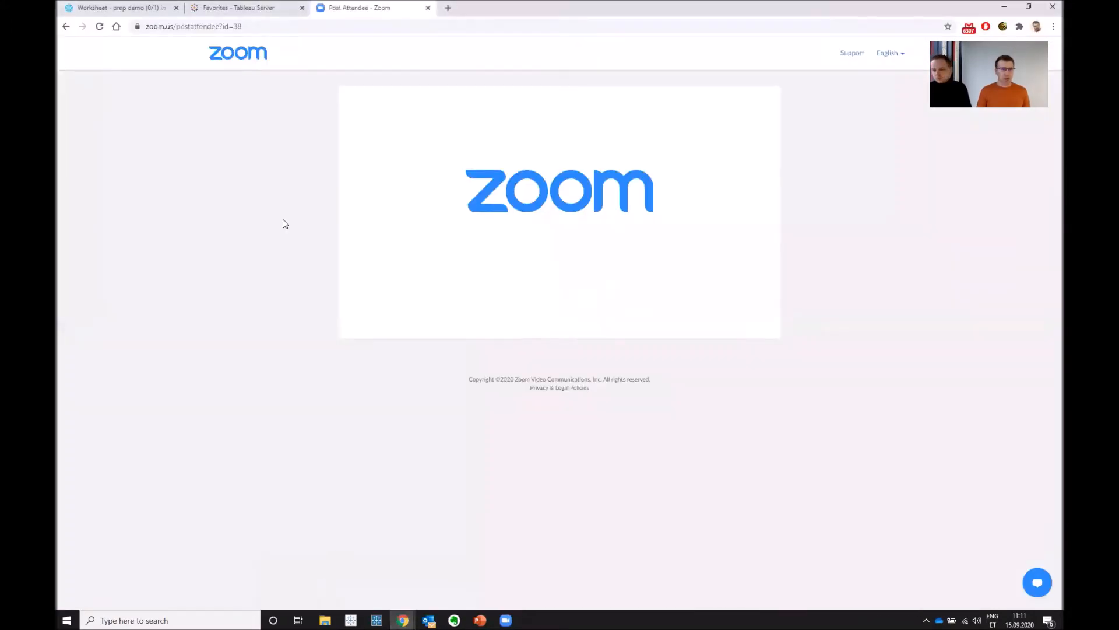
left_click(93, 7)
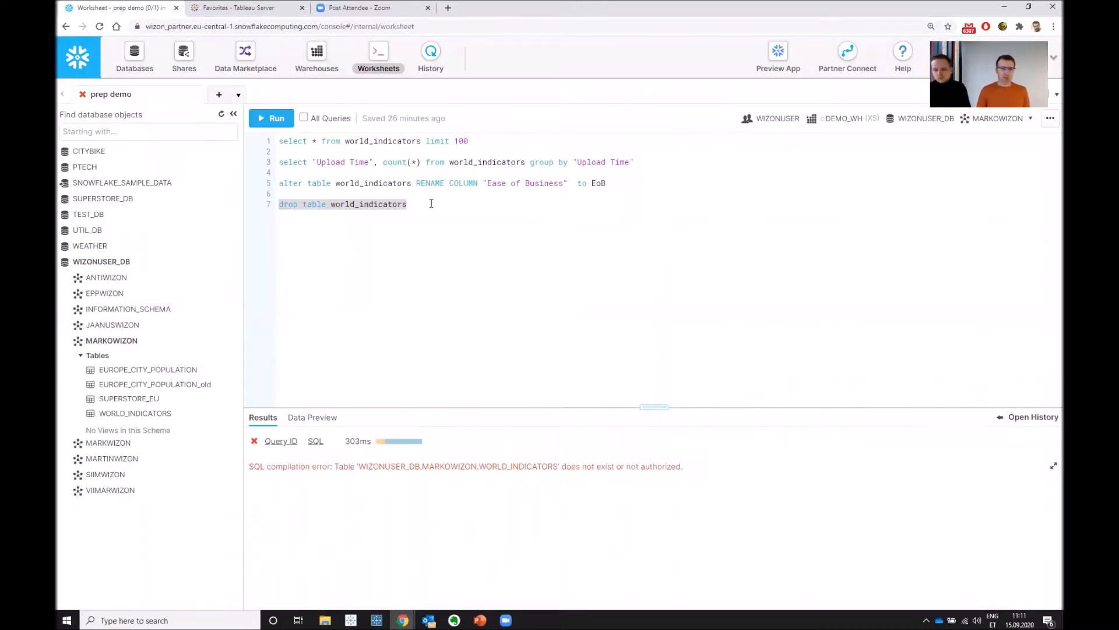
left_click(431, 204)
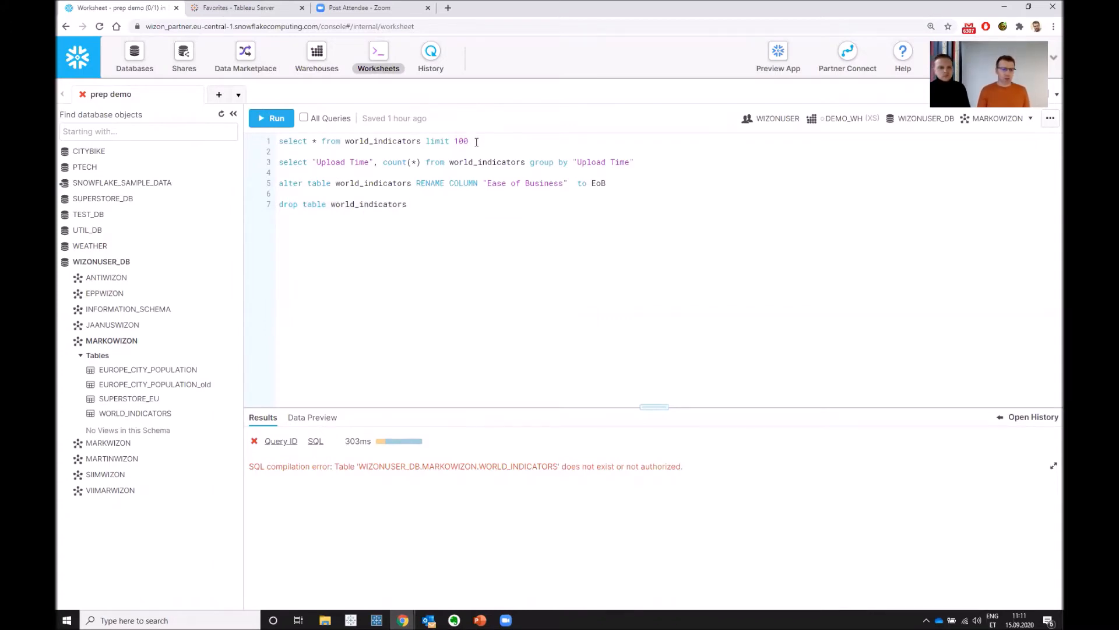
left_click_drag(476, 142, 266, 145)
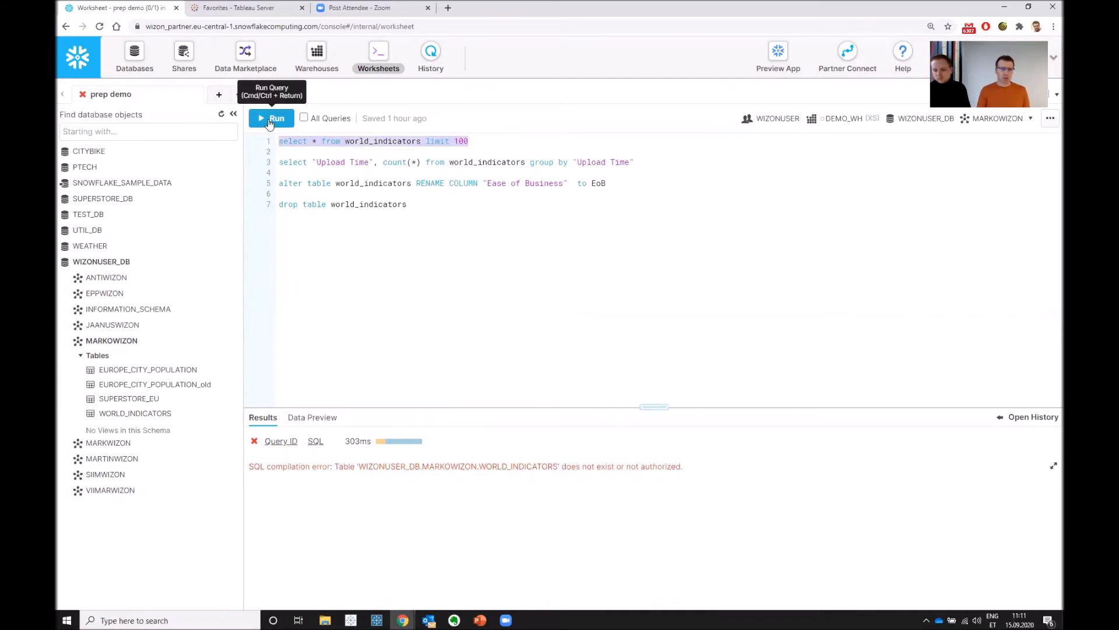
left_click(271, 119)
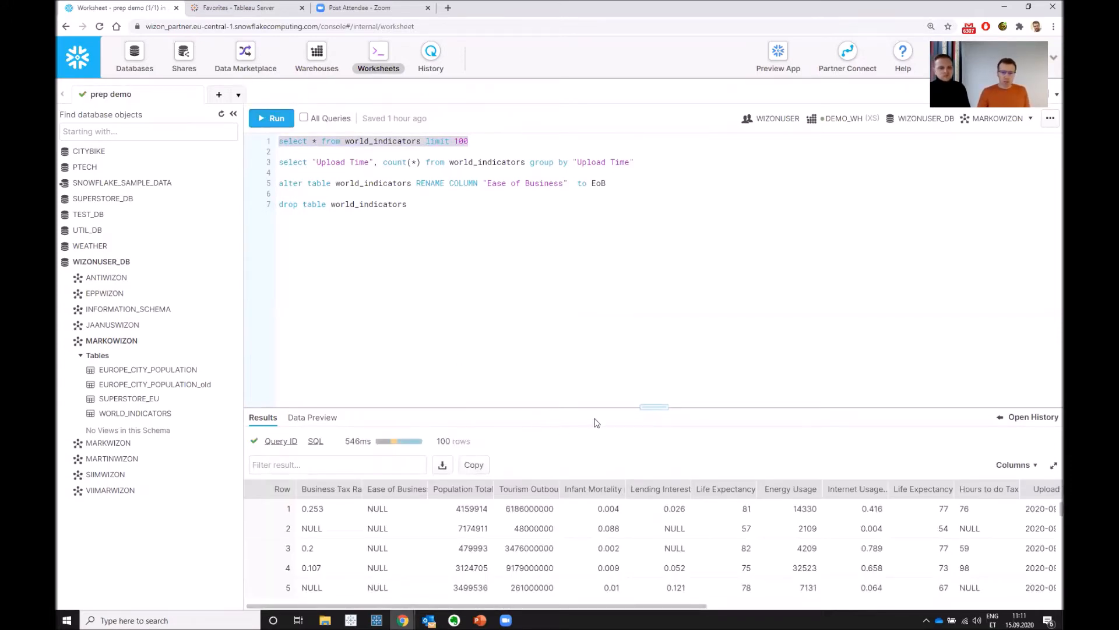
- Enlarge the query results area and widen the Upload Time column to show its full timestamps
left_click_drag(603, 406, 623, 222)
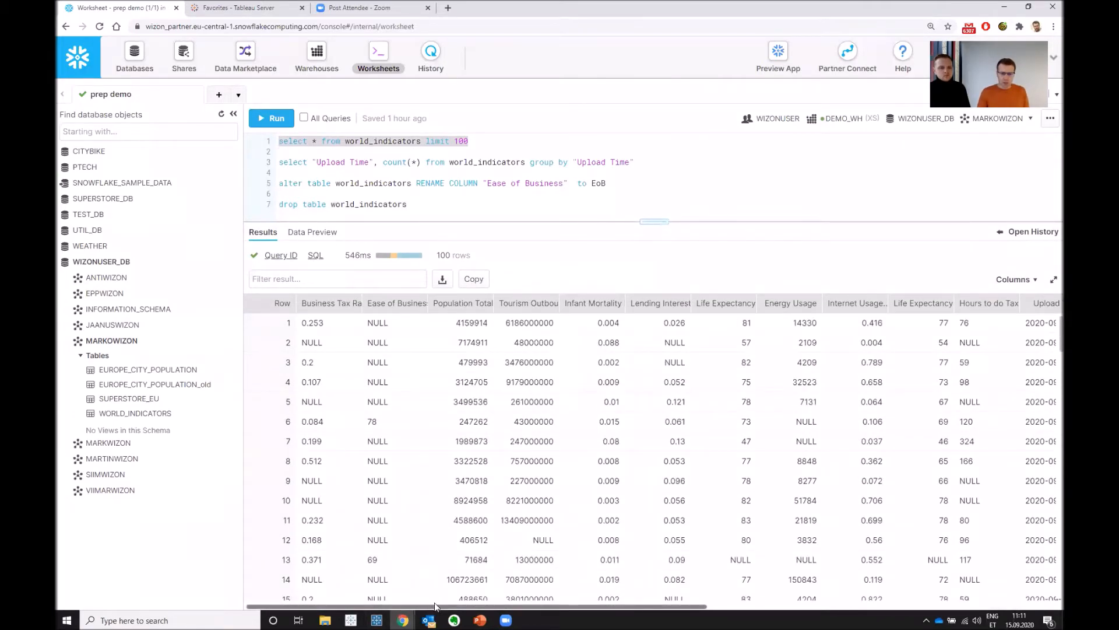
left_click_drag(443, 608, 729, 614)
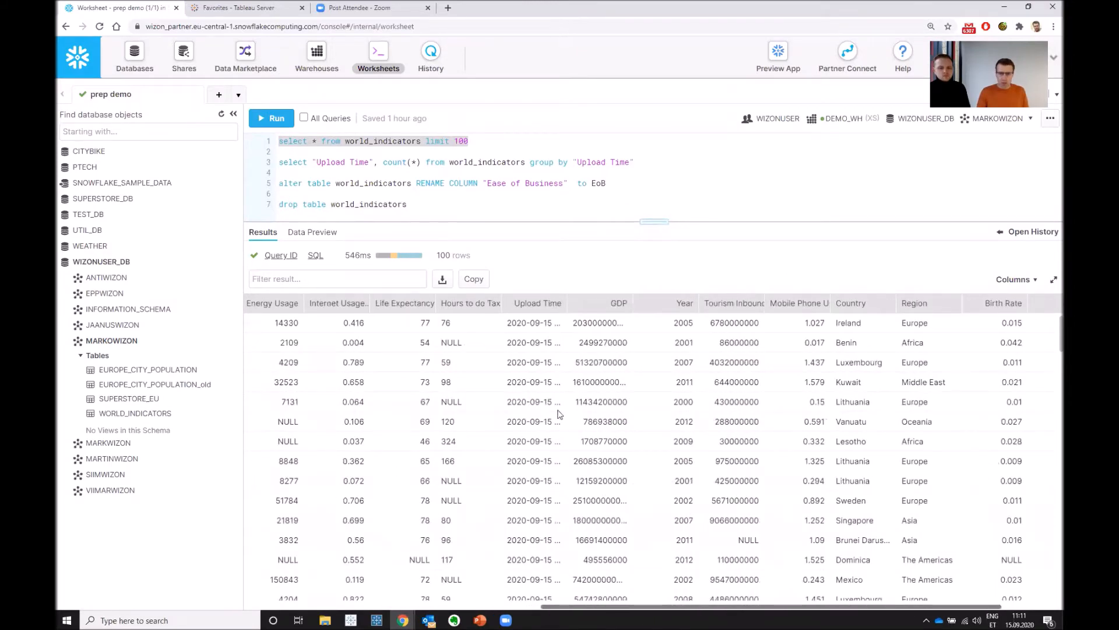
left_click_drag(565, 303, 637, 304)
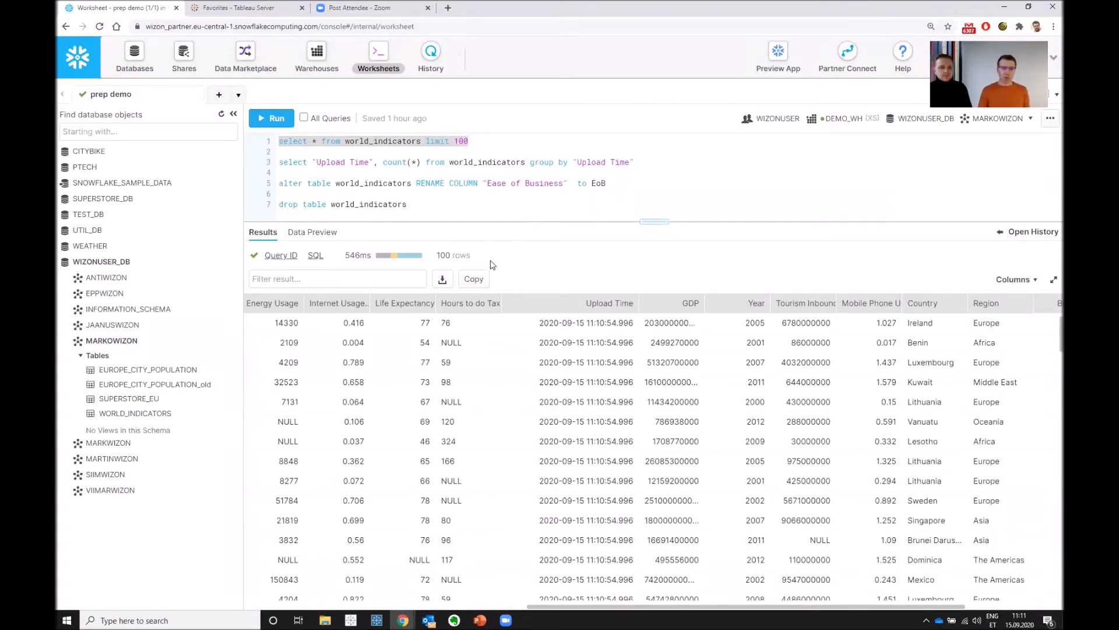
- Switch back to Tableau Prep Builder, dismiss the finished-run message, and run the flow a second time
key("alt+Tab")
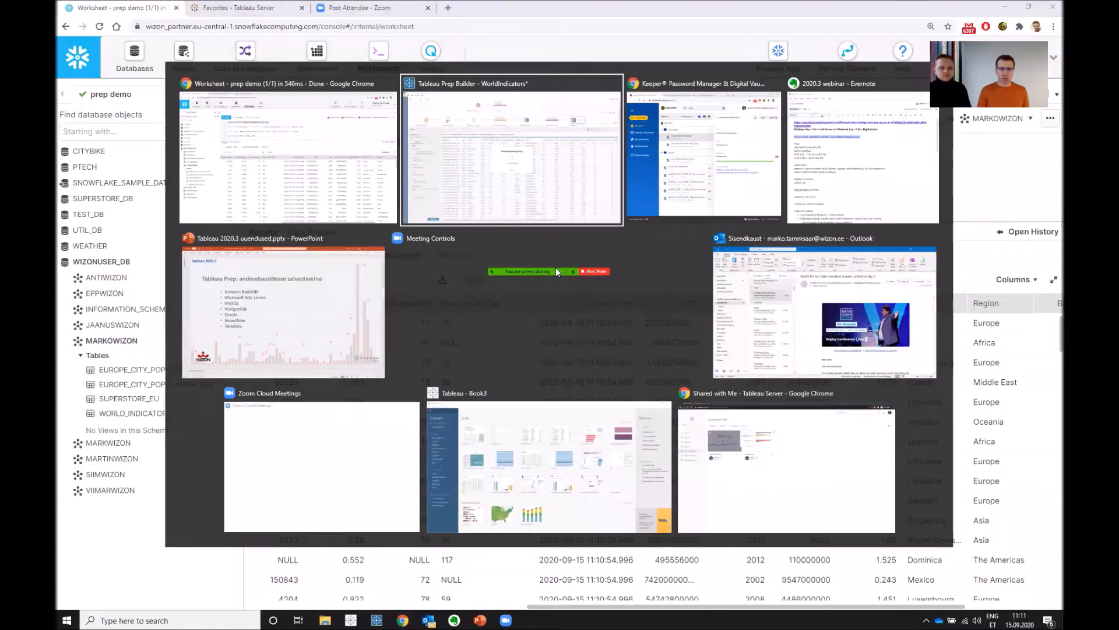
left_click(556, 361)
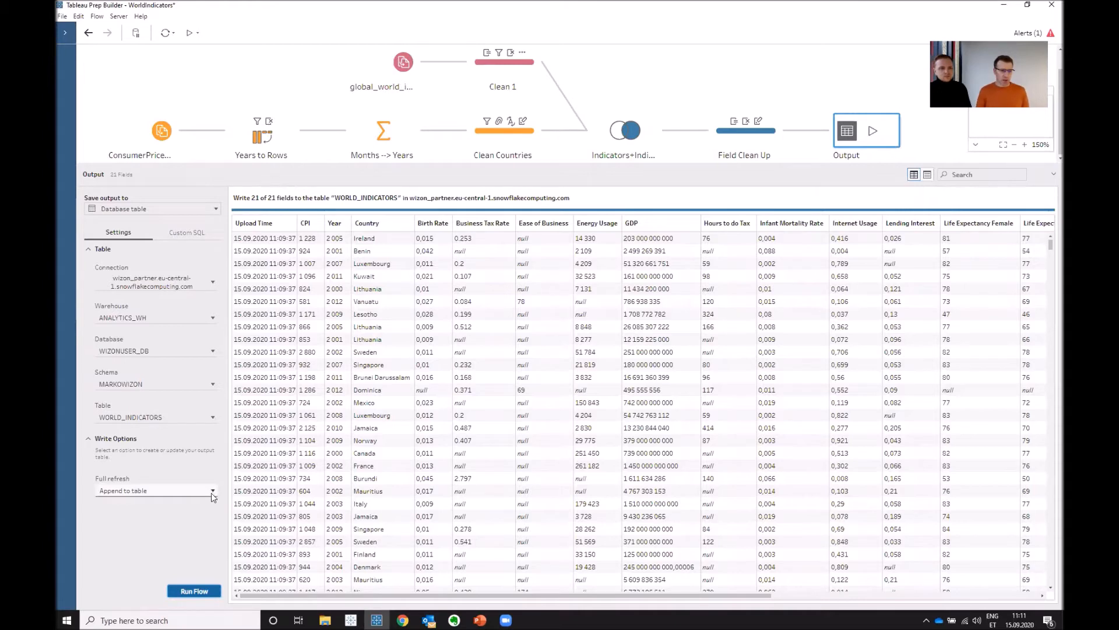
left_click(198, 592)
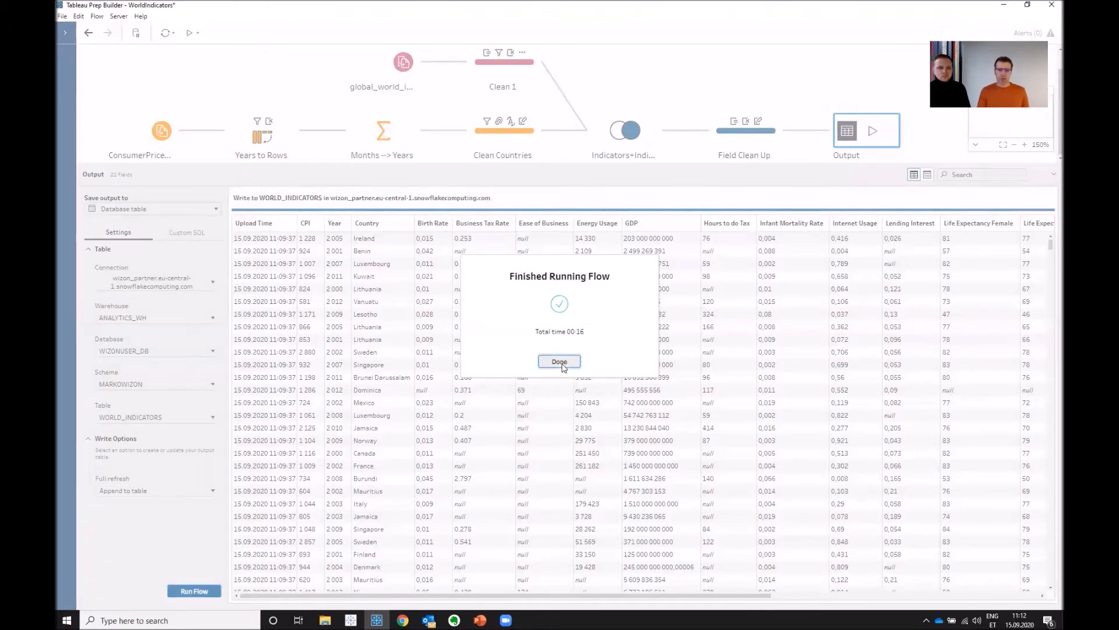
left_click(561, 362)
- Switch to the Snowflake worksheet and run only the query counting world_indicators rows grouped by "Upload Time"
key("alt+Tab")
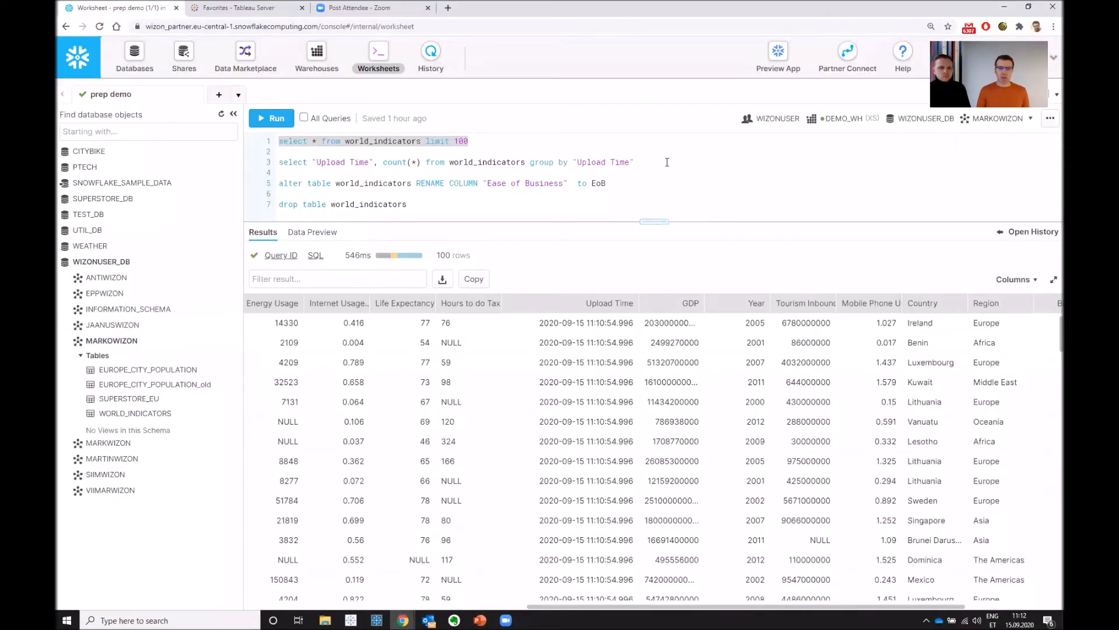
left_click_drag(667, 162, 268, 164)
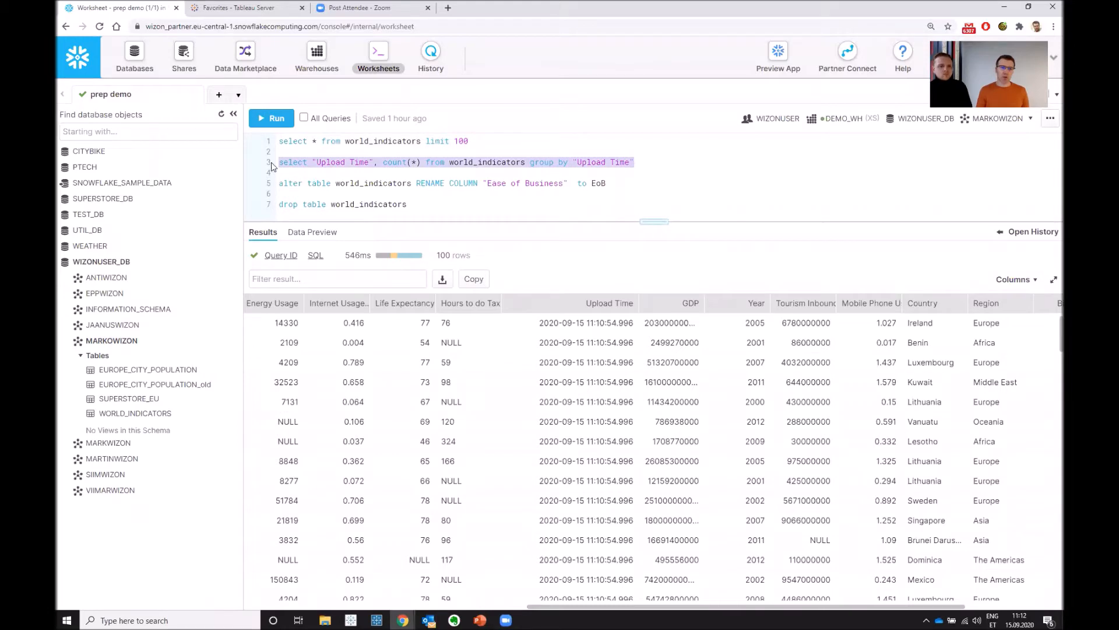
key("ctrl+plus")
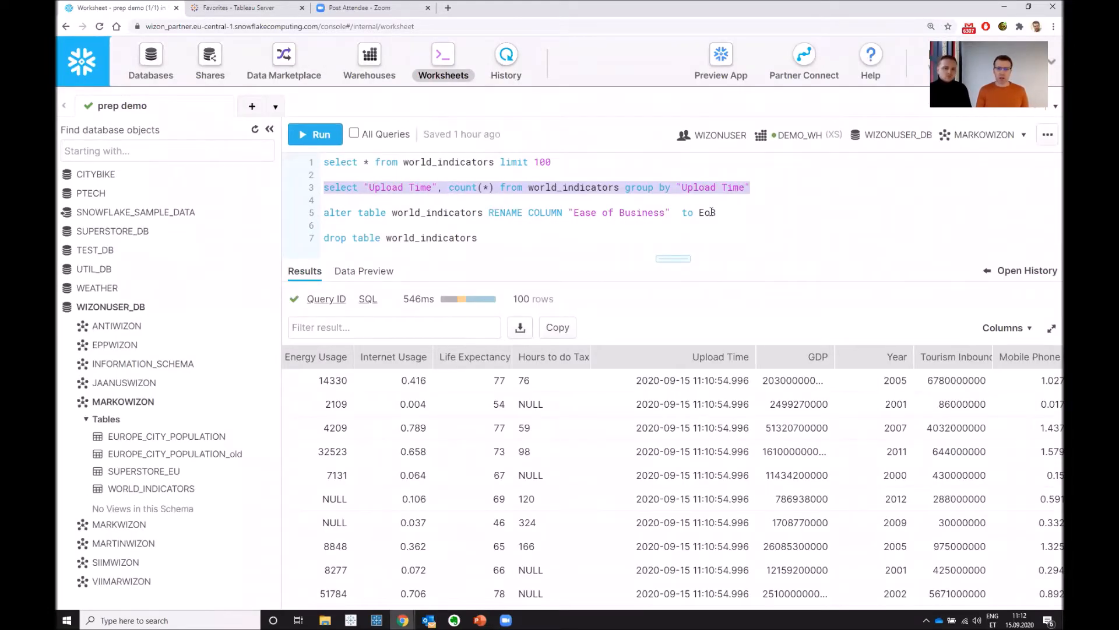
left_click(323, 138)
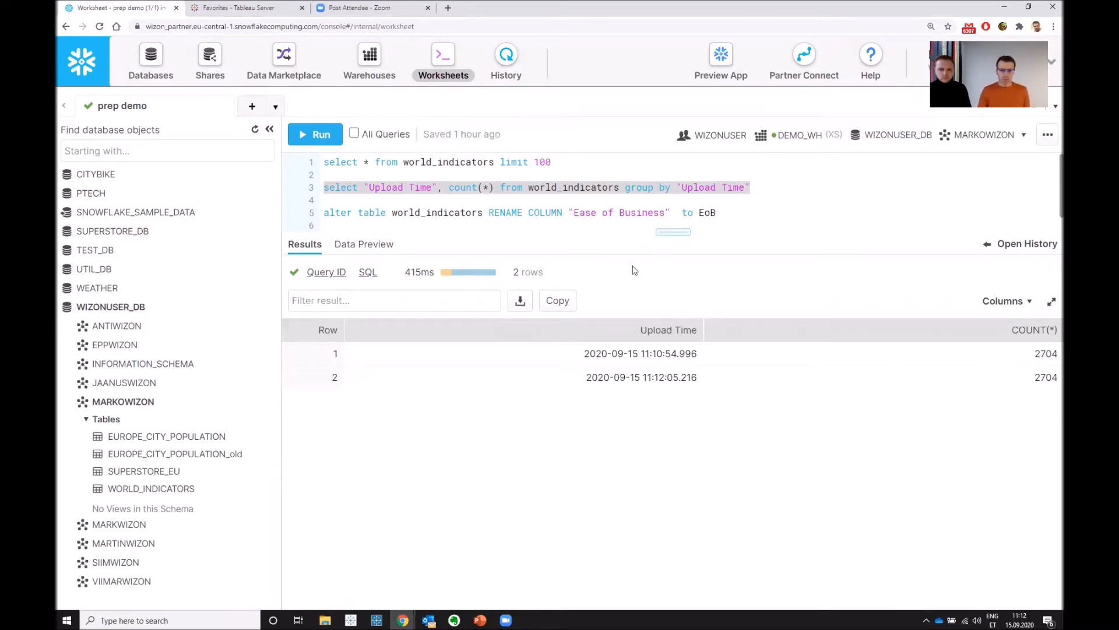
left_click_drag(668, 230, 679, 314)
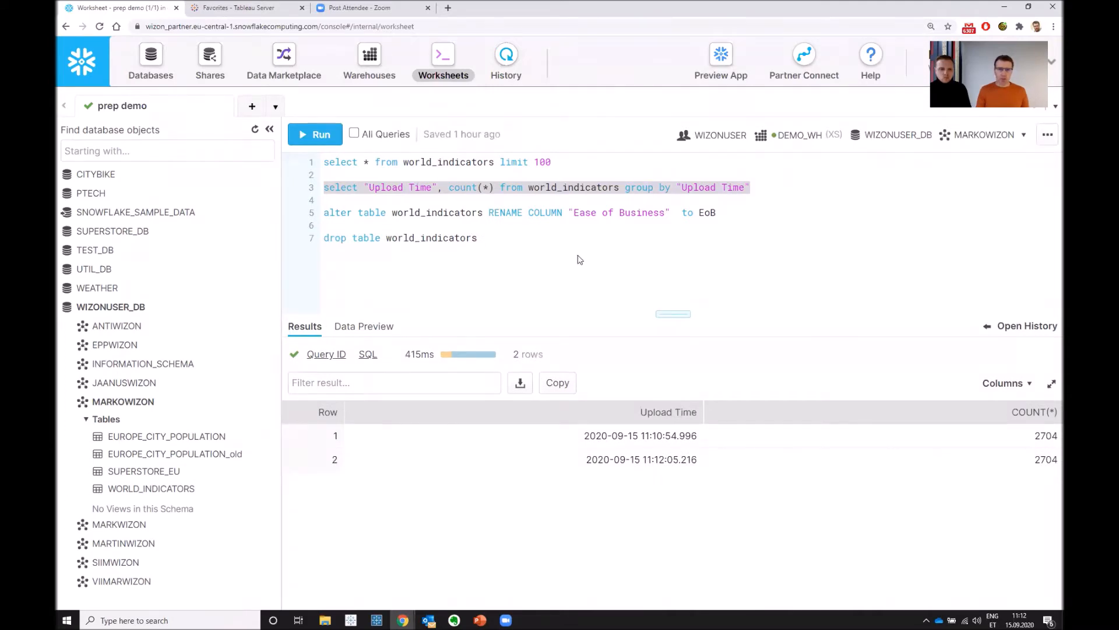
- Return to Tableau Prep Builder and review the available full refresh write options without changing the selection
key("alt+Tab")
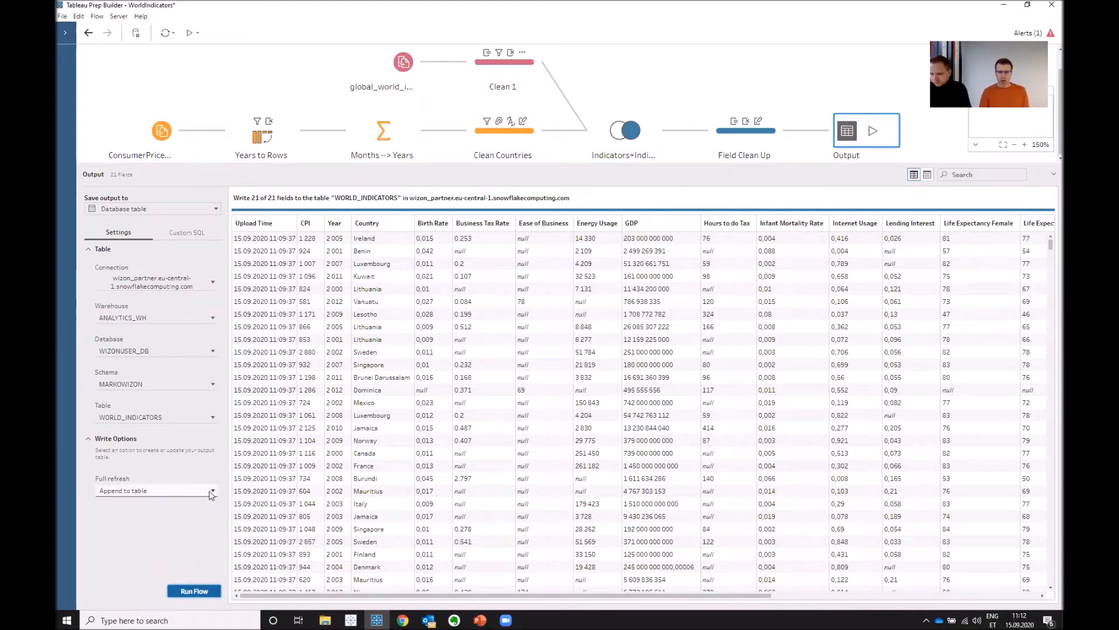
left_click(211, 492)
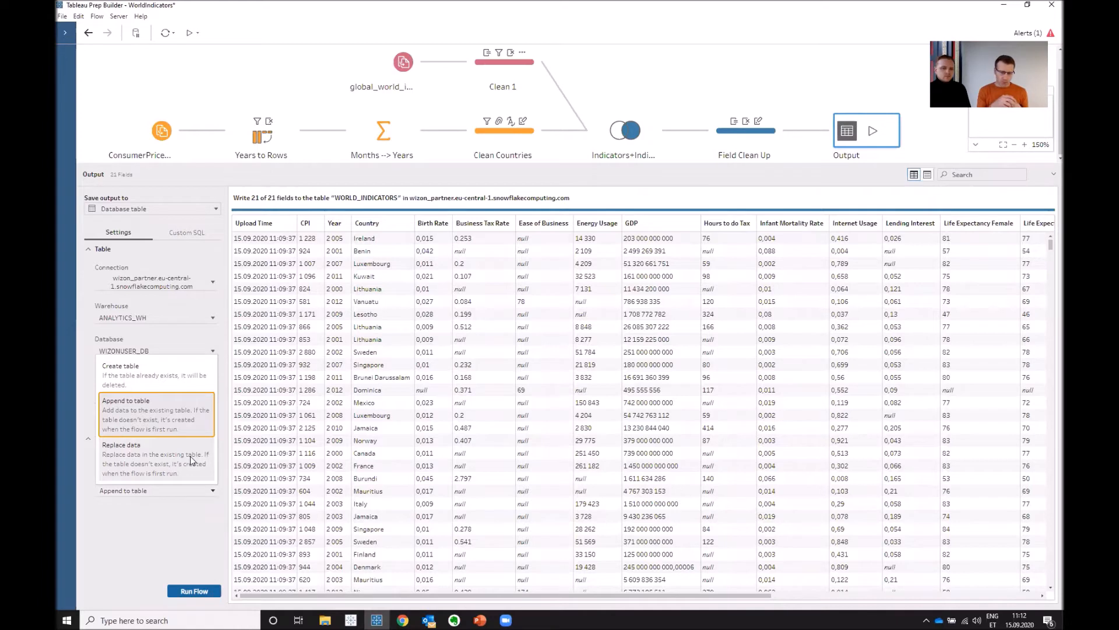
left_click(166, 551)
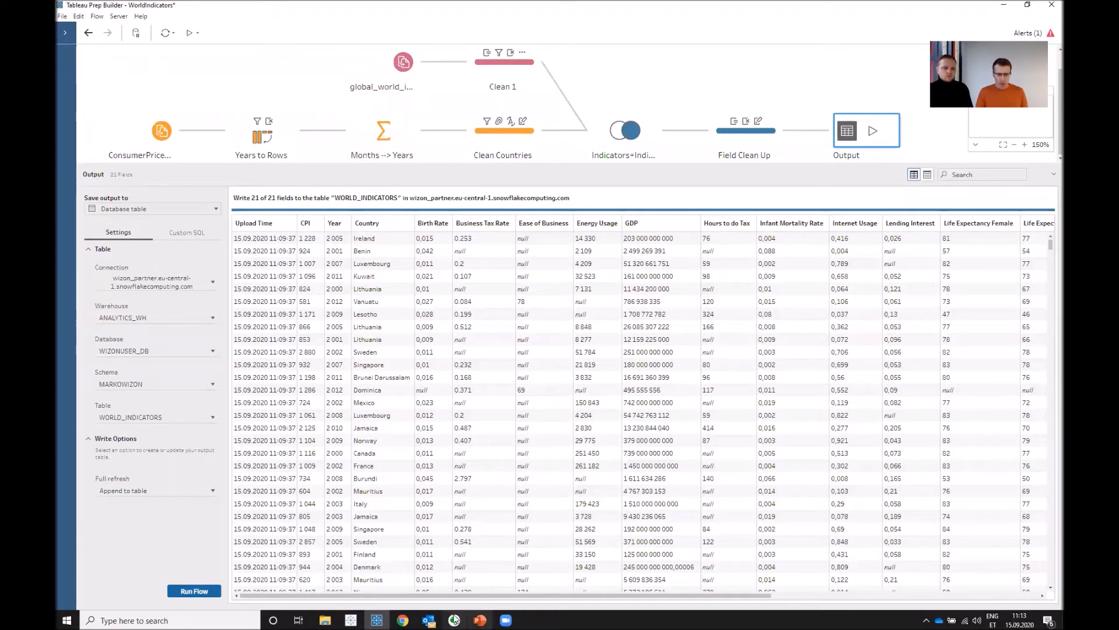
- Switch to Snowflake and examine the column names and data types of the WORLD_INDICATORS table, then close its details
key("alt+Tab")
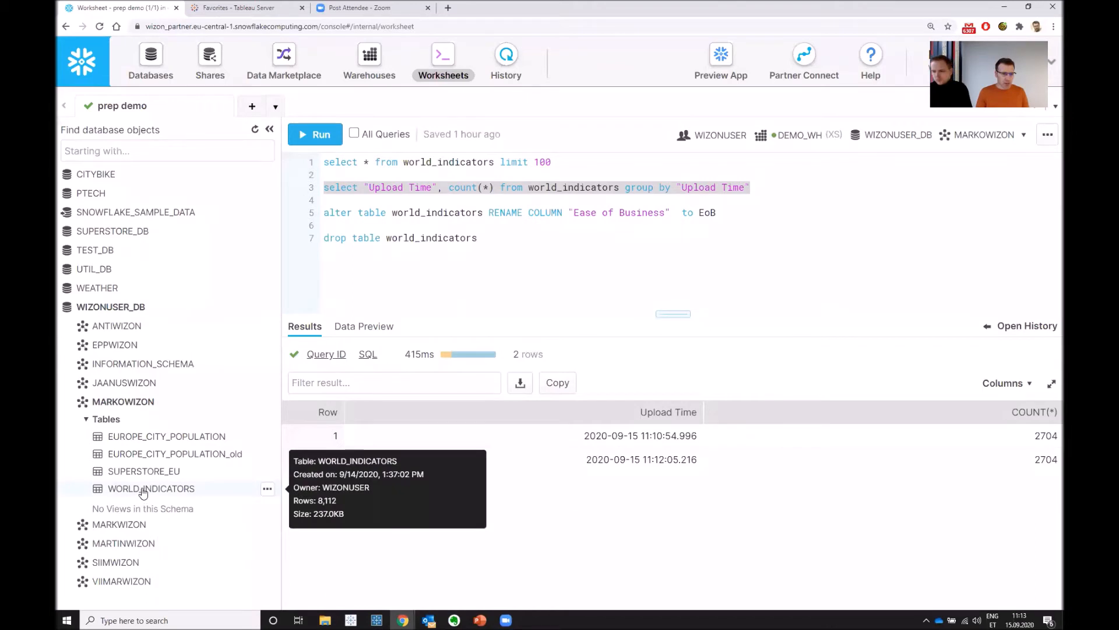
left_click(143, 490)
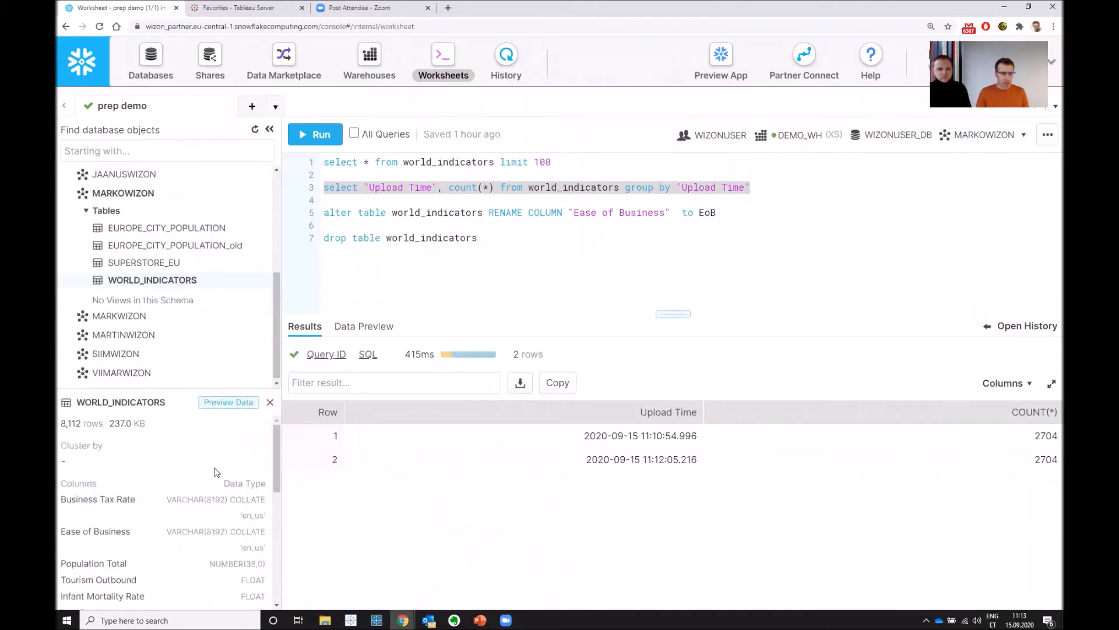
scroll(159, 529, "down", 3)
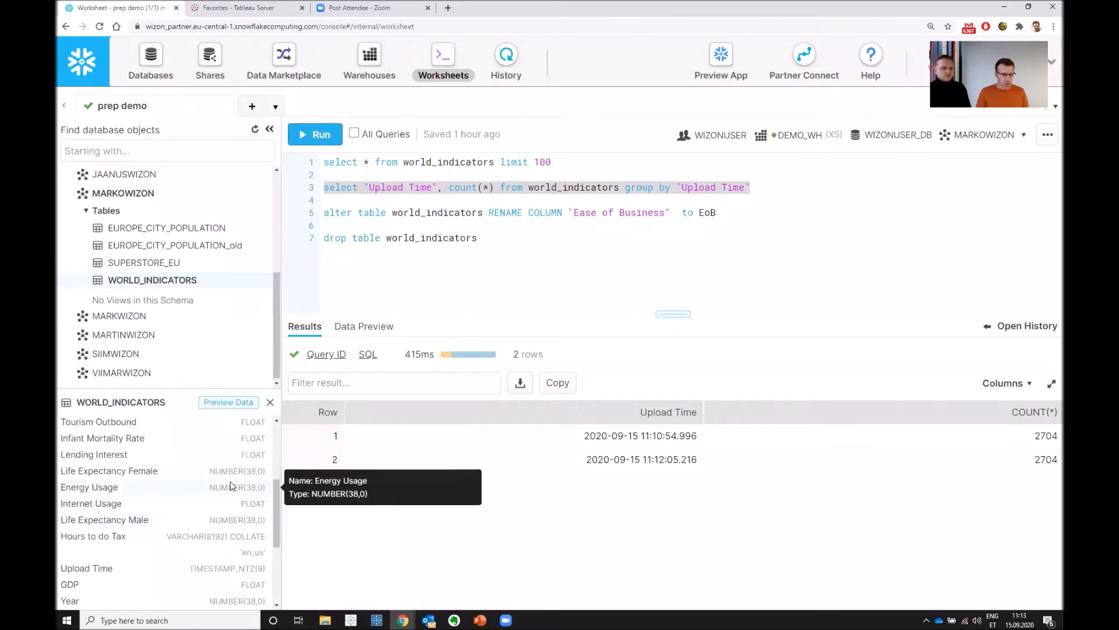
scroll(201, 513, "up", 4)
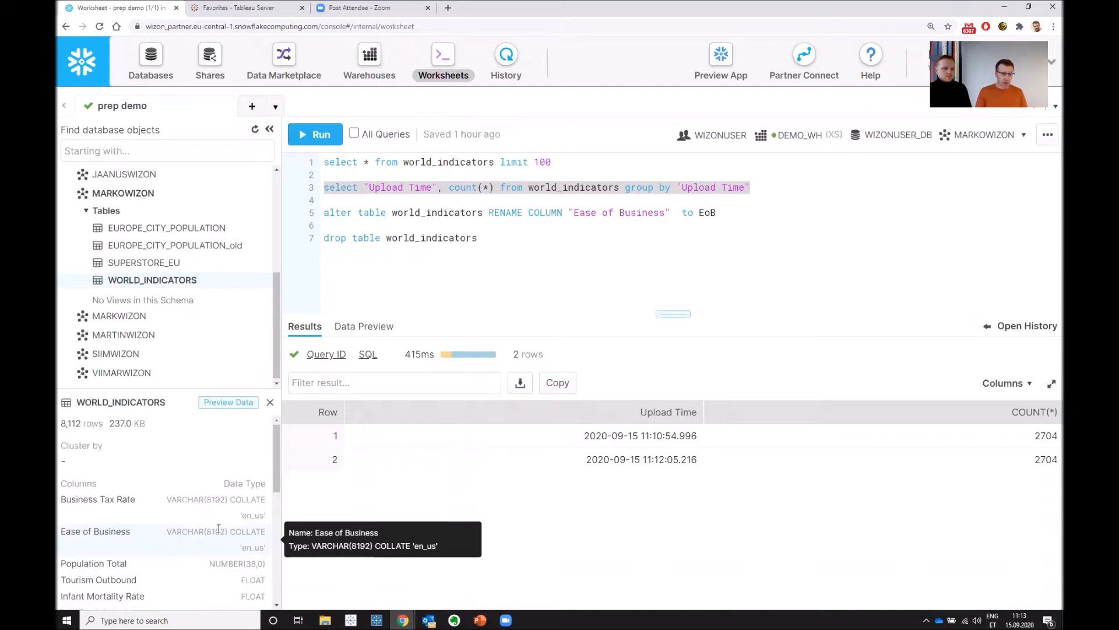
scroll(219, 529, "down", 5)
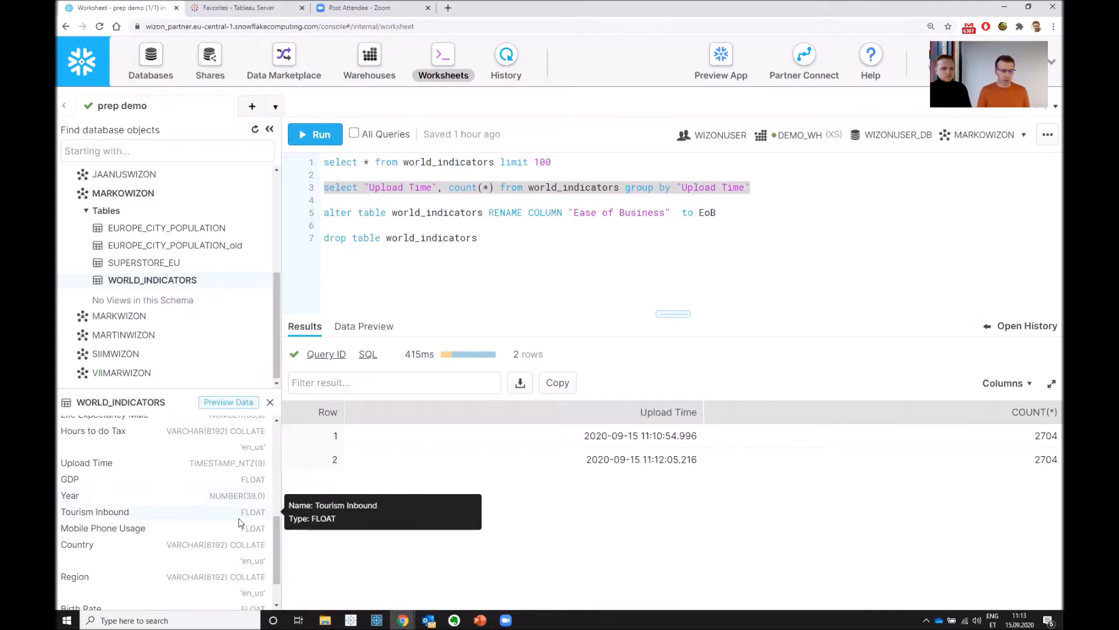
scroll(237, 527, "down", 2)
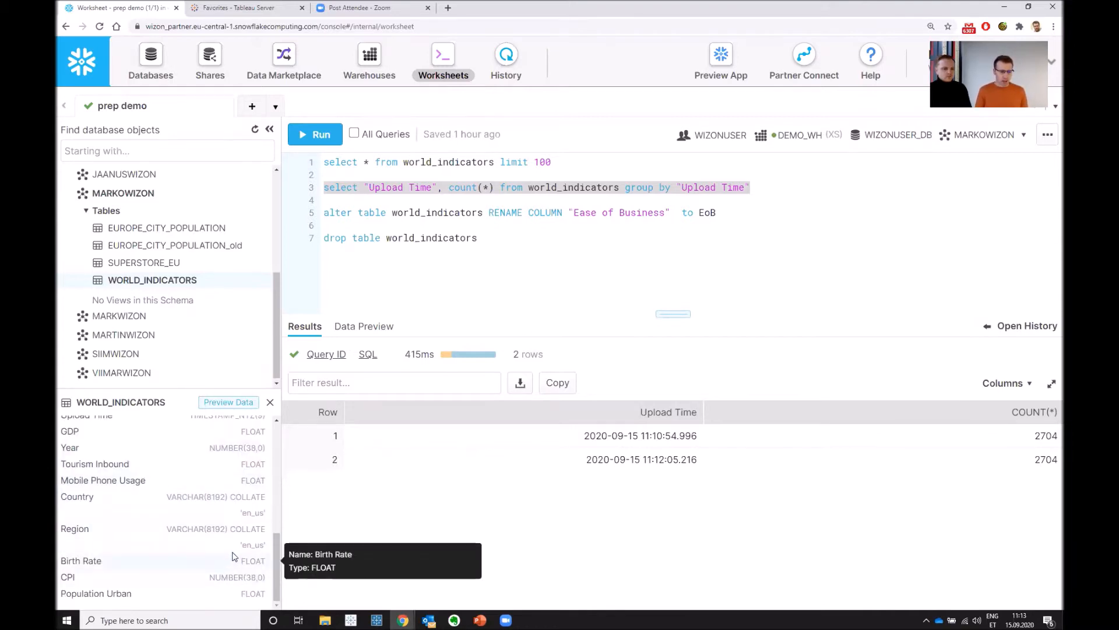
scroll(232, 548, "up", 4)
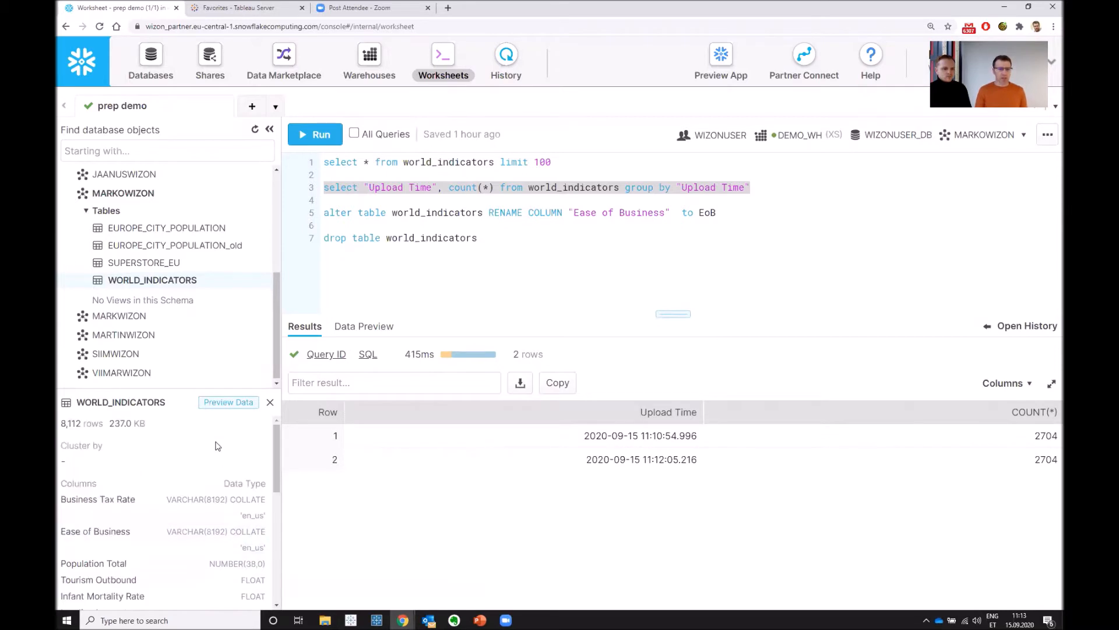
left_click(271, 403)
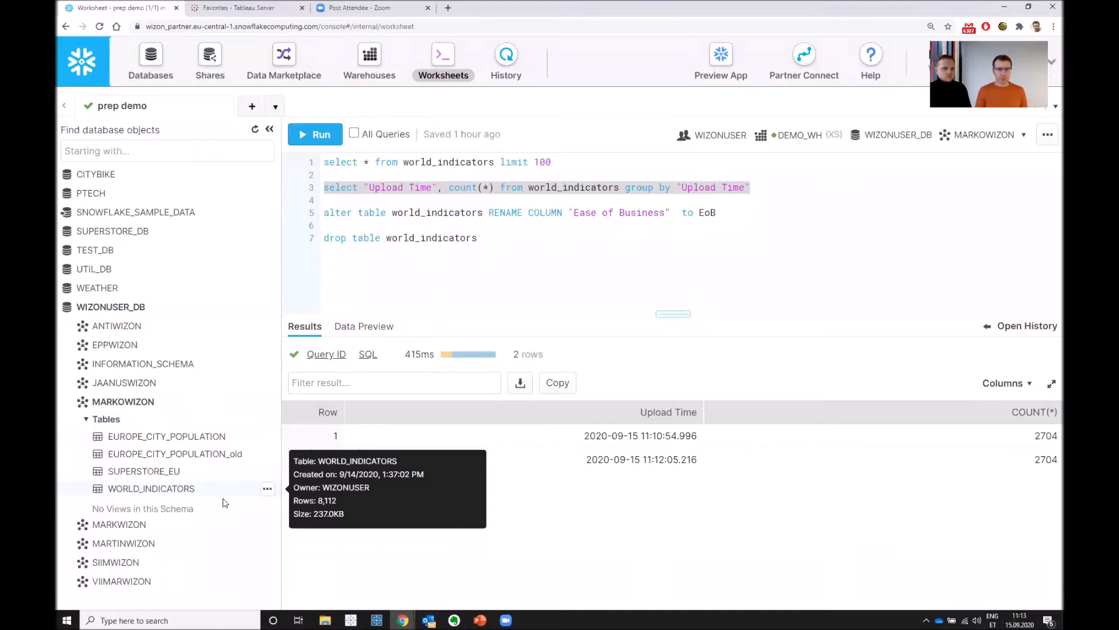
- Return to Tableau Prep Builder, view the output's custom SQL options for before and after writing, and go back to its settings
key("alt+Tab")
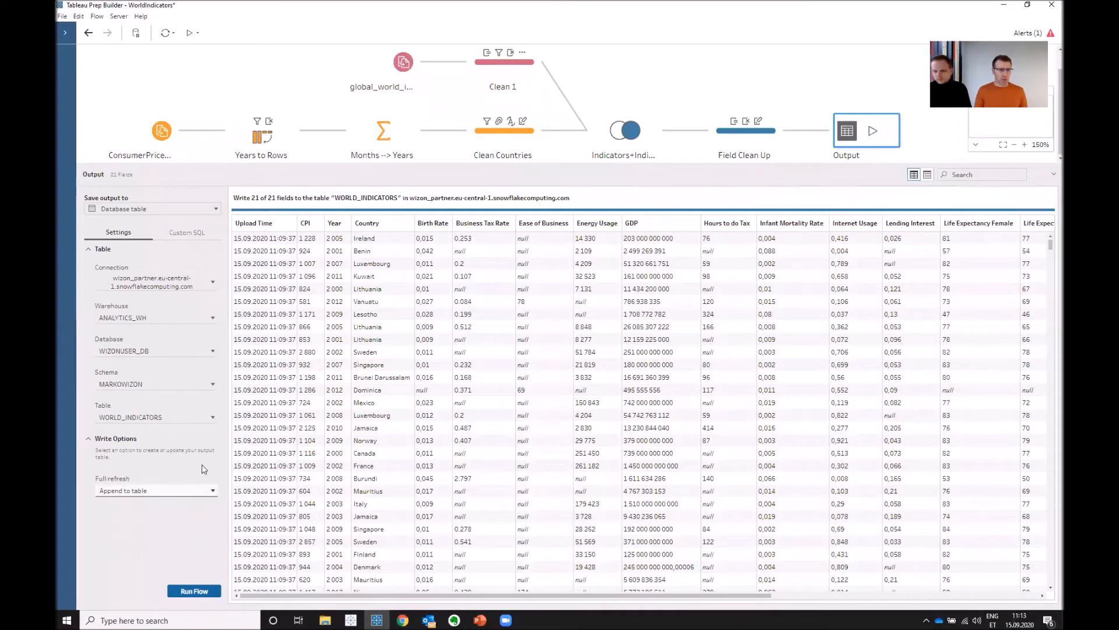
left_click(185, 232)
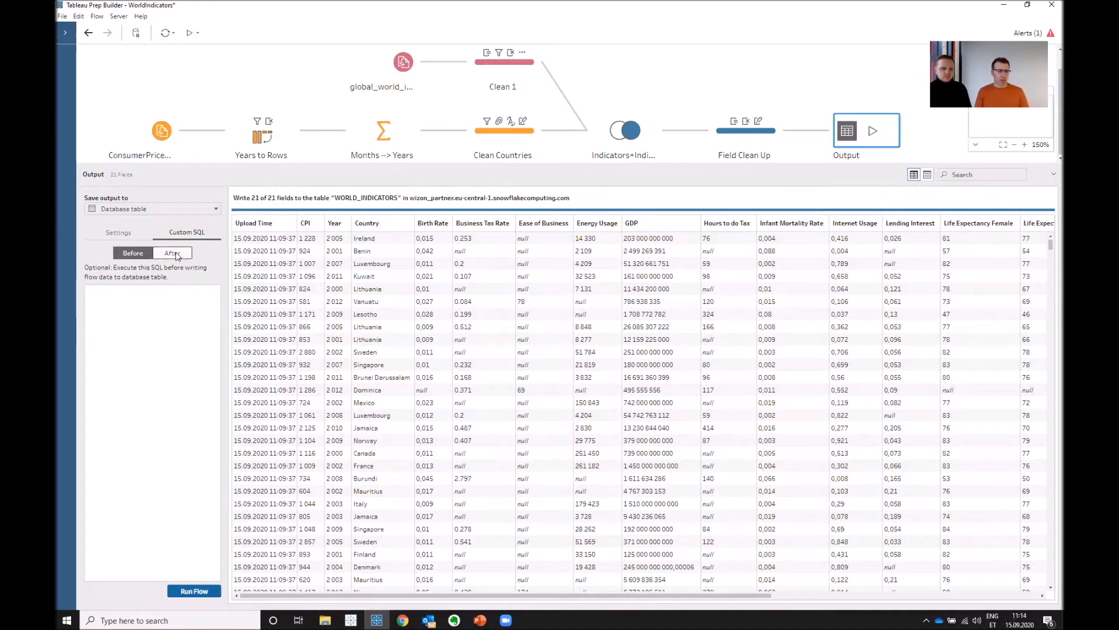
left_click(118, 232)
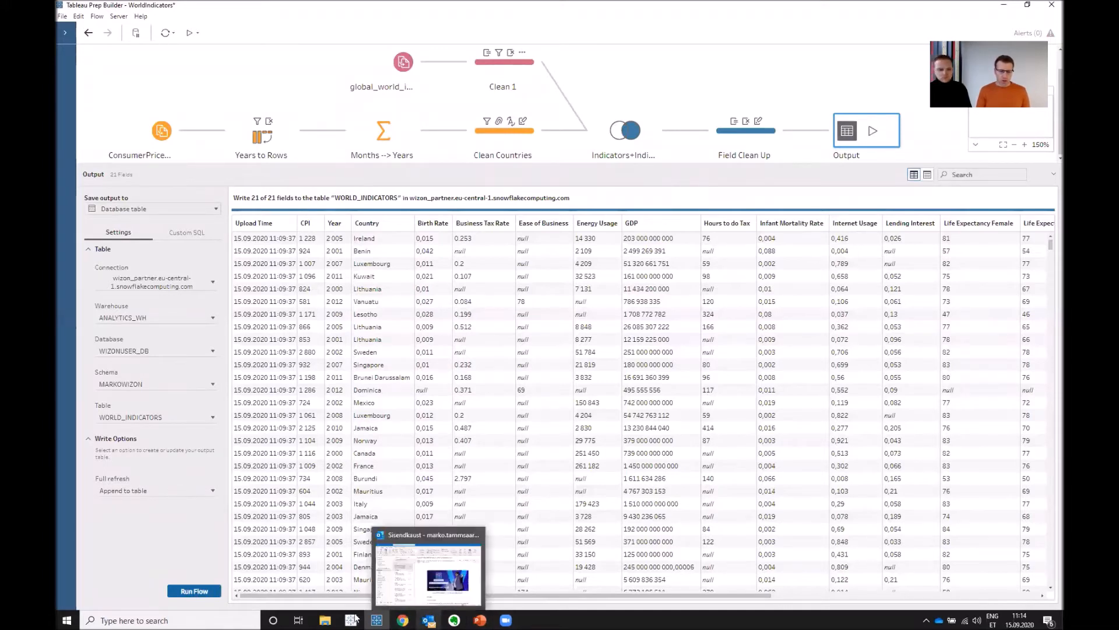
- Switch to the Snowflake worksheet and run only the statement renaming the world_indicators column "Ease of Business" to EoB
mouse_move(402, 618)
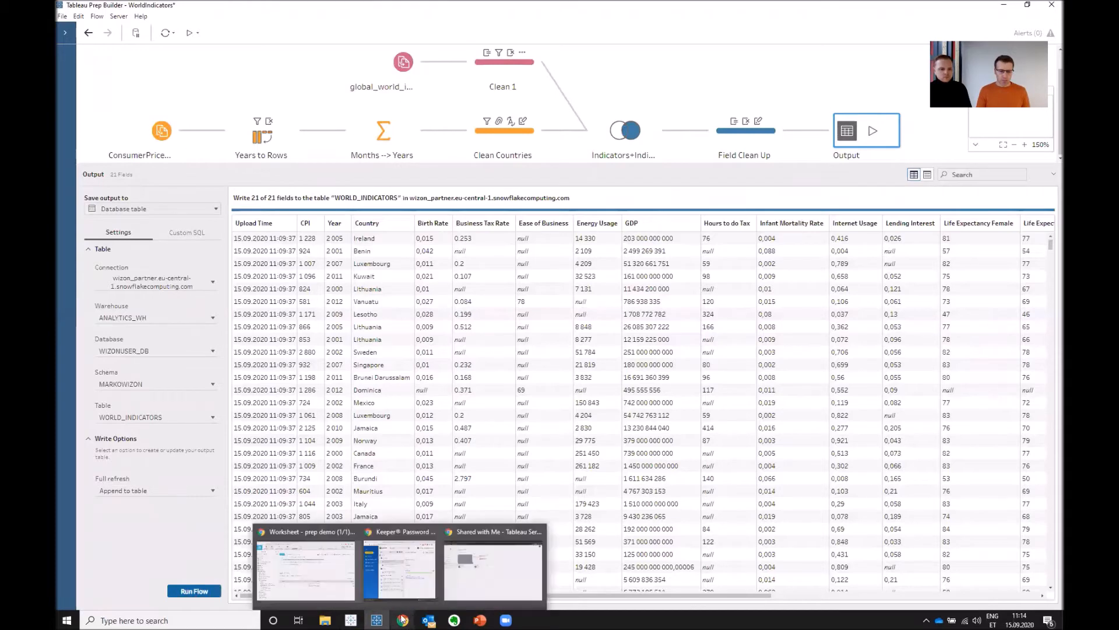
left_click(320, 574)
left_click_drag(731, 219, 321, 217)
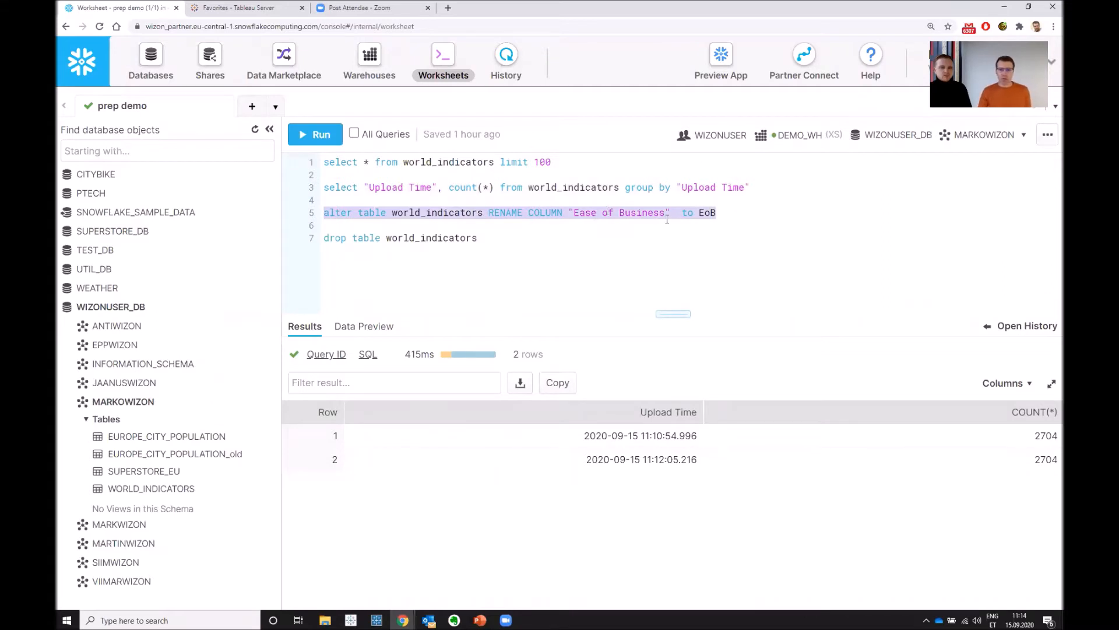
left_click(326, 134)
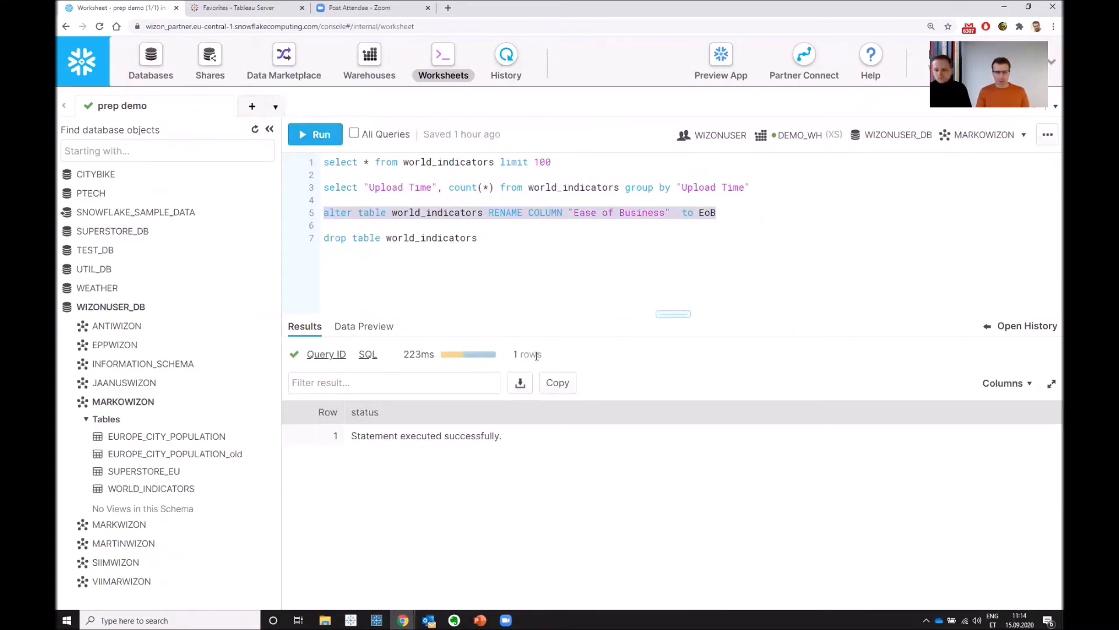
- Return to Tableau Prep Builder, reselect WORLD_INDICATORS as the output table, and display the field mapping between flow and table
key("alt+Tab")
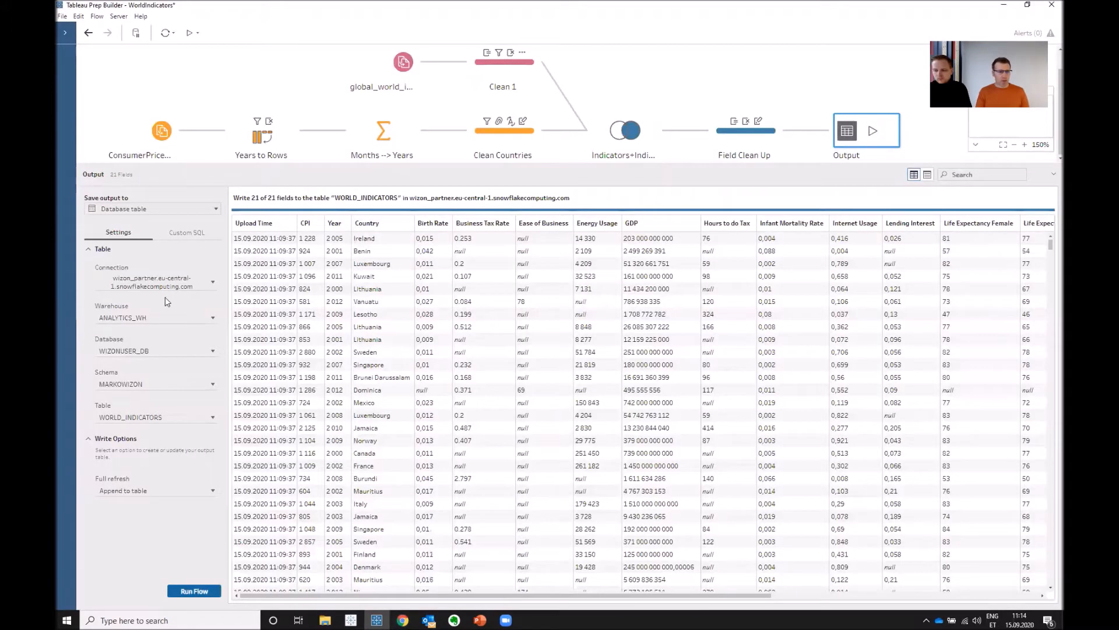
left_click(212, 418)
left_click(165, 480)
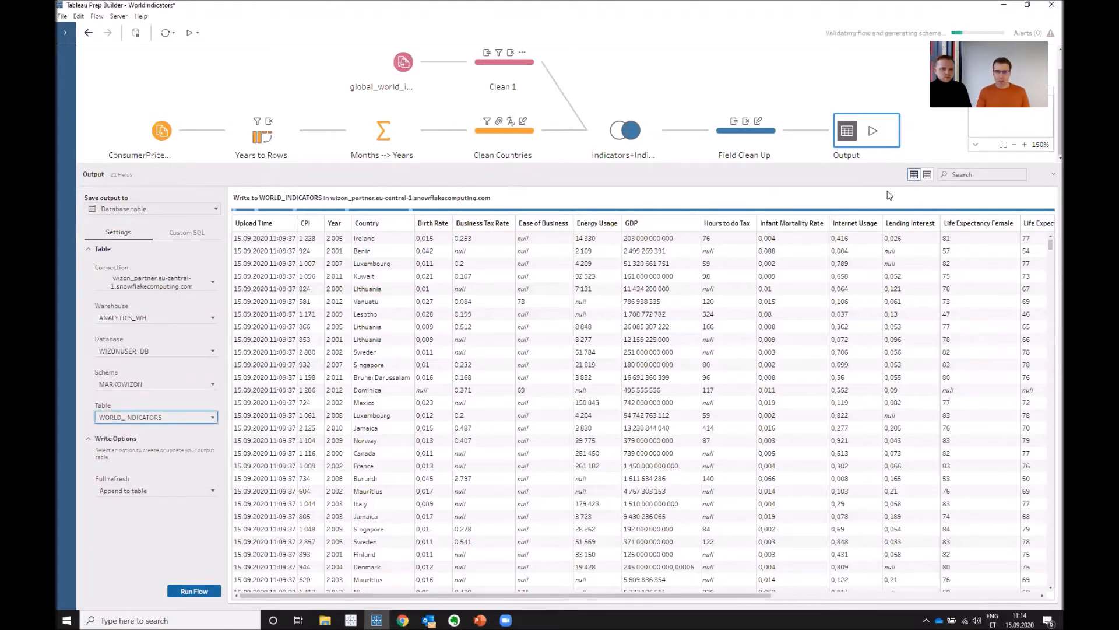
left_click(928, 174)
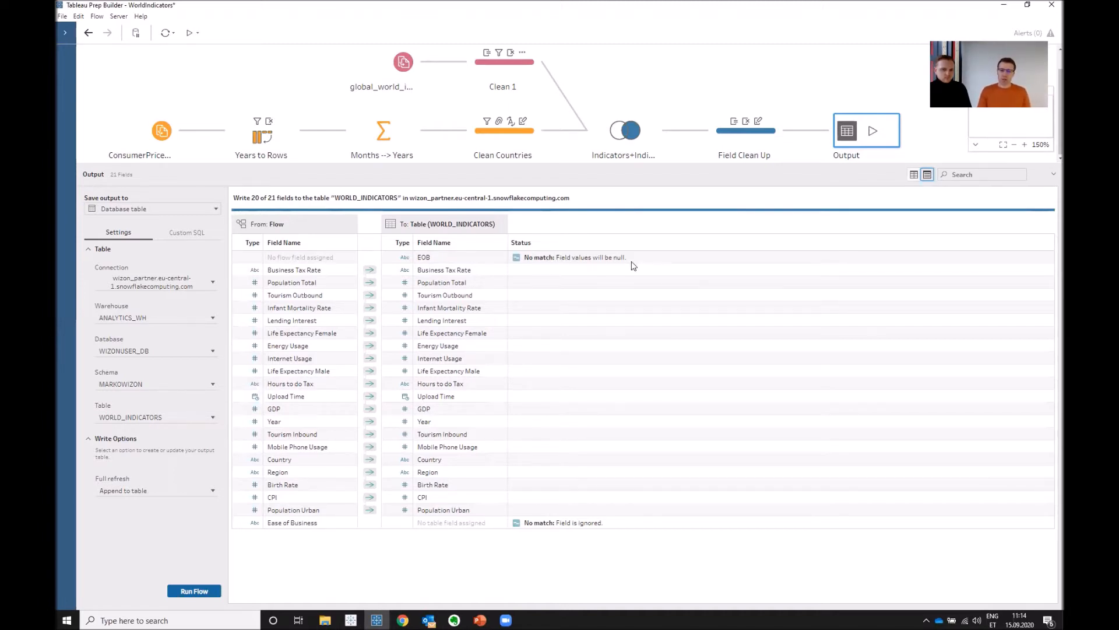
- Rename the Ease of Business field to EoB in the Field Clean Up step
left_click(751, 140)
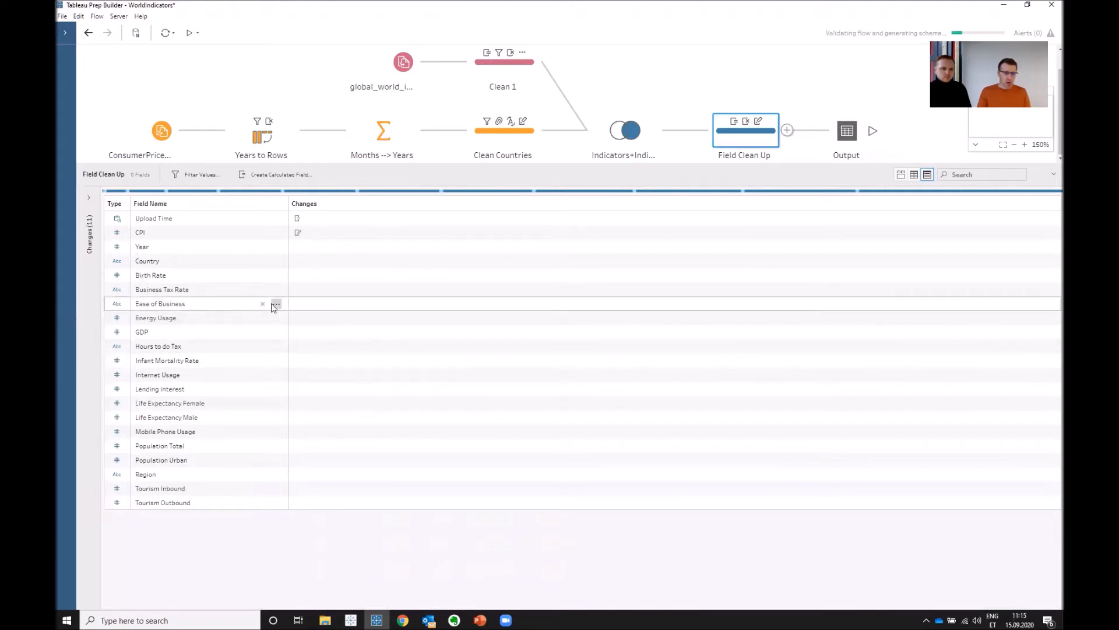
left_click(275, 304)
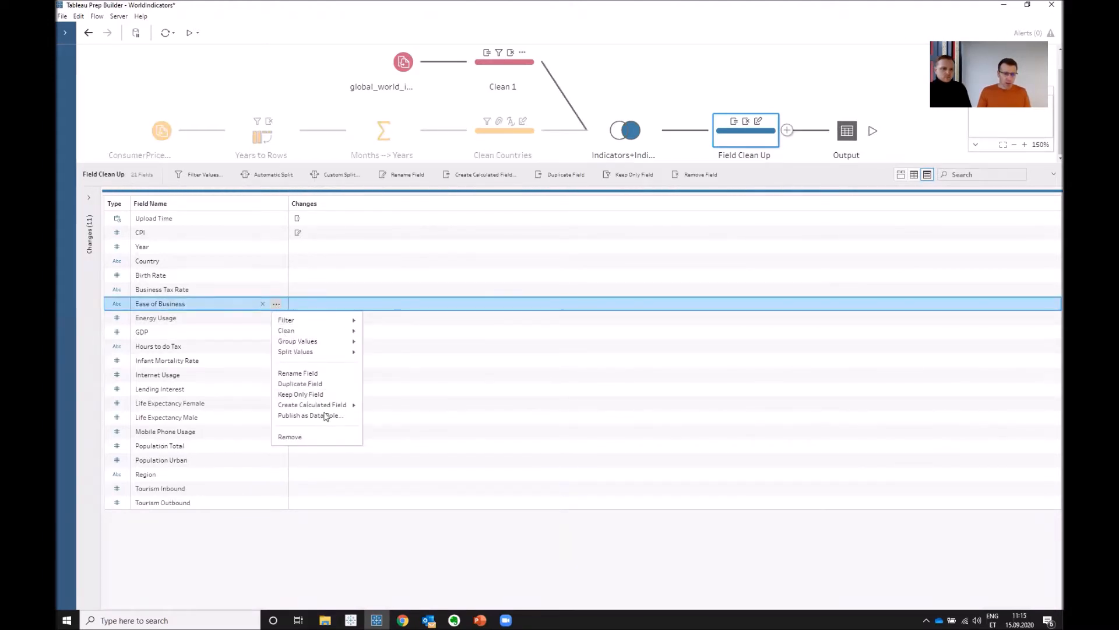
left_click(325, 374)
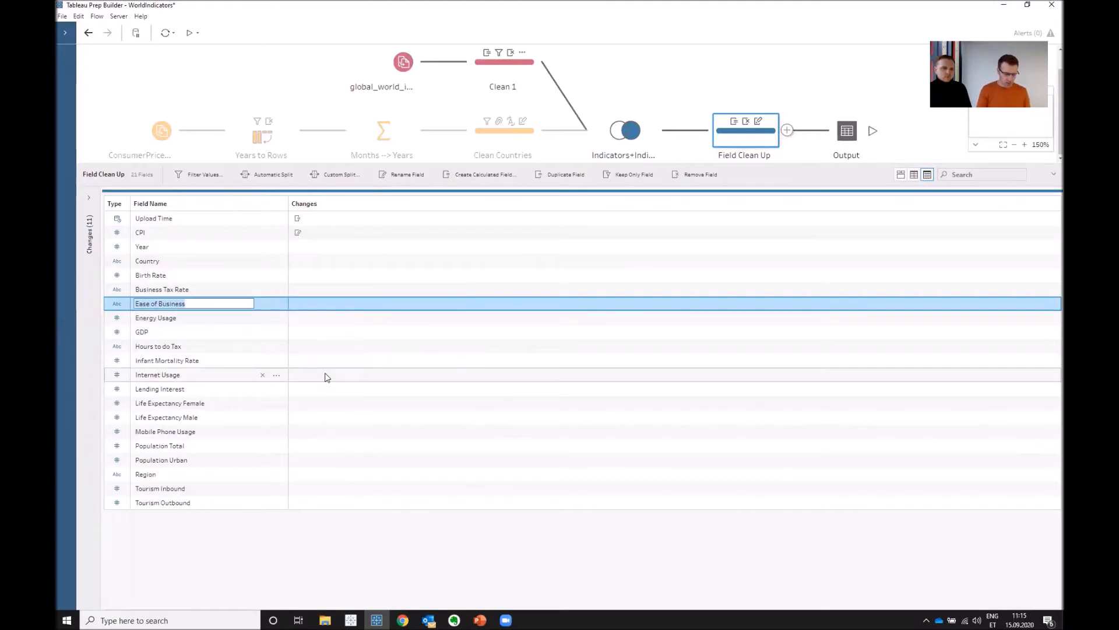
type("EoB")
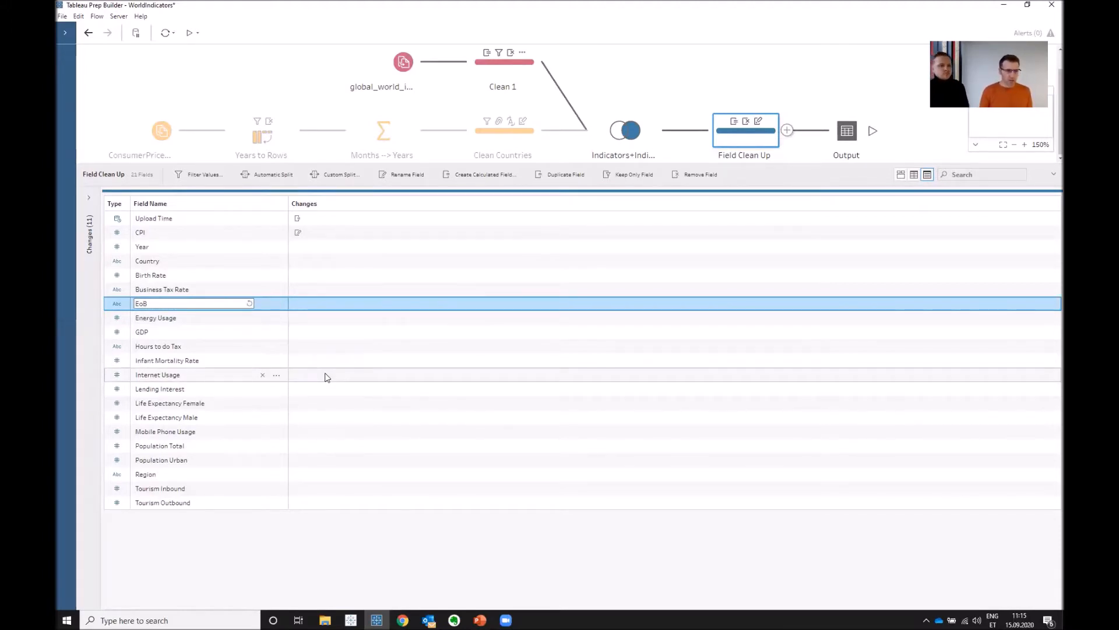
key("Return")
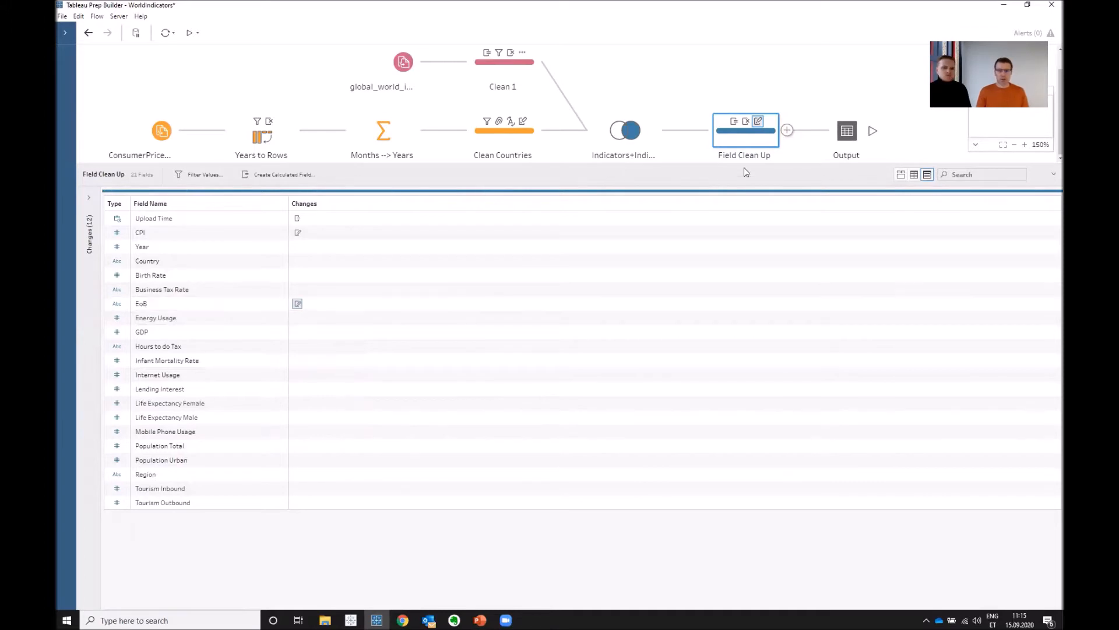
- Reopen the Output step and reselect the WORLD_INDICATORS table to recheck how the flow fields match it
left_click(847, 131)
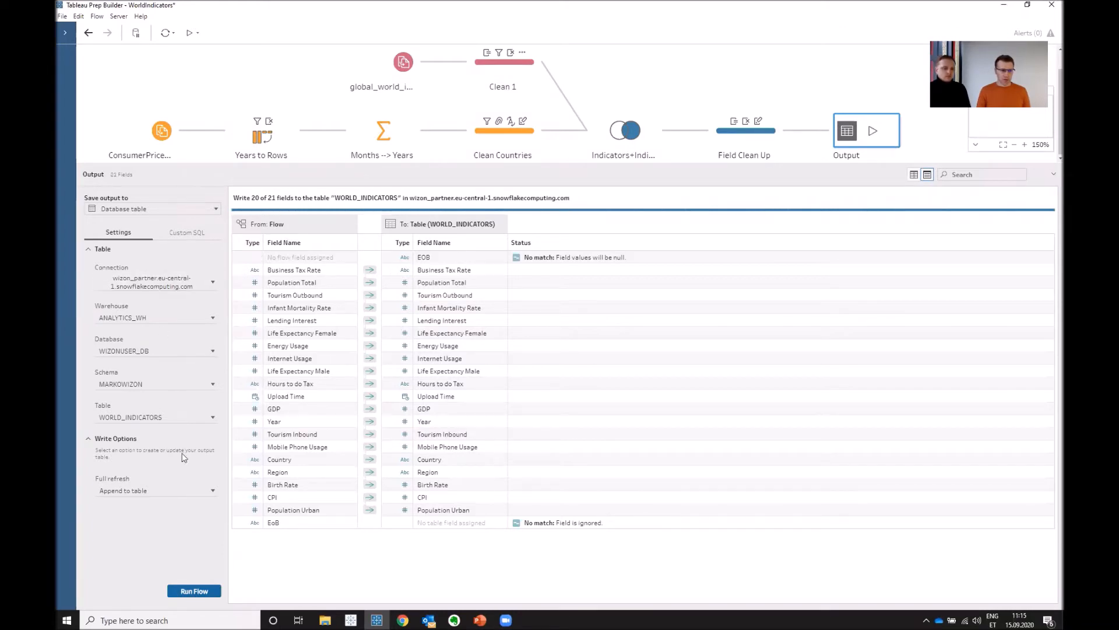
left_click(183, 417)
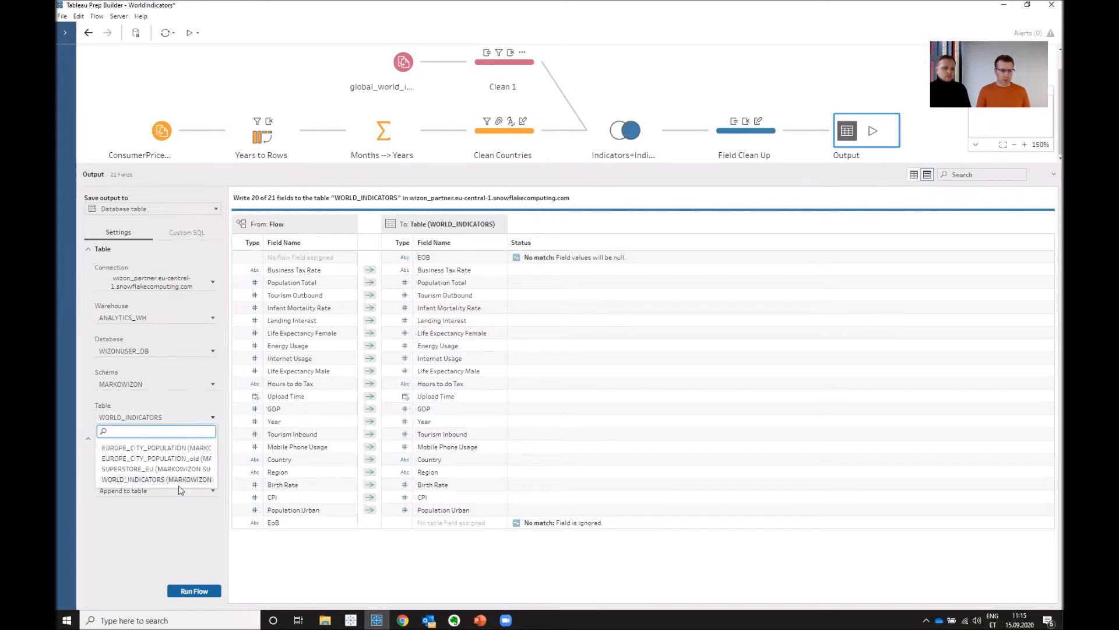
left_click(179, 480)
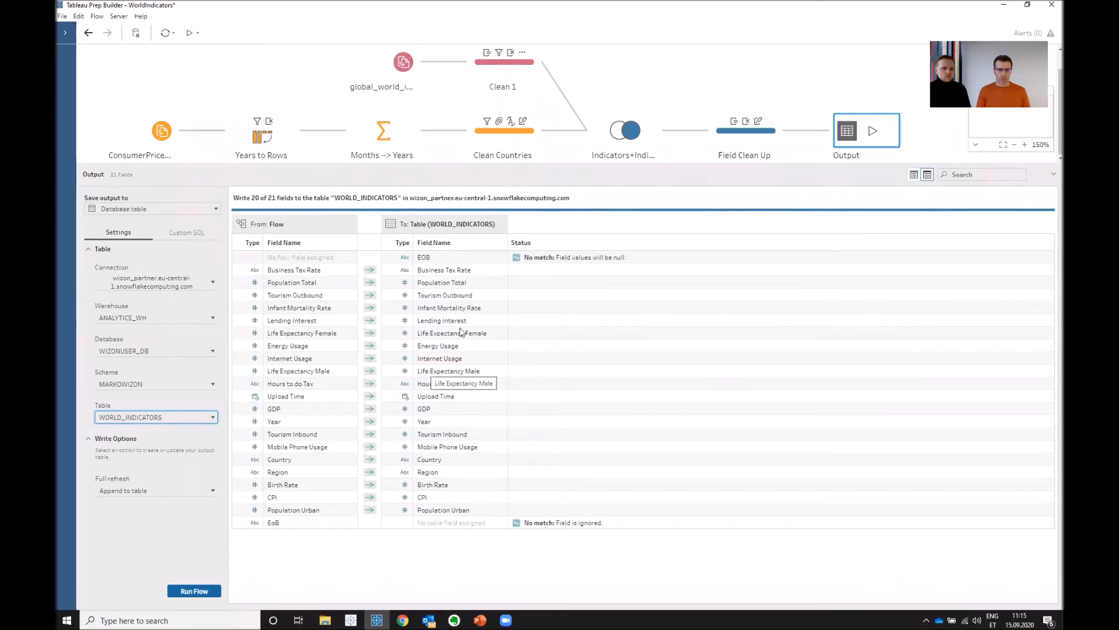
- Rename the EoB field to EOB in the Field Clean Up step, and check the field mapping in the Output step
left_click(753, 138)
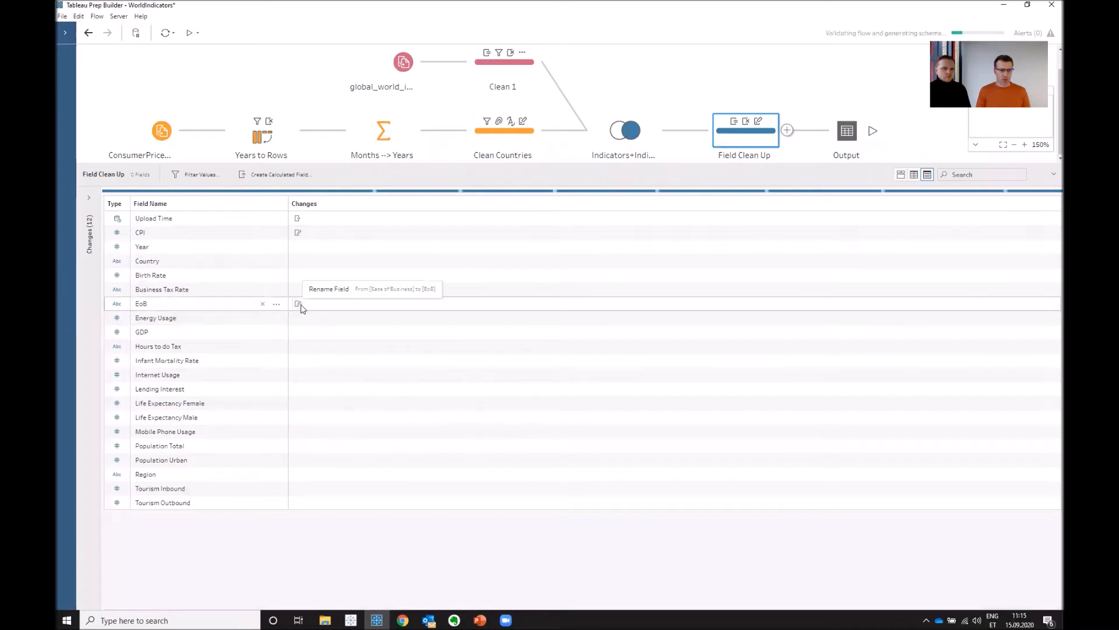
left_click(301, 308)
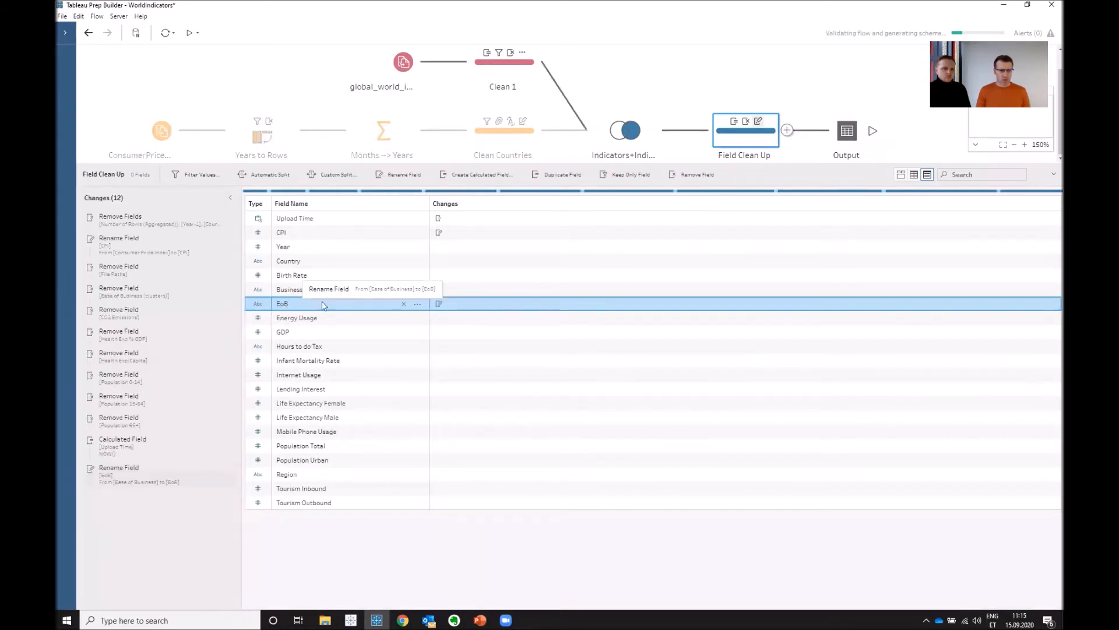
left_click(417, 304)
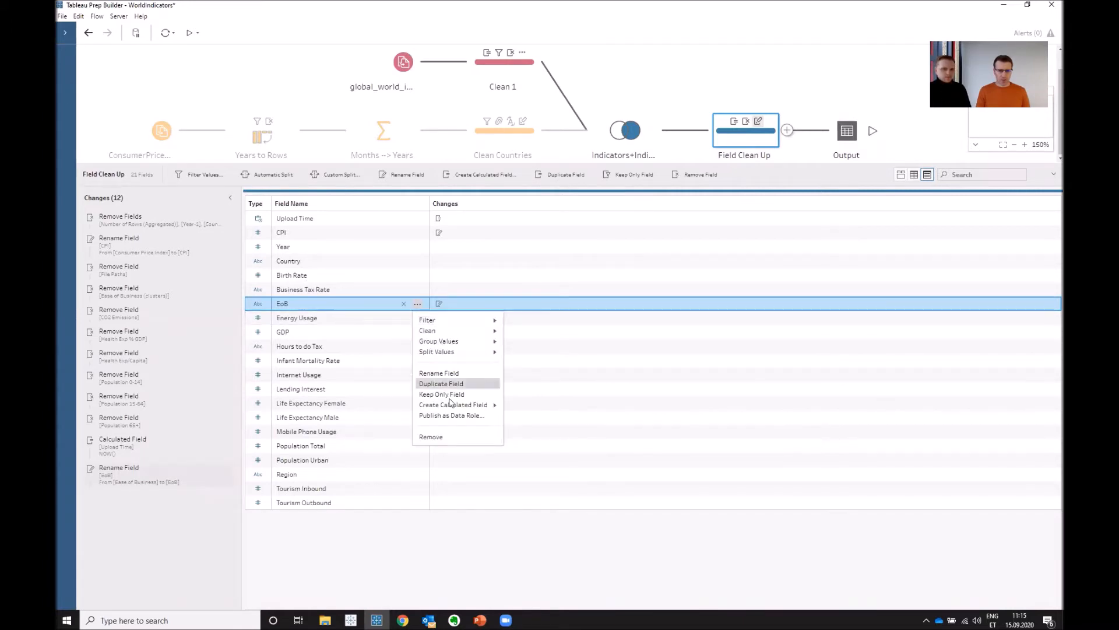
left_click(439, 373)
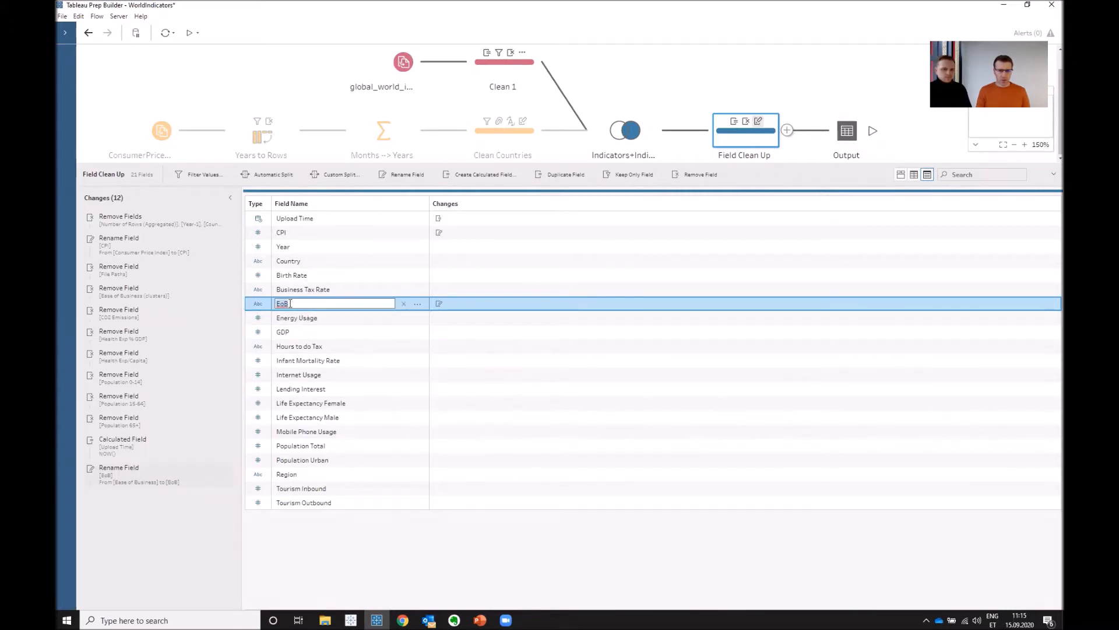
type("O")
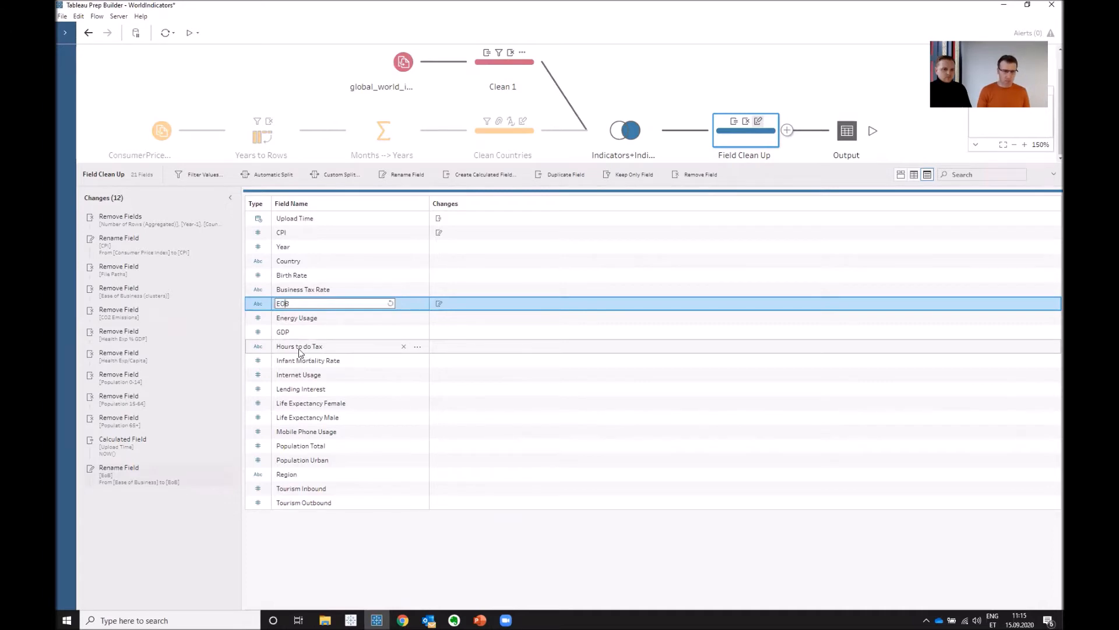
left_click(460, 309)
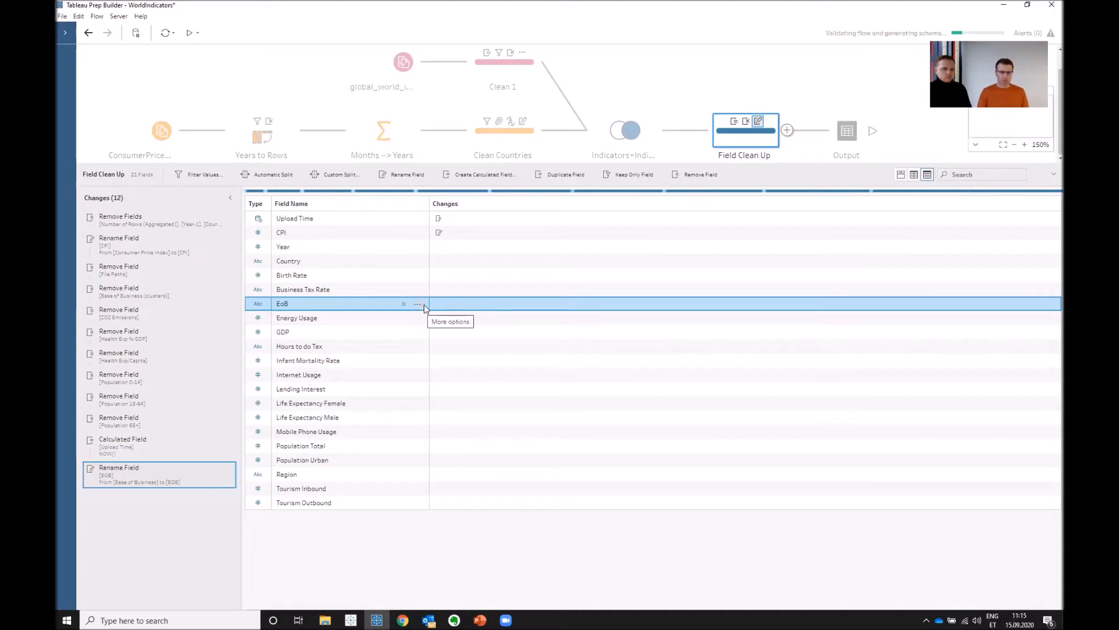
left_click(847, 135)
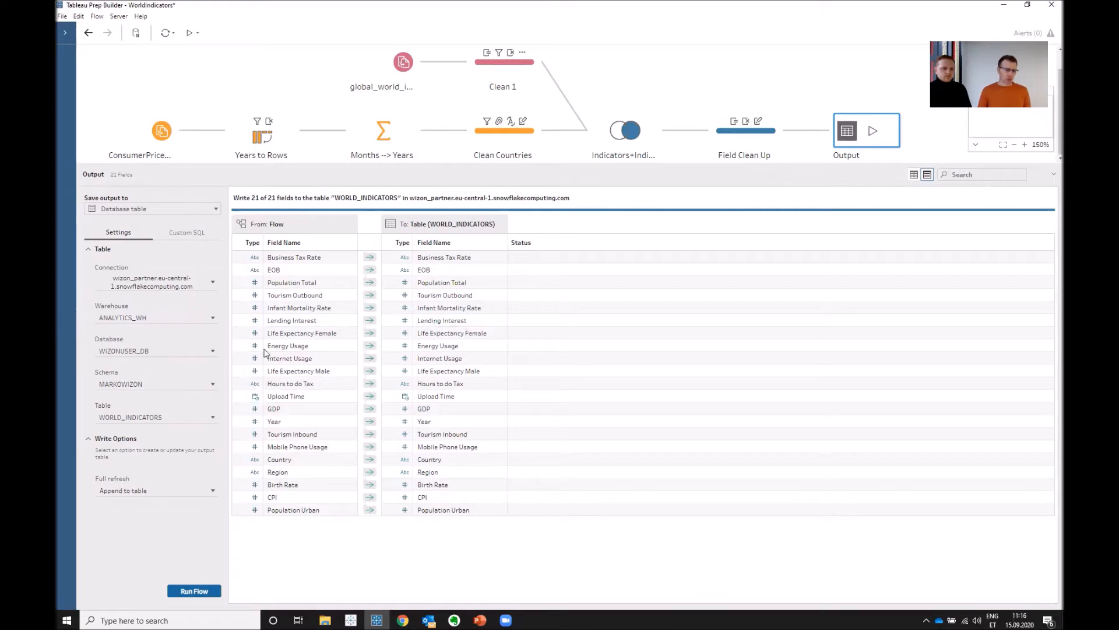
- Publish the flow to Tableau Server in the Flows project as WorldIndicators, replacing the existing flow
key("alt+Tab")
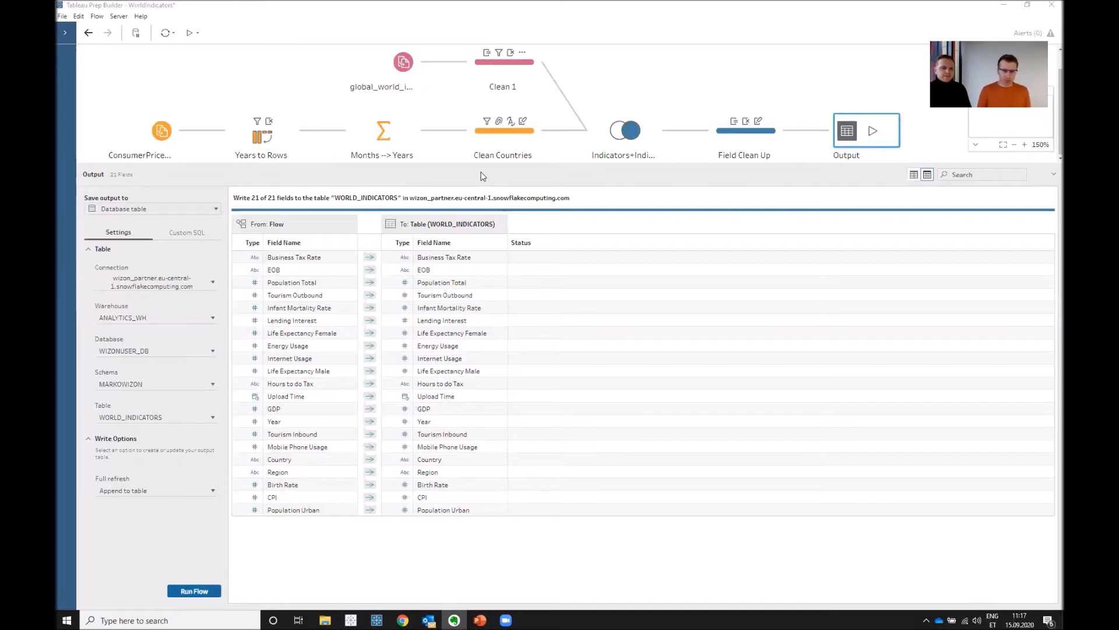
left_click(118, 17)
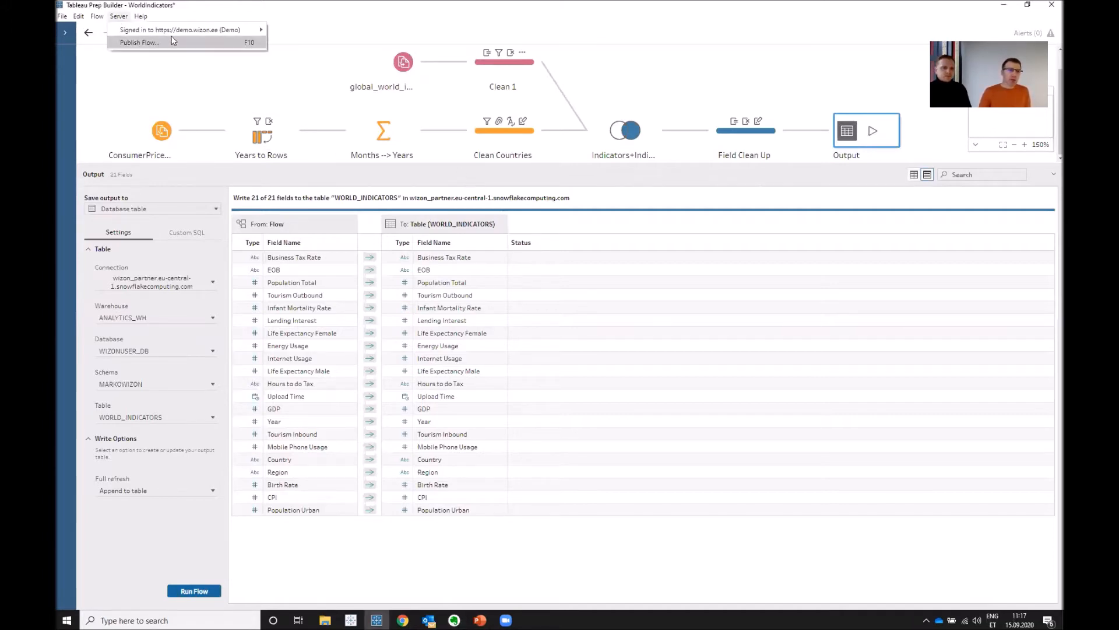
mouse_move(173, 30)
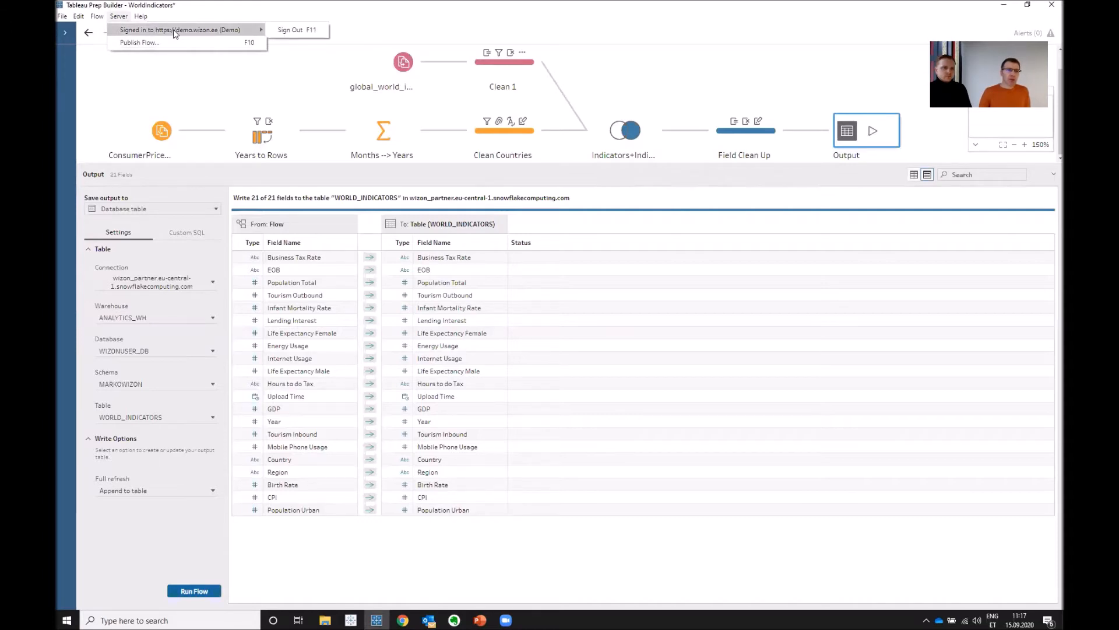
left_click(174, 42)
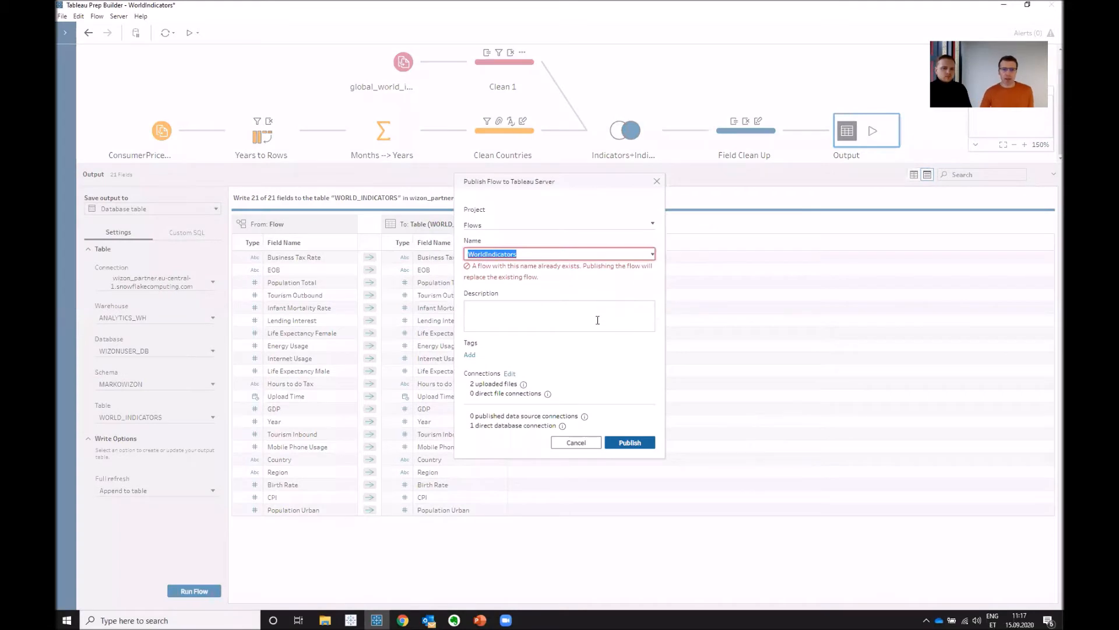
left_click(601, 255)
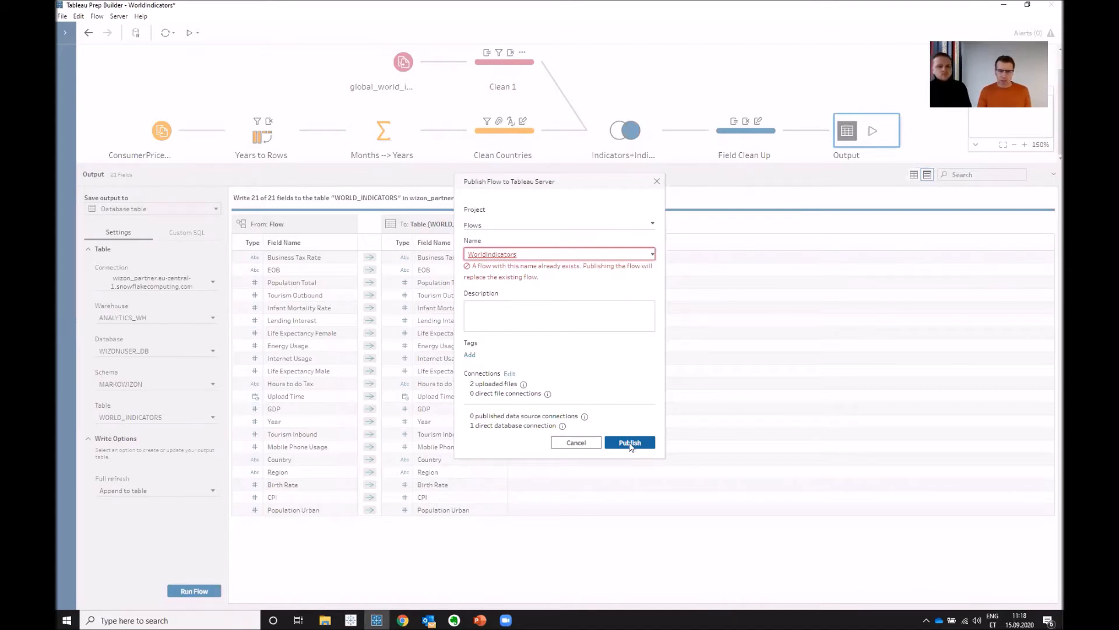
left_click(629, 443)
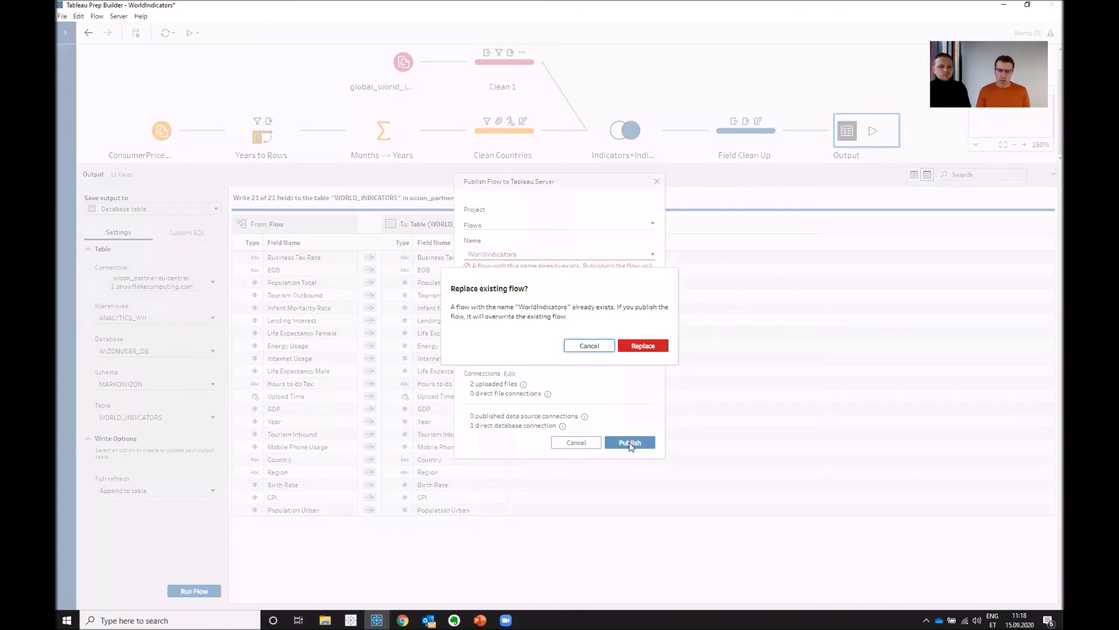
left_click(650, 345)
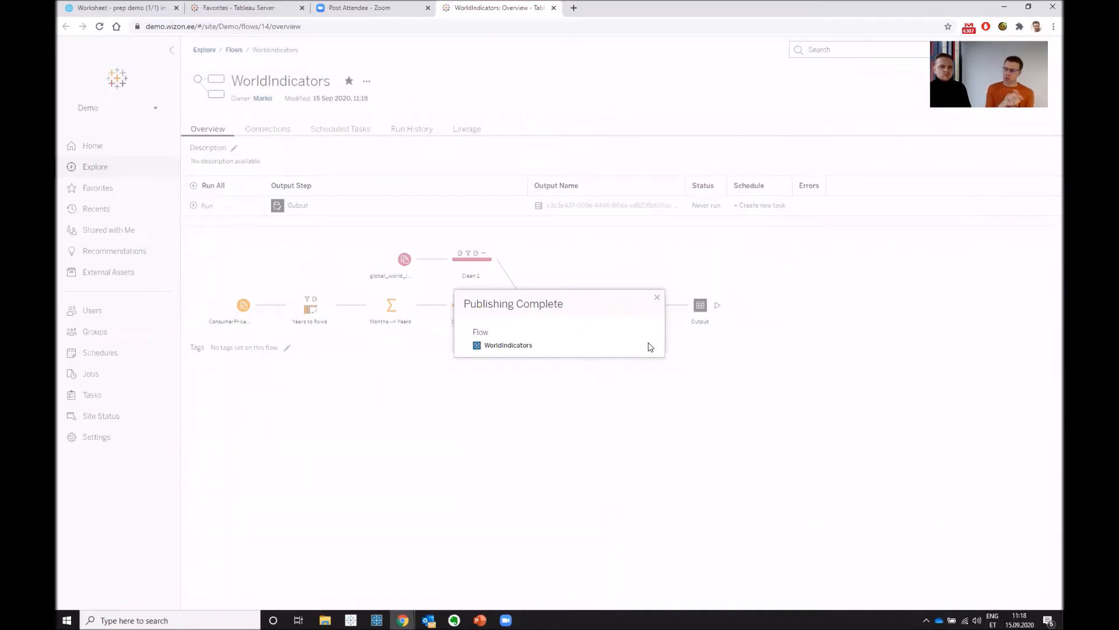
- Run the published flow's Output step immediately on Tableau Server and check its status in the site's jobs list
left_click(657, 297)
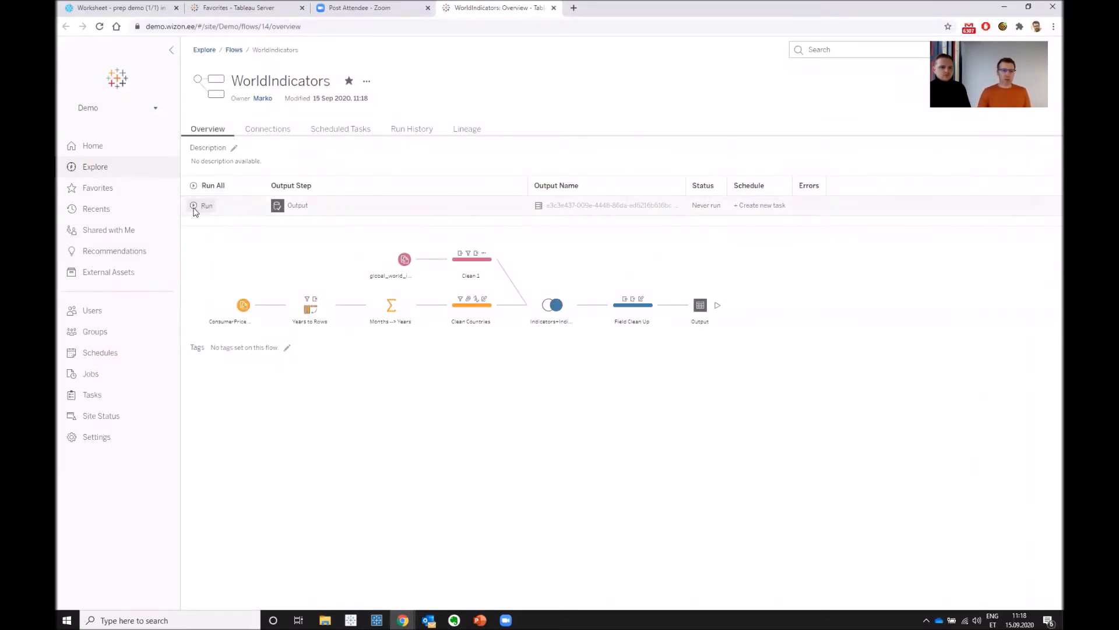
left_click(201, 206)
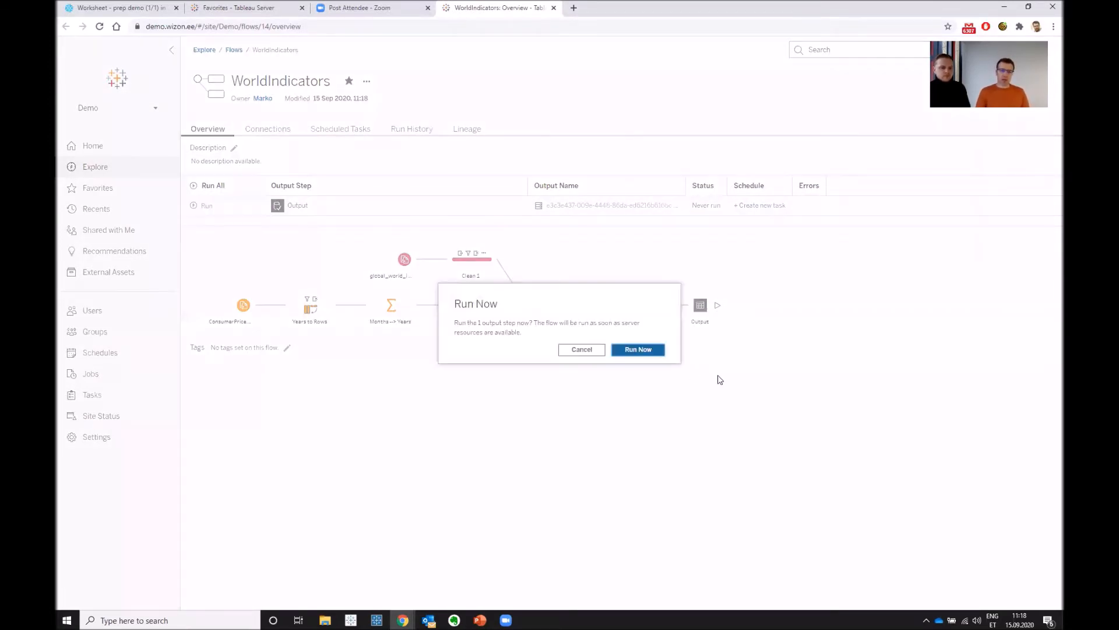
left_click(639, 349)
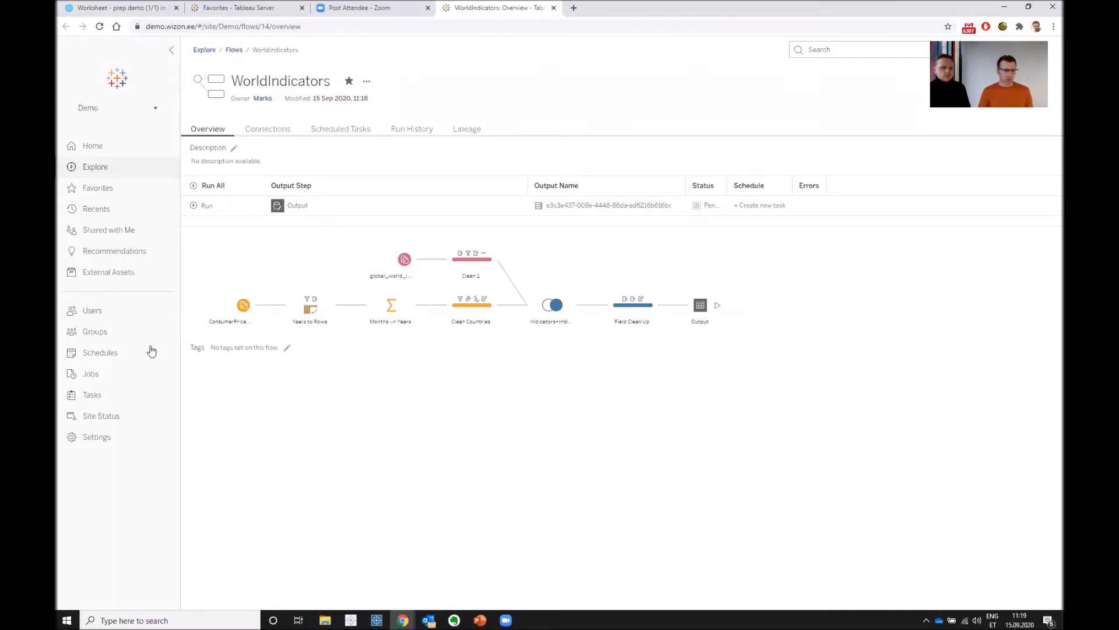
left_click(122, 378)
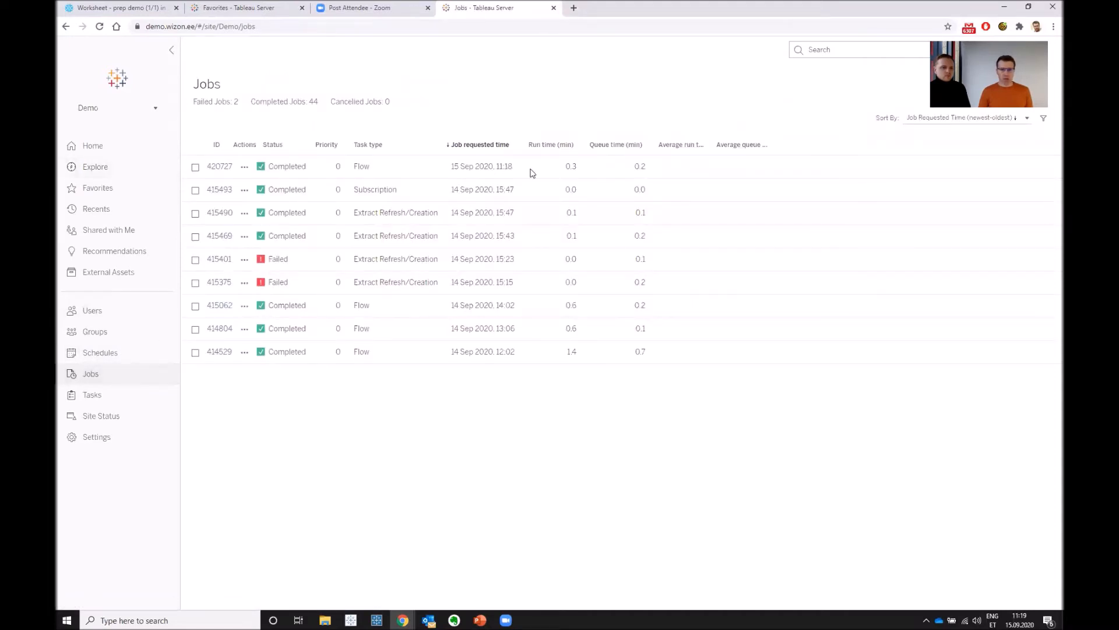
mouse_move(285, 165)
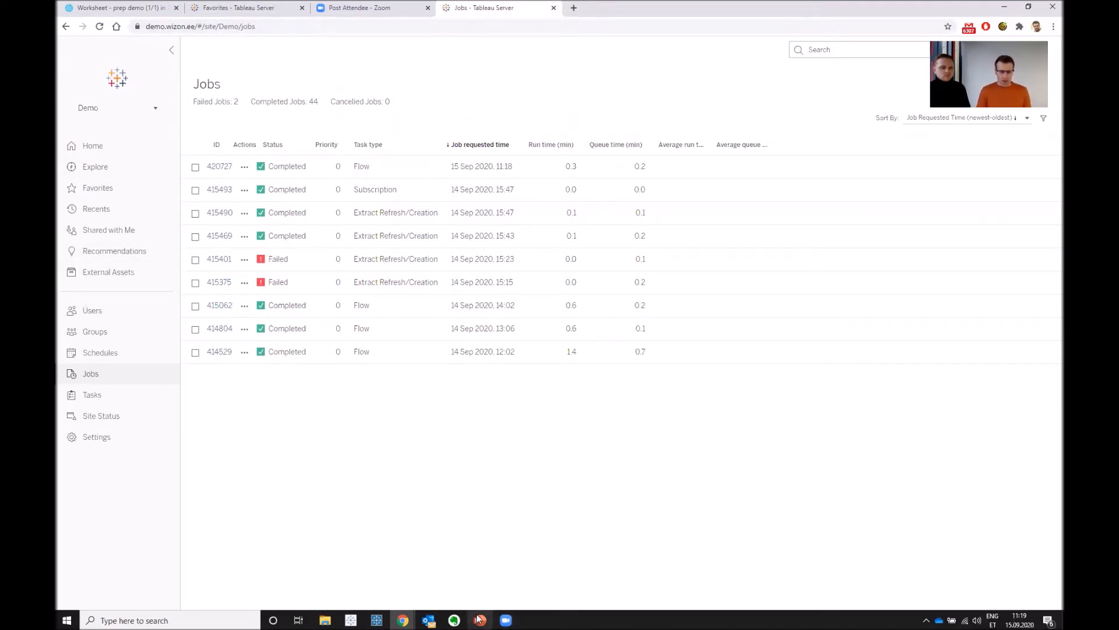
- Switch to the Tableau 2020.3 PowerPoint presentation and advance to the Tableau Desktop slide
mouse_move(487, 619)
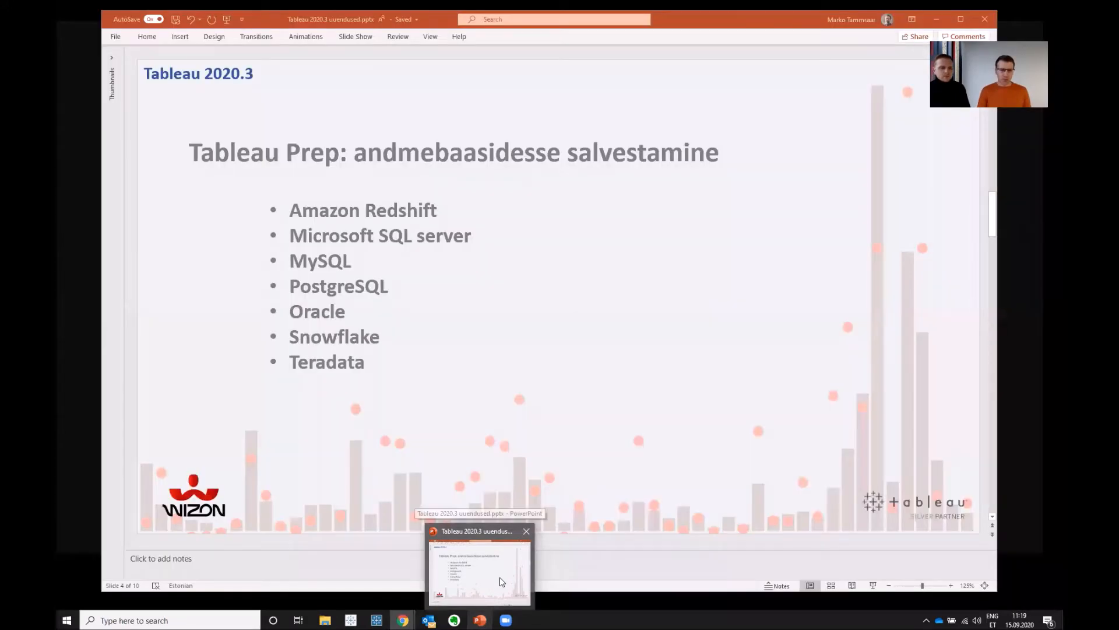
left_click(502, 581)
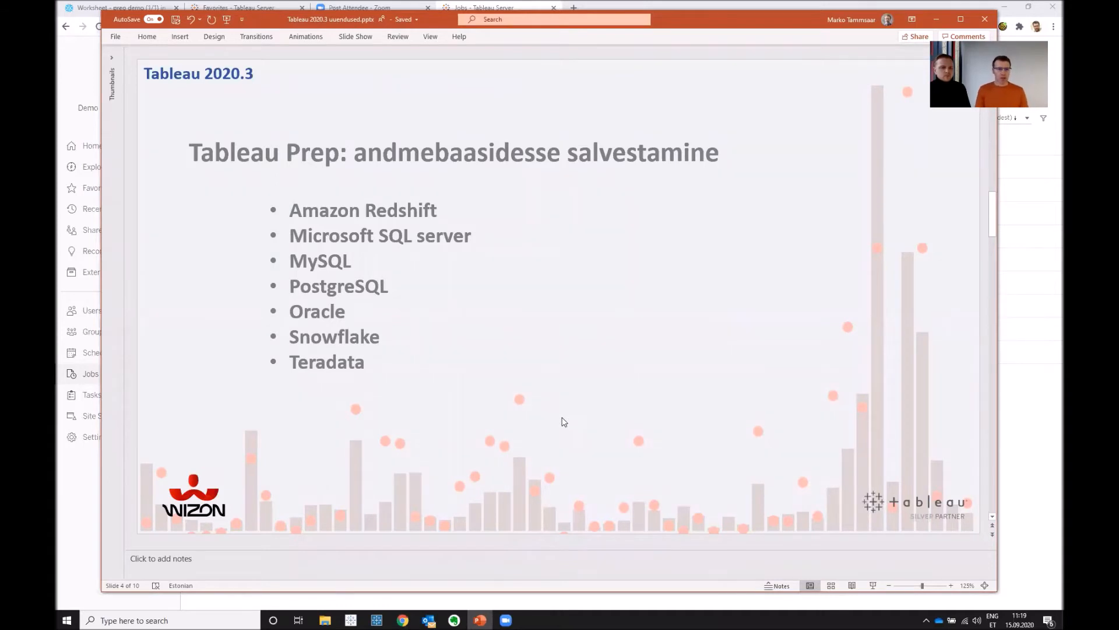
scroll(564, 422, "down", 1)
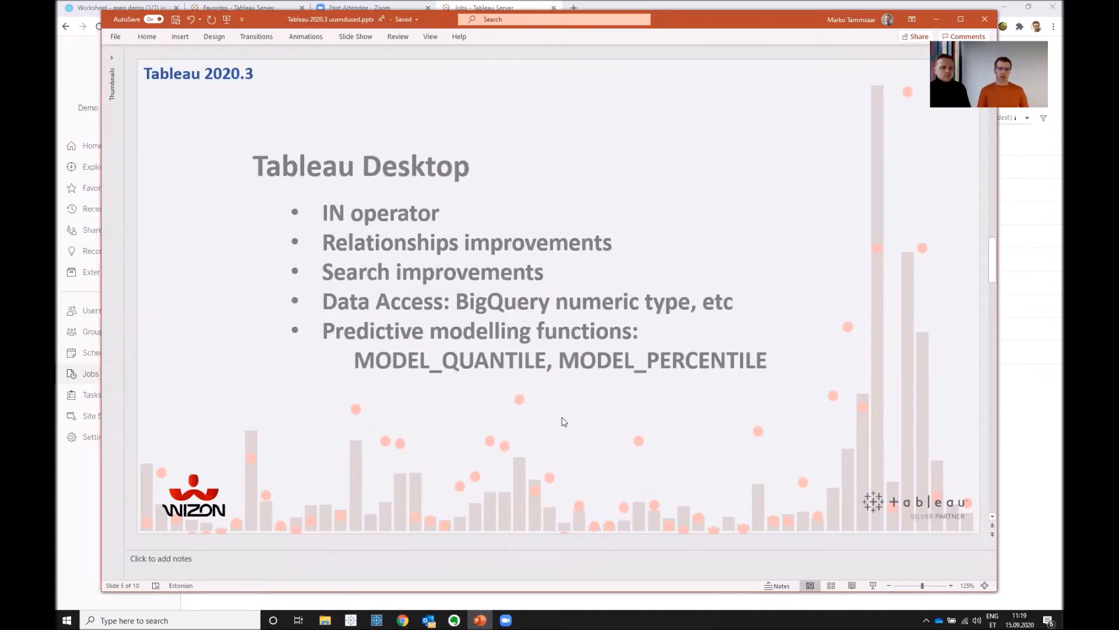
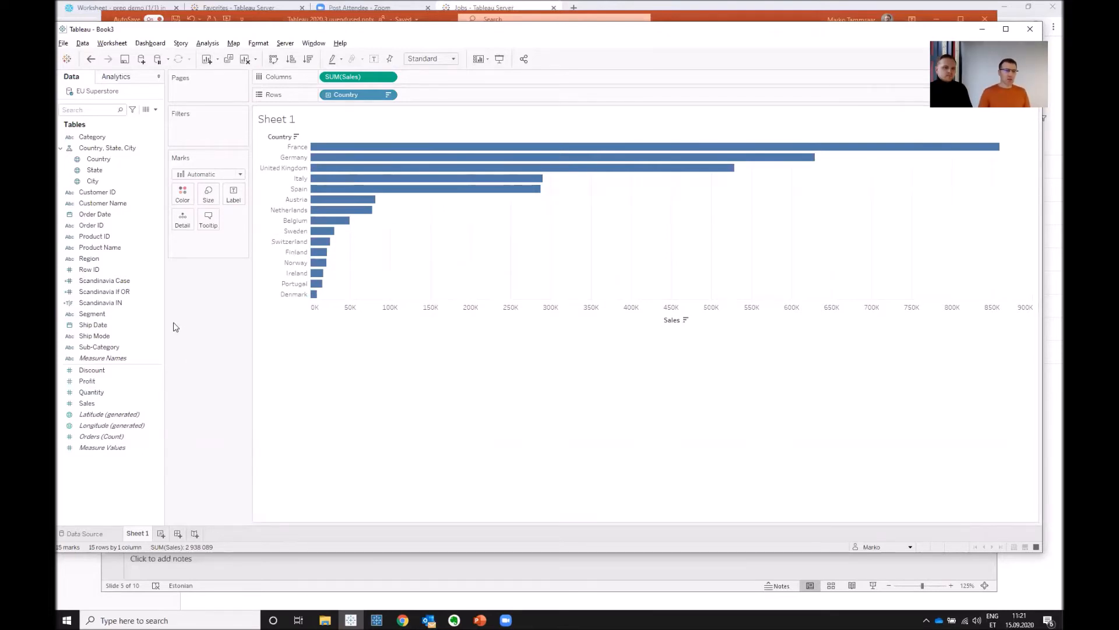
- Color the country sales bars in Sheet 1 by the Scandinavia Case field
left_click(108, 282)
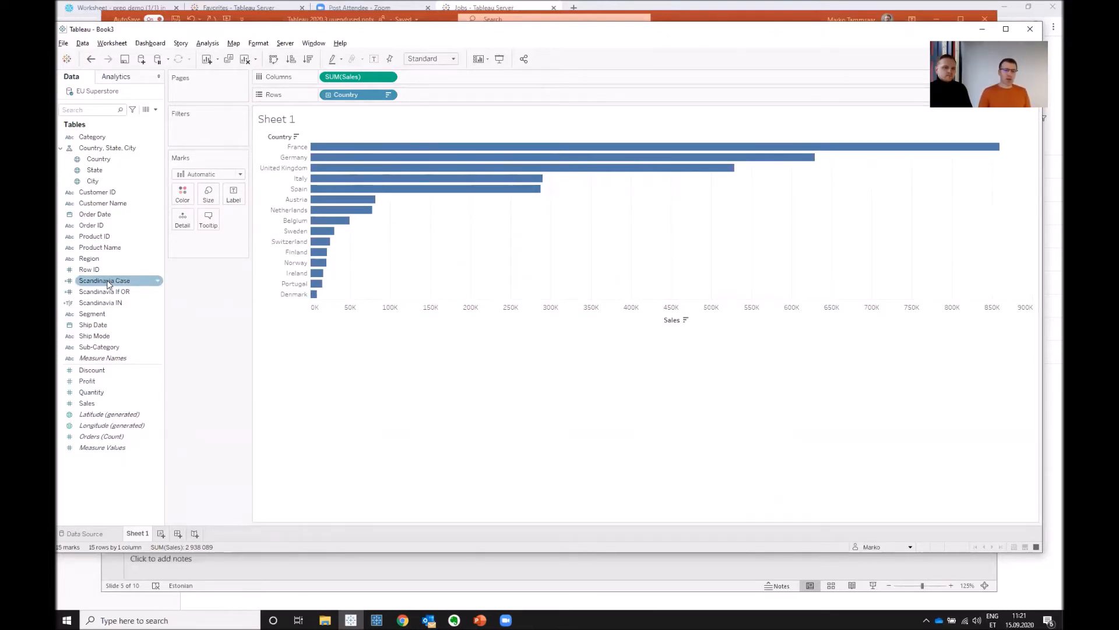
left_click_drag(107, 283, 187, 195)
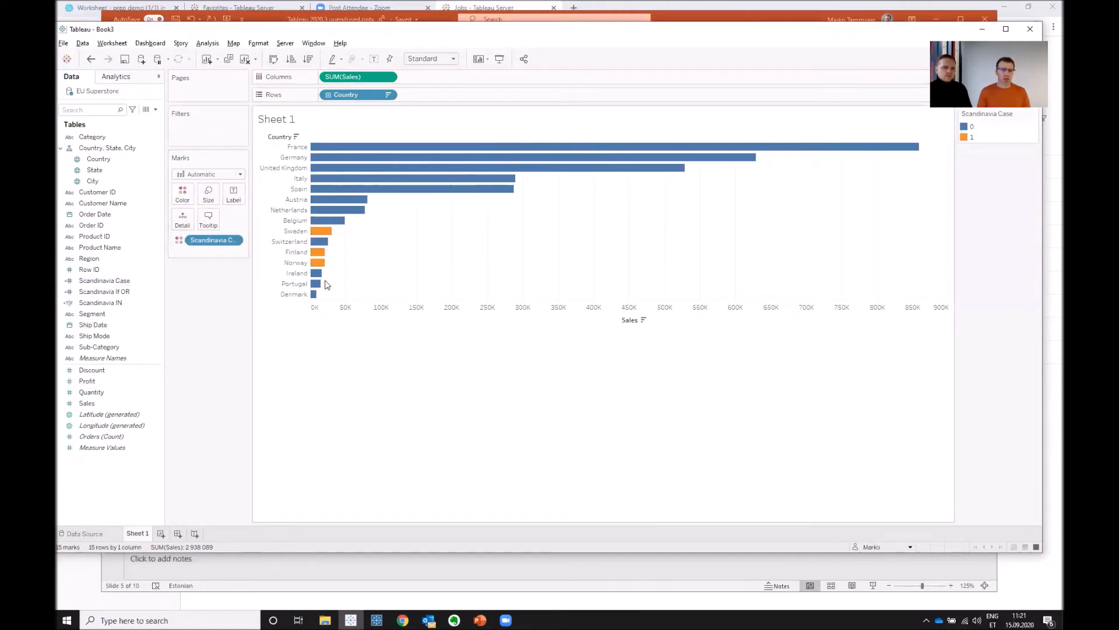
- Open the Scandinavia Case calculation, enlarge its formula text for reading, review the CASE expression and close the editor
left_click(116, 283)
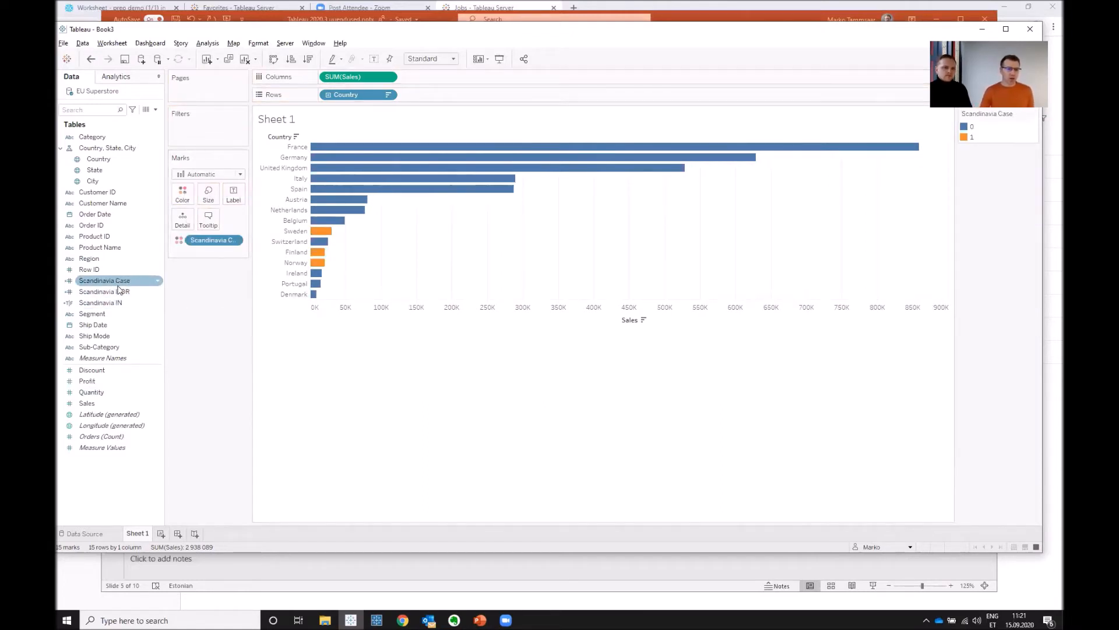
right_click(119, 285)
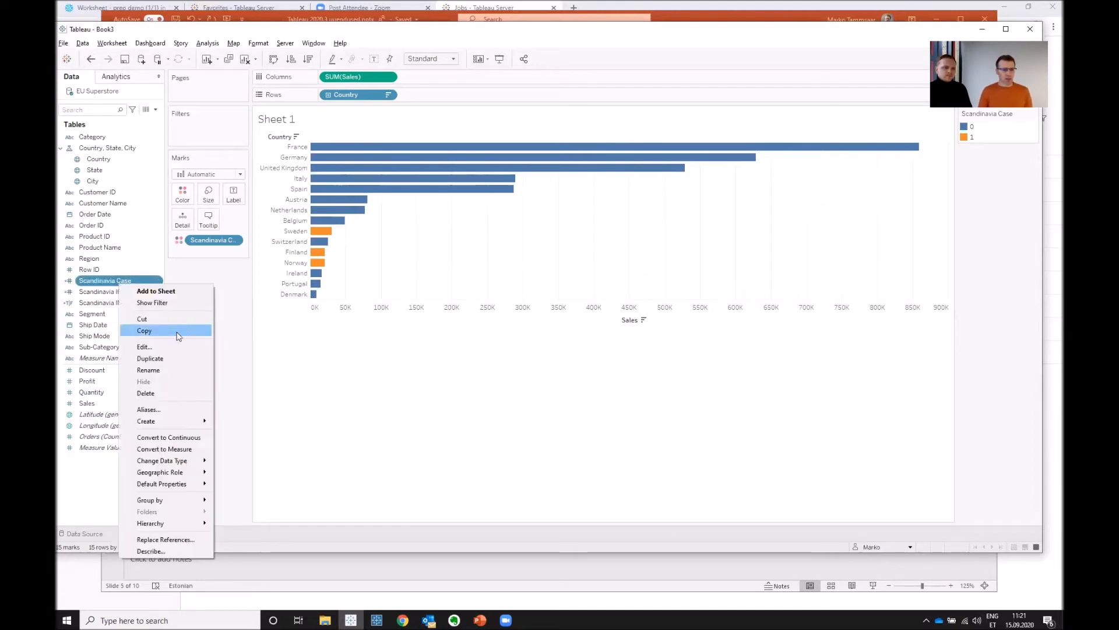
left_click(296, 333)
scroll(434, 296, "up", 5)
left_click_drag(534, 217, 682, 224)
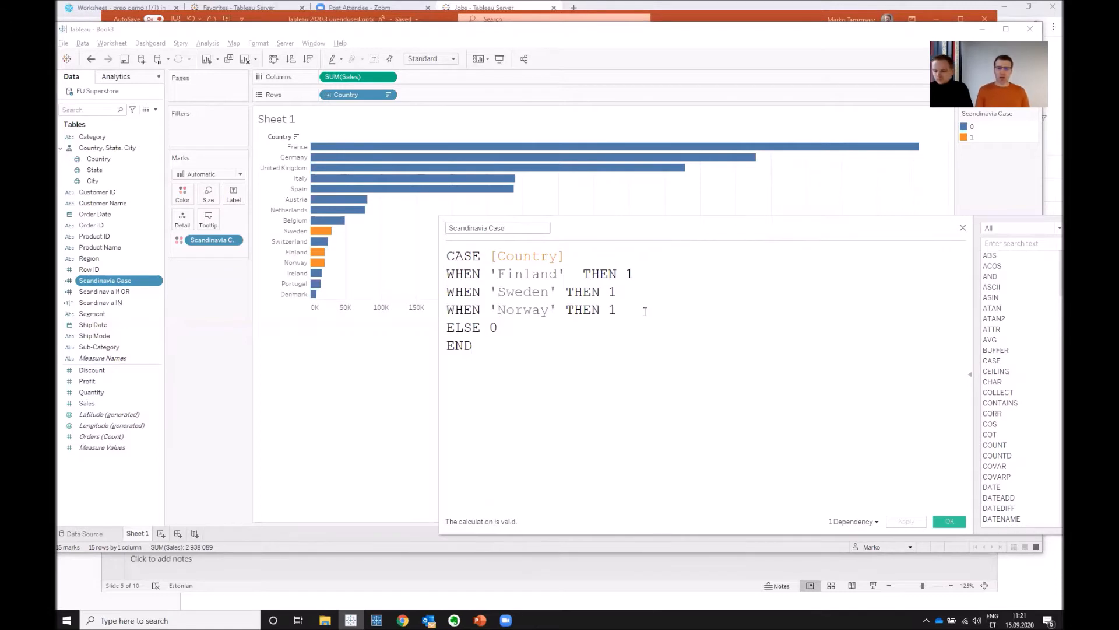
left_click_drag(776, 222, 722, 204)
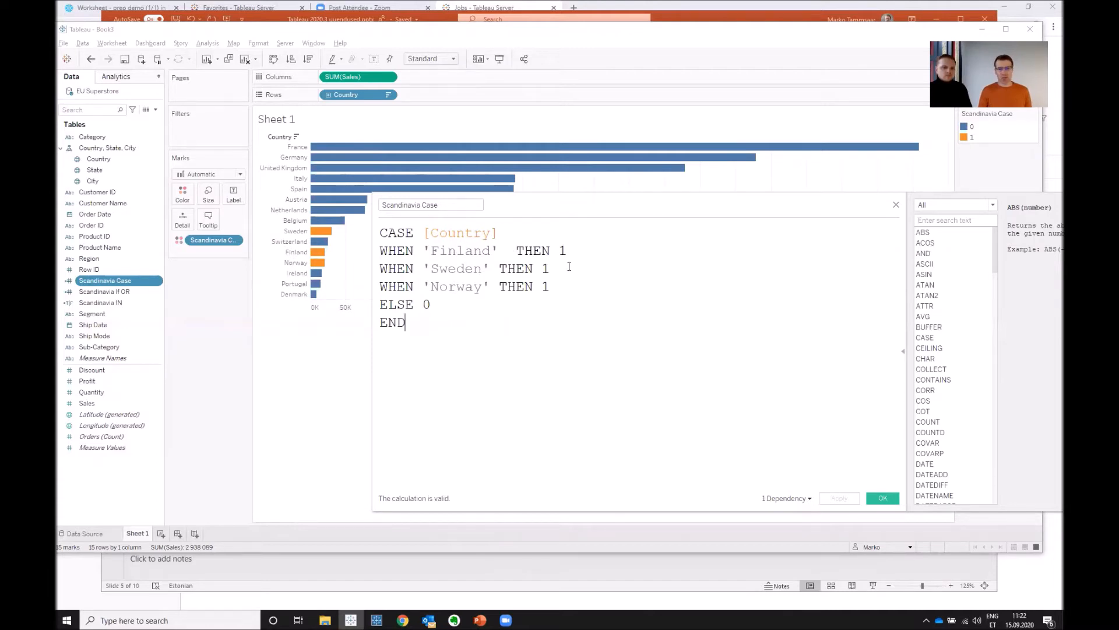
left_click(896, 205)
- Open the Scandinavia If OR calculation, enlarge its text, review the IF/OR formula and close the editor
right_click(118, 294)
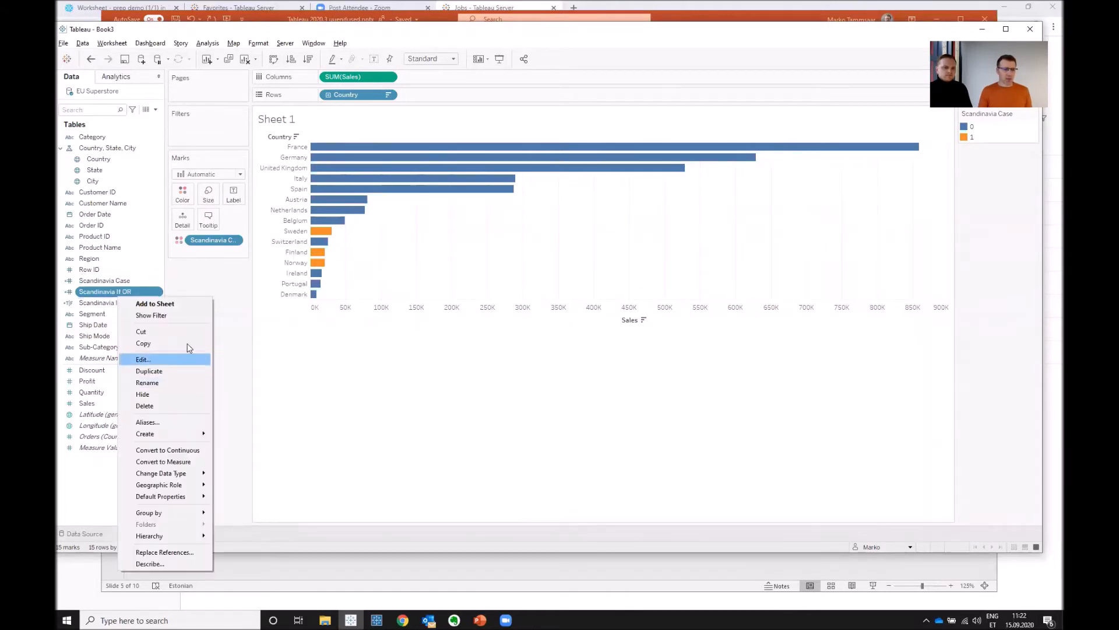
left_click(184, 358)
scroll(403, 281, "up", 4)
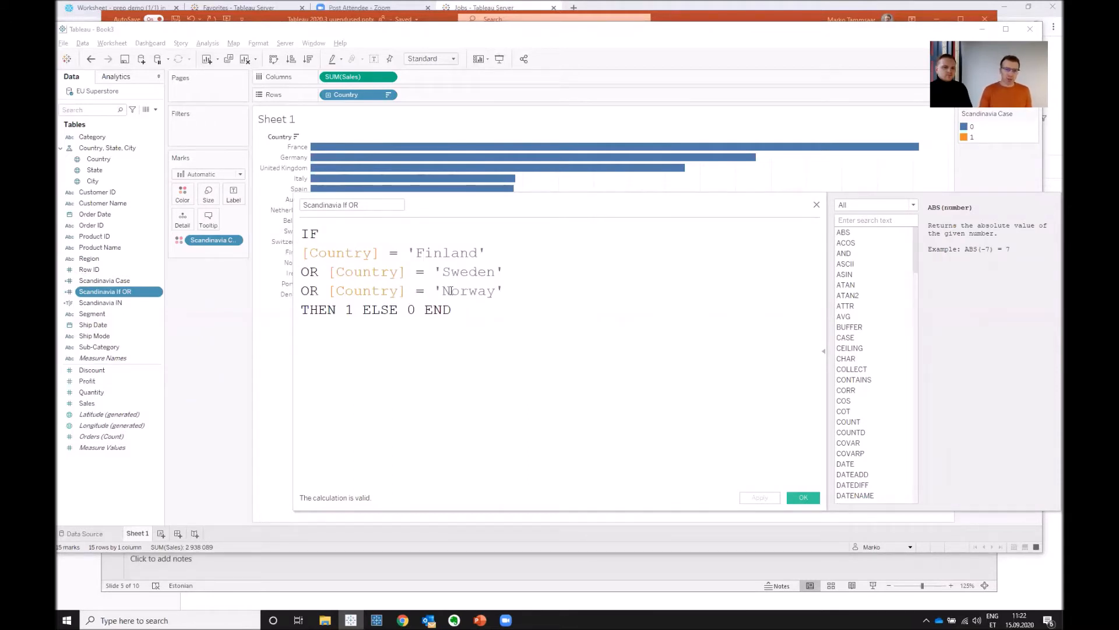
left_click(817, 207)
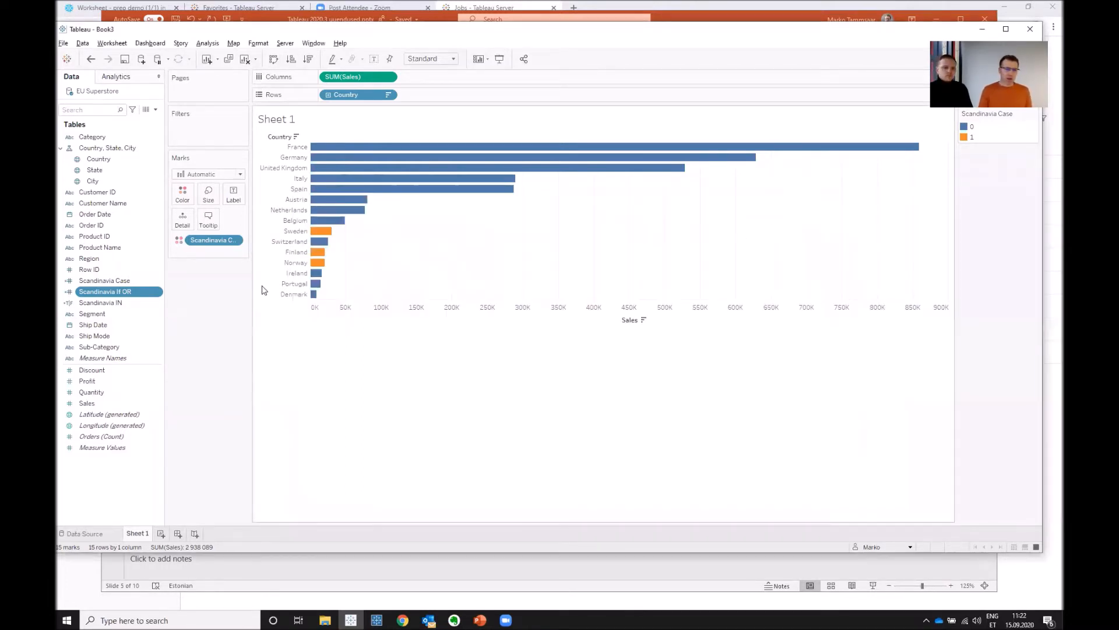
- Review the IN formula of the Scandinavia IN calculation and color the country bars by that field
right_click(114, 303)
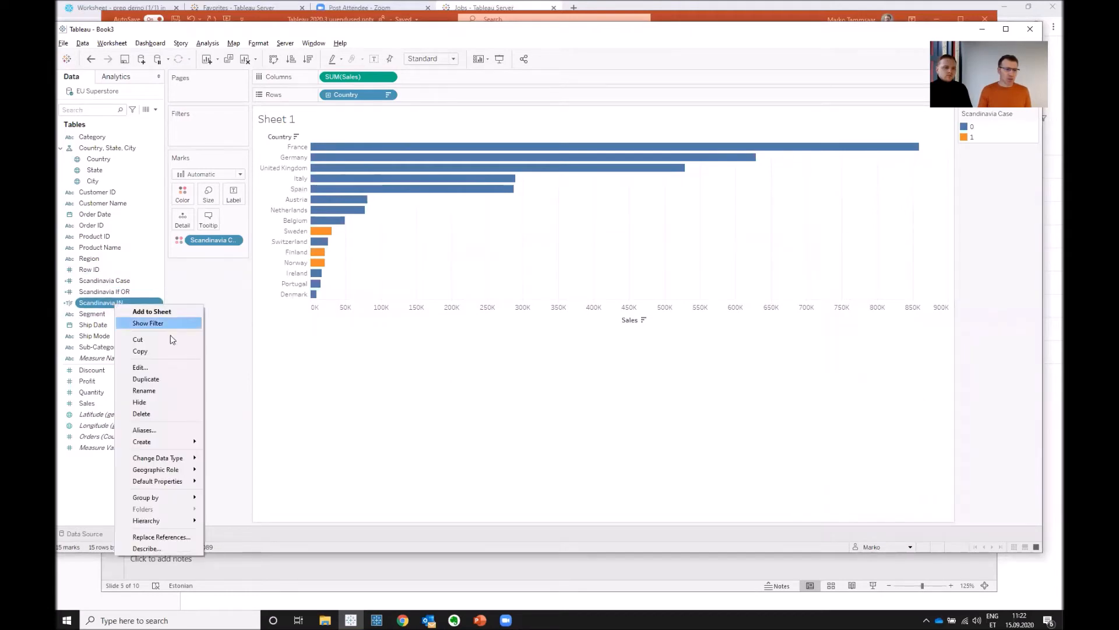
left_click(140, 367)
scroll(491, 271, "up", 3)
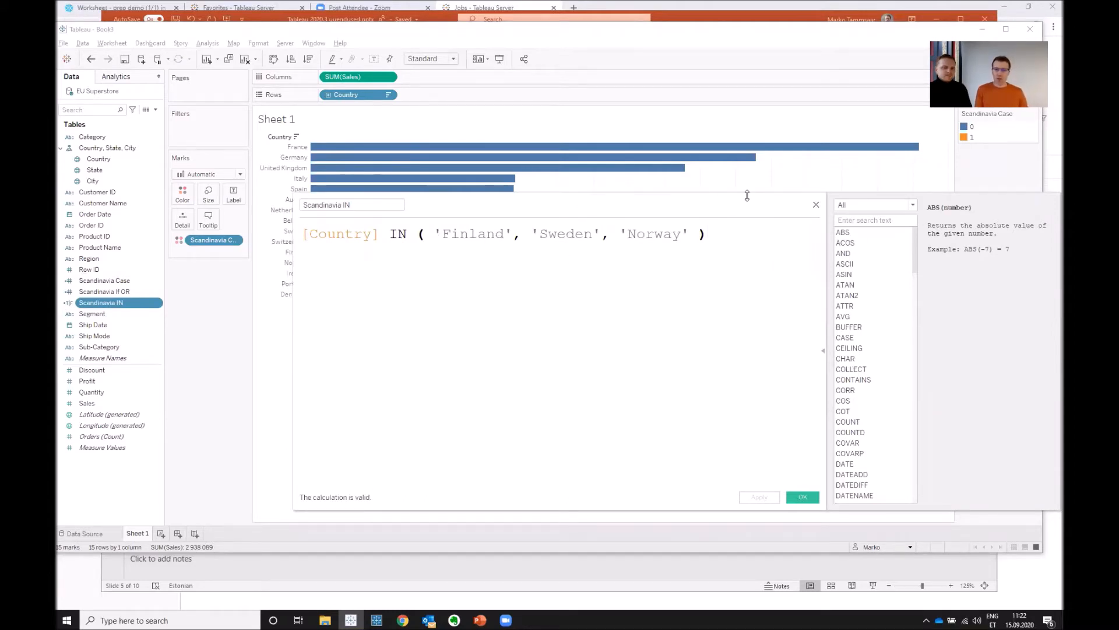
left_click(816, 206)
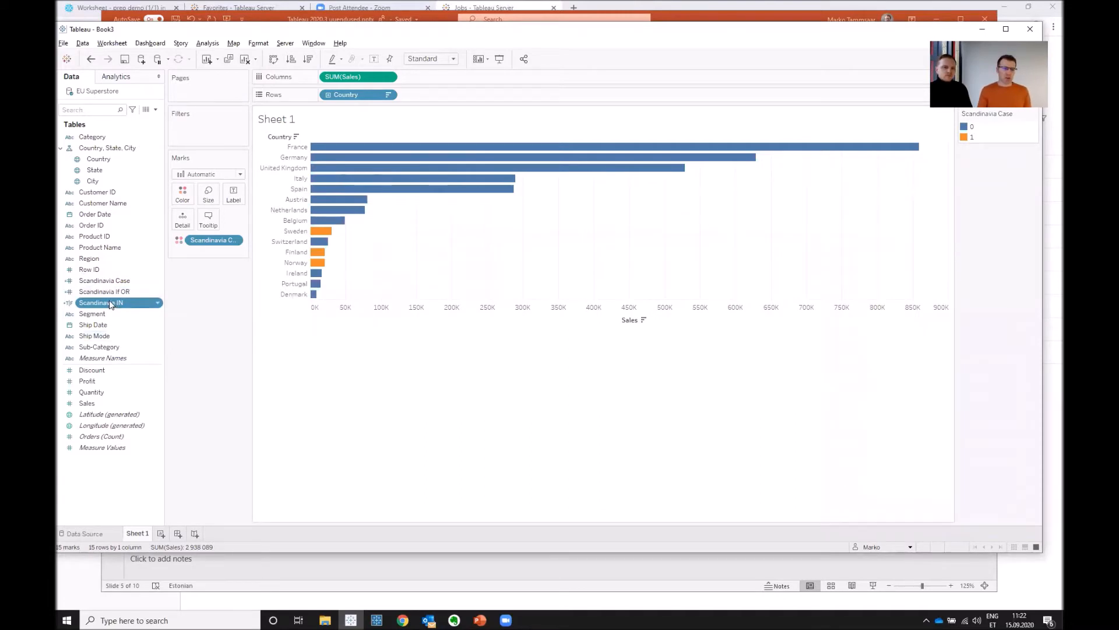
left_click_drag(108, 306, 180, 192)
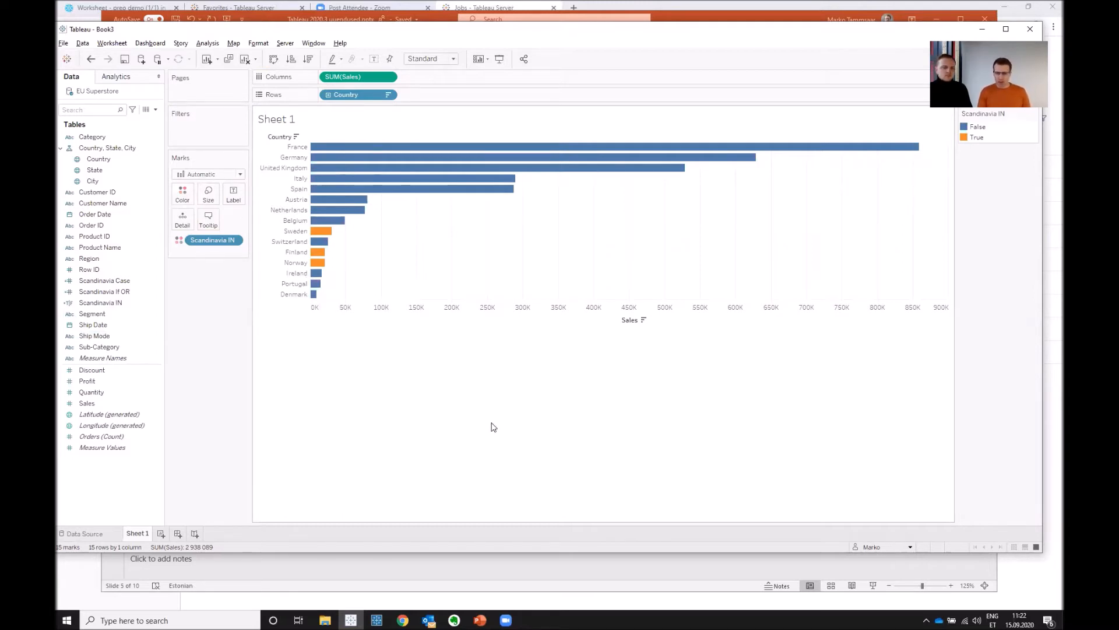
- Check the Tableau Desktop slide in PowerPoint, return to the Tableau workbook, and relate the People table to Orders in the EU Superstore data source
key("alt+Tab")
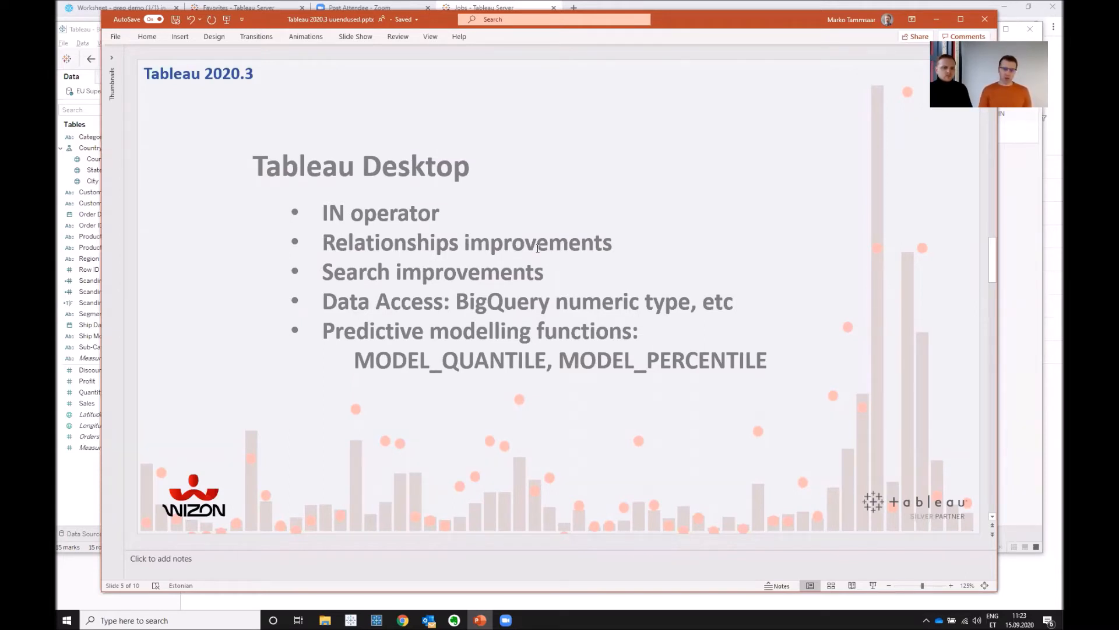
key("alt+Tab")
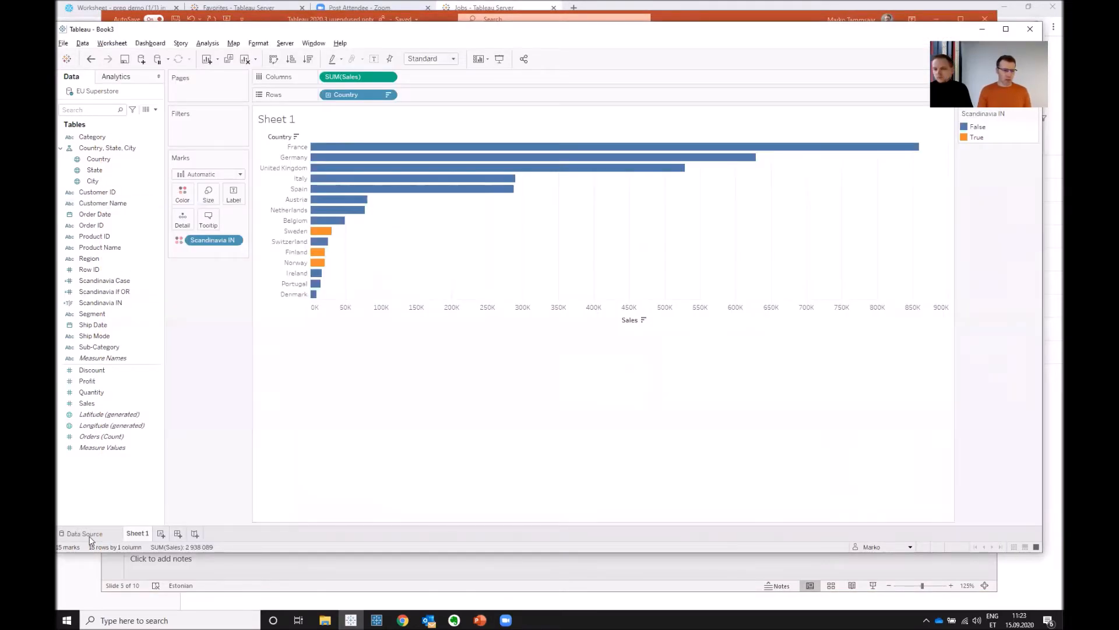
left_click(90, 534)
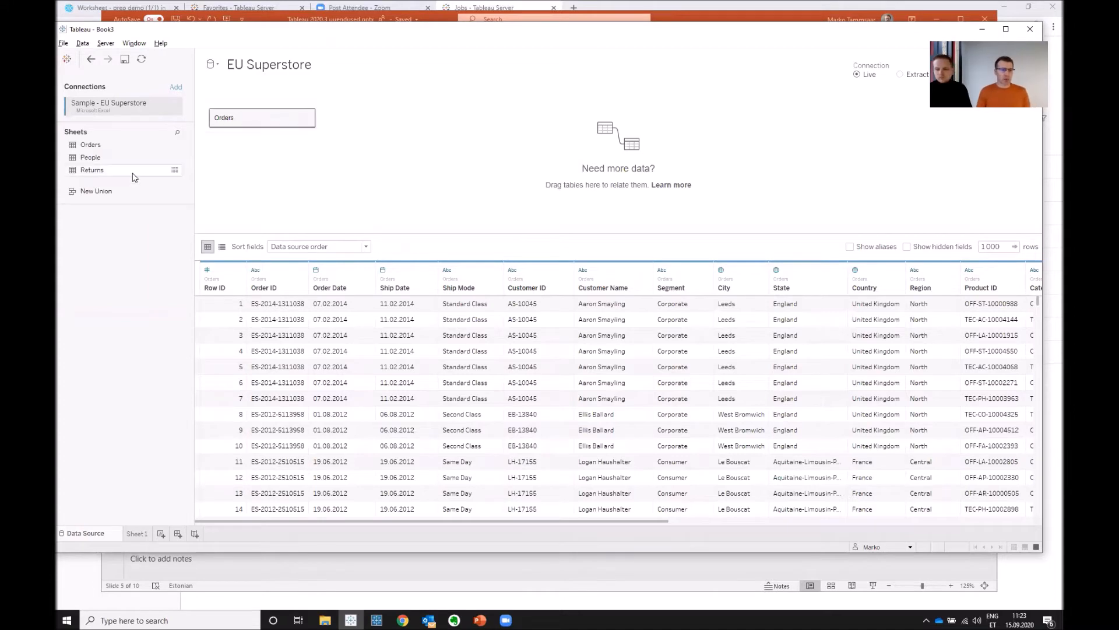
left_click_drag(92, 158, 442, 122)
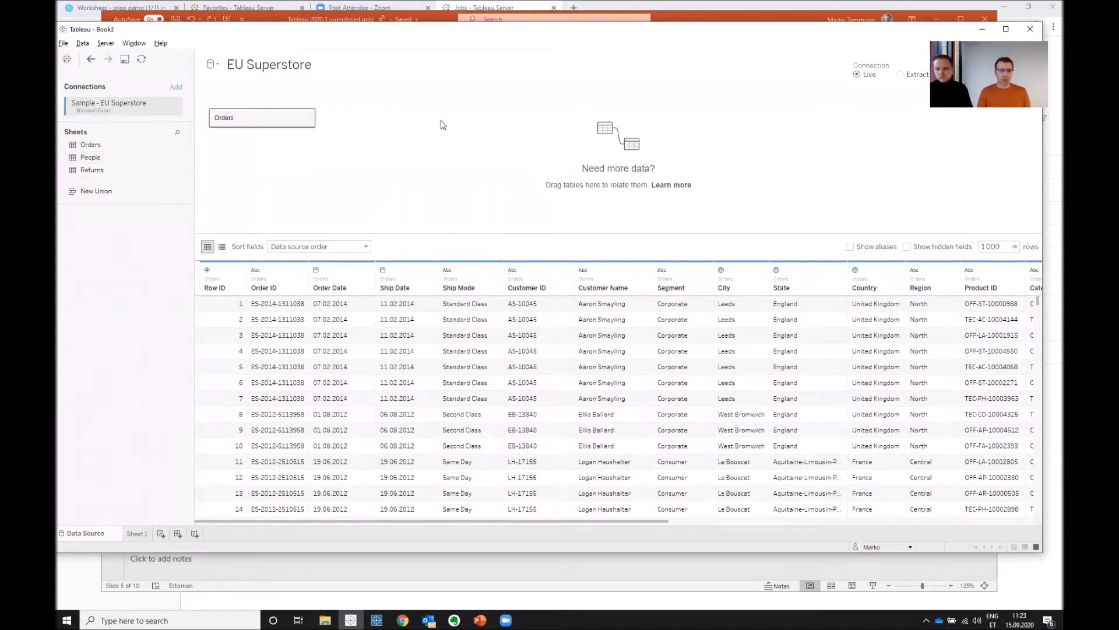
left_click(356, 119)
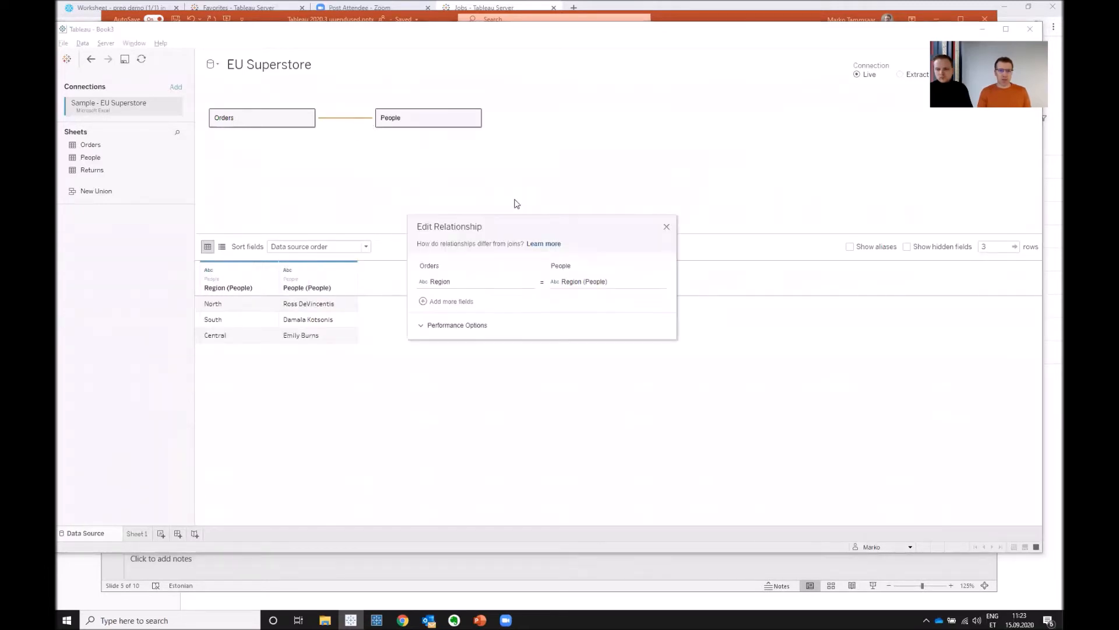
- Show the relationship's operator choices and set the People side to the relationship calculation [Region (People)]+[Region (People)]
left_click(542, 284)
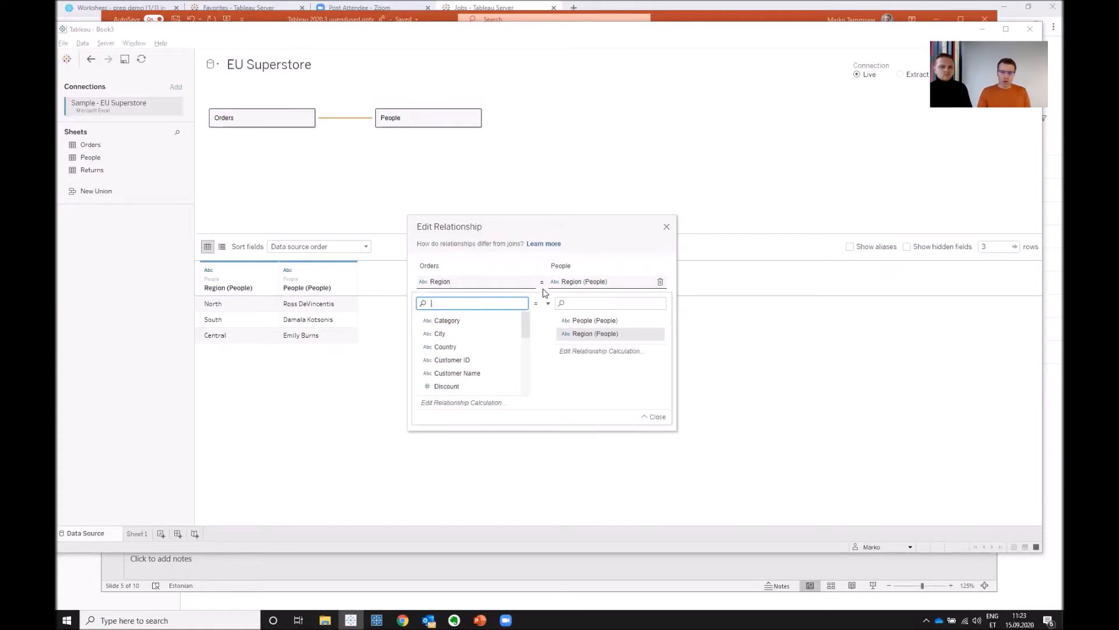
left_click(547, 305)
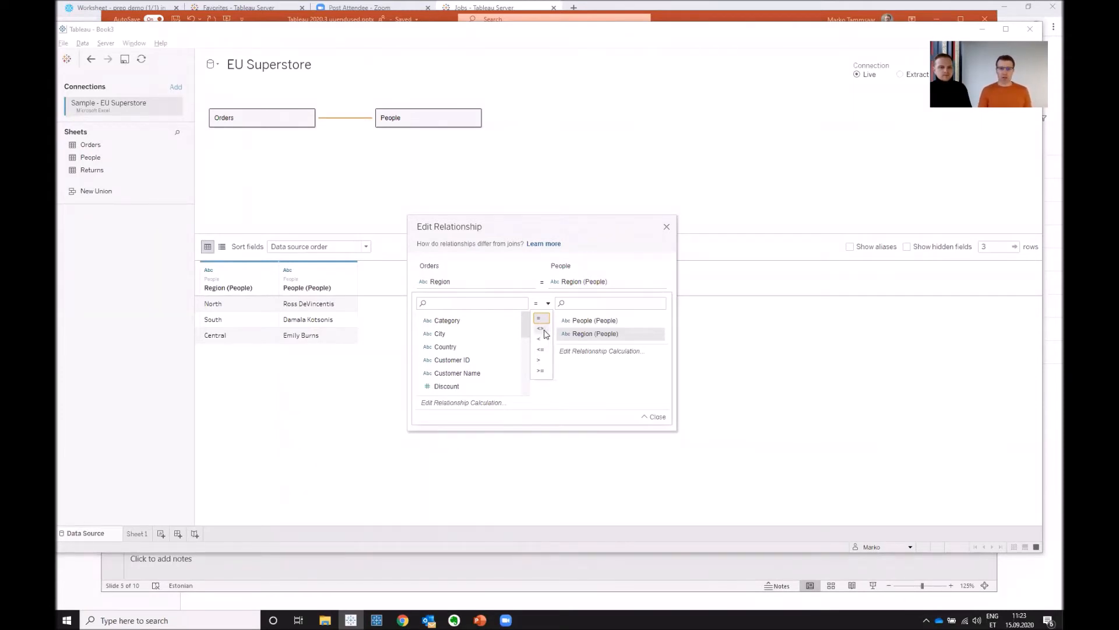
left_click(618, 356)
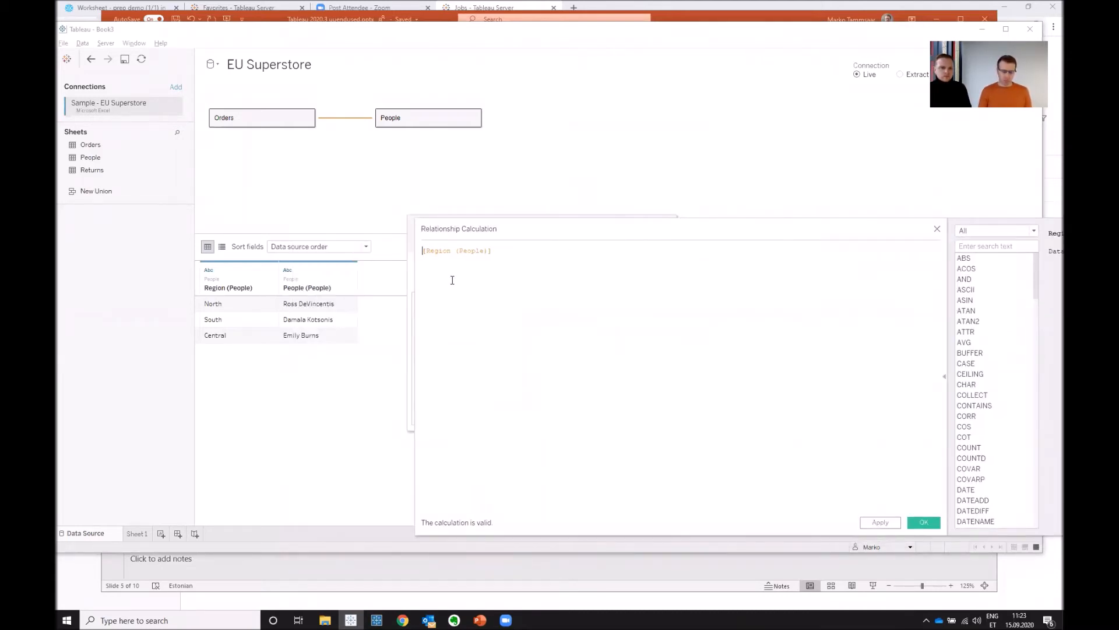
type("re")
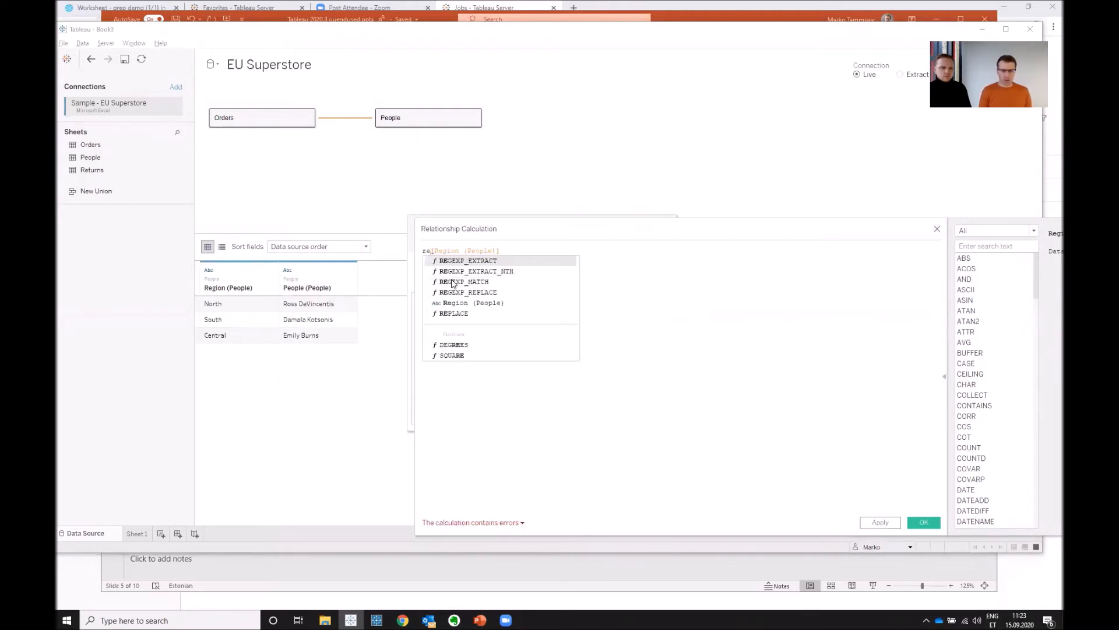
key("BackSpace")
key("BackSpace")
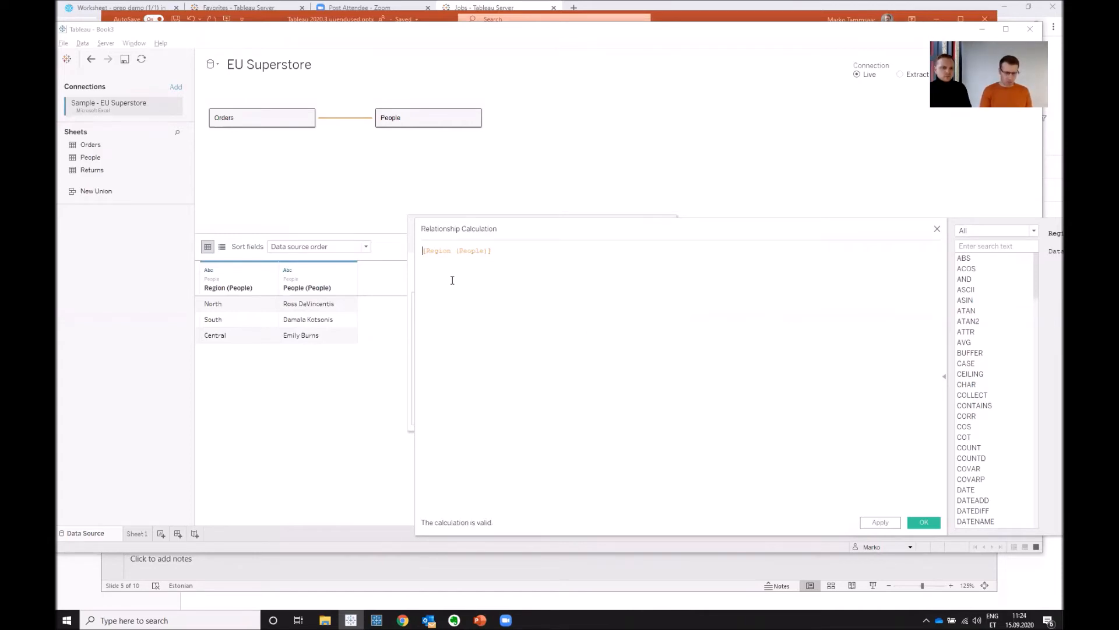
type("reg")
key("Down")
key("Down")
key("Down")
key("Down")
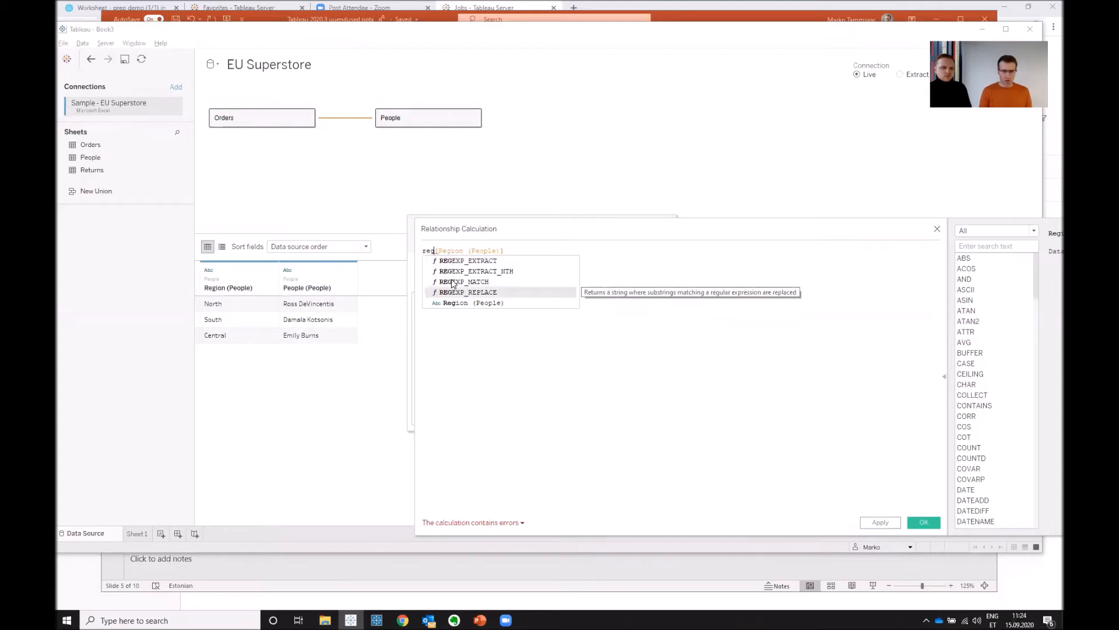
key("Return")
type("+[Region (People")
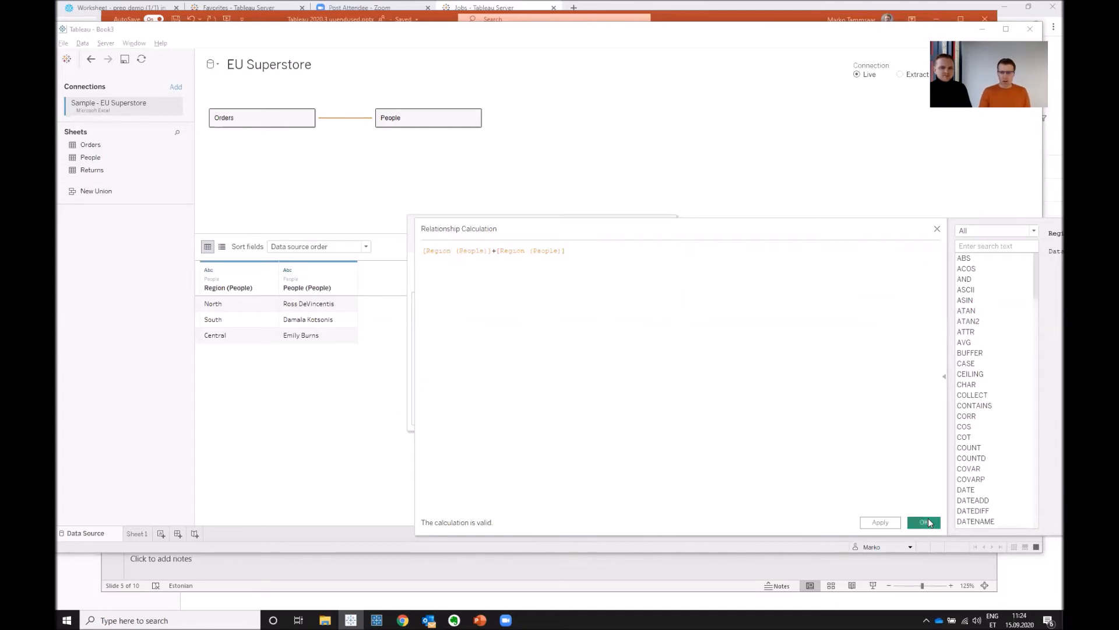
left_click(927, 522)
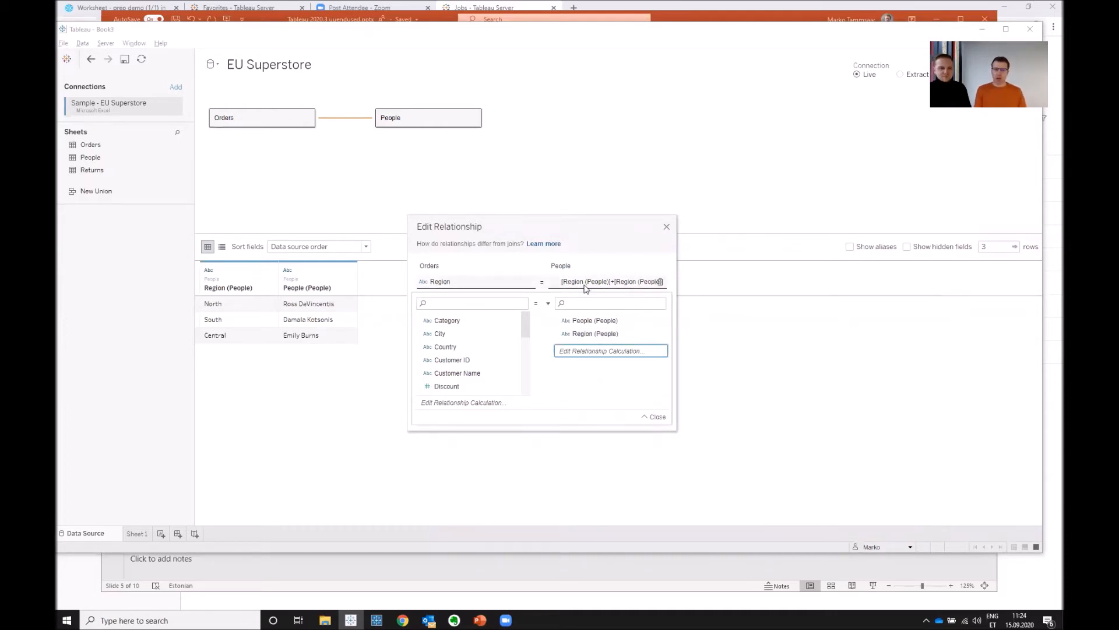
left_click(666, 229)
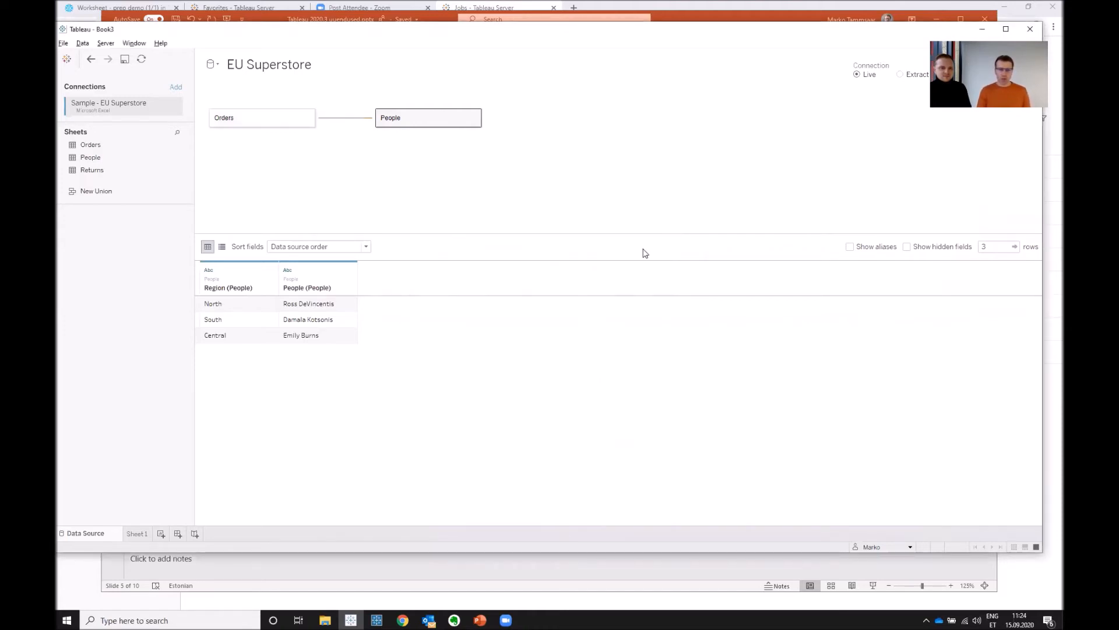
- Check the Tableau Desktop slide again, remove the People table from the EU Superstore data model and return to Sheet 1
key("alt+Tab")
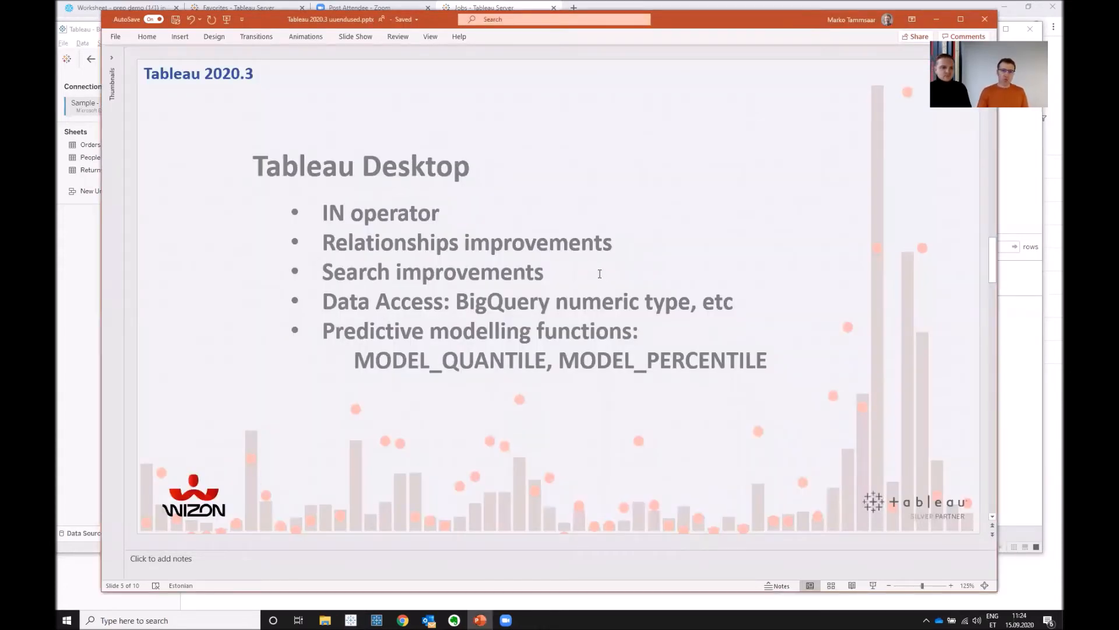
key("alt+Tab")
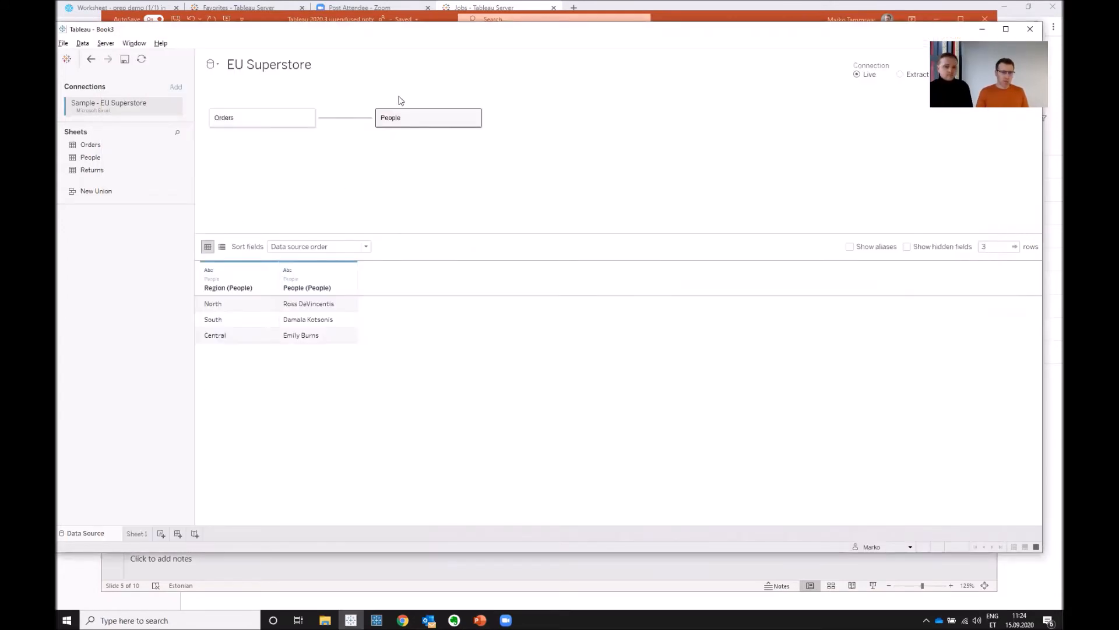
left_click_drag(417, 114, 92, 310)
left_click(137, 536)
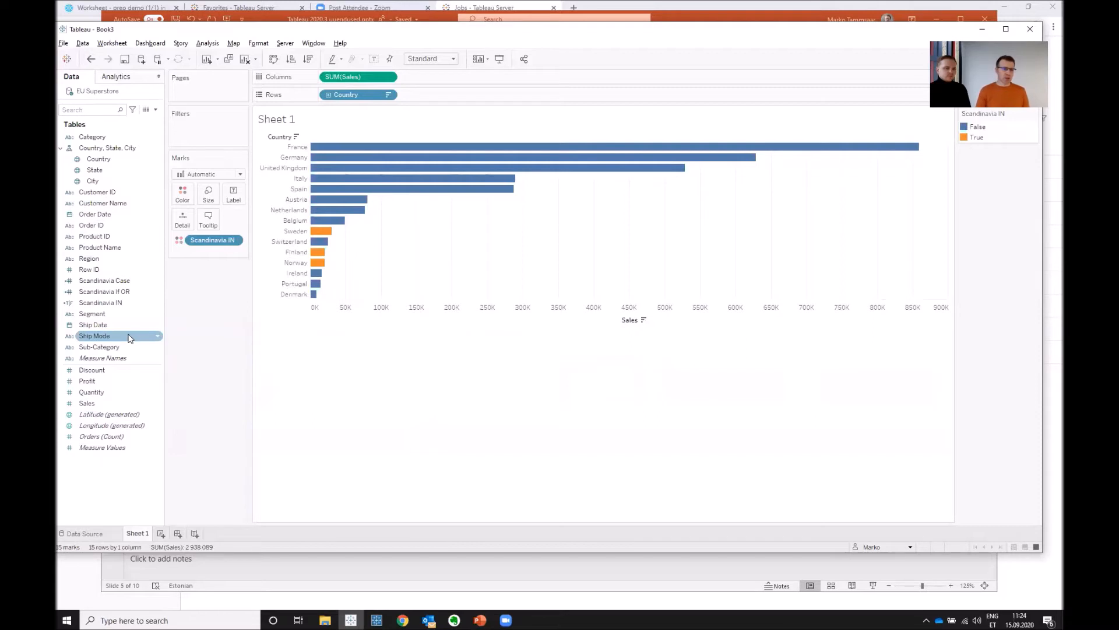
- Limit the data field search to dimensions and search for "pr"
left_click(133, 112)
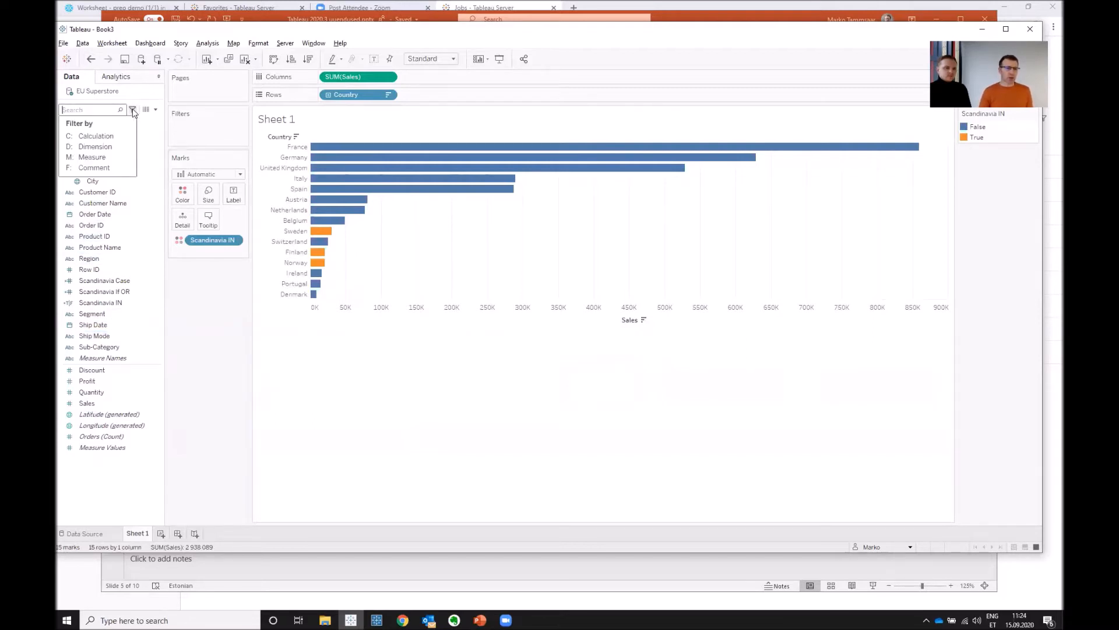
left_click(98, 147)
type("pr")
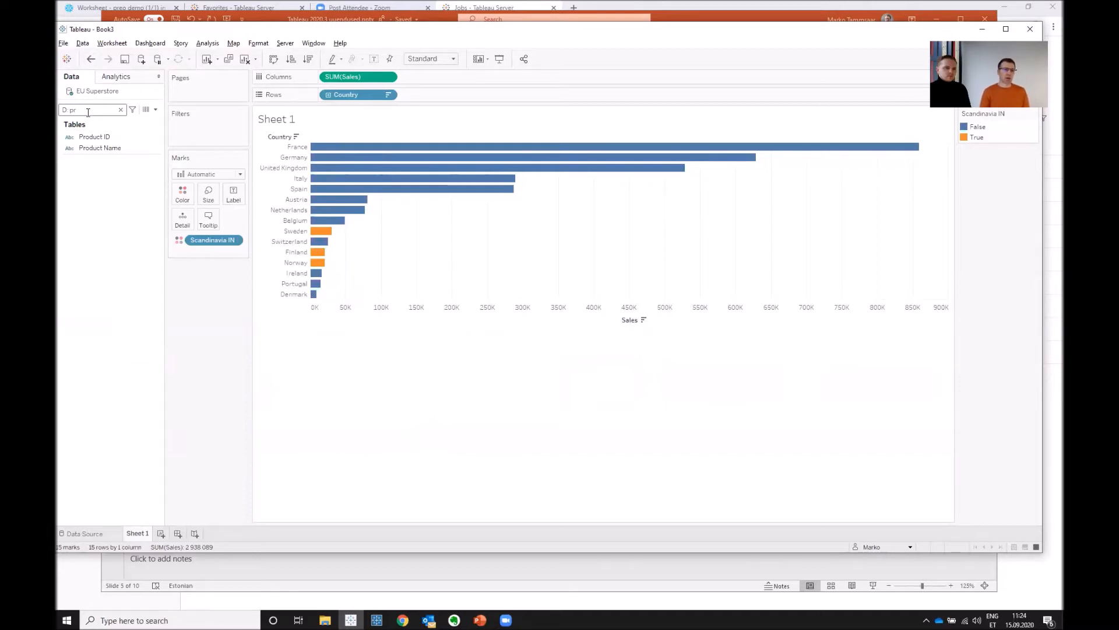
- Clear the dimension search and search only the measures for "s" using the M: filter prefix
key("BackSpace")
key("BackSpace")
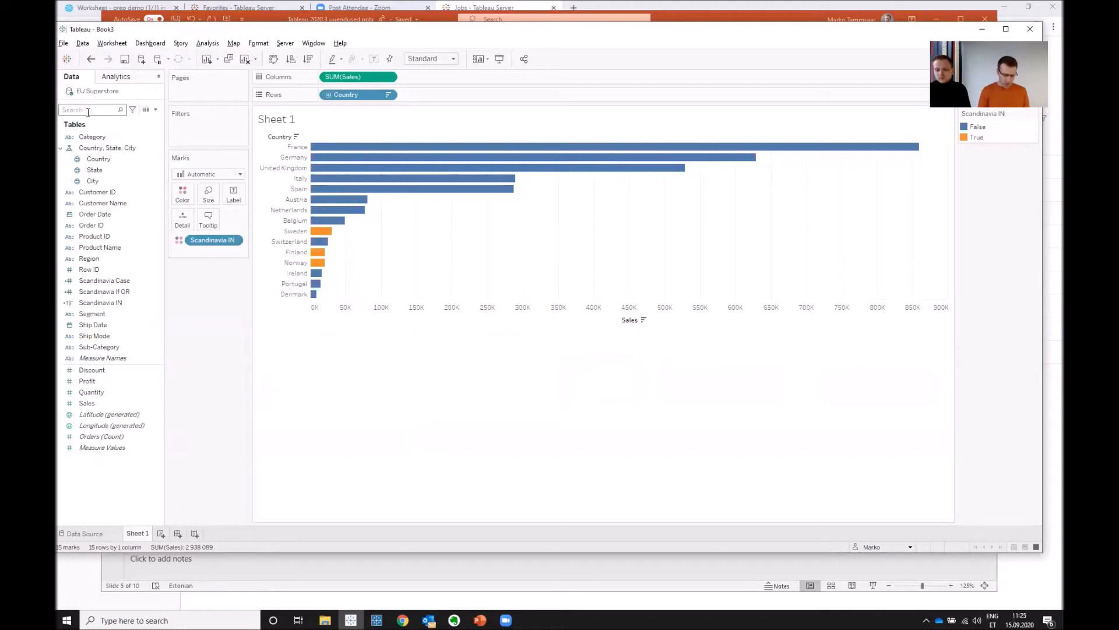
type("M")
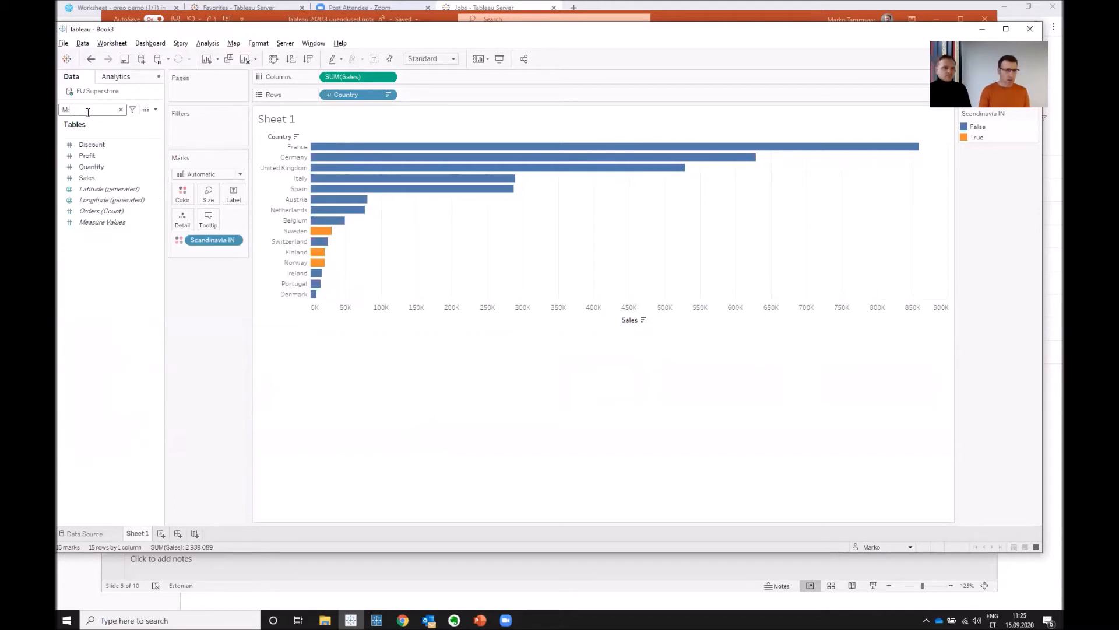
type(": sz")
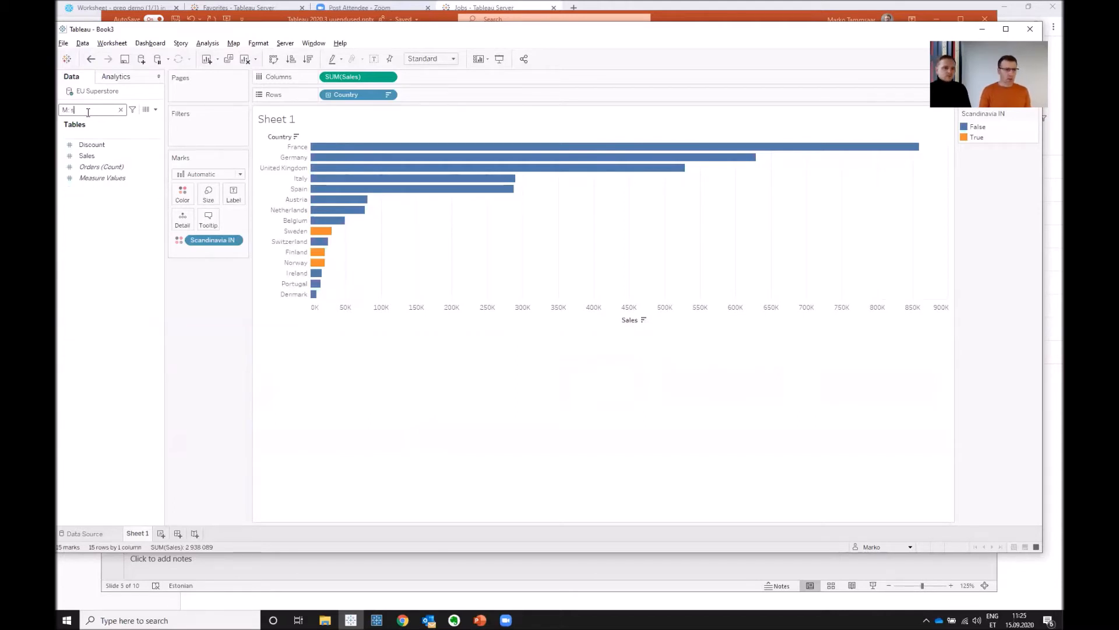
- Change the measures-only field search to "a" and clear the search
key("BackSpace")
type("a")
key("BackSpace")
key("BackSpace")
key("BackSpace")
key("BackSpace")
key("BackSpace")
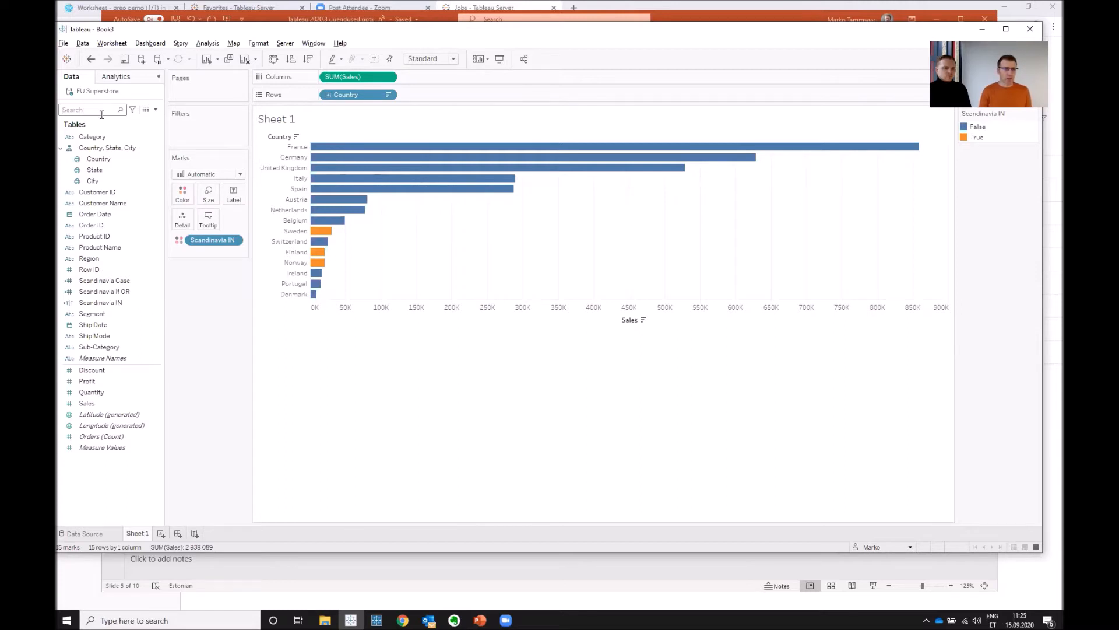
- Limit the field search to comments, search for "m" and clear the search
left_click(132, 110)
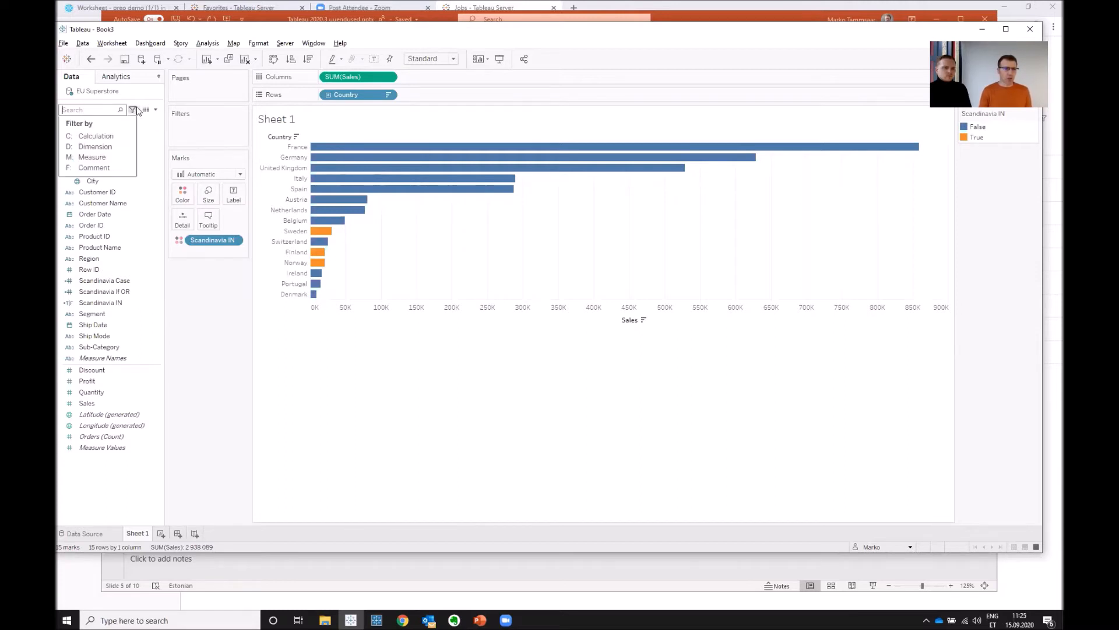
left_click(95, 167)
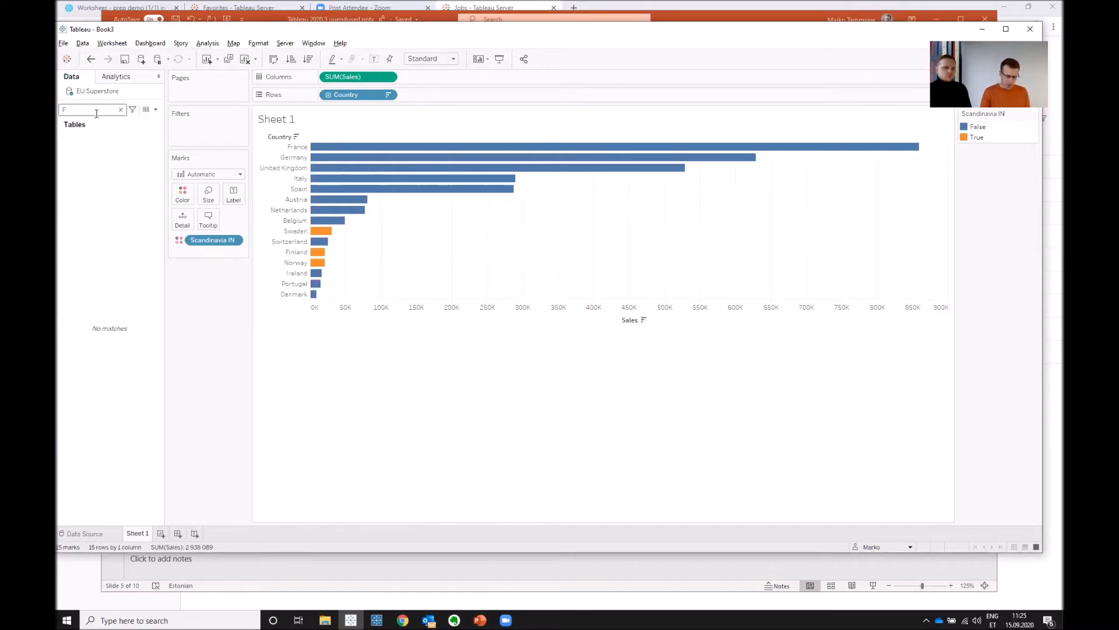
type("m")
key("BackSpace")
key("BackSpace")
key("BackSpace")
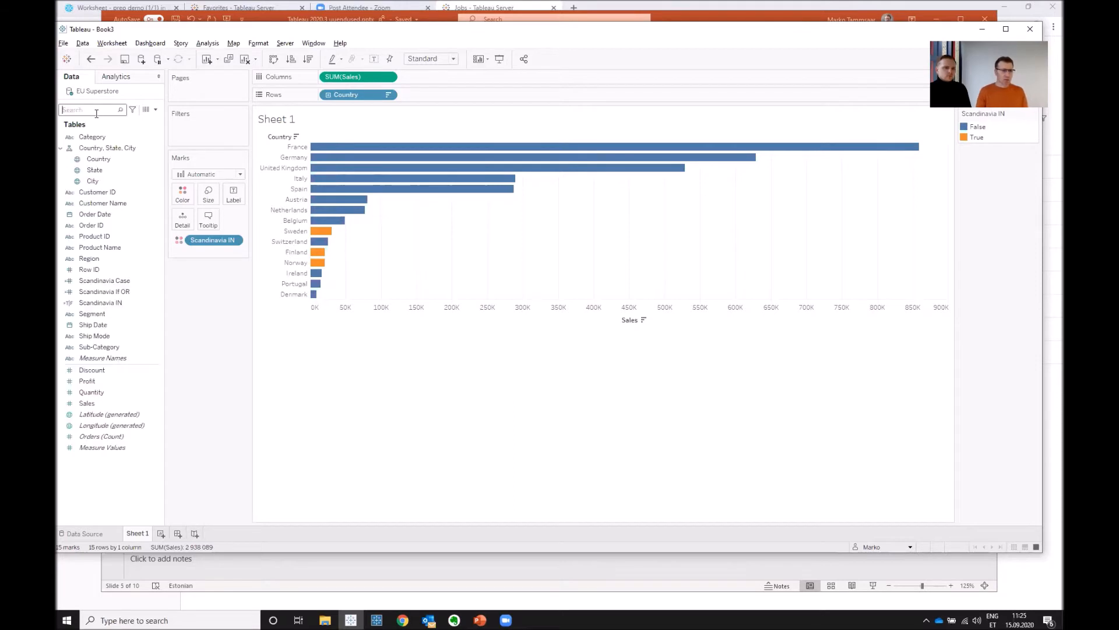
- Add the default comment "Muuk" to the Sales measure
right_click(131, 403)
mouse_move(201, 554)
left_click(248, 552)
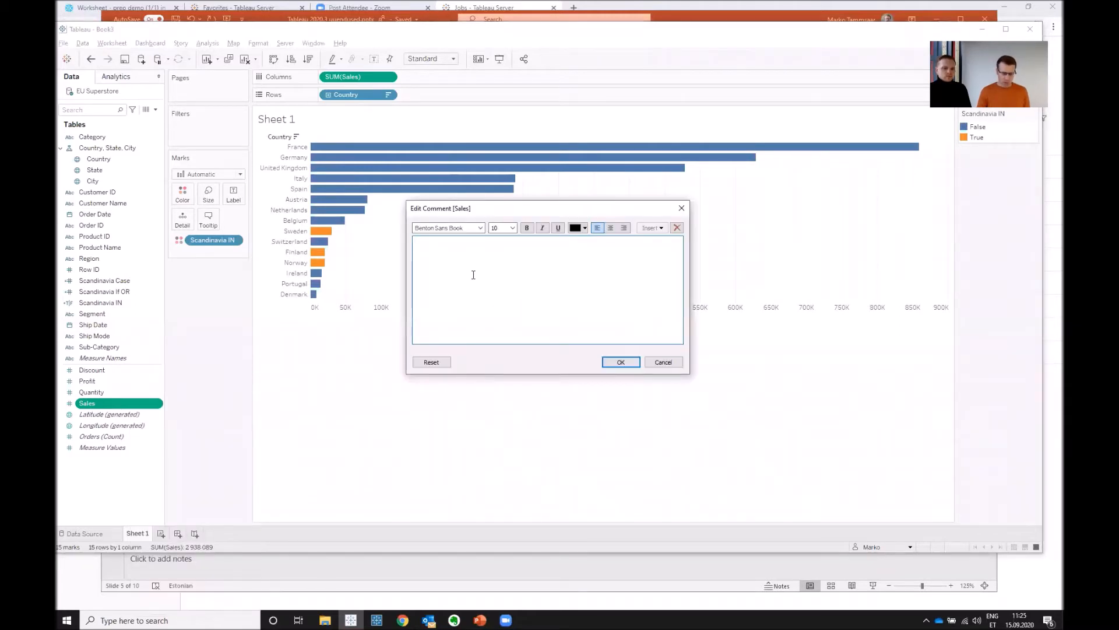
type("Muu")
type("k")
left_click(620, 362)
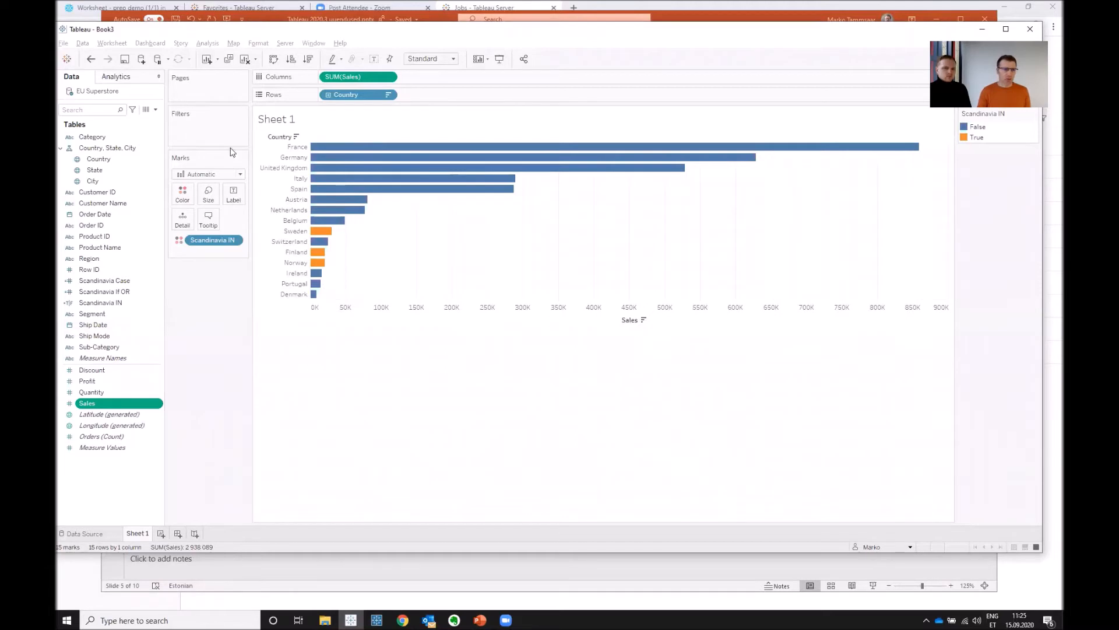
- Search the fields for "m" without a filter, limit the search to calculations with the C: prefix, and clear it
left_click(92, 110)
type("müü")
key("BackSpace")
key("BackSpace")
key("BackSpace")
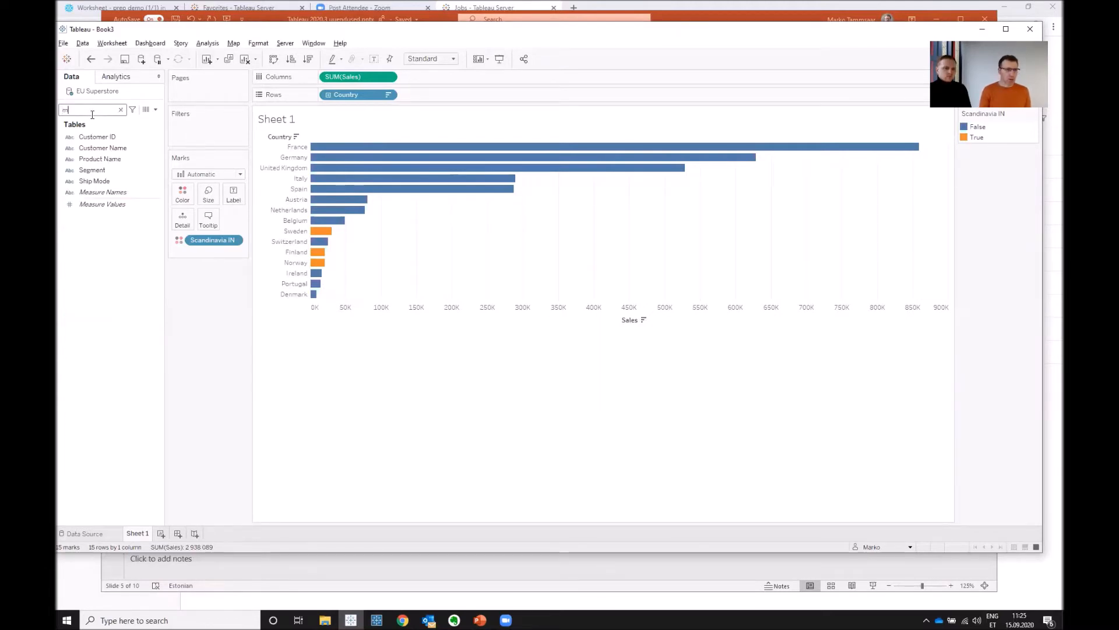
type("sca")
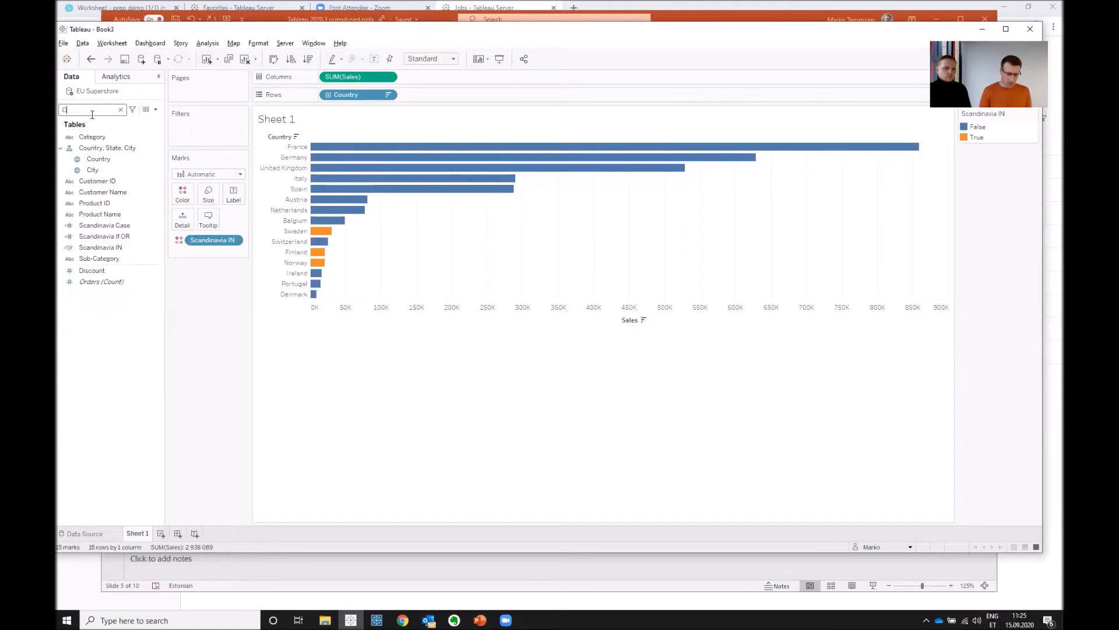
left_click(121, 110)
- Search the field comments for "M" using the F: filter prefix and clear the search
left_click(132, 110)
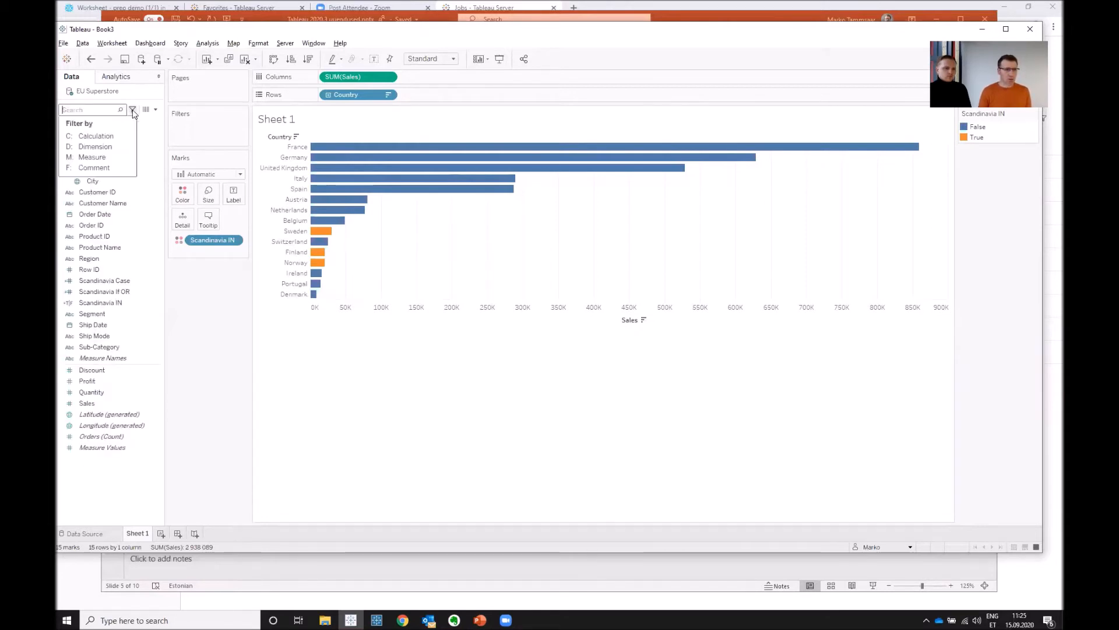
left_click(95, 168)
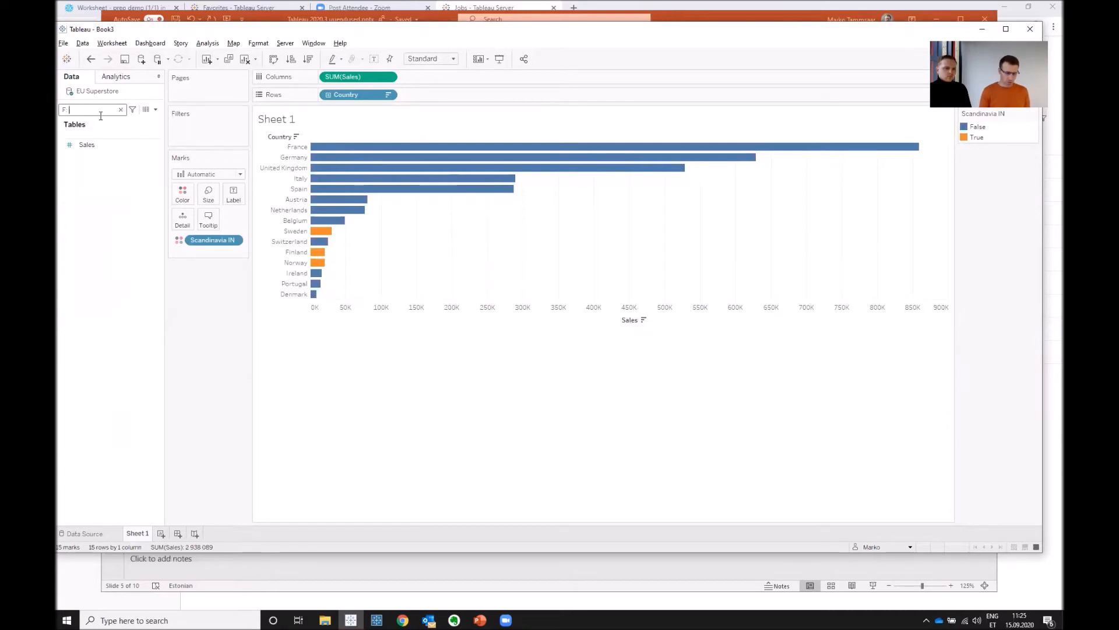
type("M")
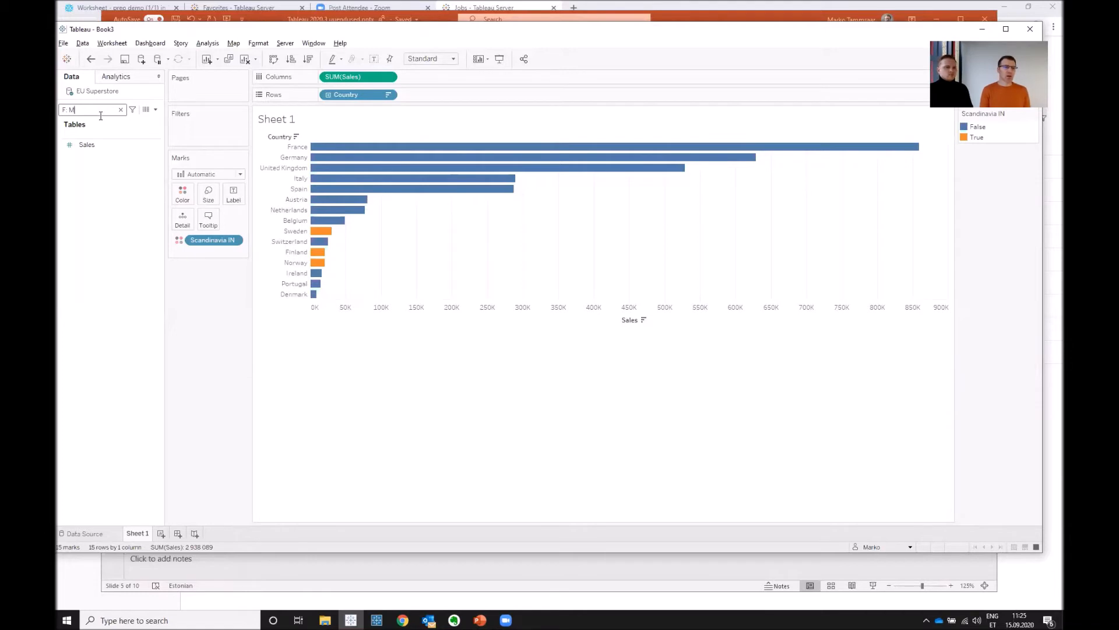
key("BackSpace")
key("BackSpace")
key("BackSpace")
key("BackSpace")
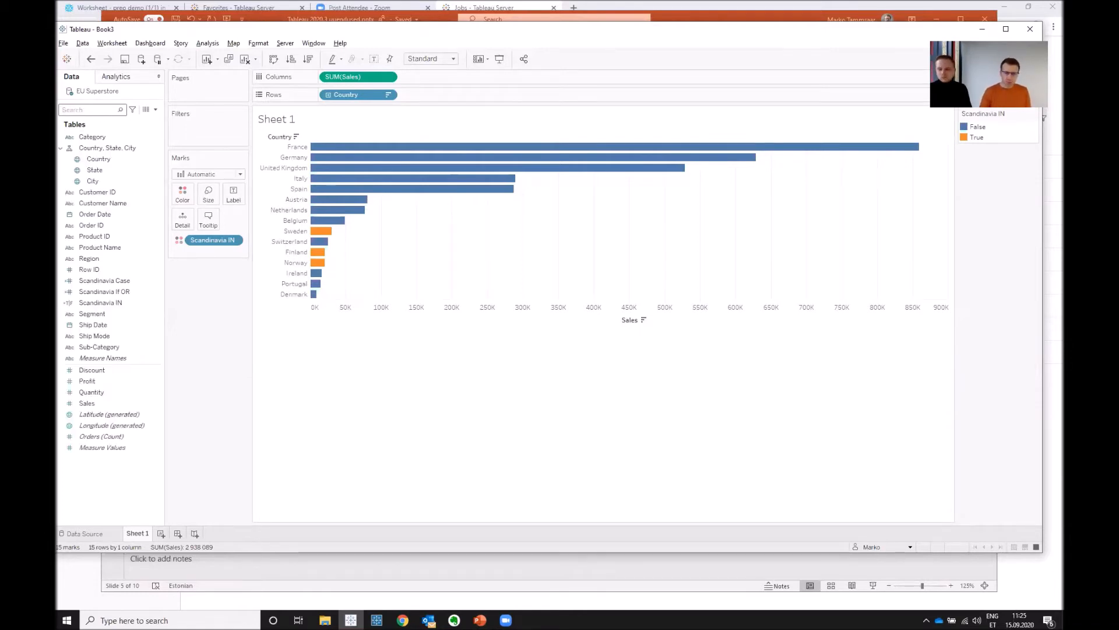
- Check the Tableau Desktop slide, start a new calculated field on Sheet 1 and view the MODEL_PERCENTILE function's description
key("alt+Tab")
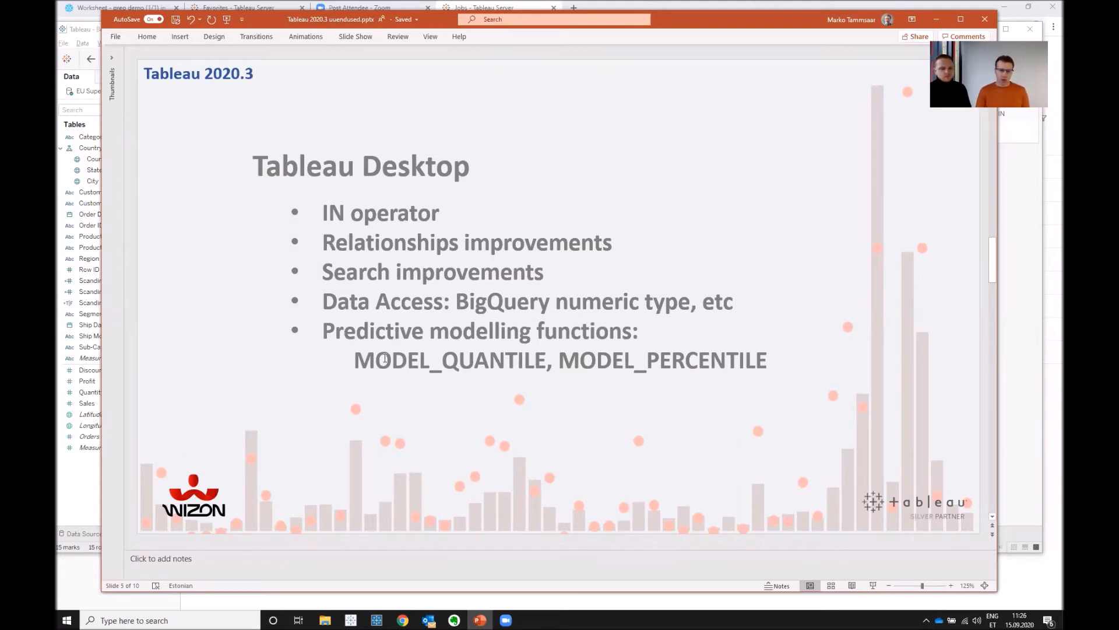
key("alt+Tab")
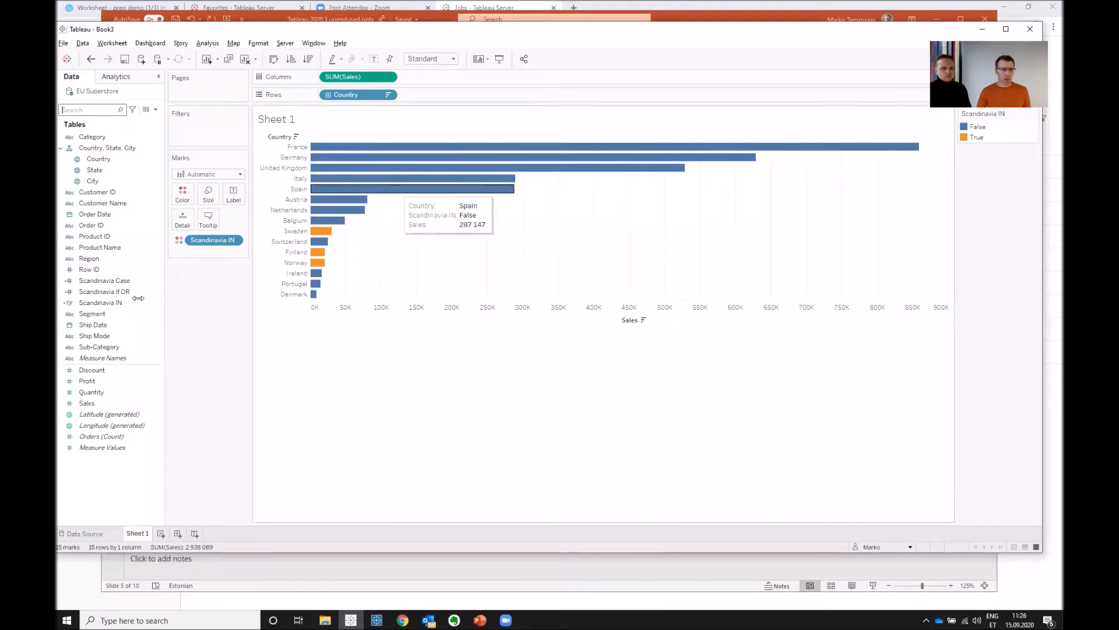
left_click(156, 110)
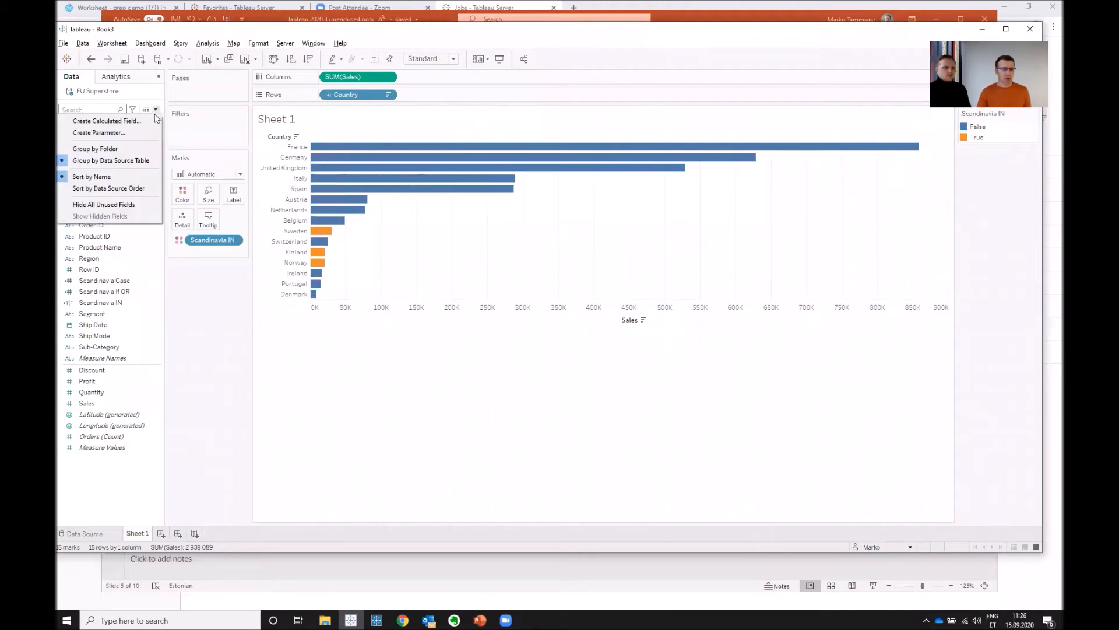
left_click(135, 121)
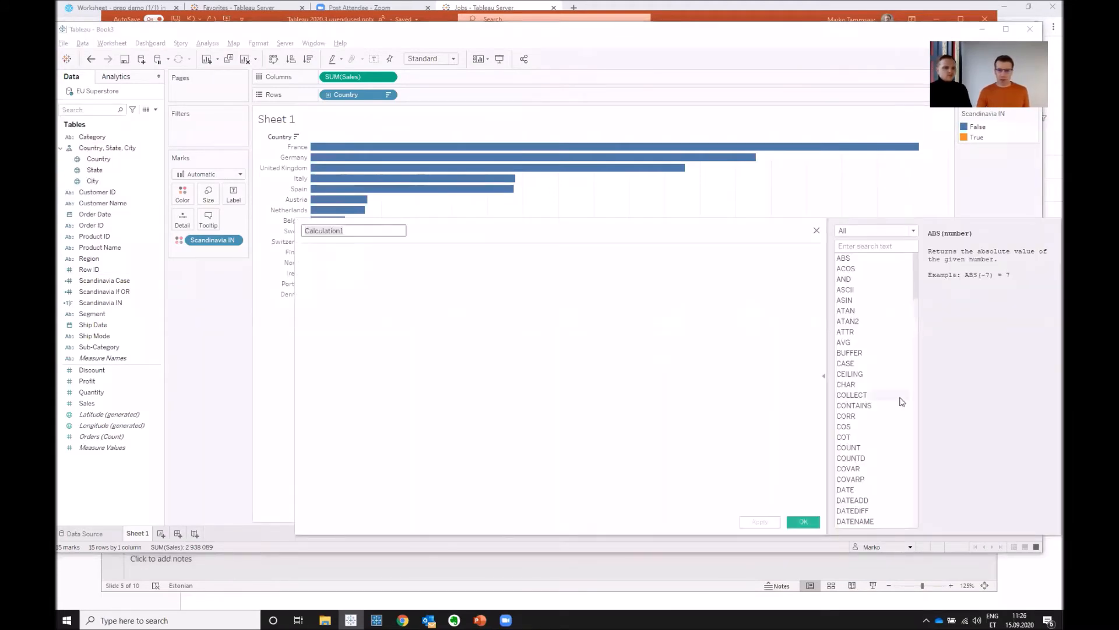
scroll(866, 427, "down", 10)
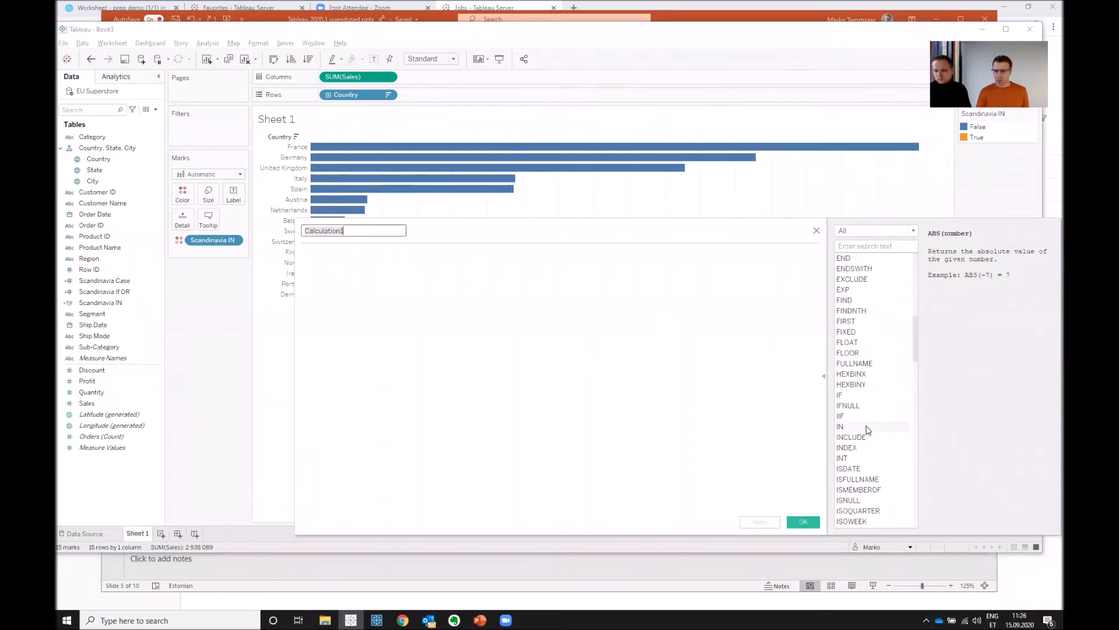
scroll(868, 430, "down", 10)
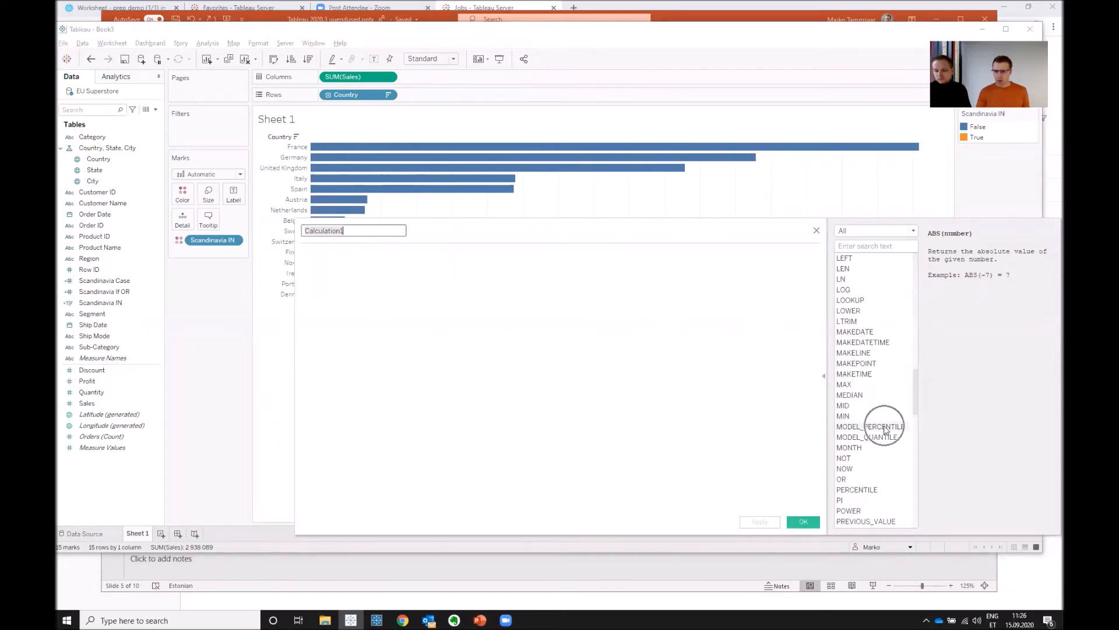
scroll(884, 428, "up", 15)
scroll(884, 428, "down", 16)
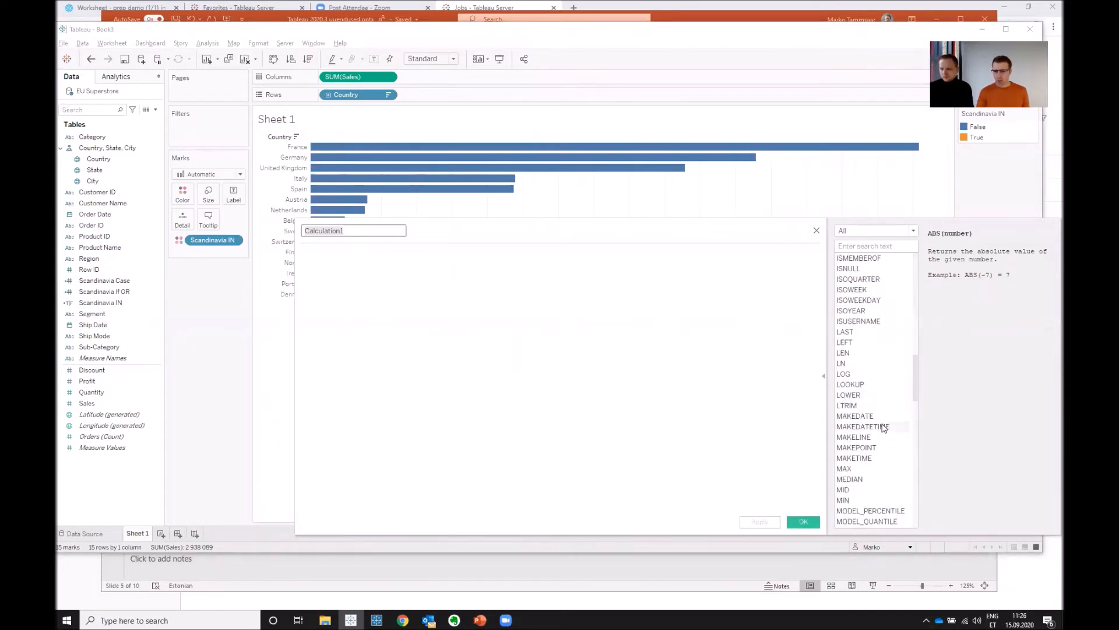
left_click(886, 386)
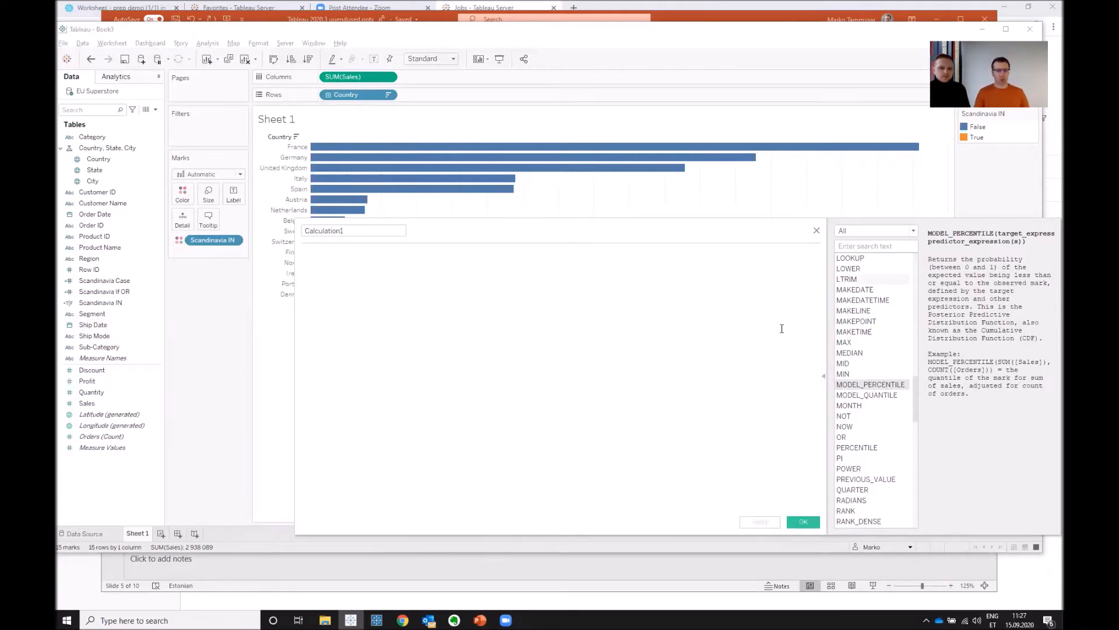
- Switch to the PowerPoint presentation and advance to the Tableau Server slide
key("alt+Tab")
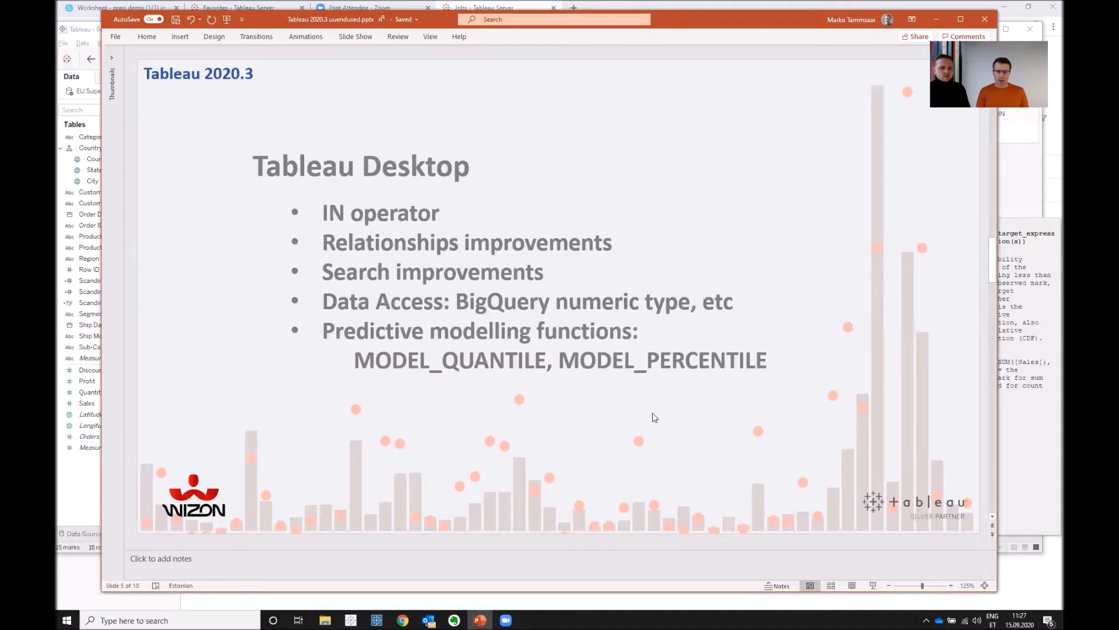
scroll(643, 430, "up", 1)
scroll(662, 334, "down", 2)
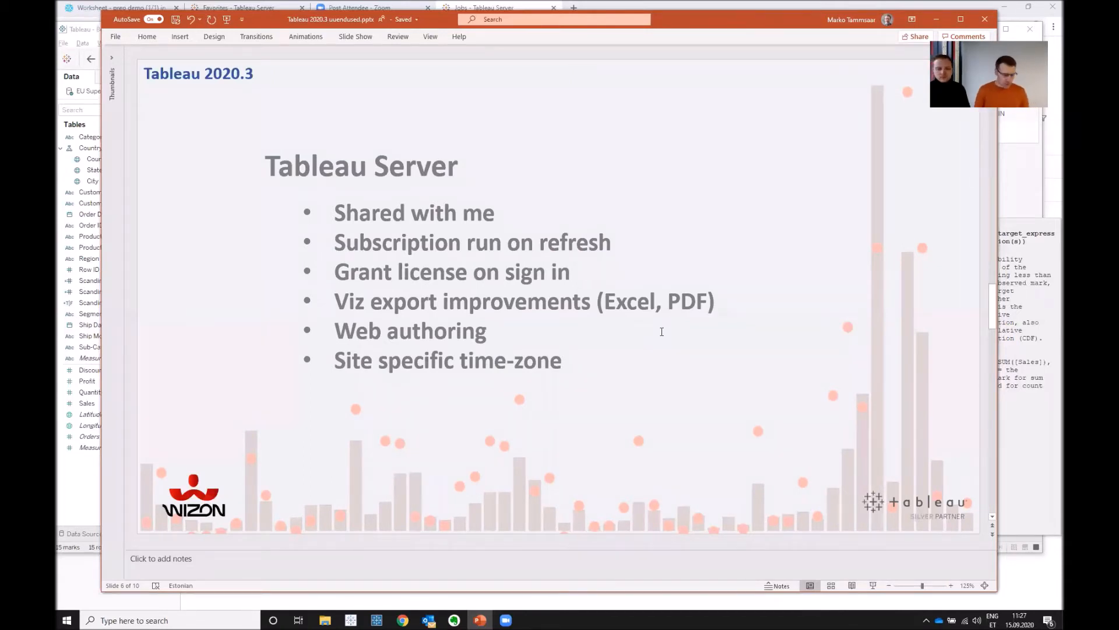
- Switch to Tableau Server in Chrome and open the Shared with Me page of the Demo site
key("alt")
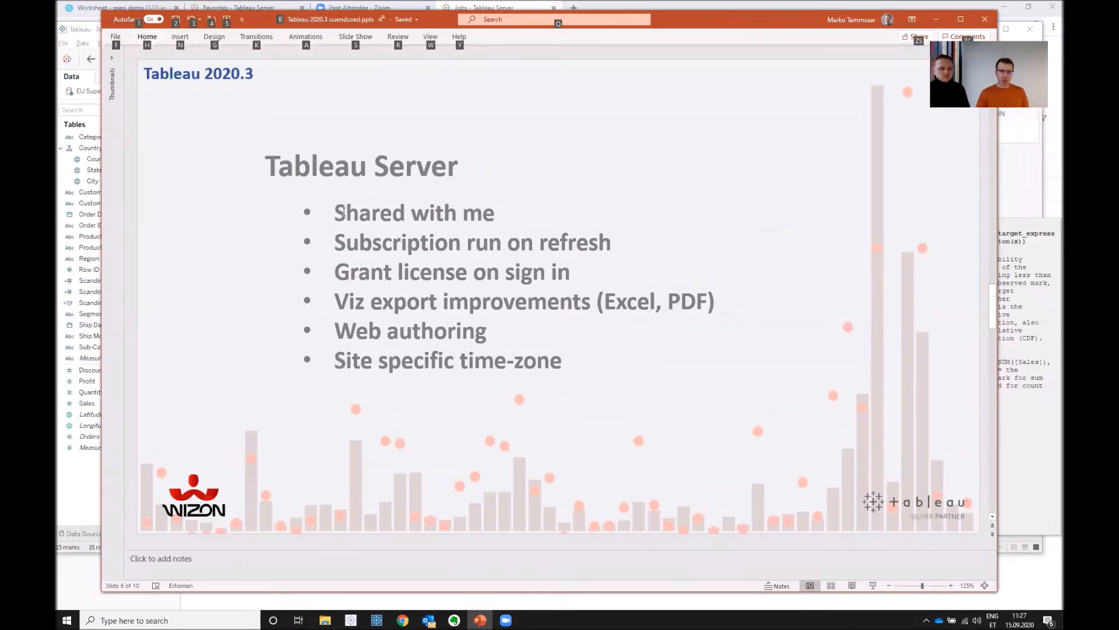
key("alt+Tab")
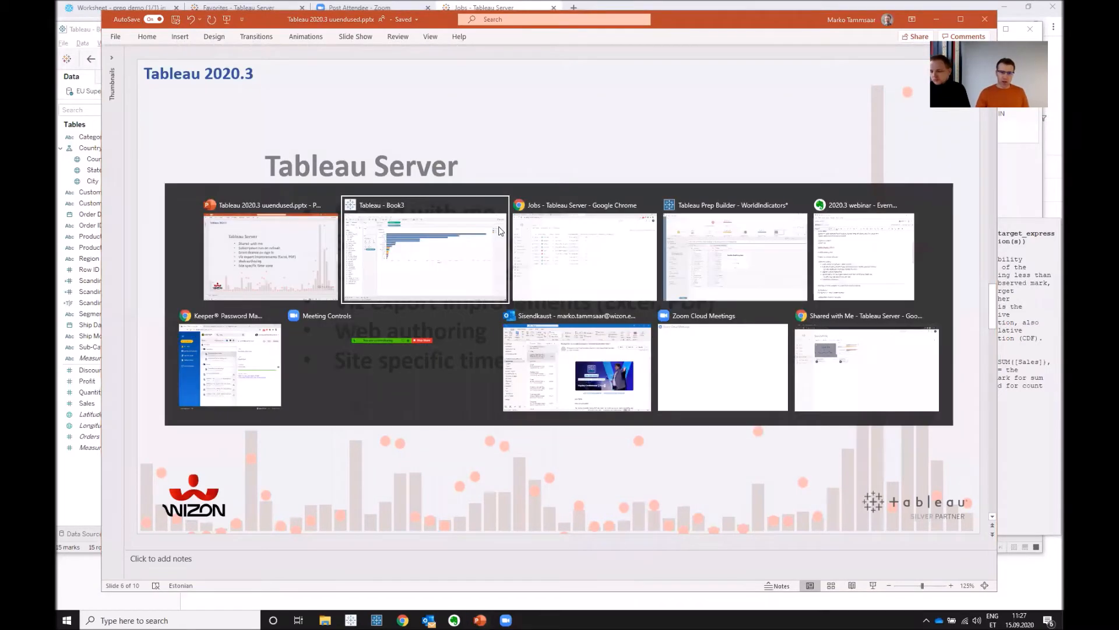
key("alt+Tab")
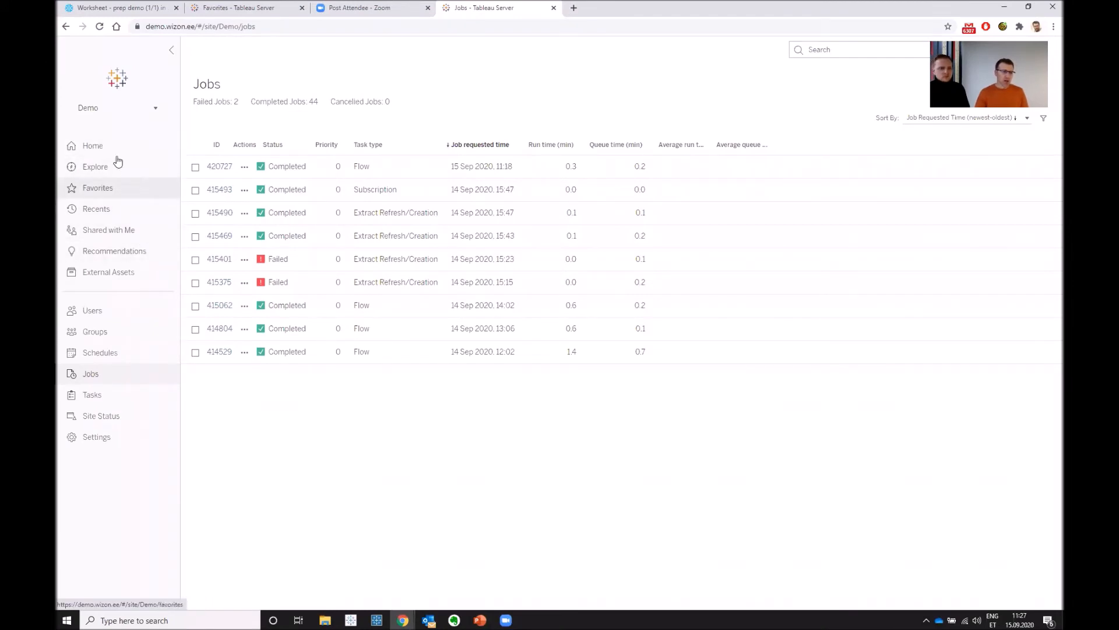
key("ctrl")
key("ctrl")
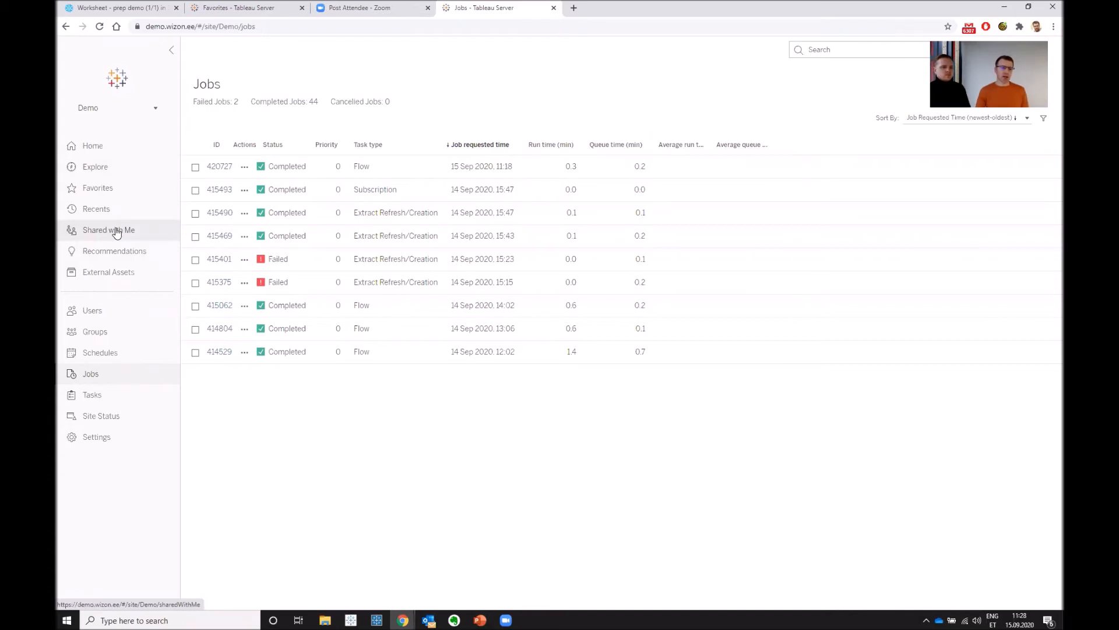
left_click(116, 232)
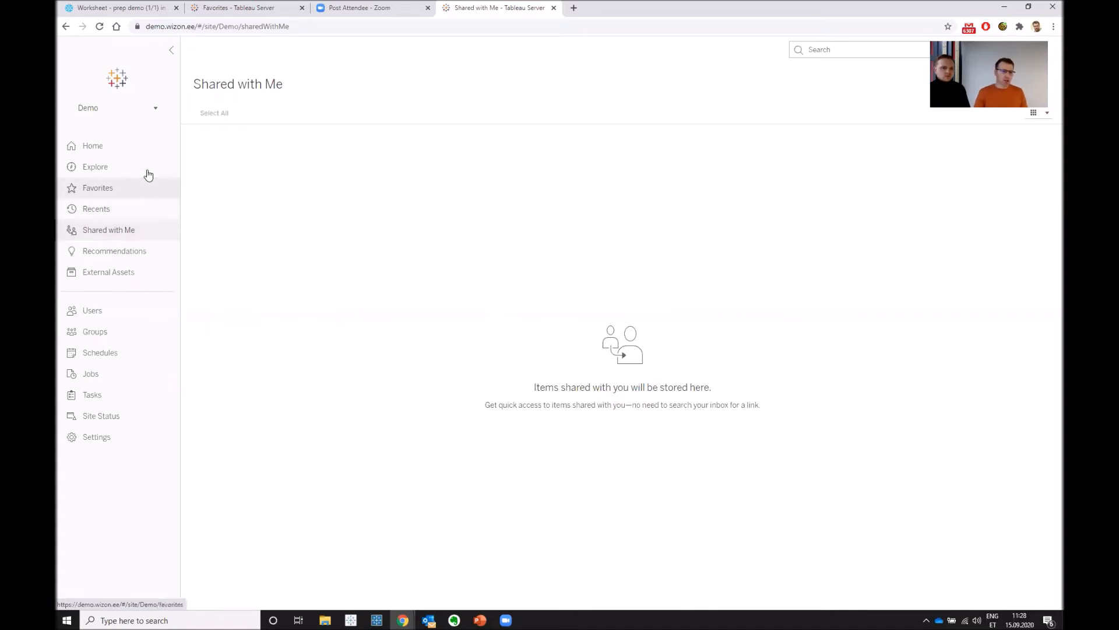
- Open the Forecast view from Favorites and start a metric from the late-2016 peak of the Consumer sales line
left_click(139, 189)
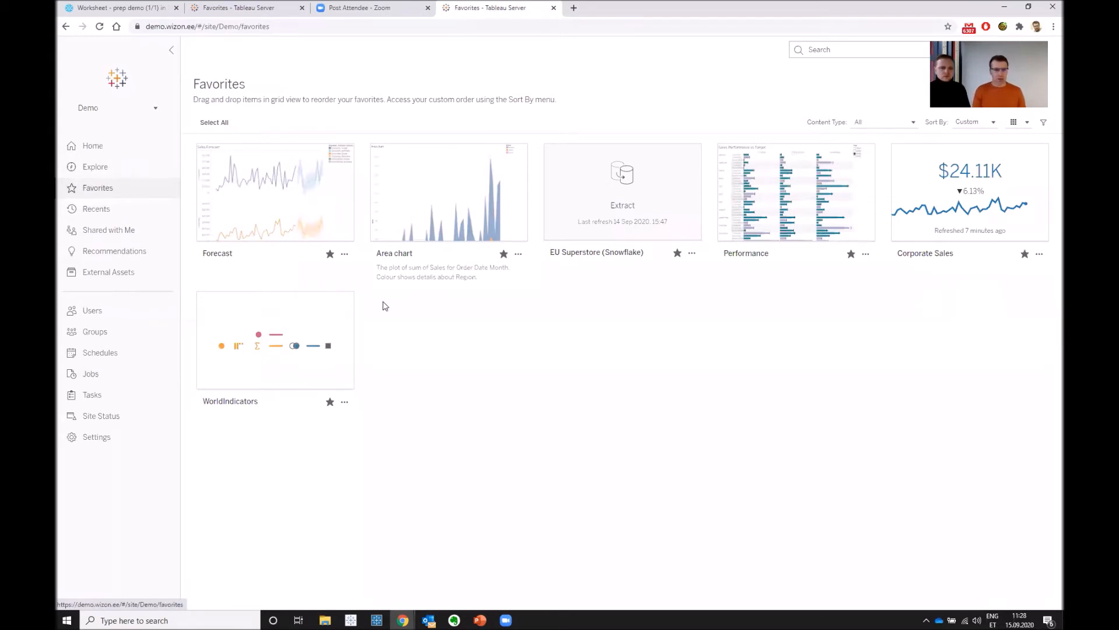
left_click(276, 211)
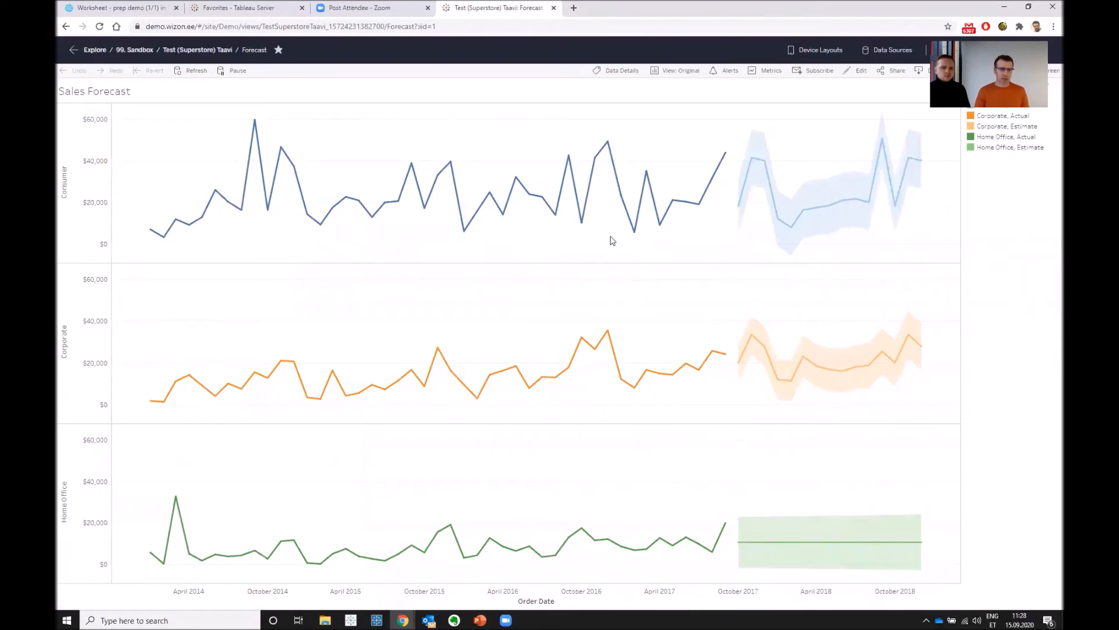
left_click(608, 141)
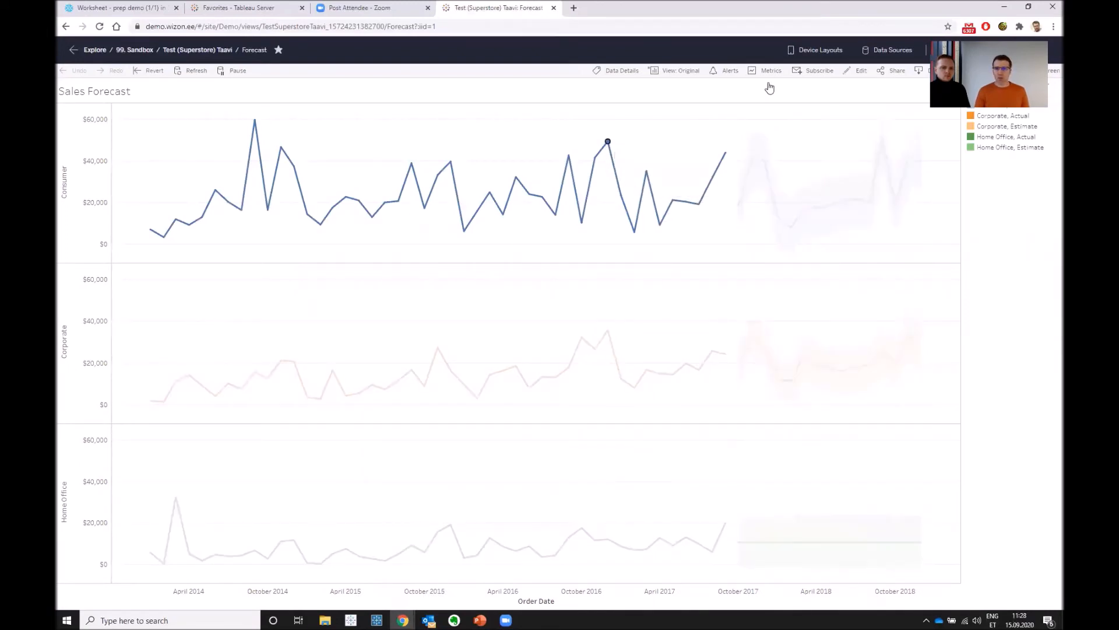
left_click(768, 76)
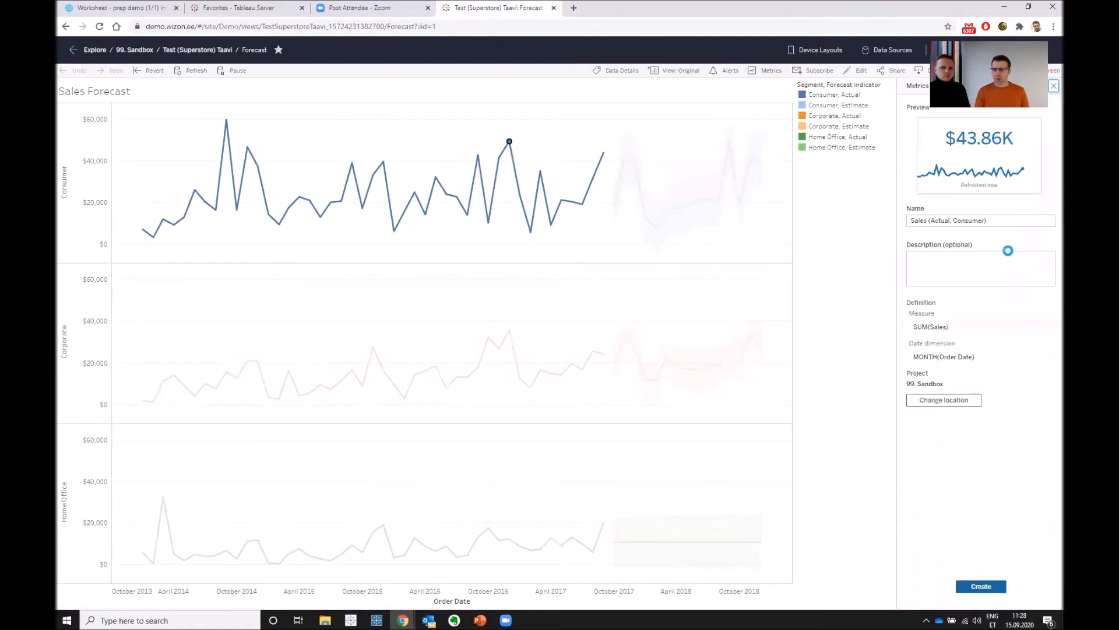
- Replace the metric's suggested name with "Consumer sales"
left_click(997, 219)
key("ctrl+a")
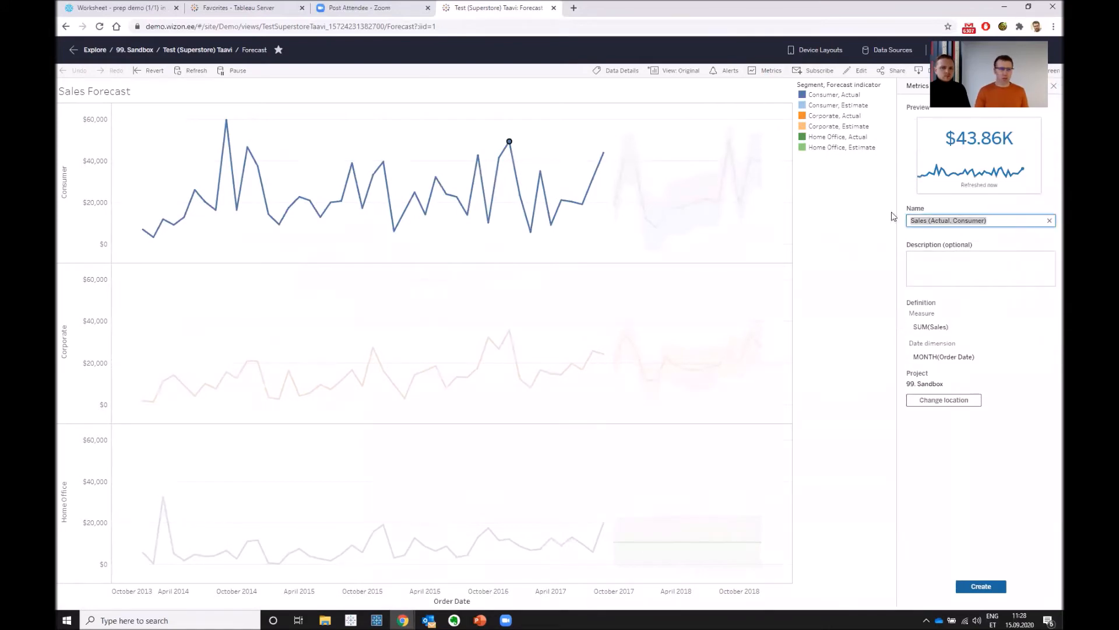
type("Comsu")
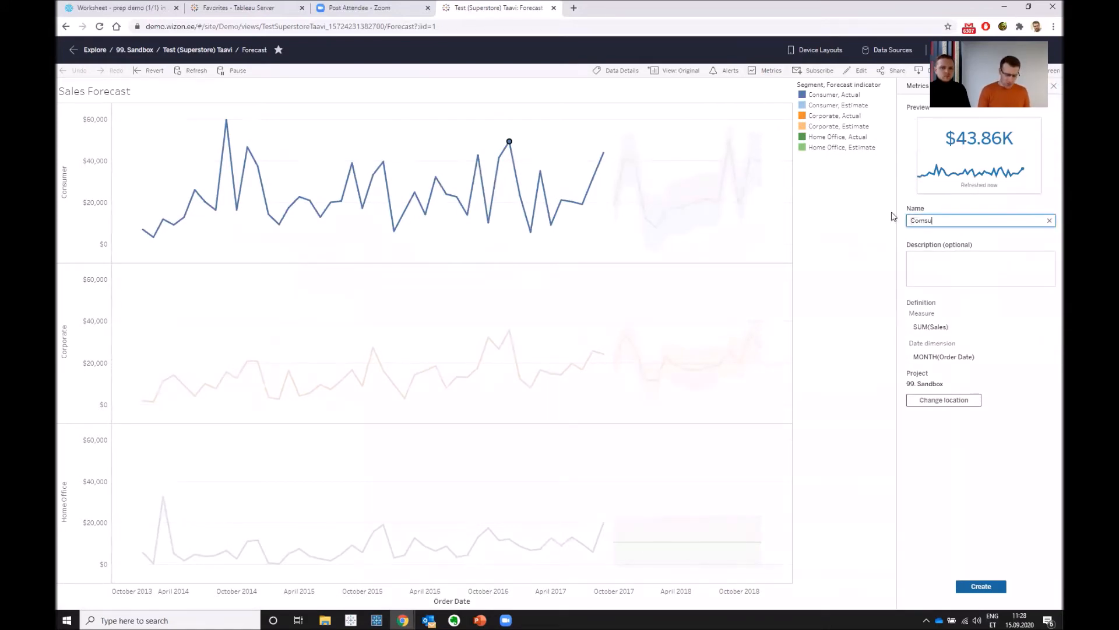
type("mer")
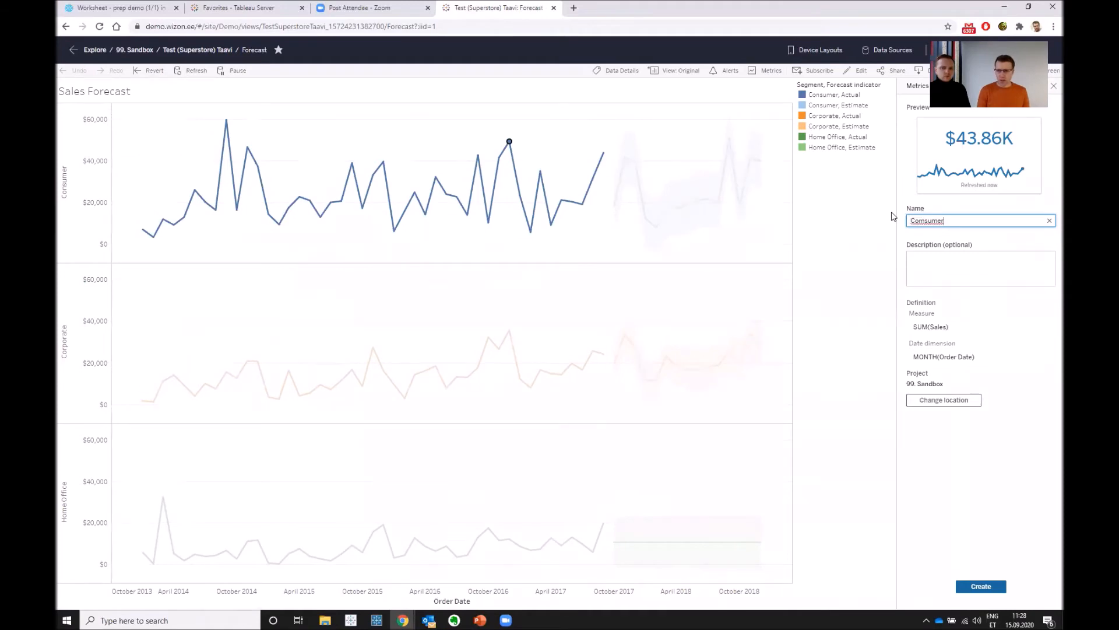
key("BackSpace")
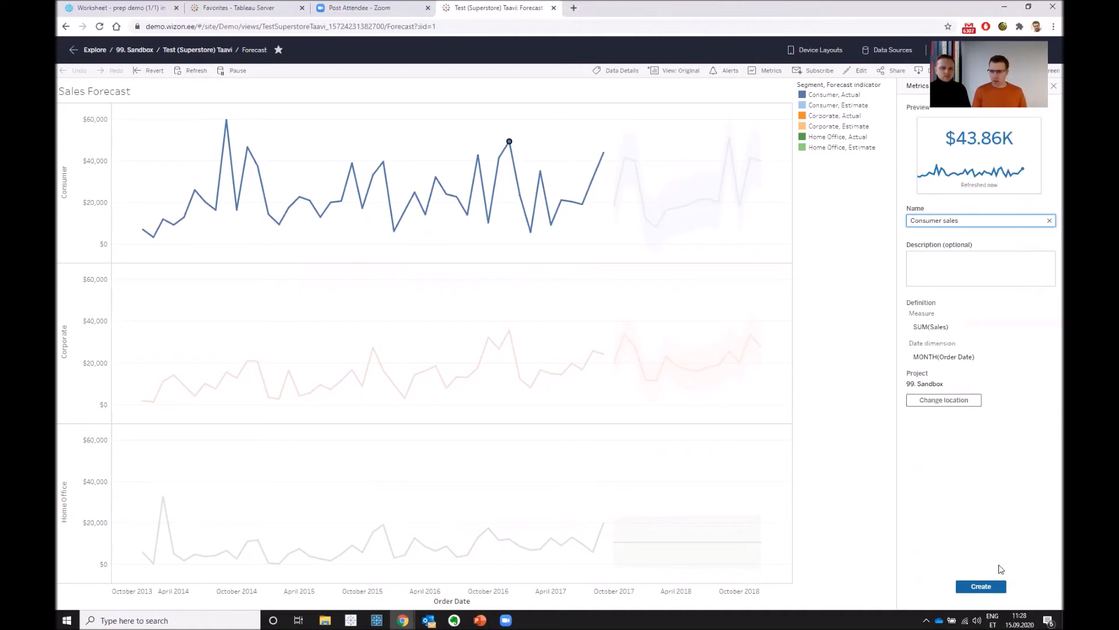
- Create the Consumer sales metric in 99. Sandbox, then open it and view its sharing options
left_click(991, 590)
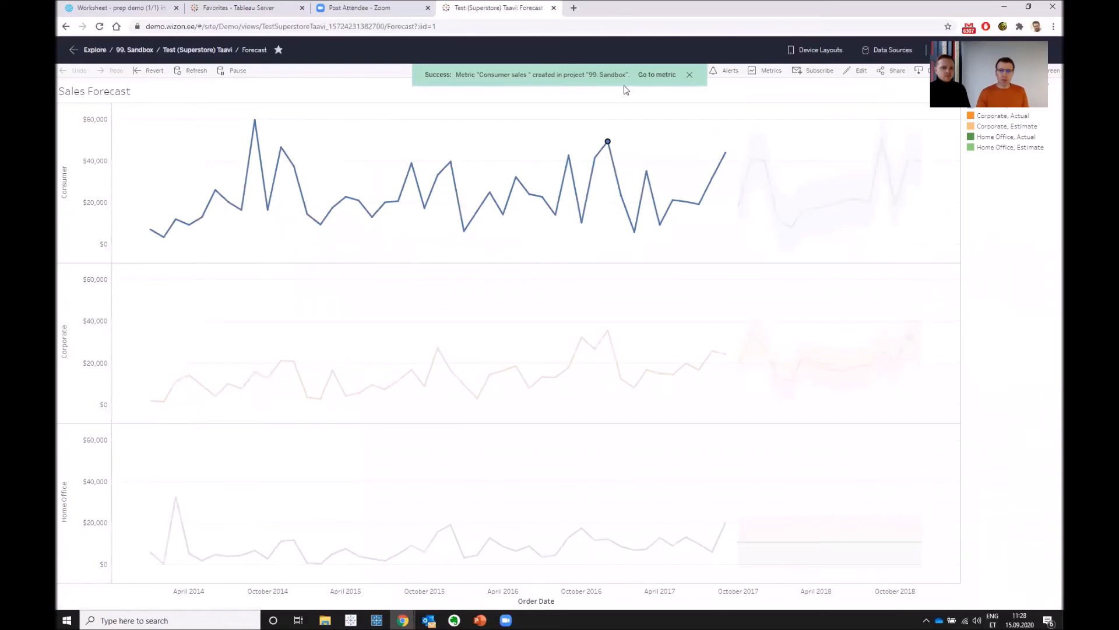
left_click(663, 79)
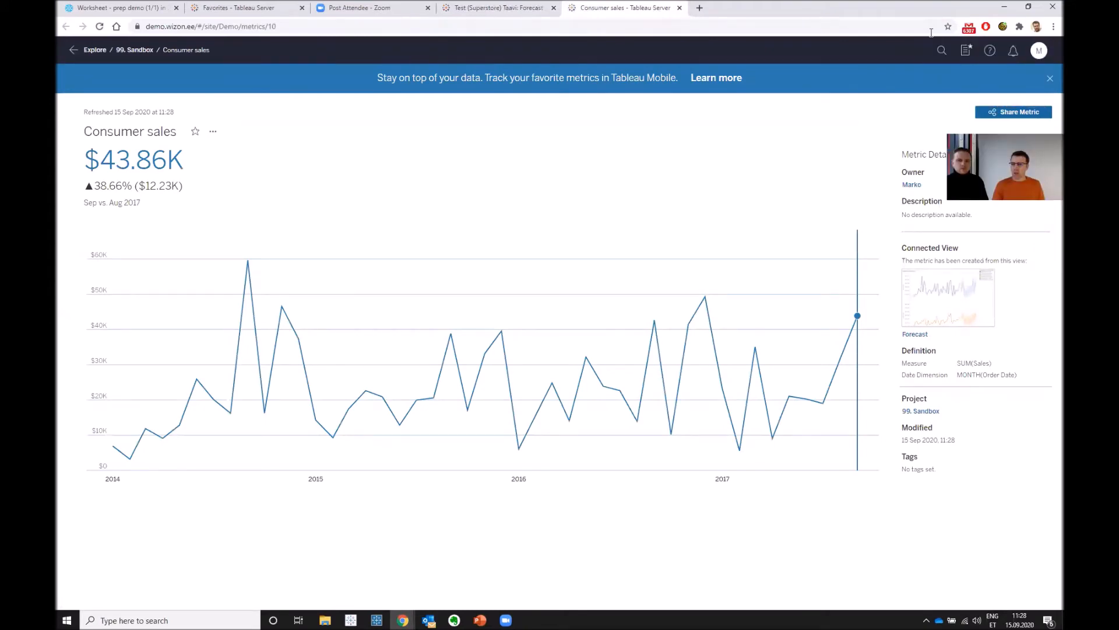
left_click(1013, 112)
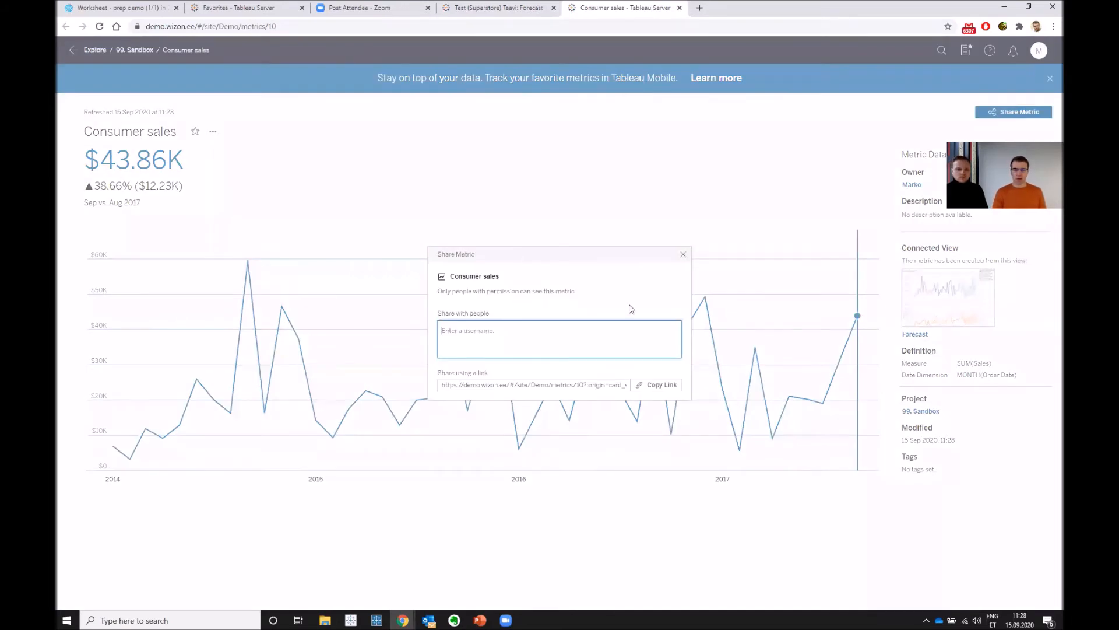
left_click(683, 255)
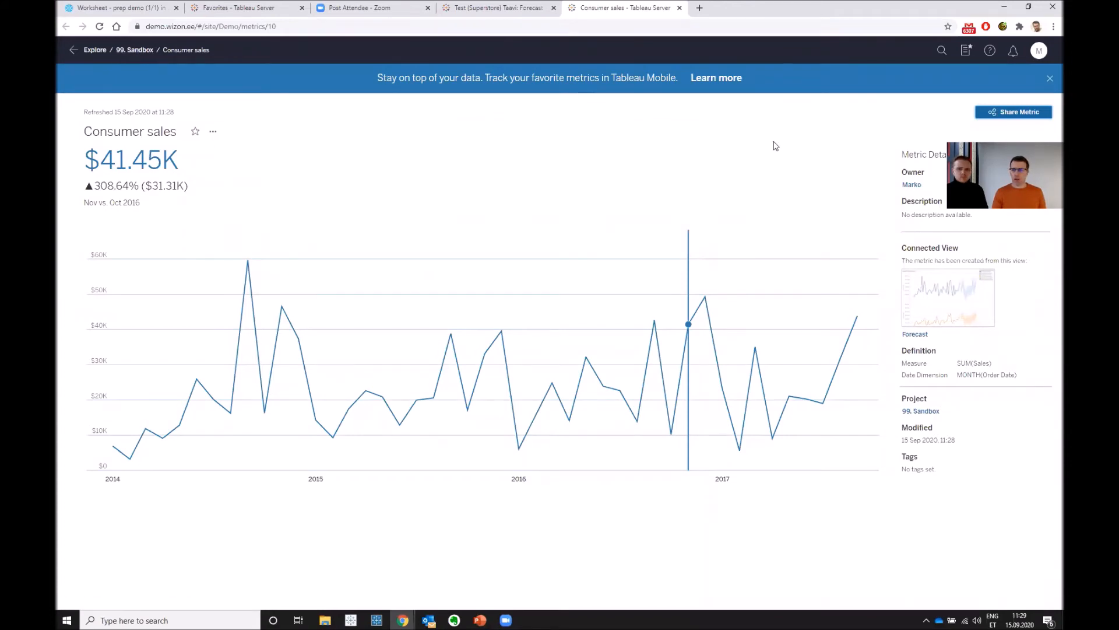
- Return through the 99. Sandbox project to Favorites and add a colleague as share recipient for the Consumer sales metric
left_click(139, 50)
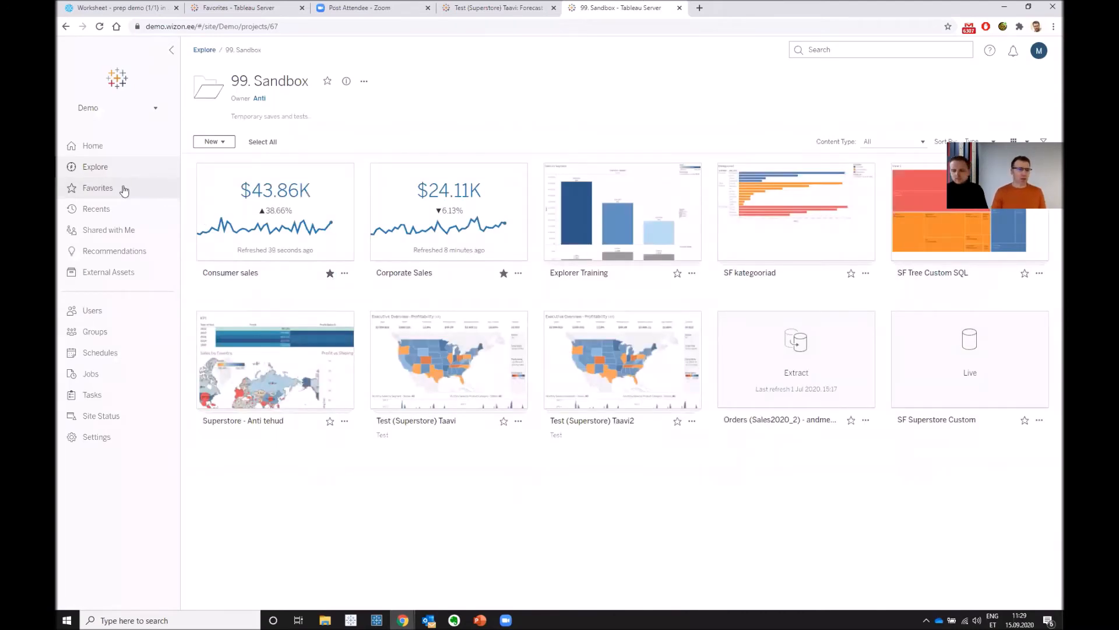
left_click(124, 189)
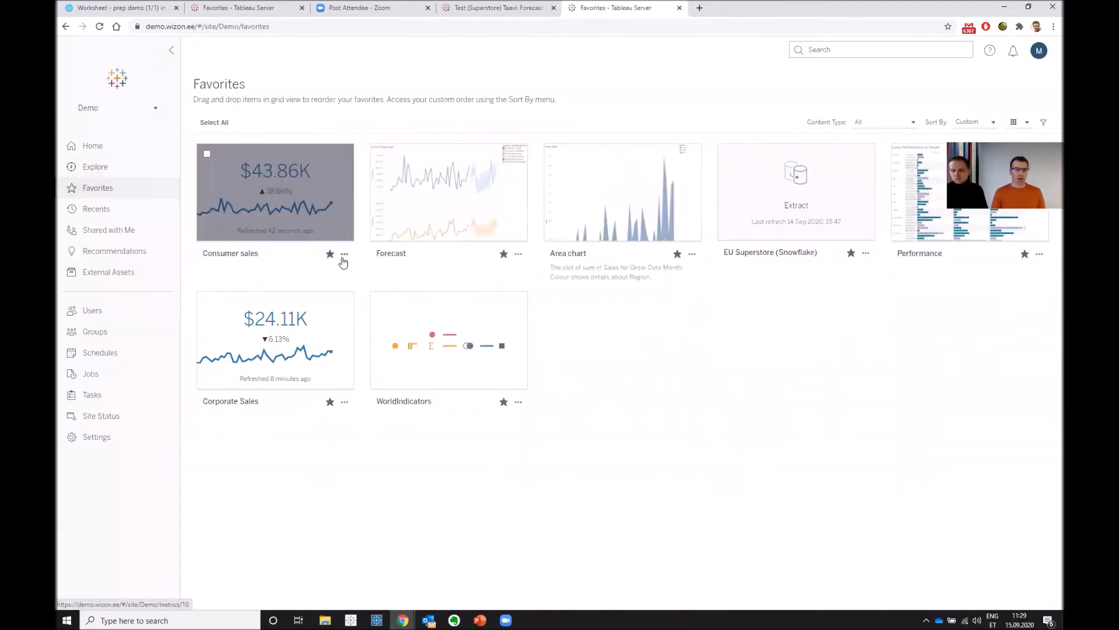
left_click(344, 257)
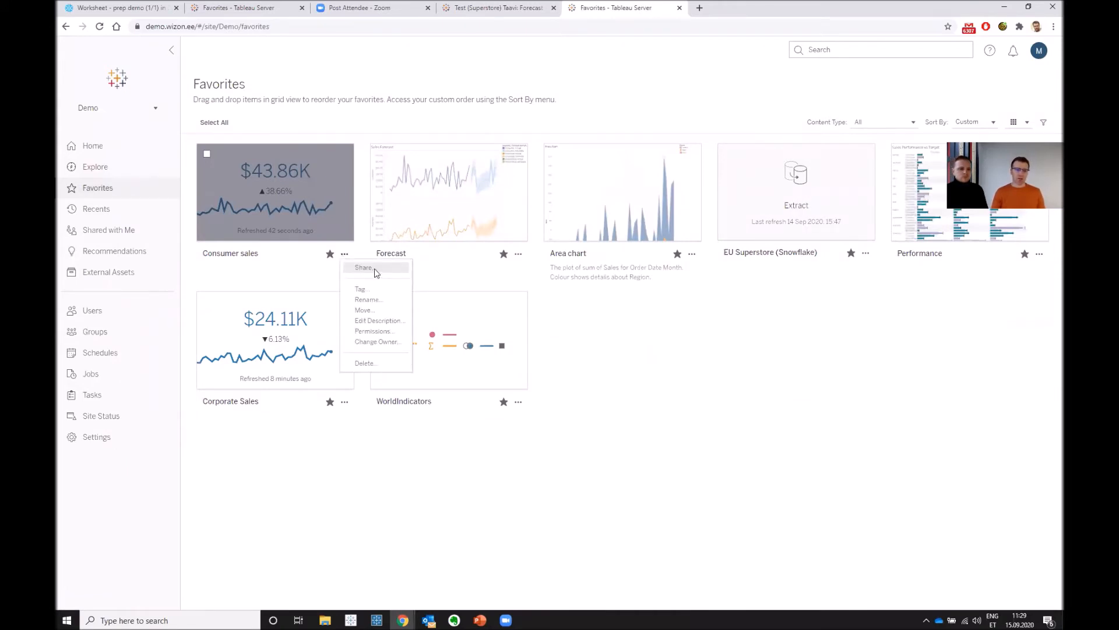
left_click(364, 268)
type("En")
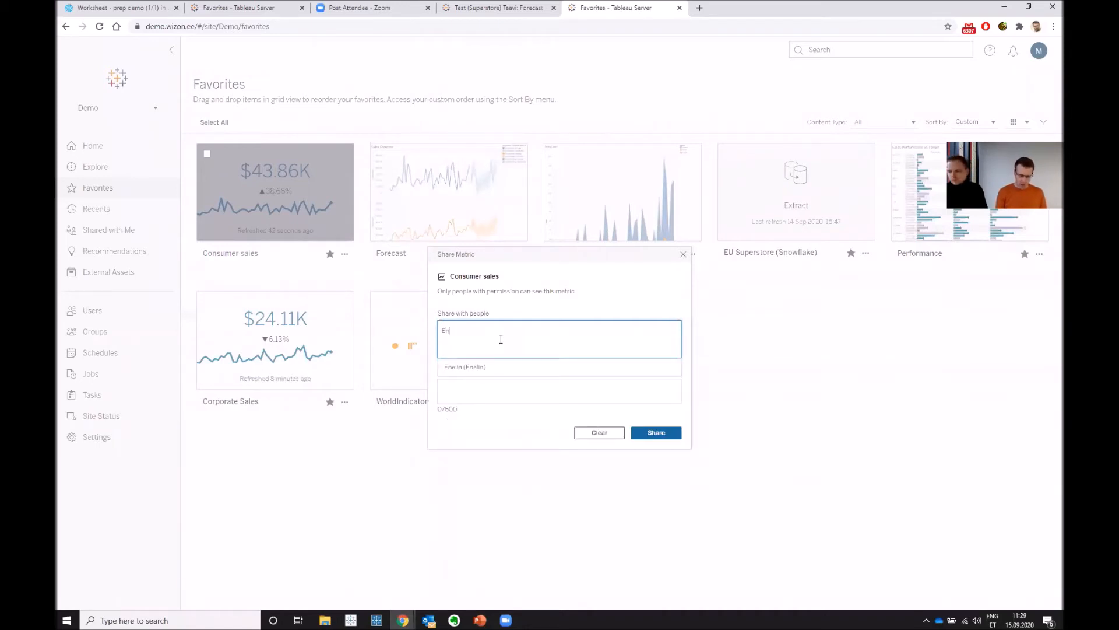
type("elin")
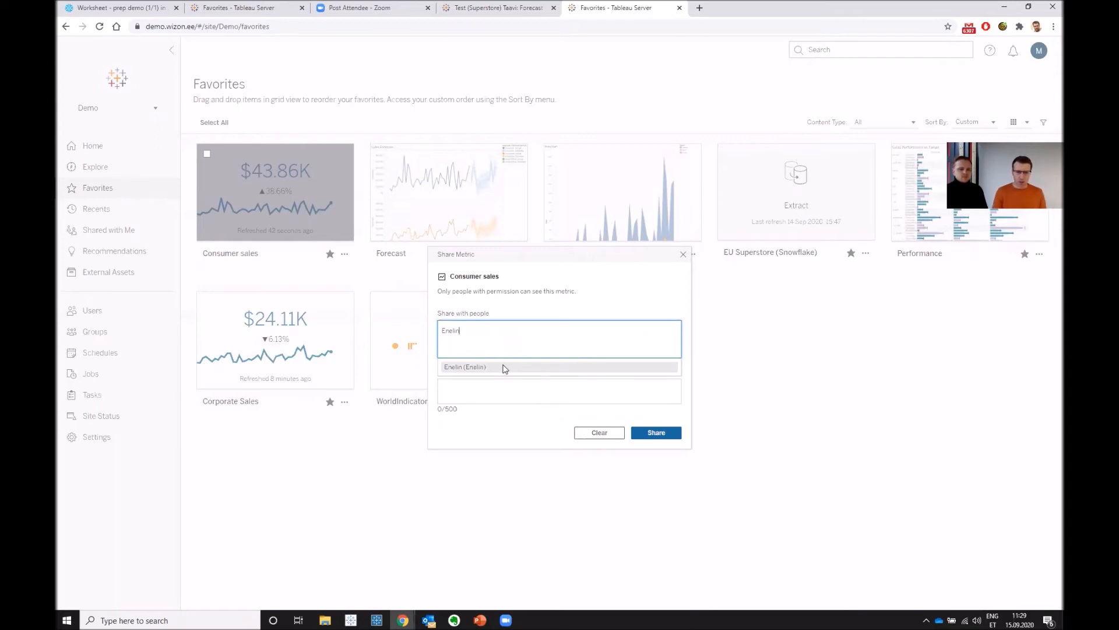
left_click(504, 368)
- Add the message "Vaata consumer müügi mõõdikut" and share the Consumer sales metric
left_click(485, 385)
type("Vaata ")
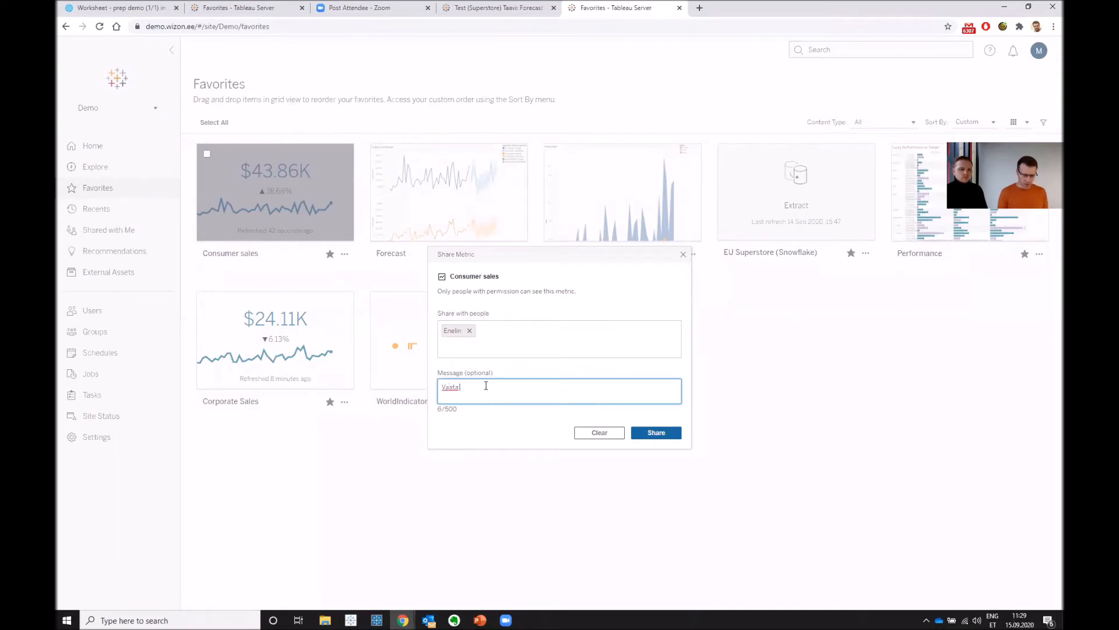
type("conusm")
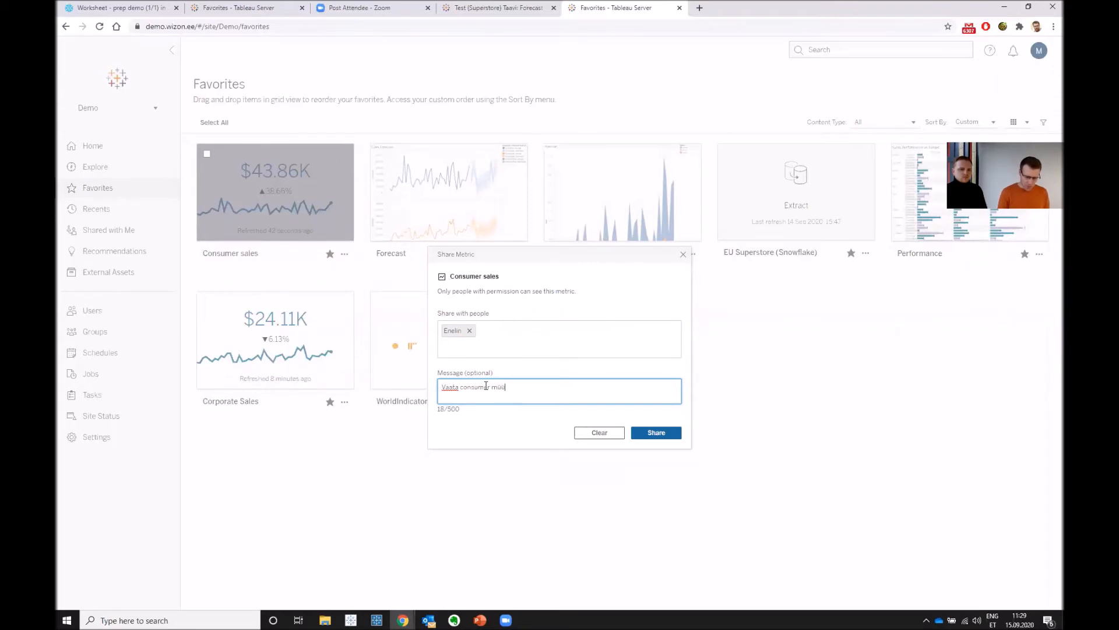
type("i mõõdikut")
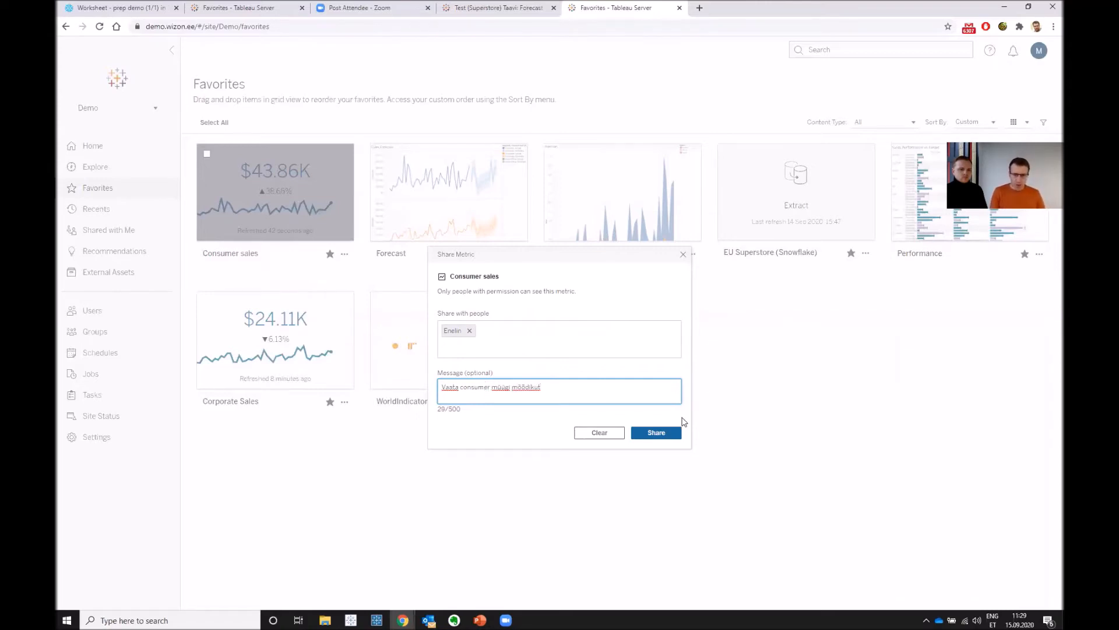
left_click(672, 432)
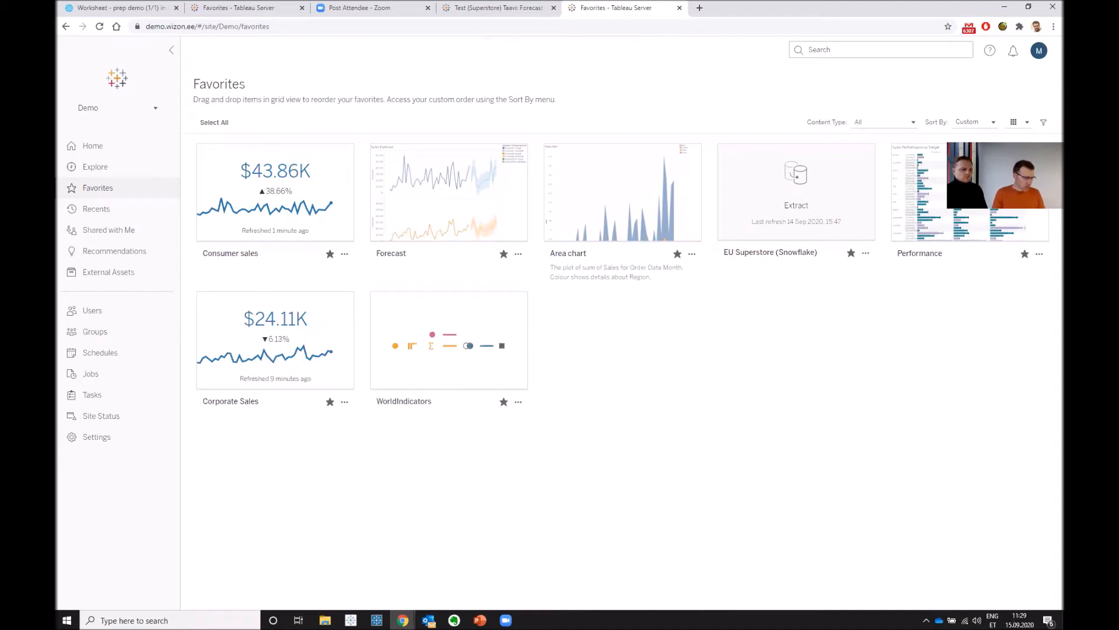
- Switch to the recipient's incognito Chrome window, refresh Shared with Me and open the shared Consumer sales metric
key("alt+Tab")
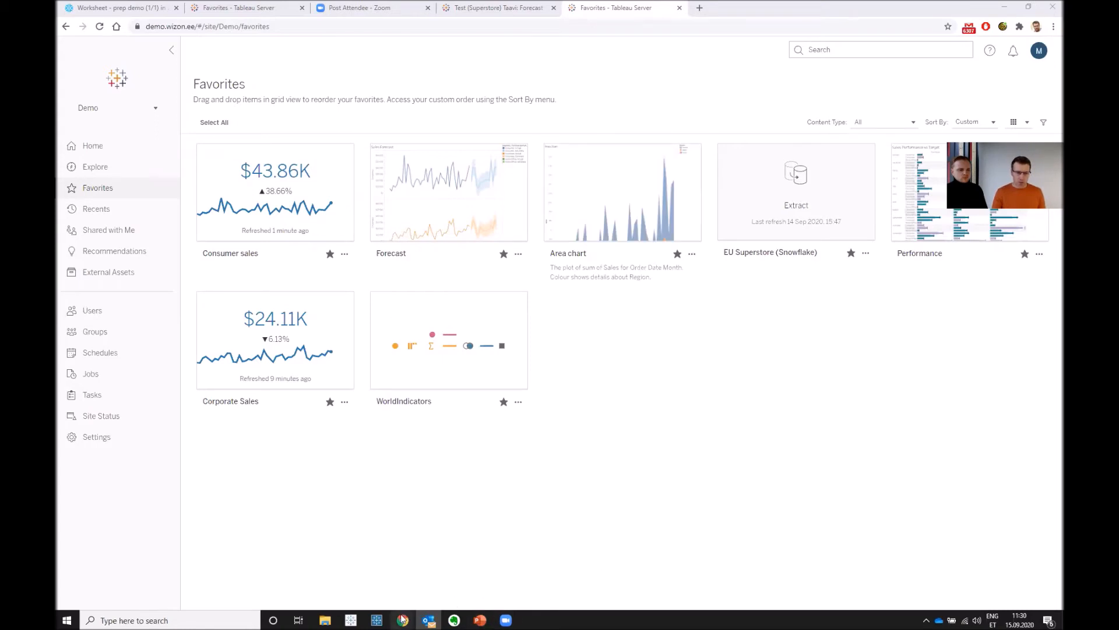
mouse_move(402, 618)
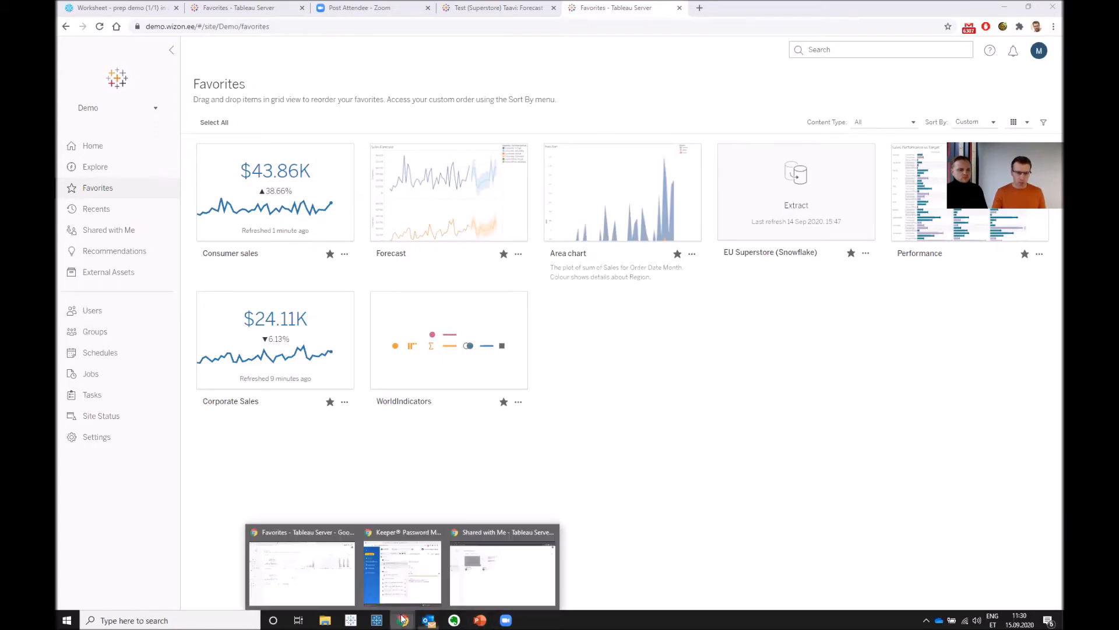
left_click(513, 580)
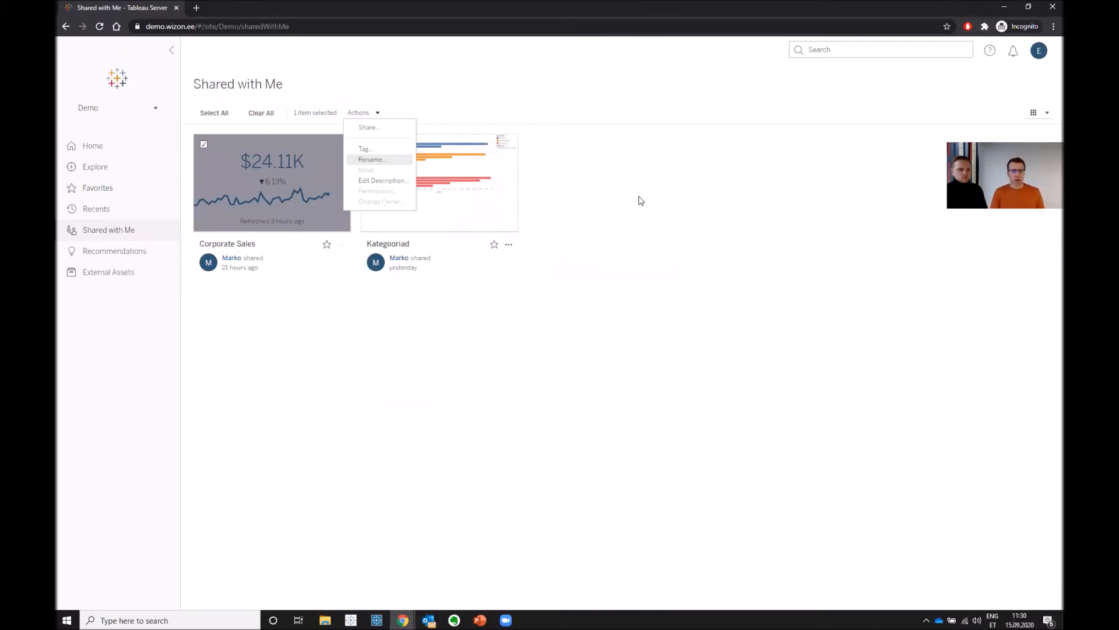
left_click(635, 195)
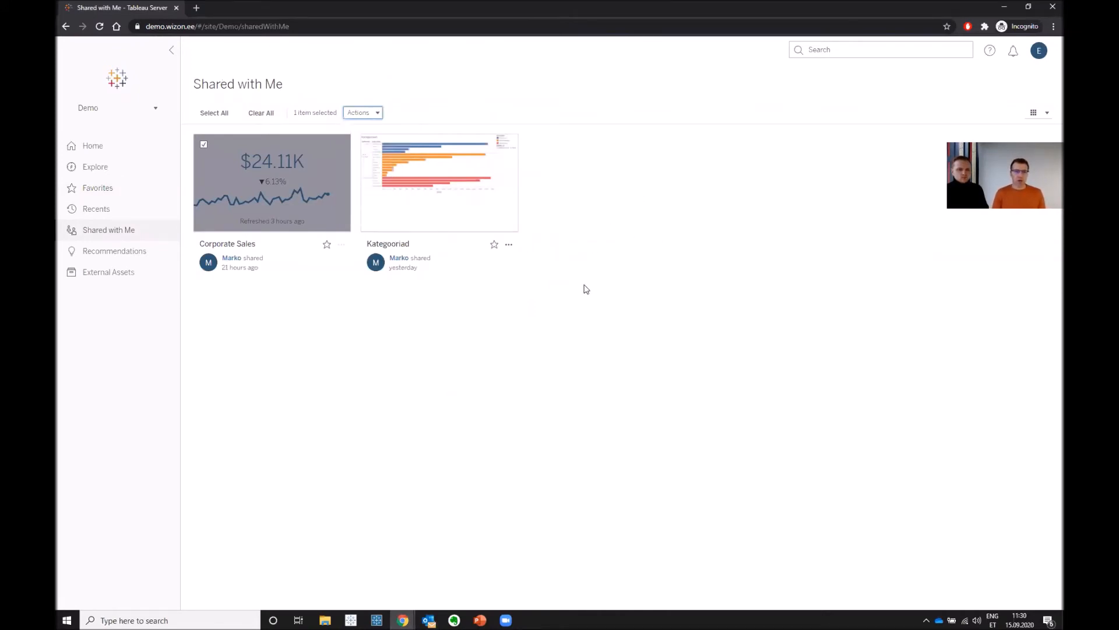
mouse_move(447, 198)
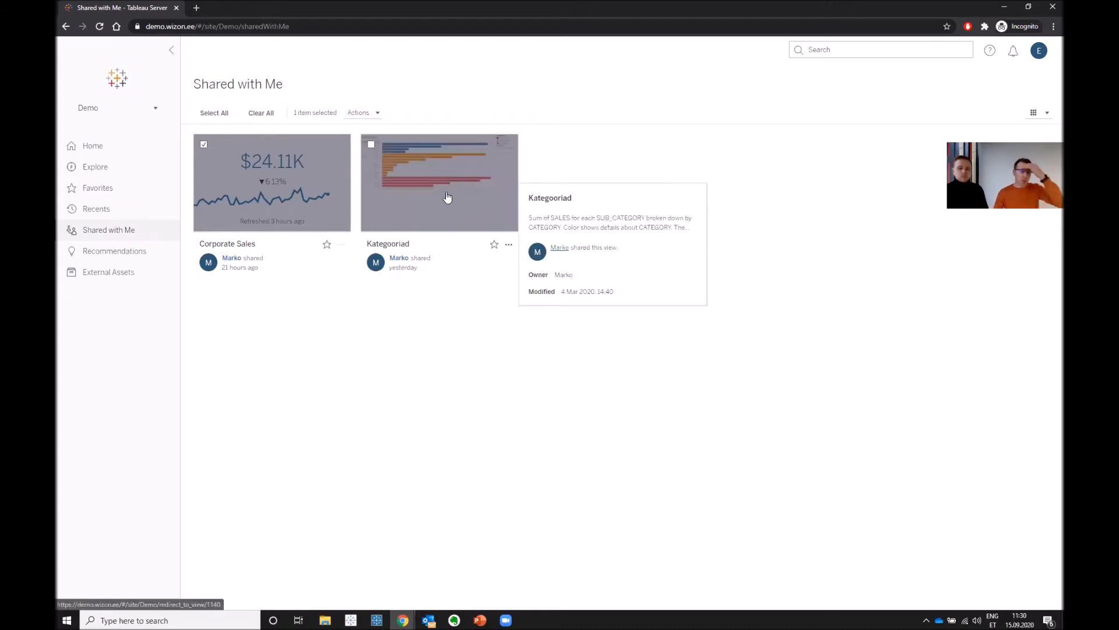
mouse_move(329, 197)
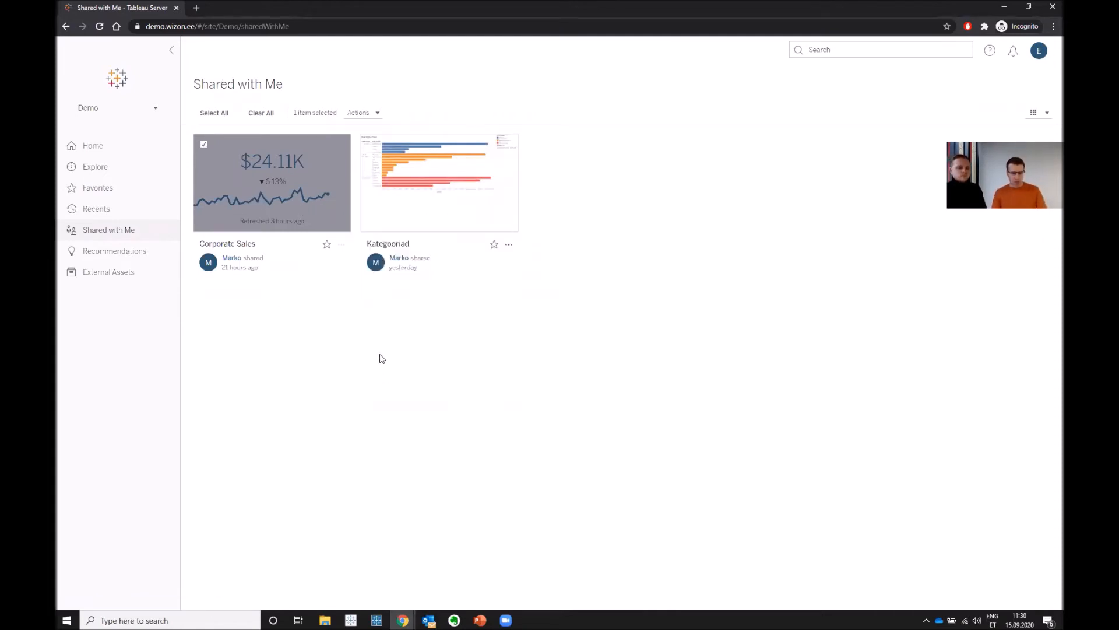
key("F5")
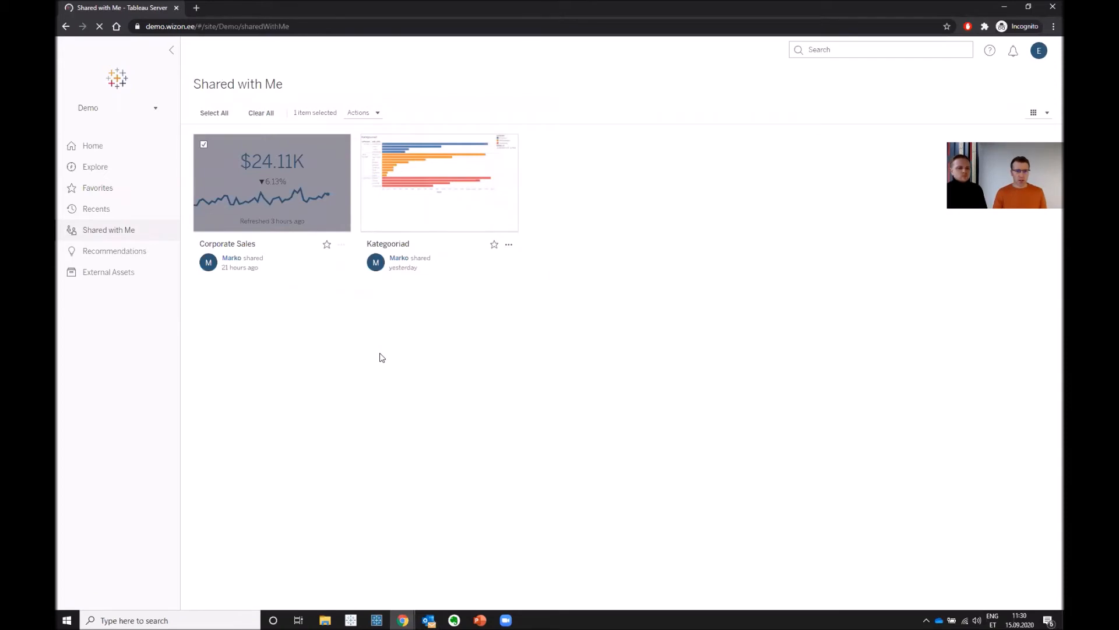
mouse_move(296, 182)
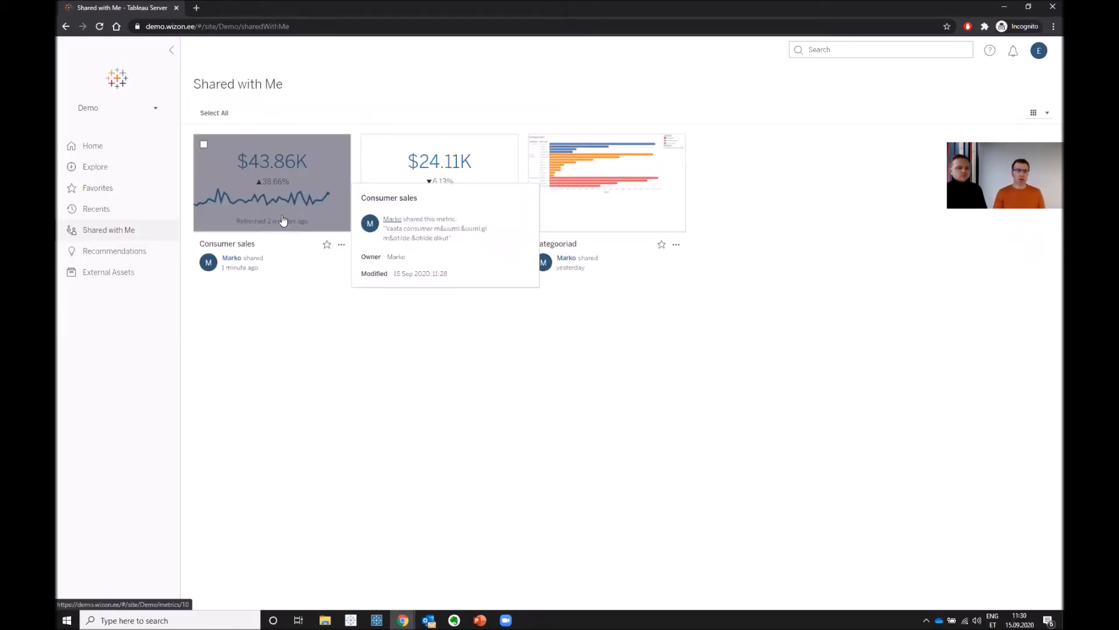
left_click(304, 192)
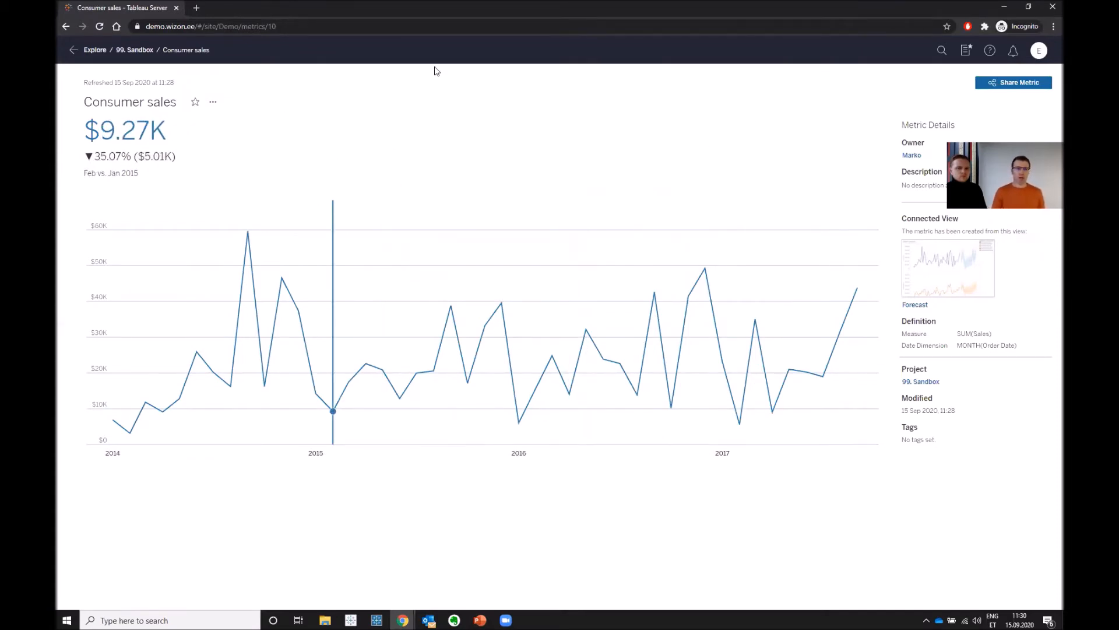
- Switch to Outlook, read through the notification email about the shared Consumer sales metric and close it
key("alt+Tab")
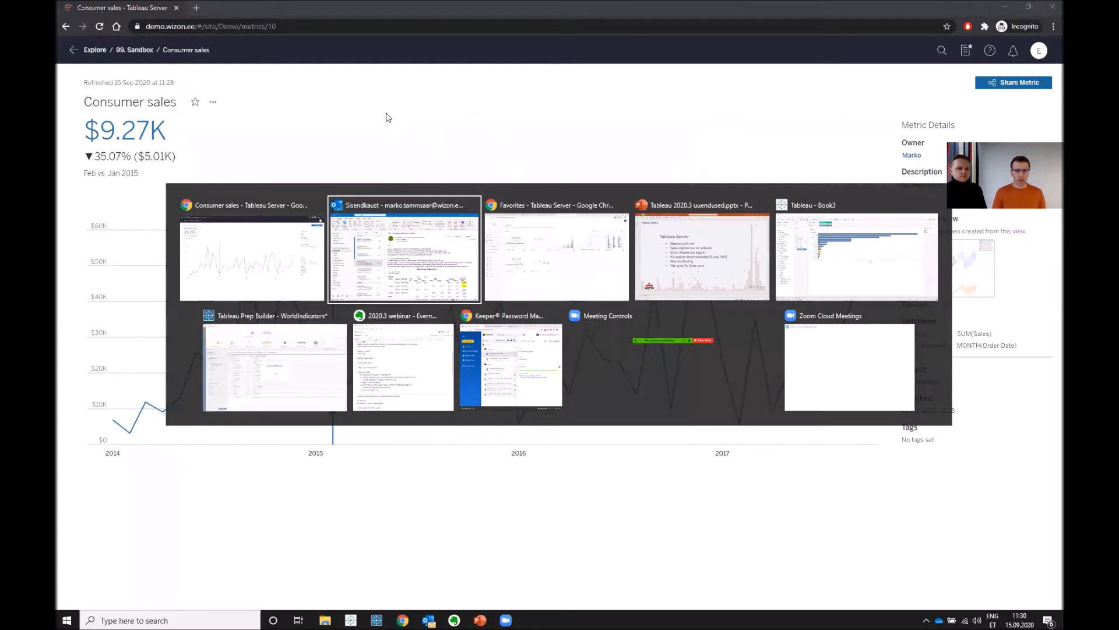
key("alt+Tab")
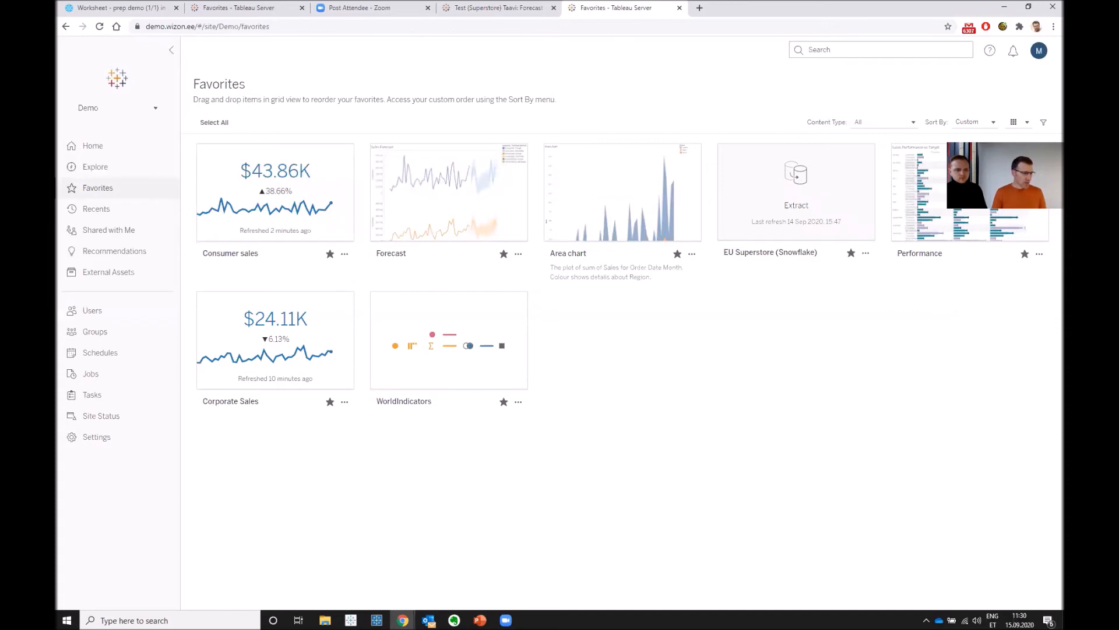
key("alt+Tab")
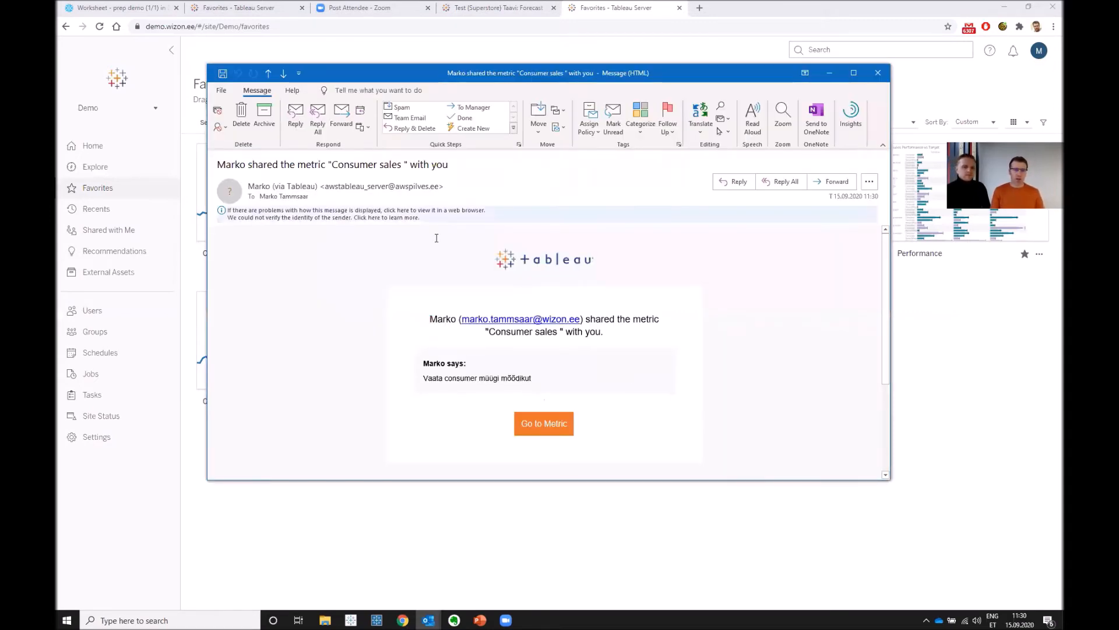
scroll(578, 365, "down", 3)
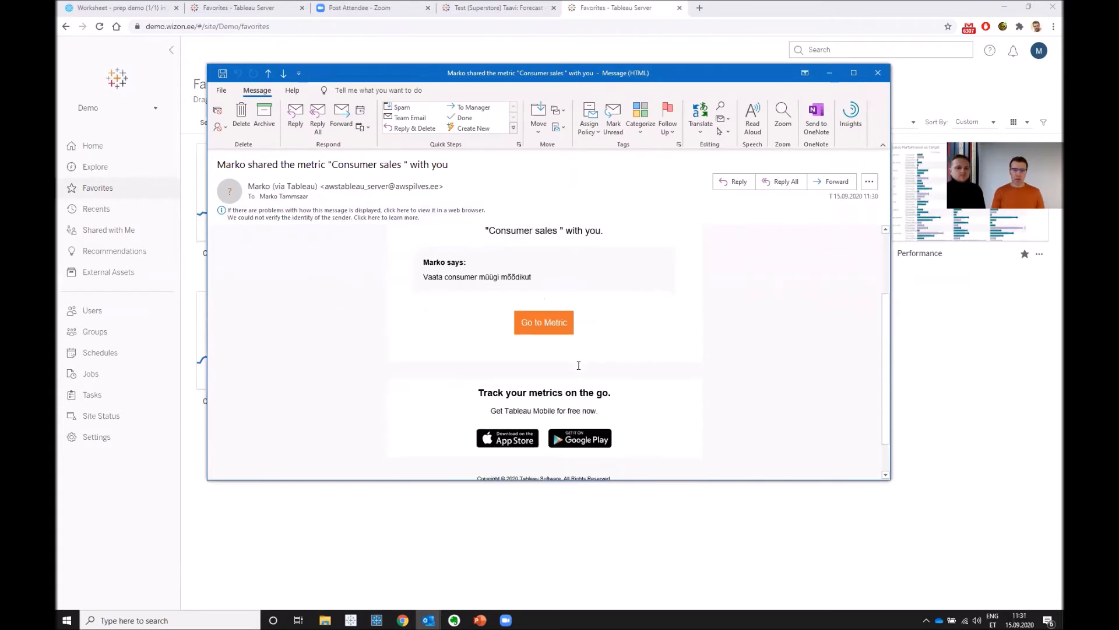
scroll(577, 365, "up", 3)
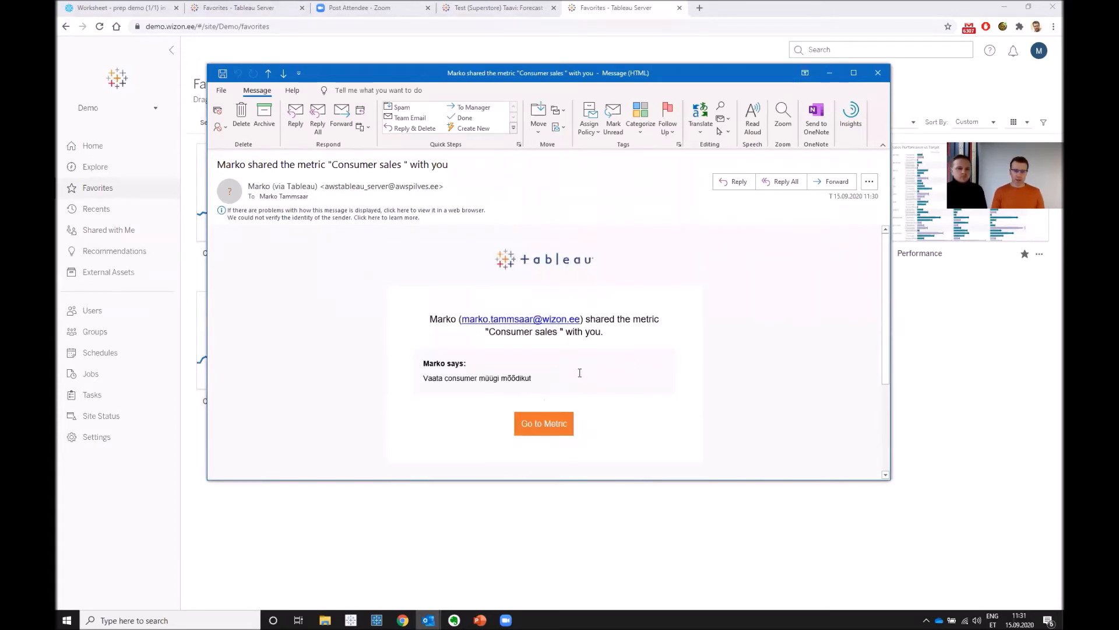
scroll(577, 369, "down", 3)
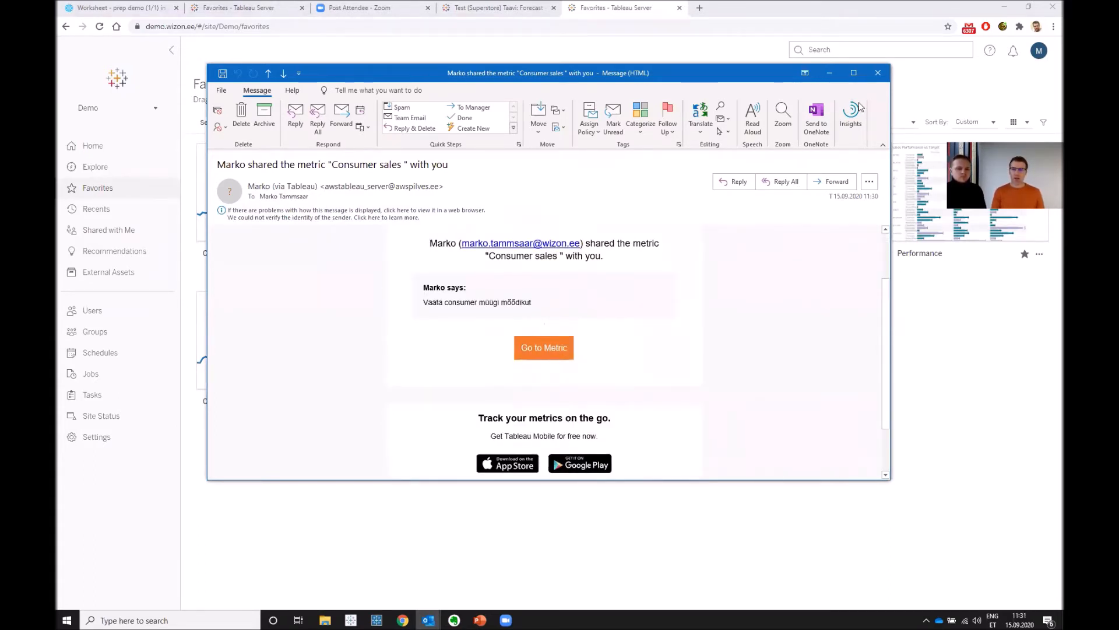
left_click(879, 72)
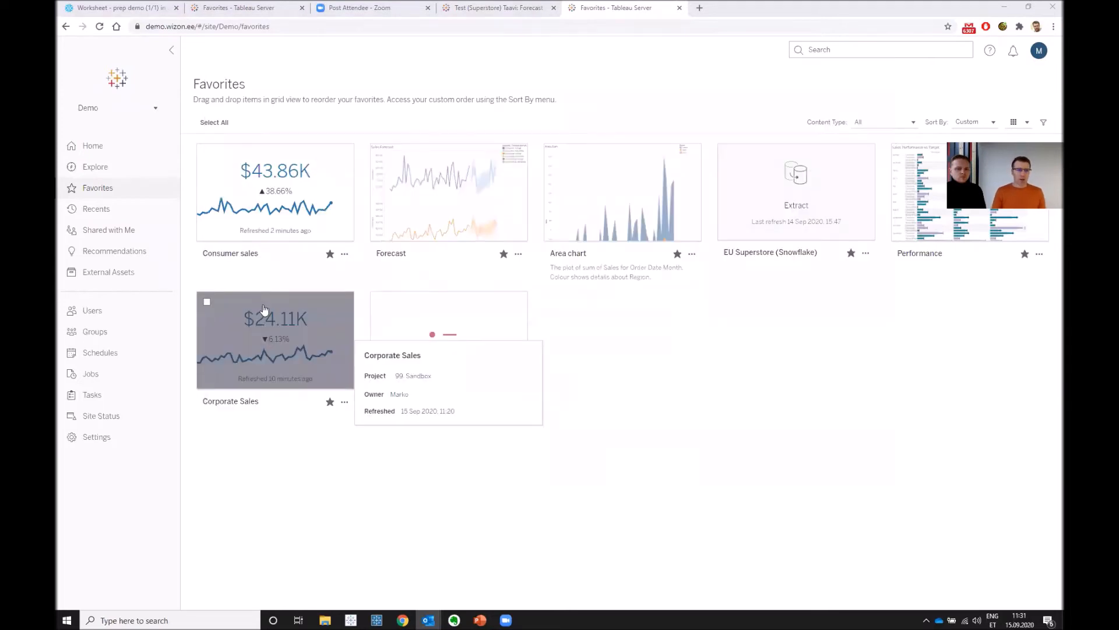
- In the Consumer sales metric's permissions on Favorites, deny All Users the View and Overwrite capabilities and save the rule
left_click(344, 255)
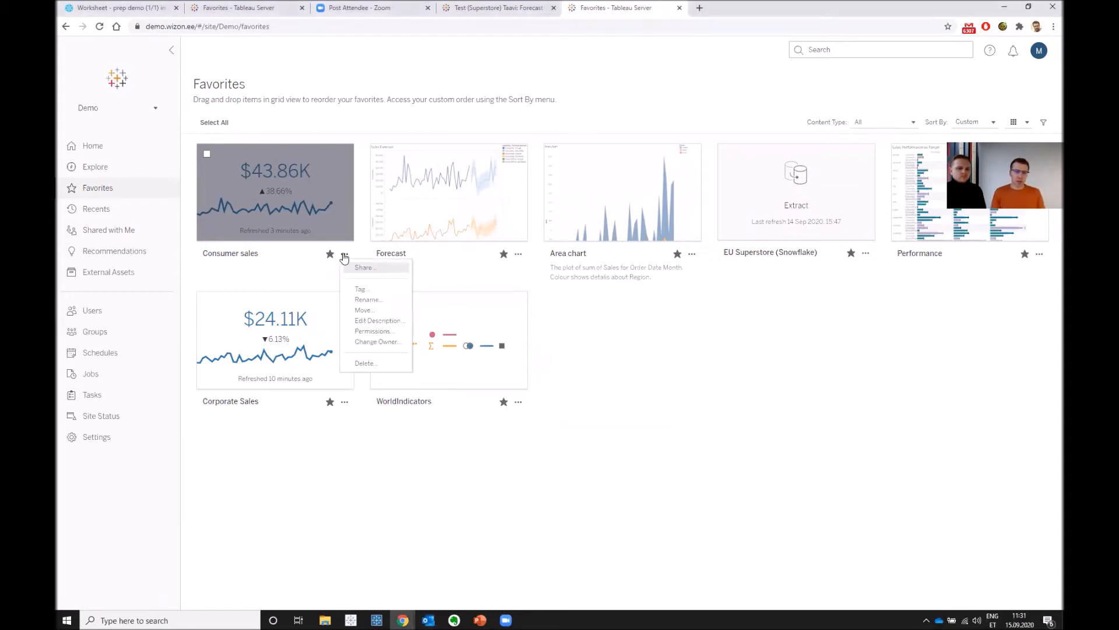
left_click(394, 331)
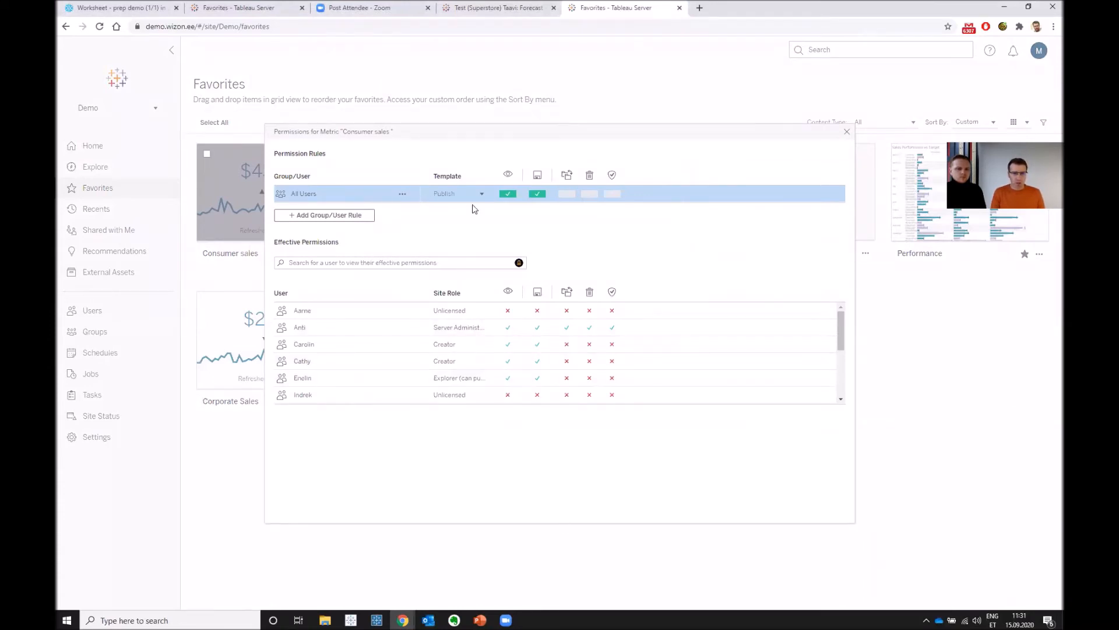
left_click(509, 196)
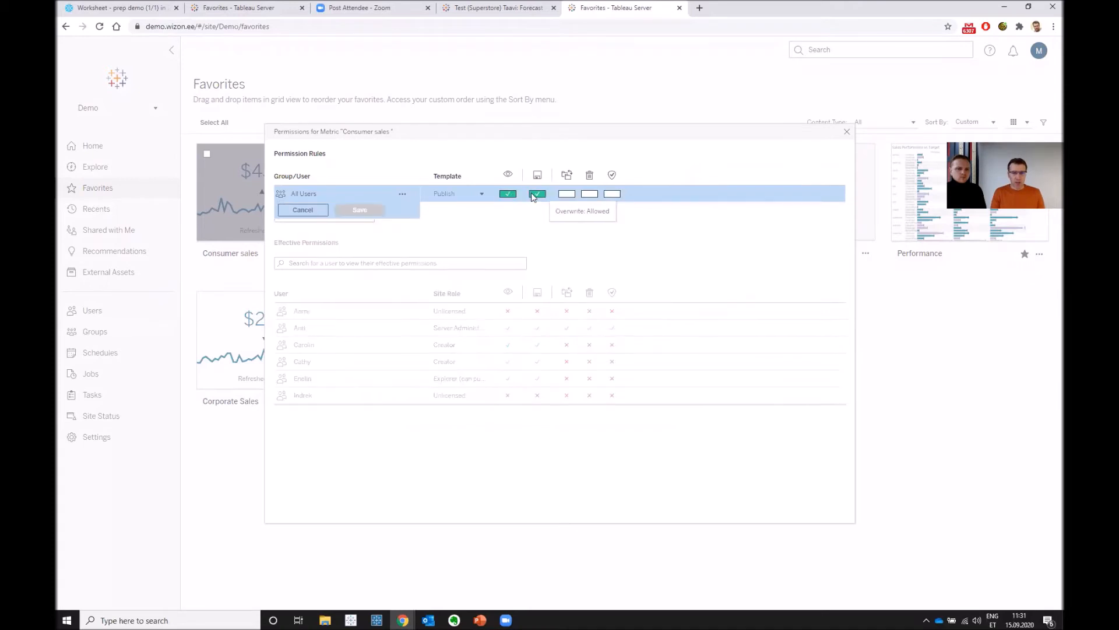
left_click(538, 194)
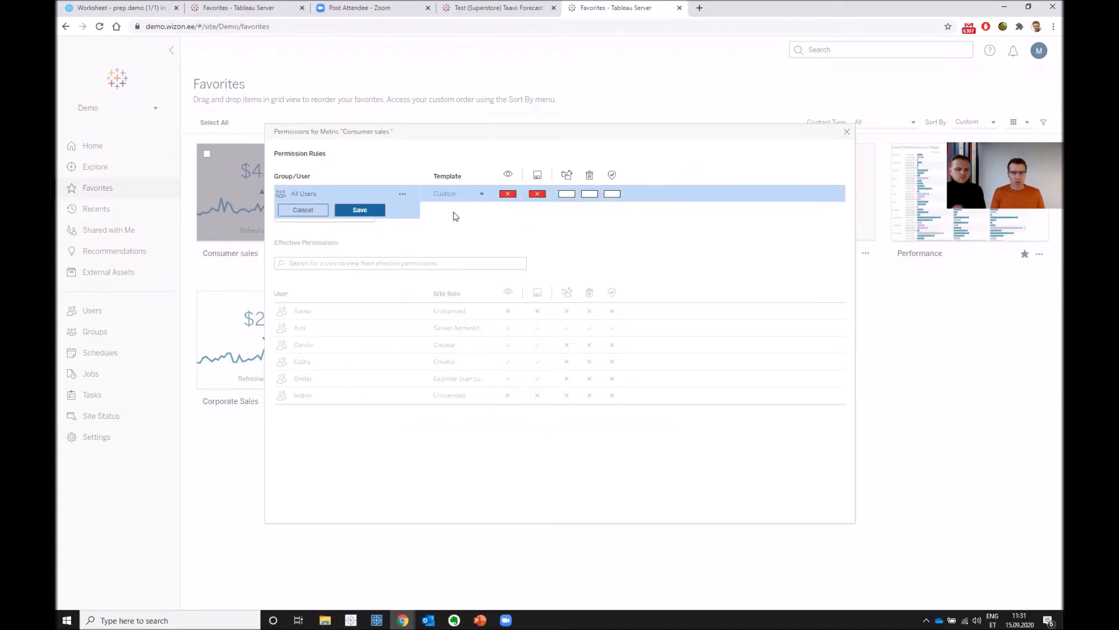
left_click(361, 211)
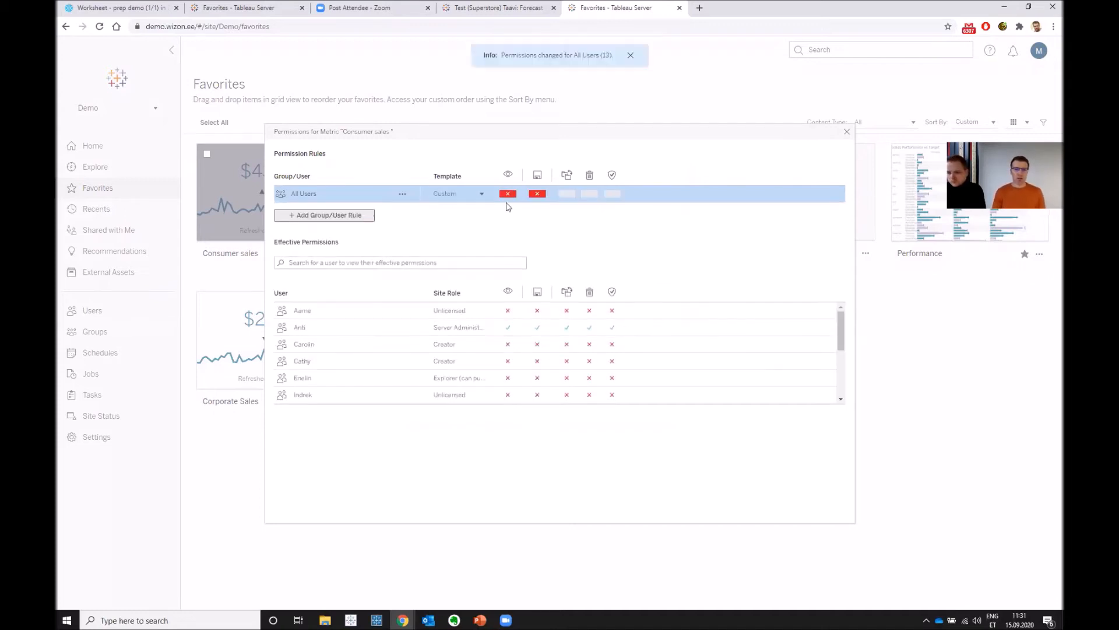
left_click(846, 134)
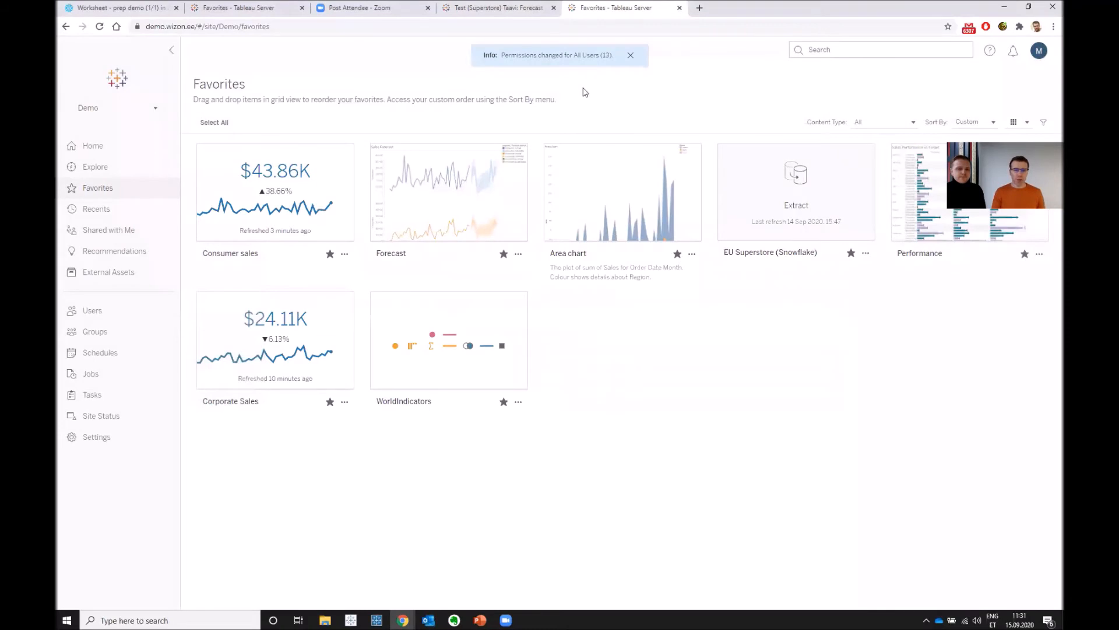
- Switch to the recipient's incognito Chrome window, open Consumer sales from Shared with Me and request access to it
key("alt+Tab")
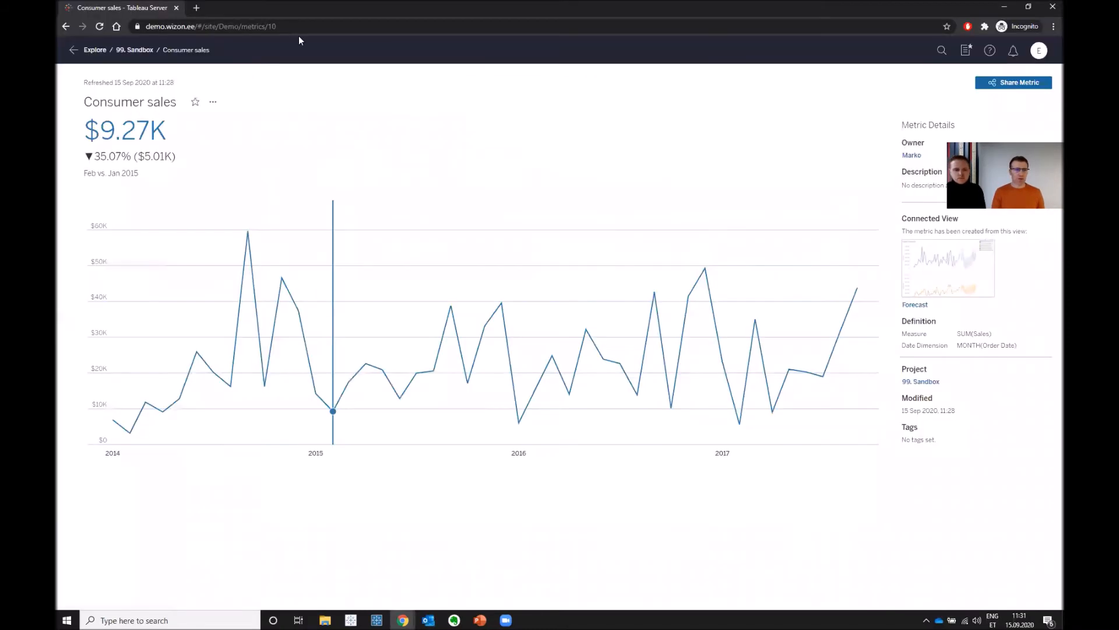
left_click(73, 50)
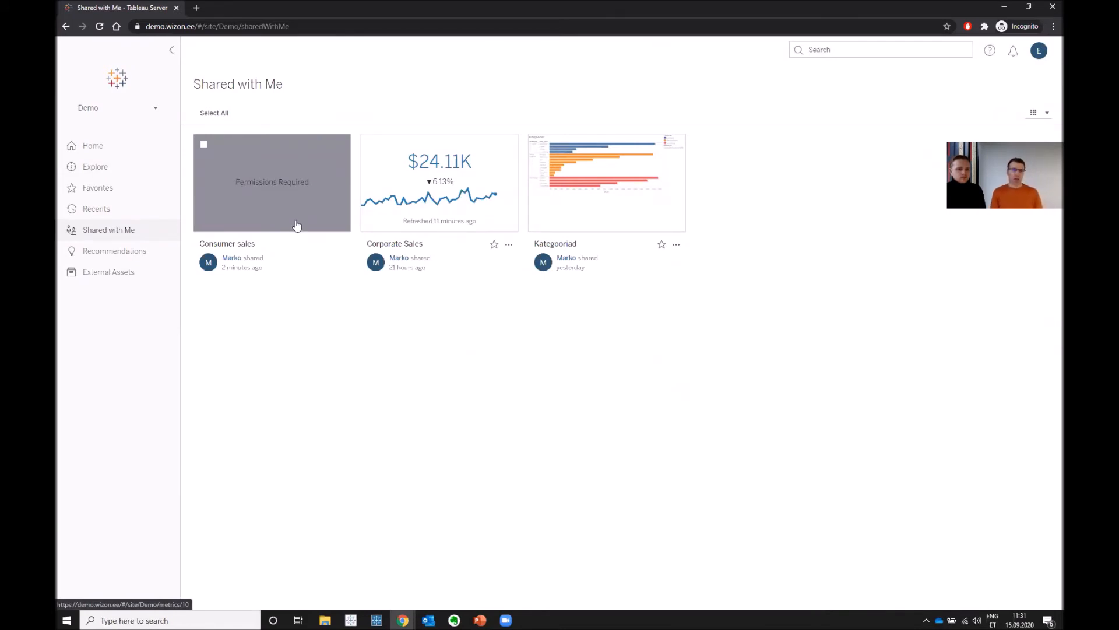
left_click(286, 186)
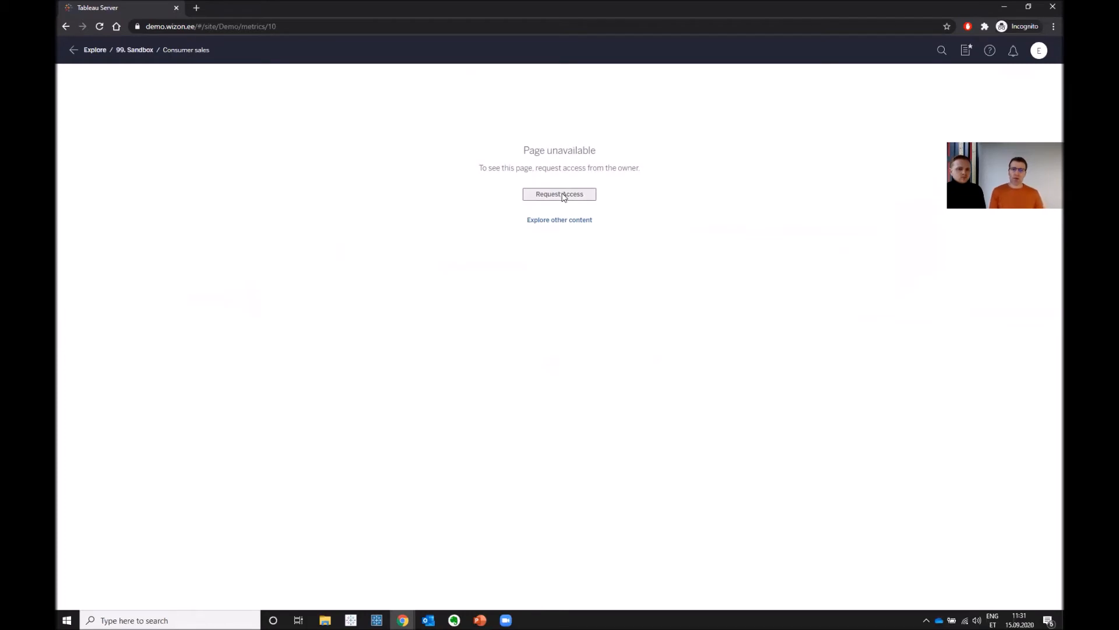
left_click(567, 197)
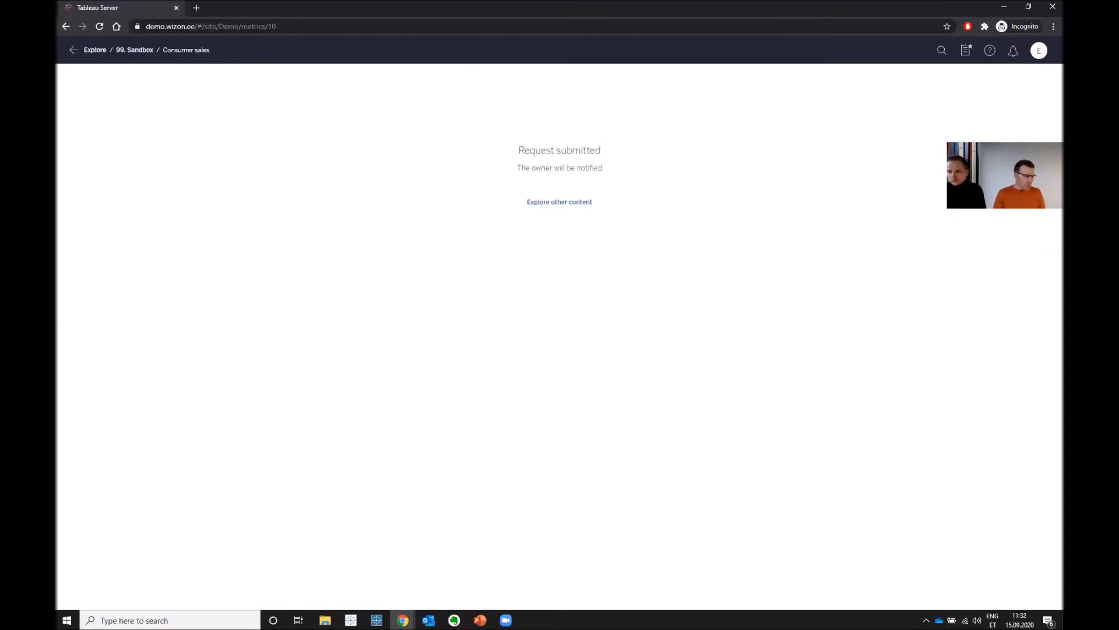
- Switch to Outlook, read the access request email for Consumer sales, follow it to the metric in Chrome and dismiss the Tableau Mobile banner
key("alt+Tab")
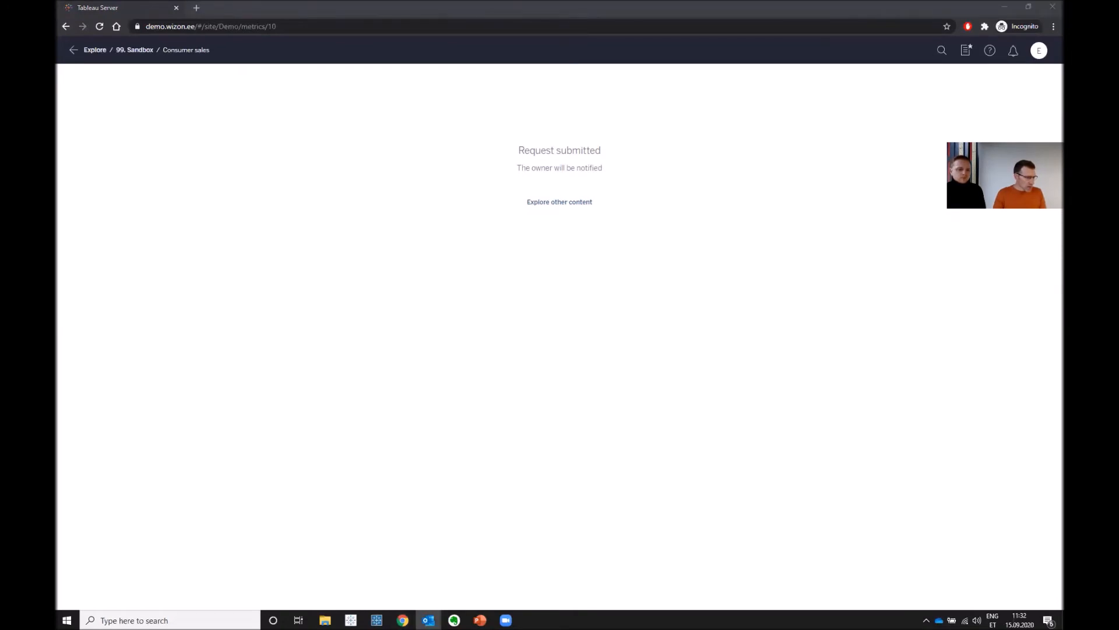
double_click(512, 371)
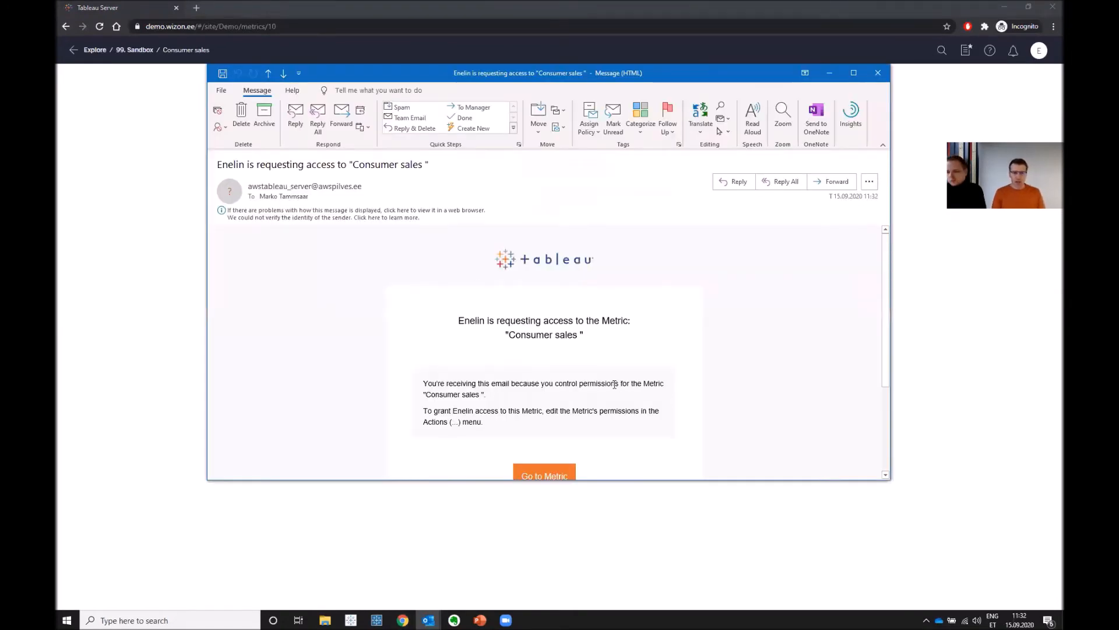
scroll(624, 384, "down", 3)
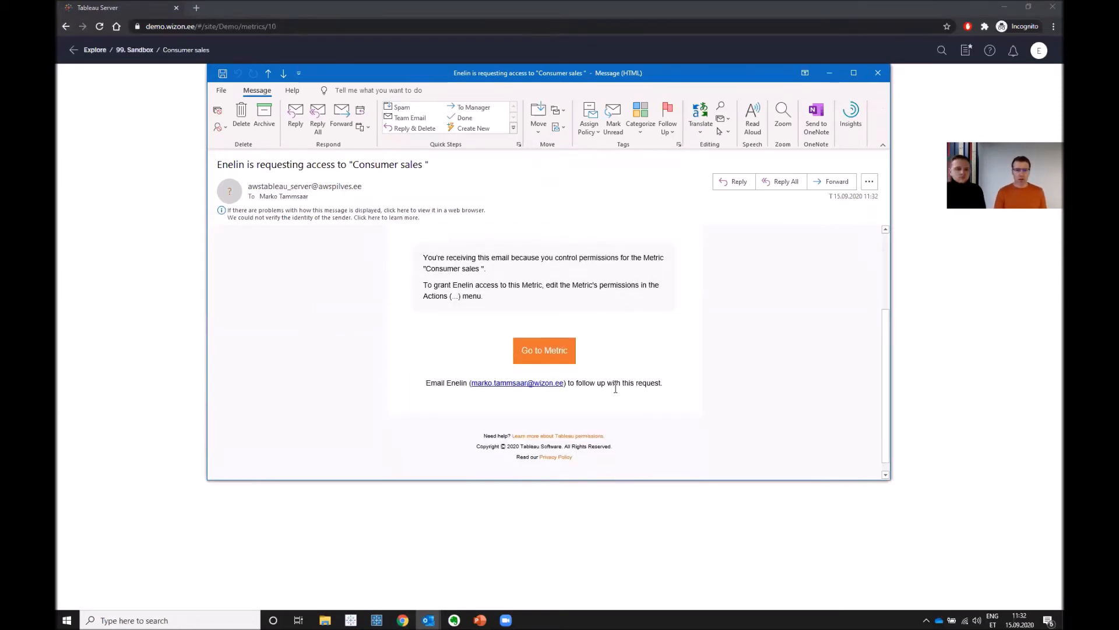
scroll(537, 446, "up", 3)
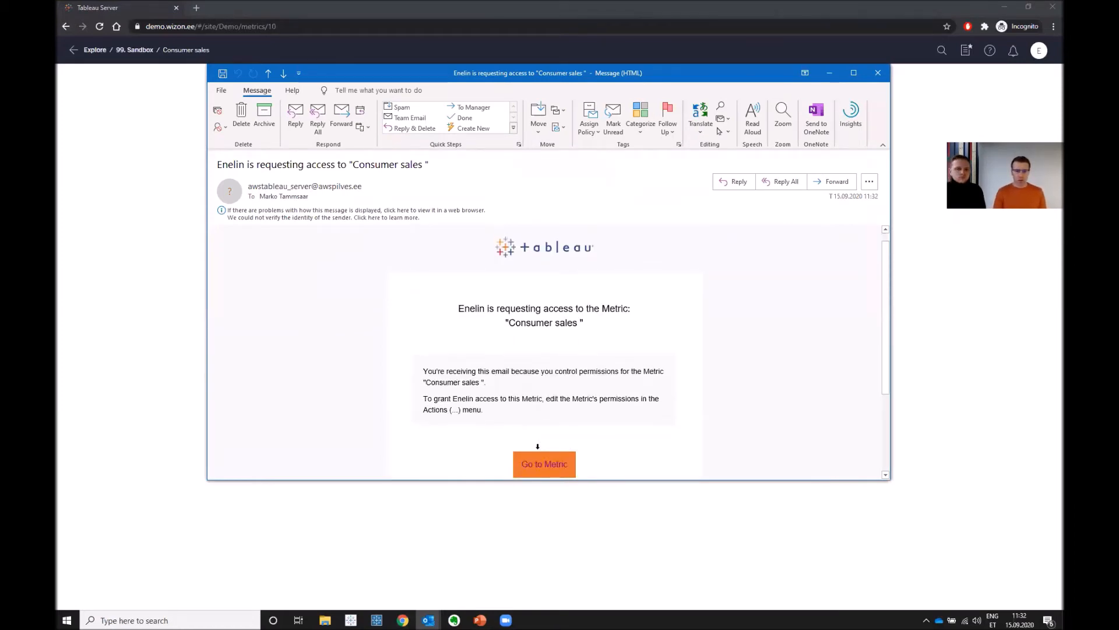
left_click(537, 460)
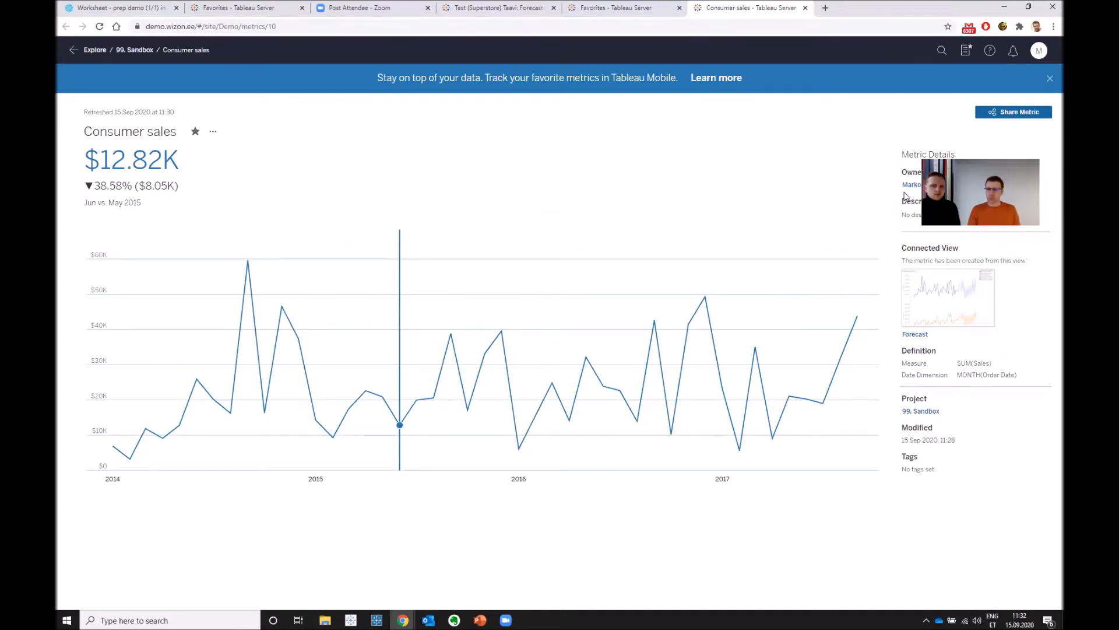
left_click(1050, 78)
- In the Consumer sales metric's permissions, add a rule for the requesting user allowing View and Overwrite, and save it
left_click(213, 103)
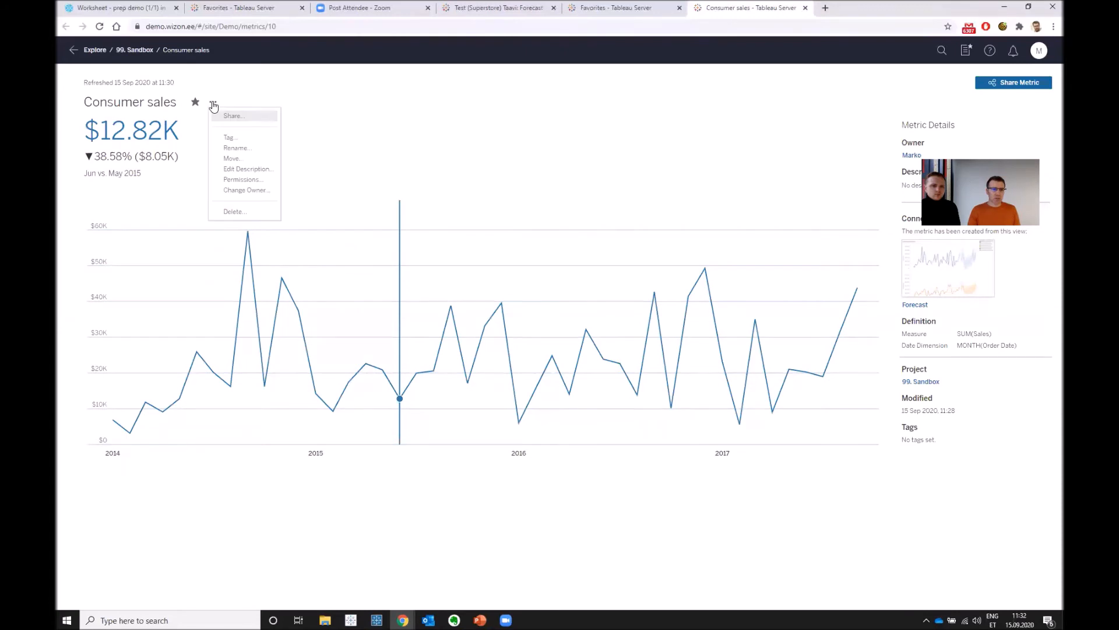
left_click(242, 180)
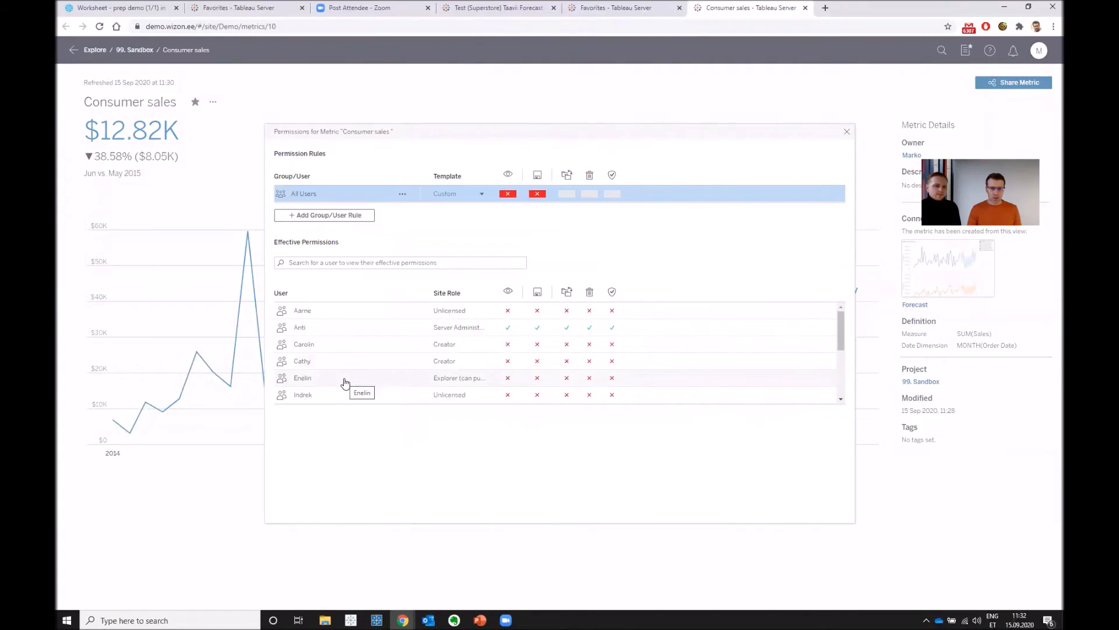
left_click(347, 215)
type("en")
left_click(337, 231)
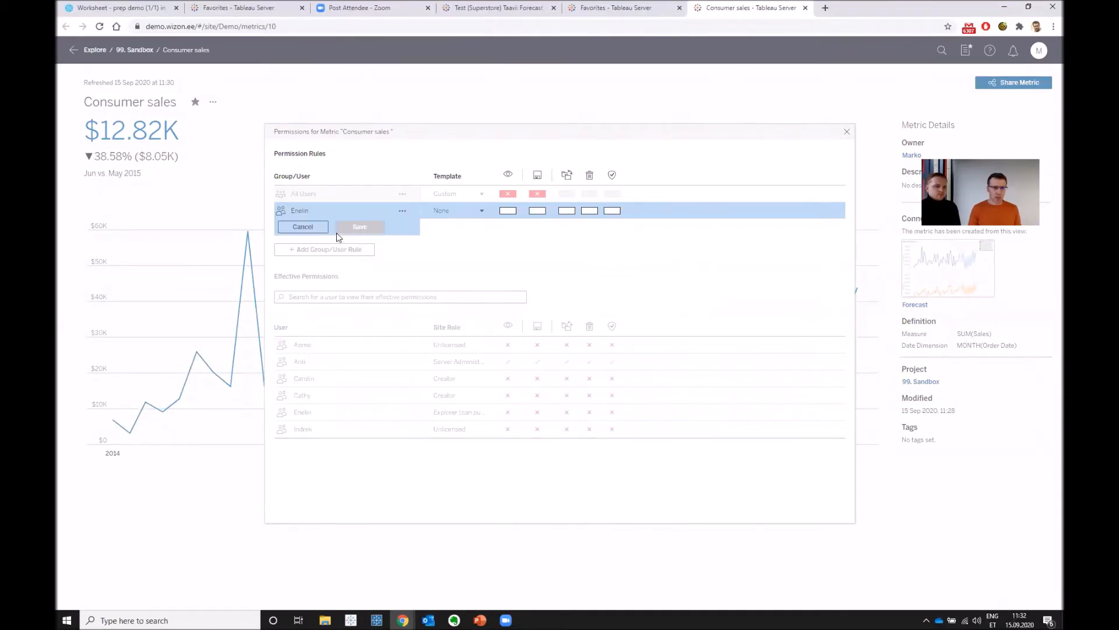
left_click(509, 210)
left_click(537, 210)
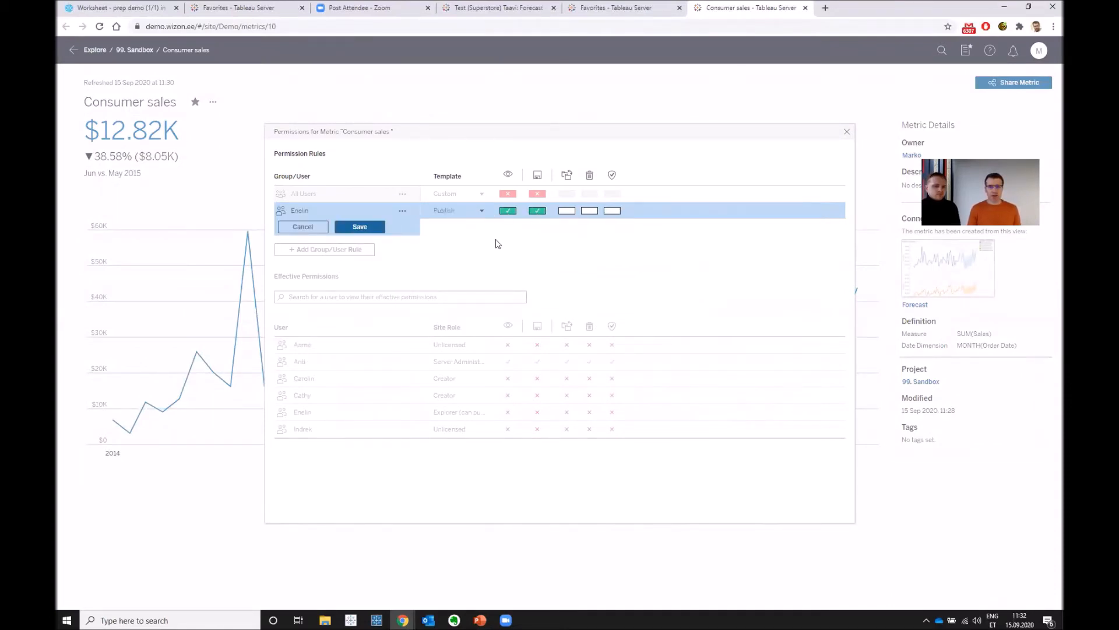
left_click(350, 230)
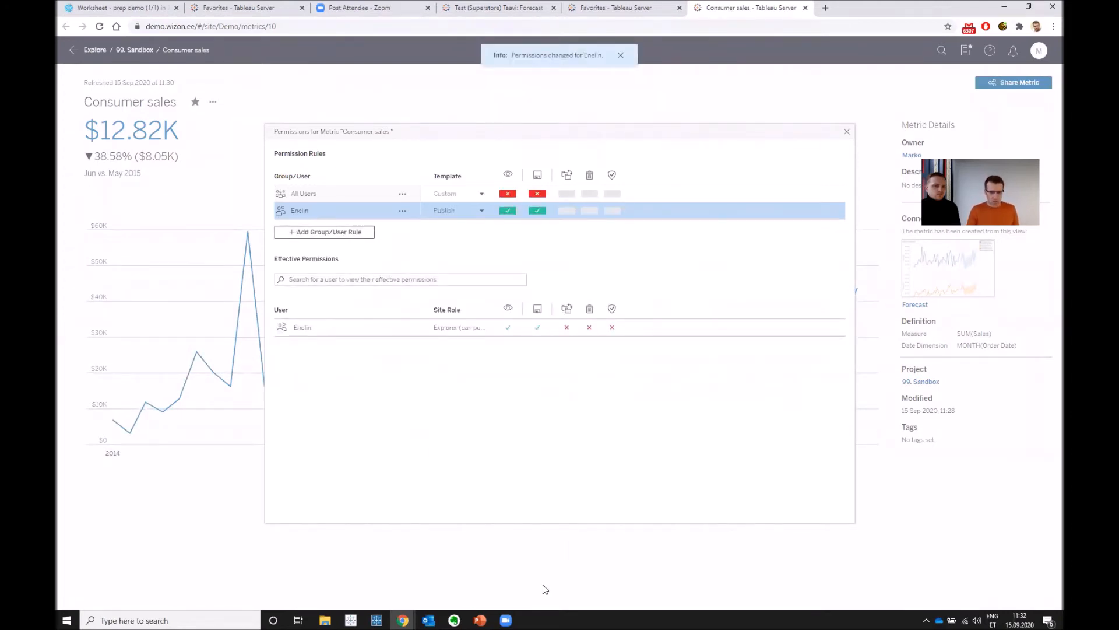
- Switch back to the recipient's incognito Chrome window and check the Consumer sales metric in Shared with Me
mouse_move(404, 619)
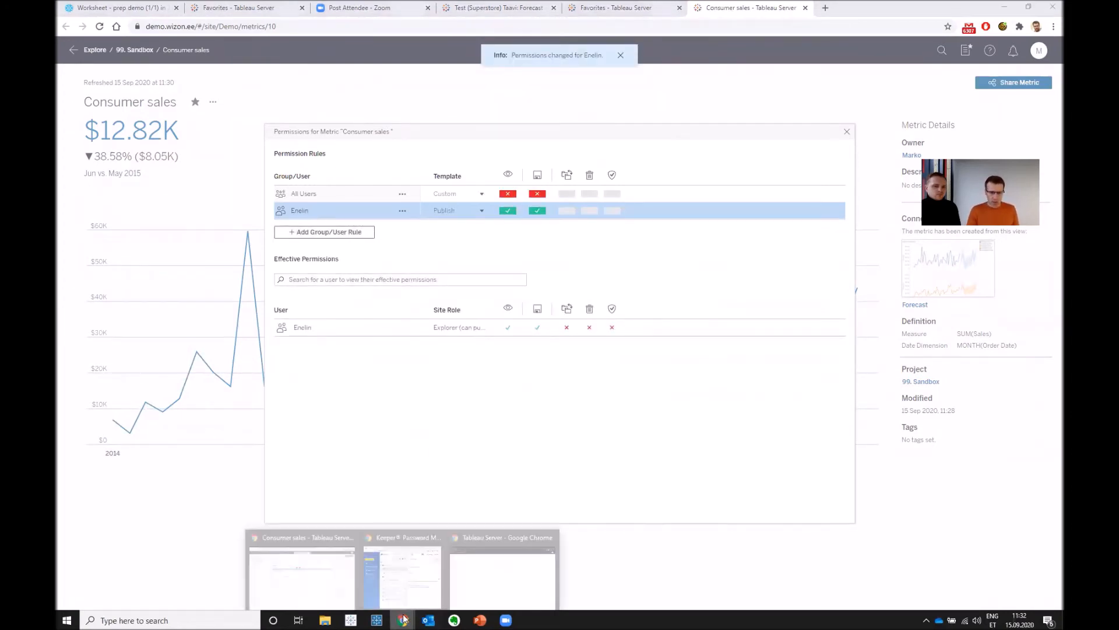
left_click(503, 588)
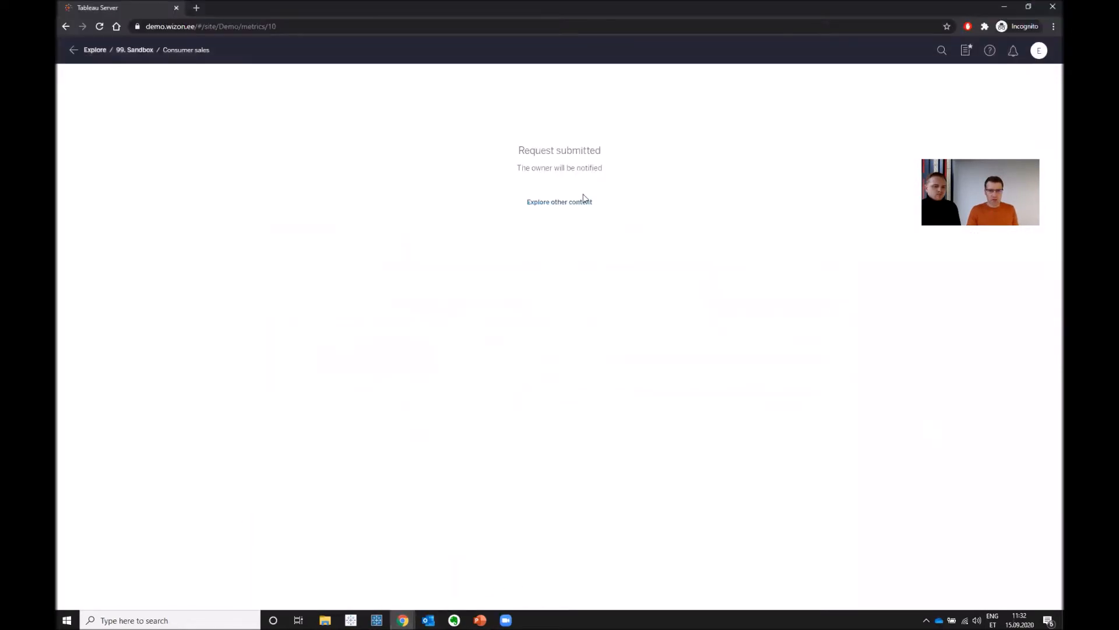
left_click(92, 50)
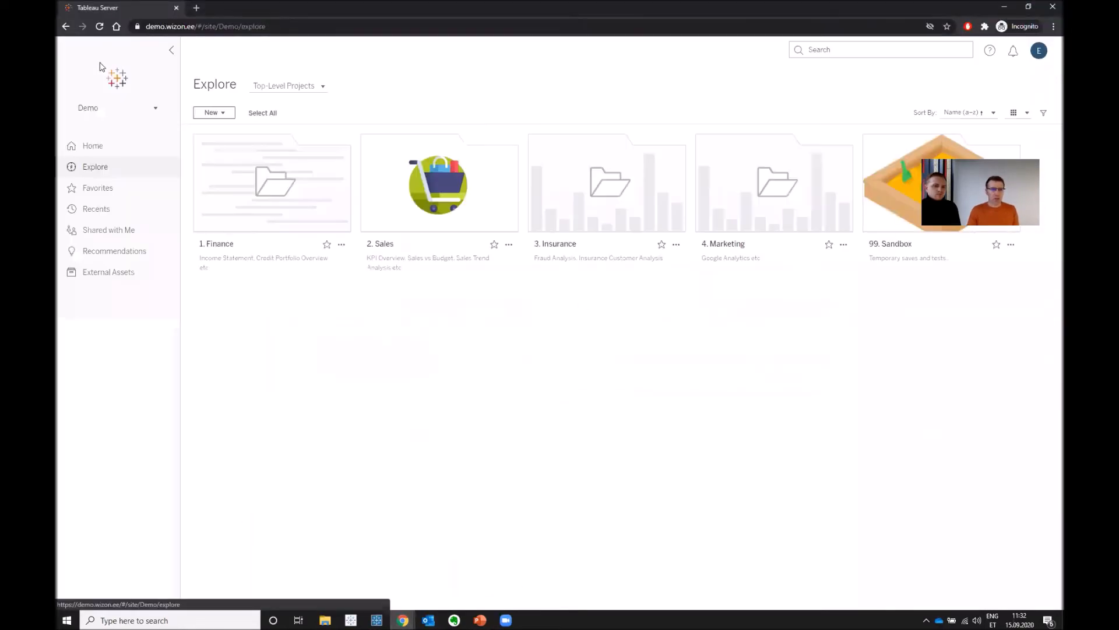
left_click(135, 234)
mouse_move(318, 180)
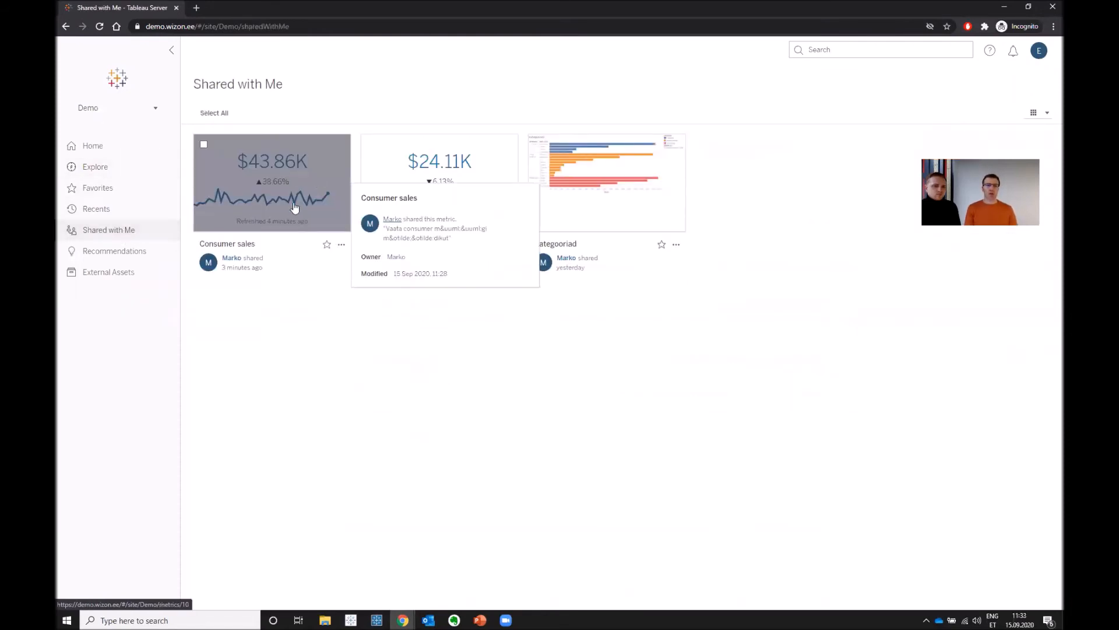
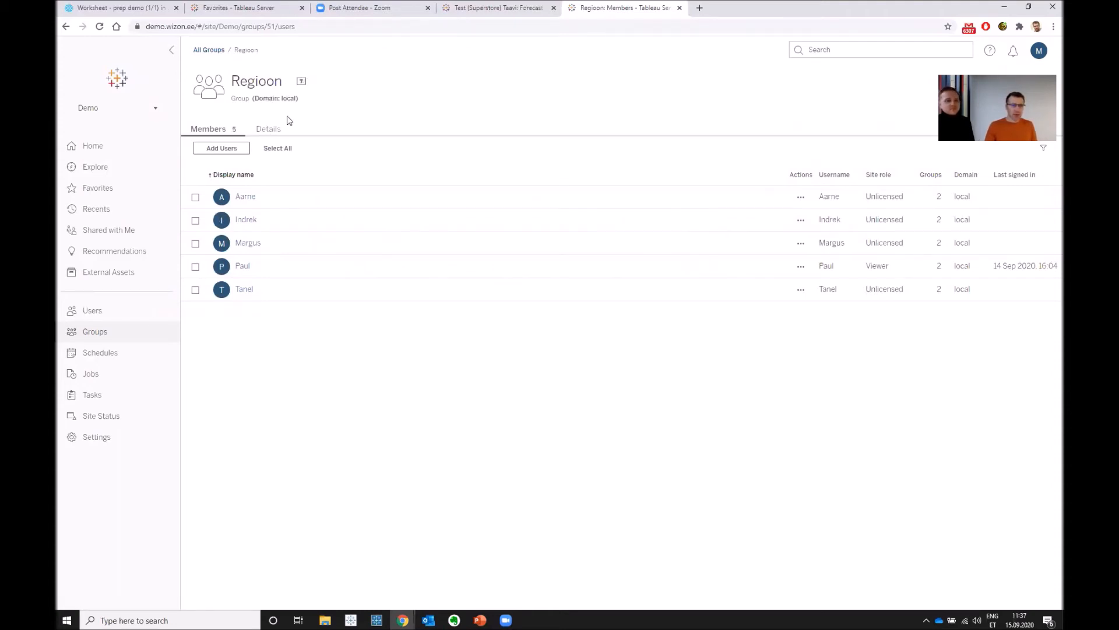
- In the Regioon group's details, enable granting a role on sign-in with Viewer as the minimum site role, and save it
left_click(276, 129)
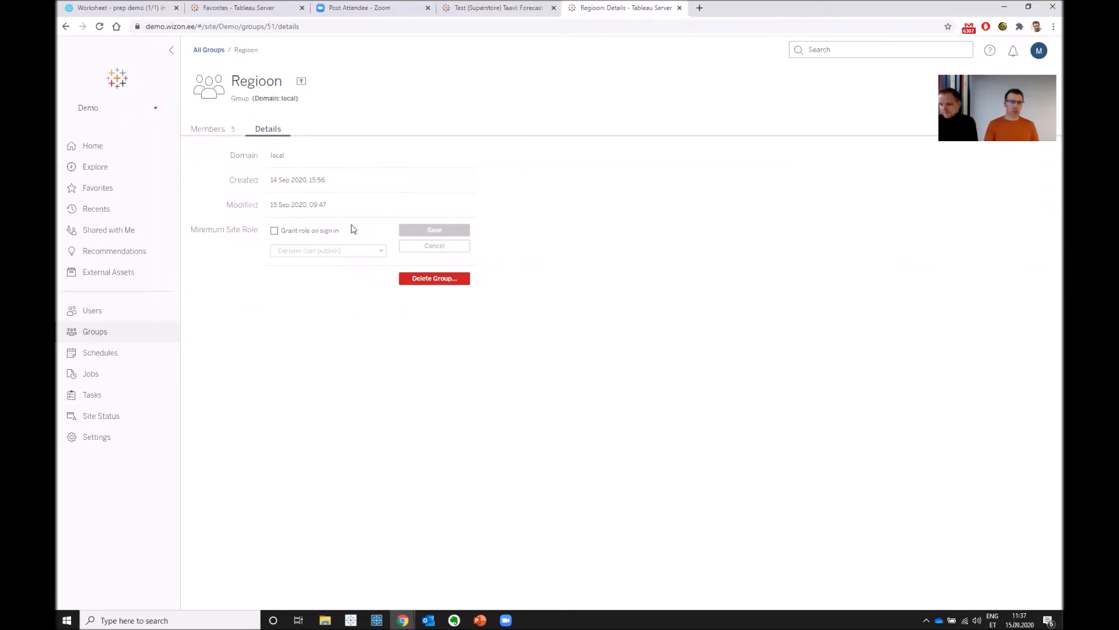
left_click(275, 231)
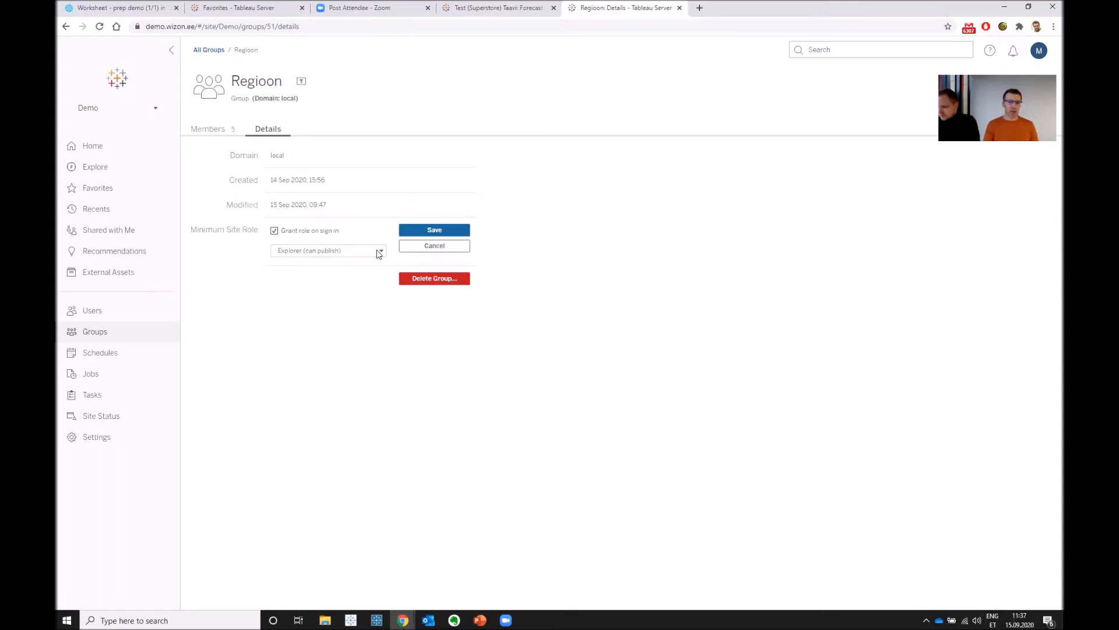
left_click(379, 250)
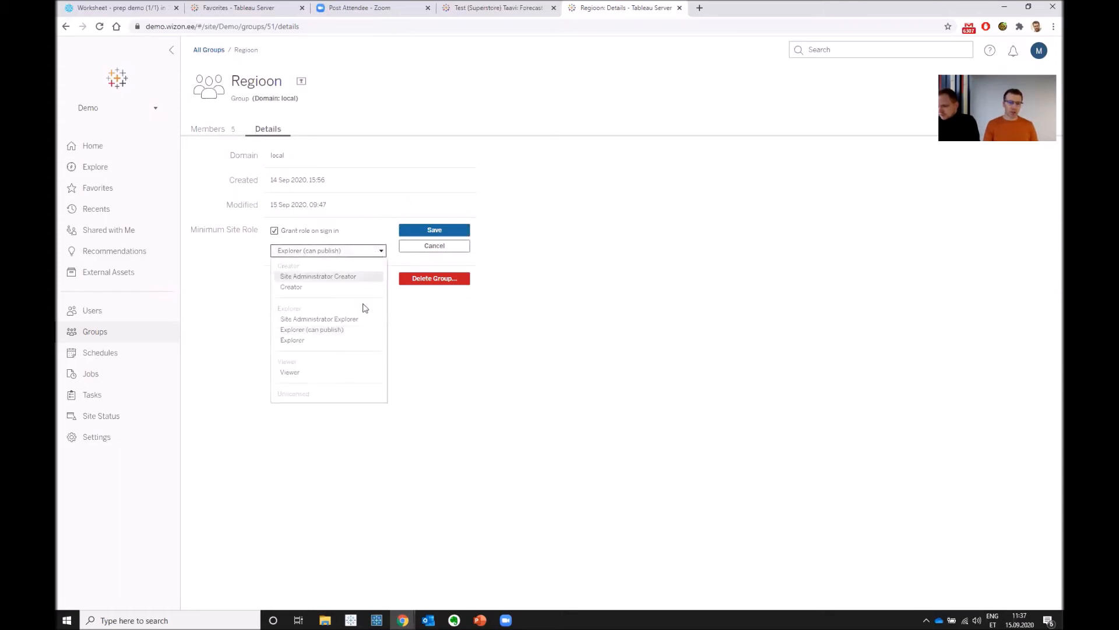
left_click(361, 375)
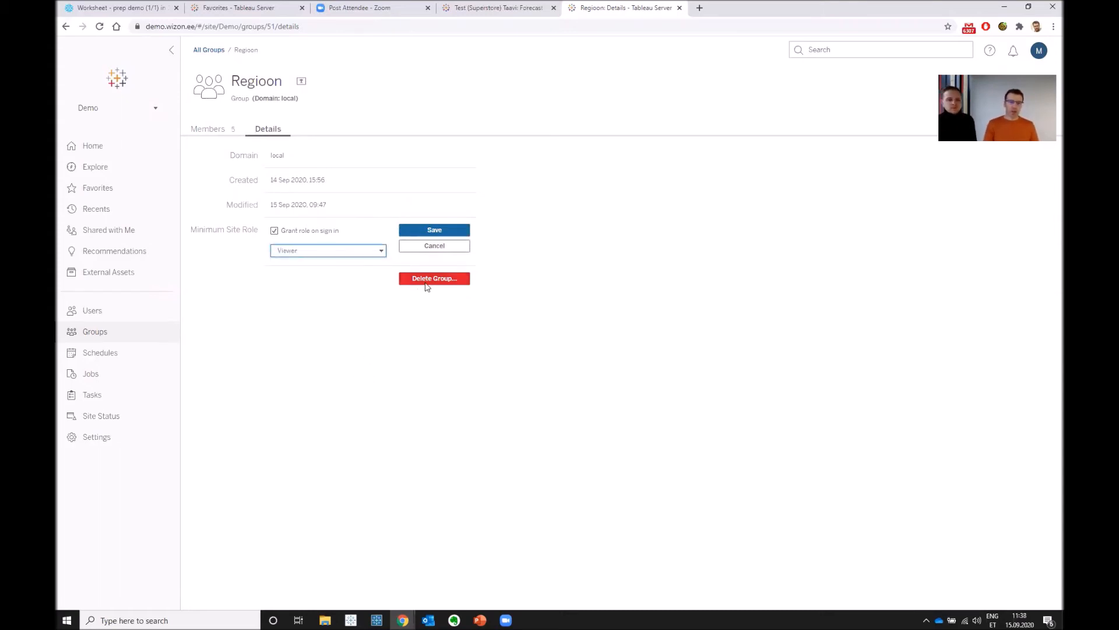
left_click(445, 232)
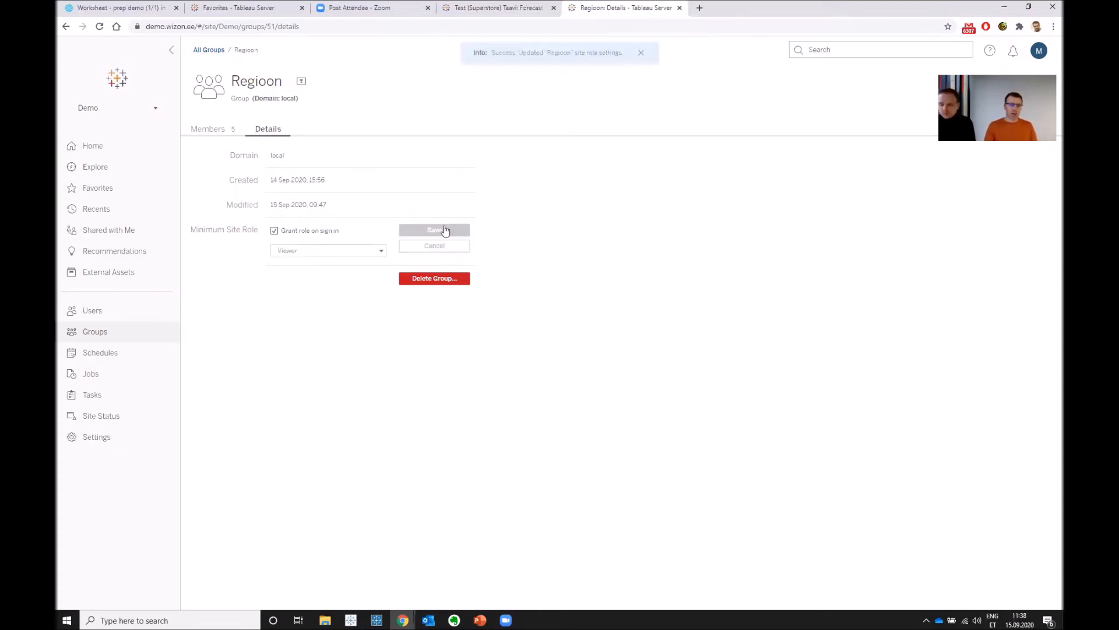
- Switch to managing all sites, check the server's license usage in its settings, and view the list of server users
left_click(154, 110)
left_click(124, 279)
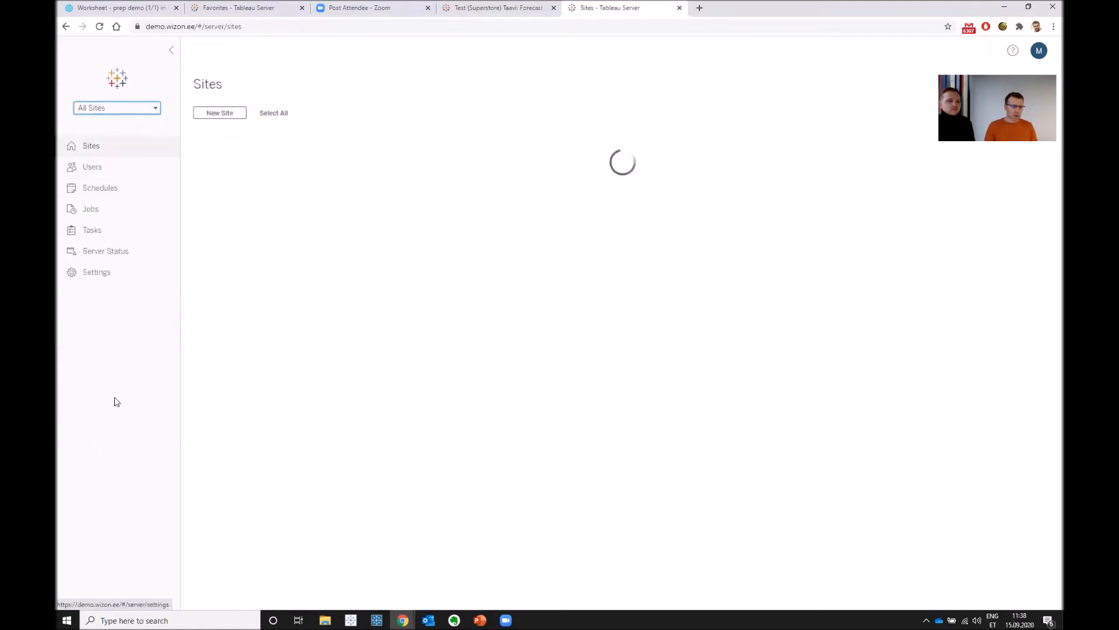
left_click(102, 274)
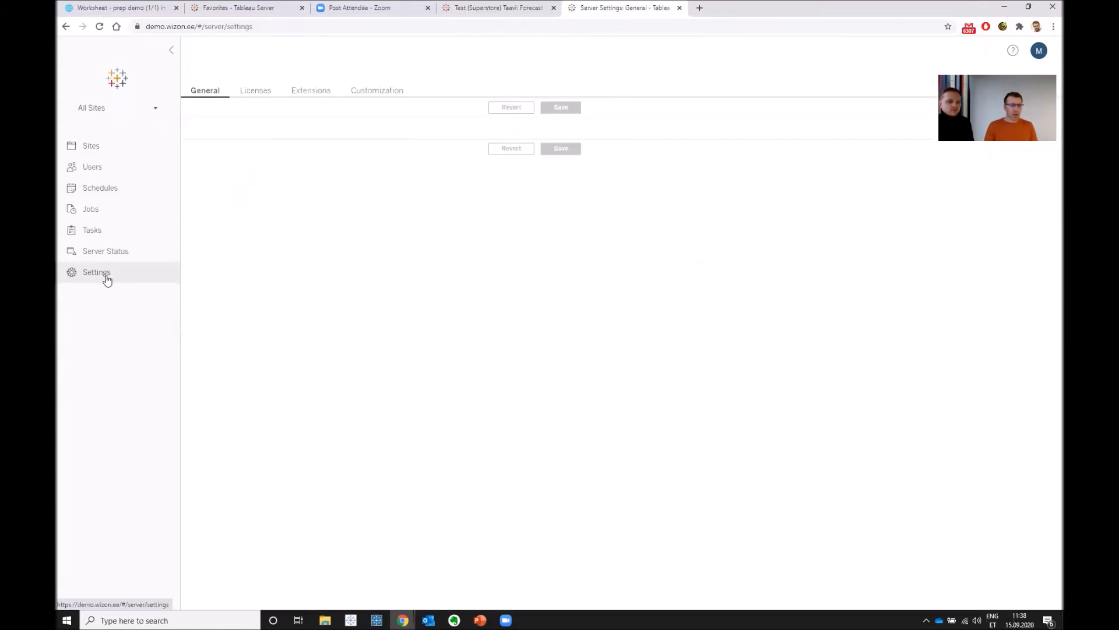
left_click(255, 91)
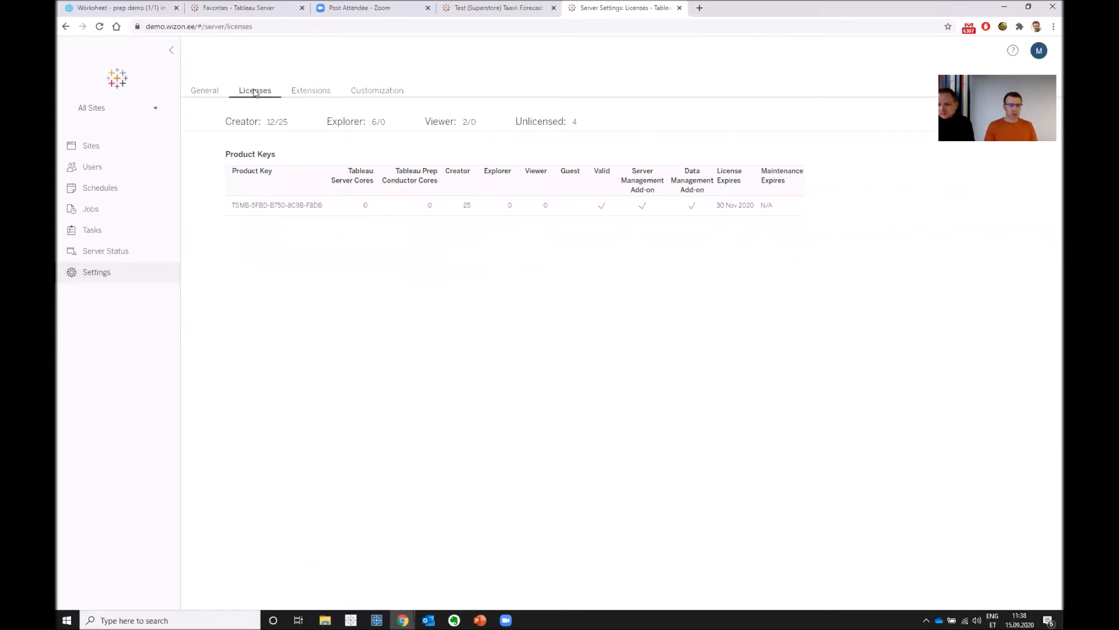
left_click(121, 165)
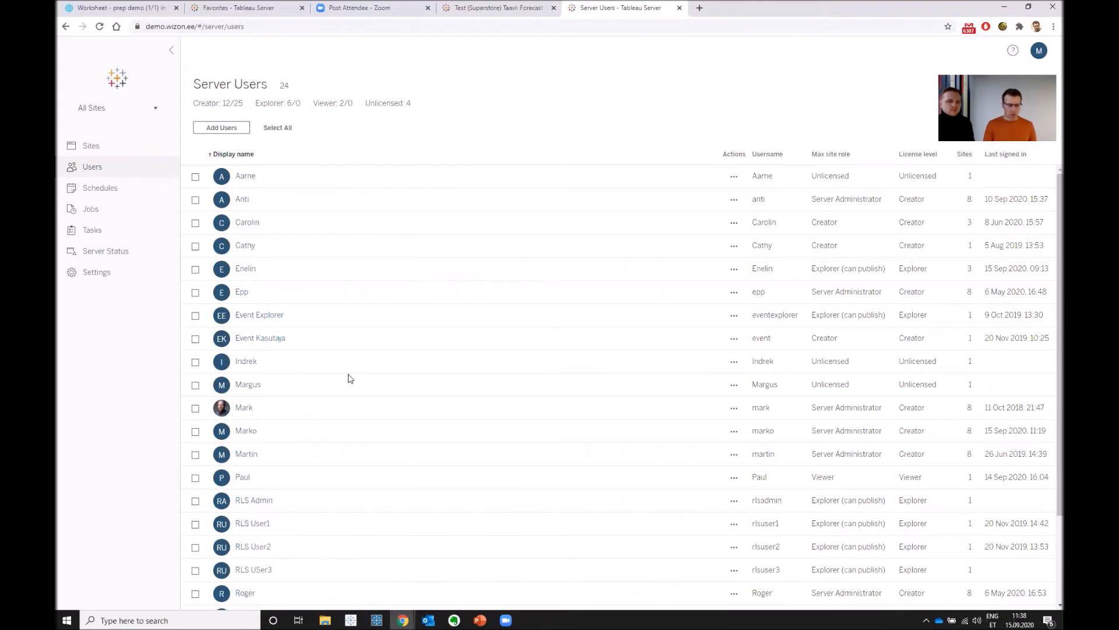
- Switch to the incognito Chrome window, sign out, and sign in with the username and password of an unlicensed Regioon group member
mouse_move(402, 619)
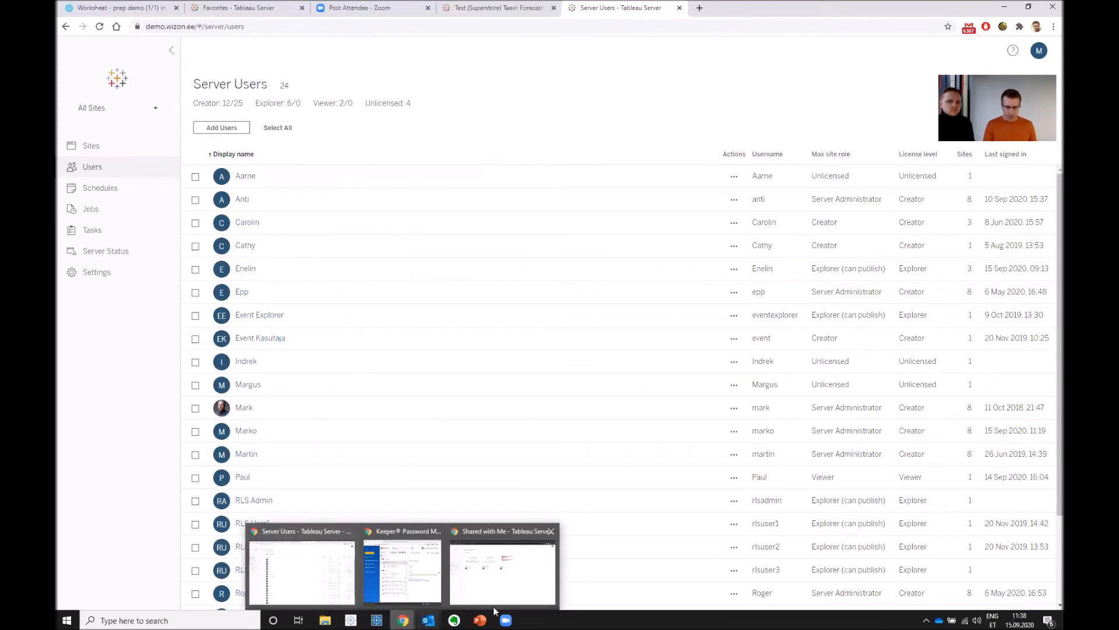
left_click(501, 569)
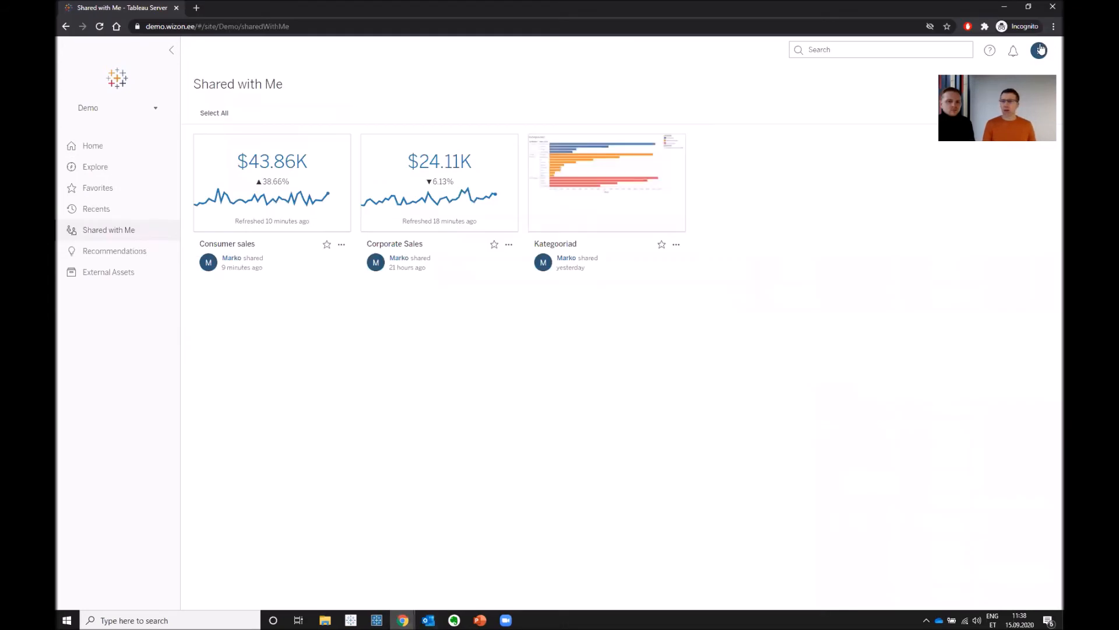
left_click(1041, 51)
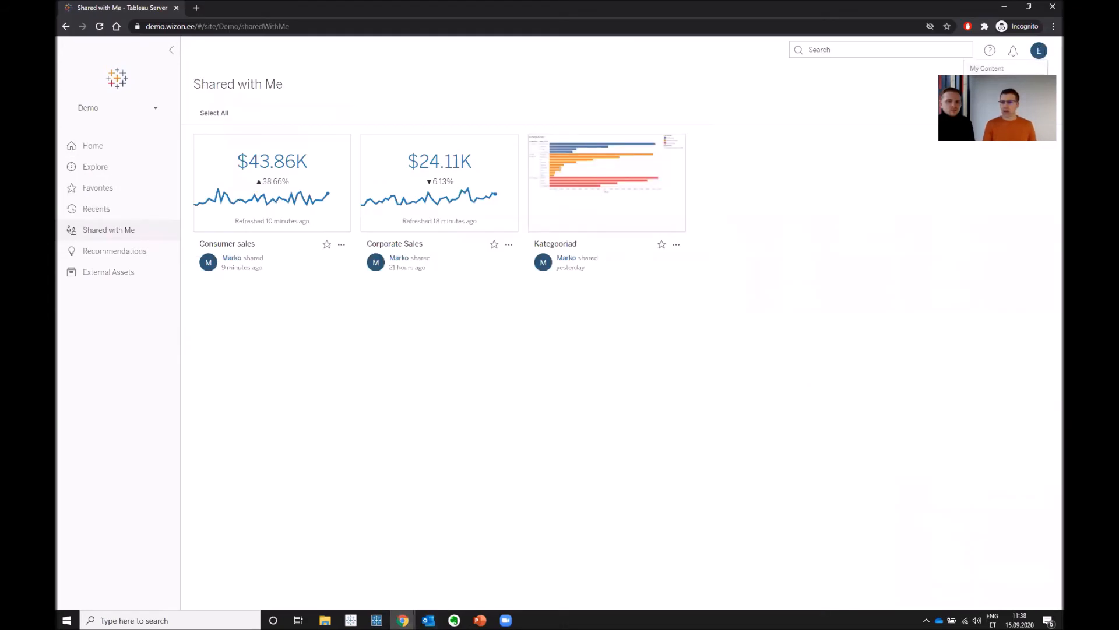
left_click(984, 101)
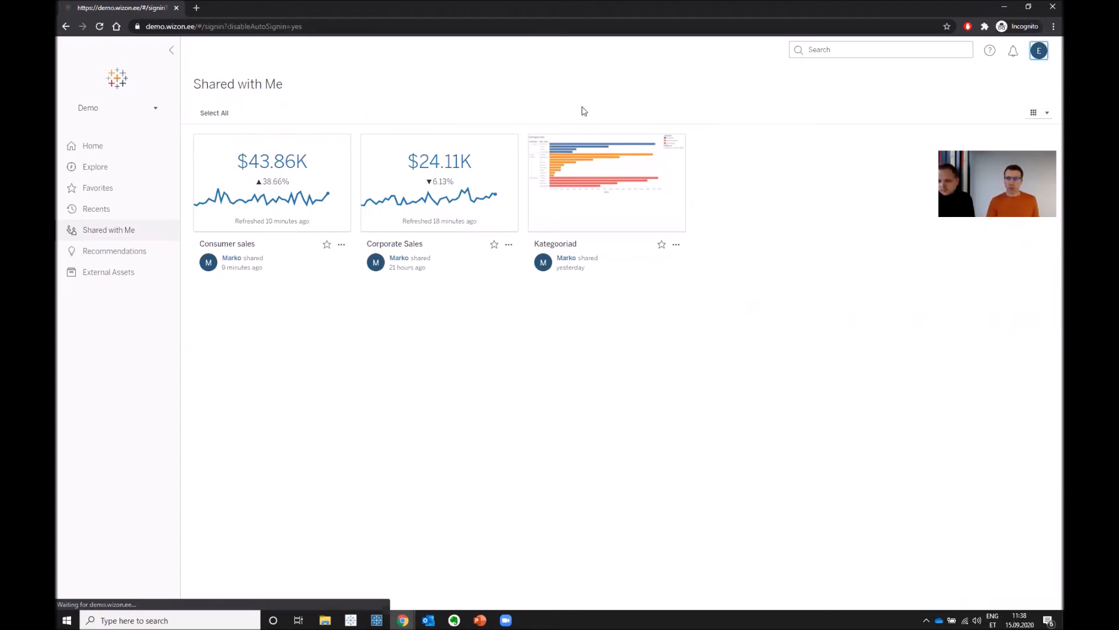
type("Inreku")
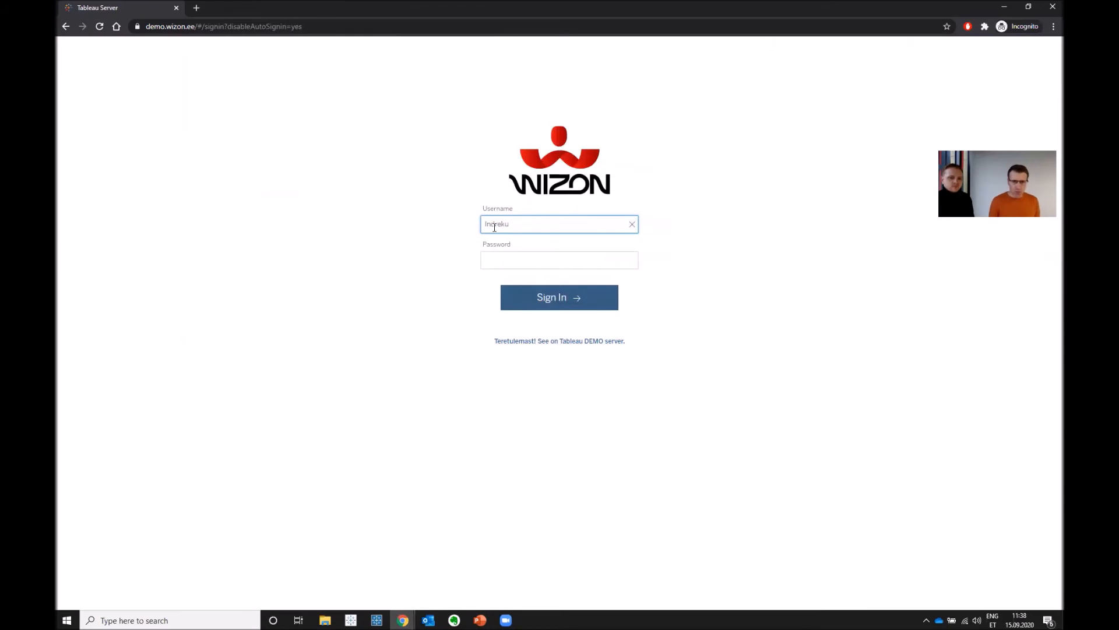
left_click(493, 255)
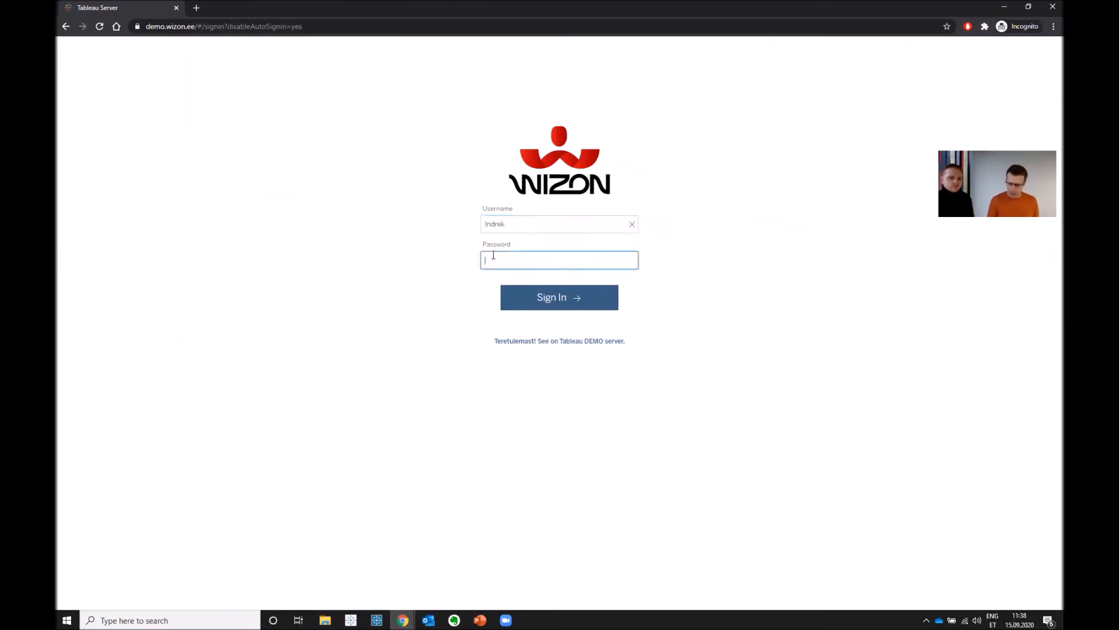
left_click(581, 295)
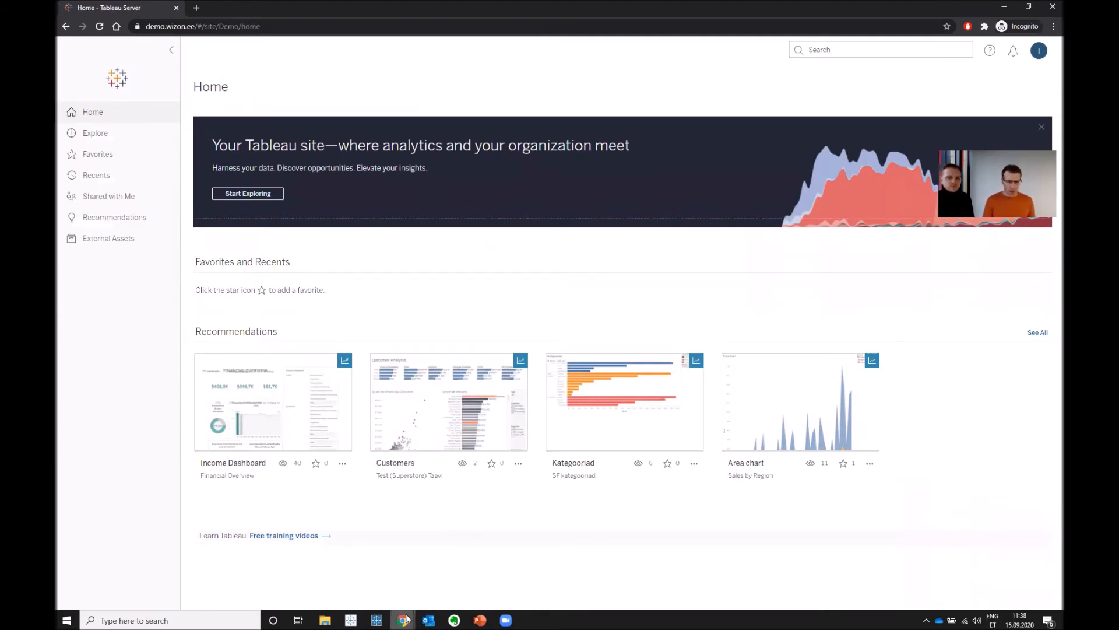
- Return to the administrator's Chrome window, check the server users, and sort the Demo site's users by last sign-in
mouse_move(406, 618)
left_click(323, 576)
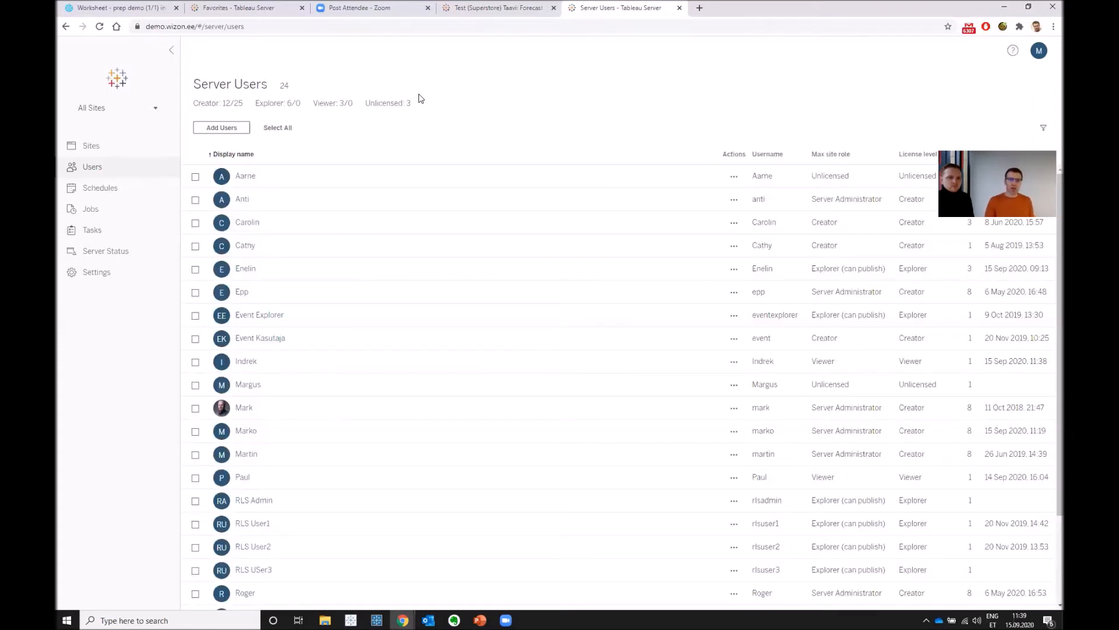
left_click(155, 110)
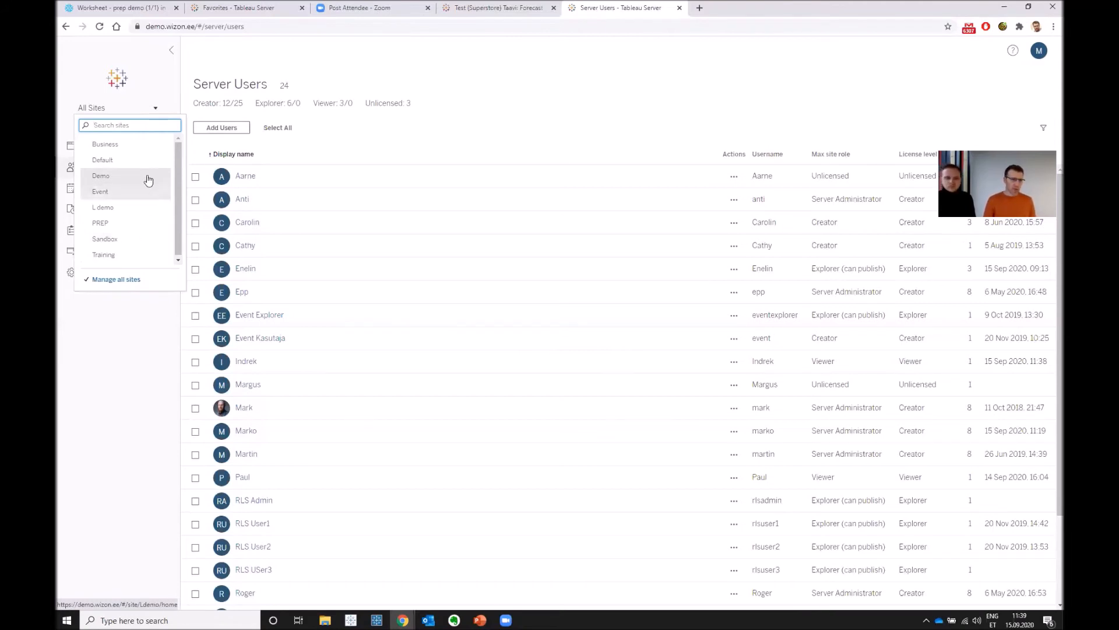
left_click(143, 180)
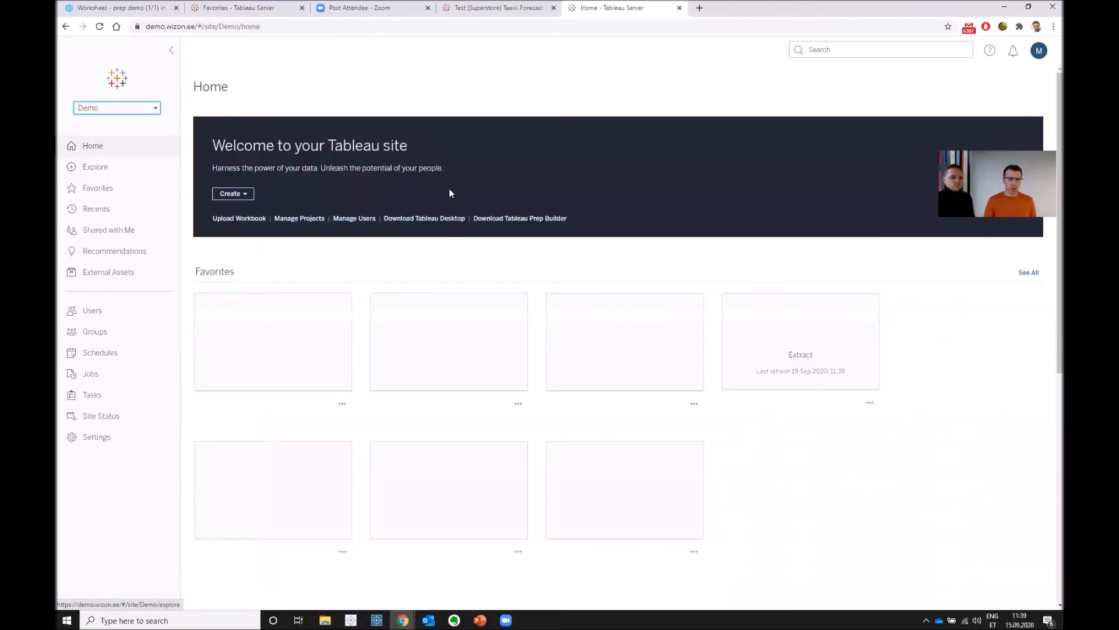
left_click(109, 315)
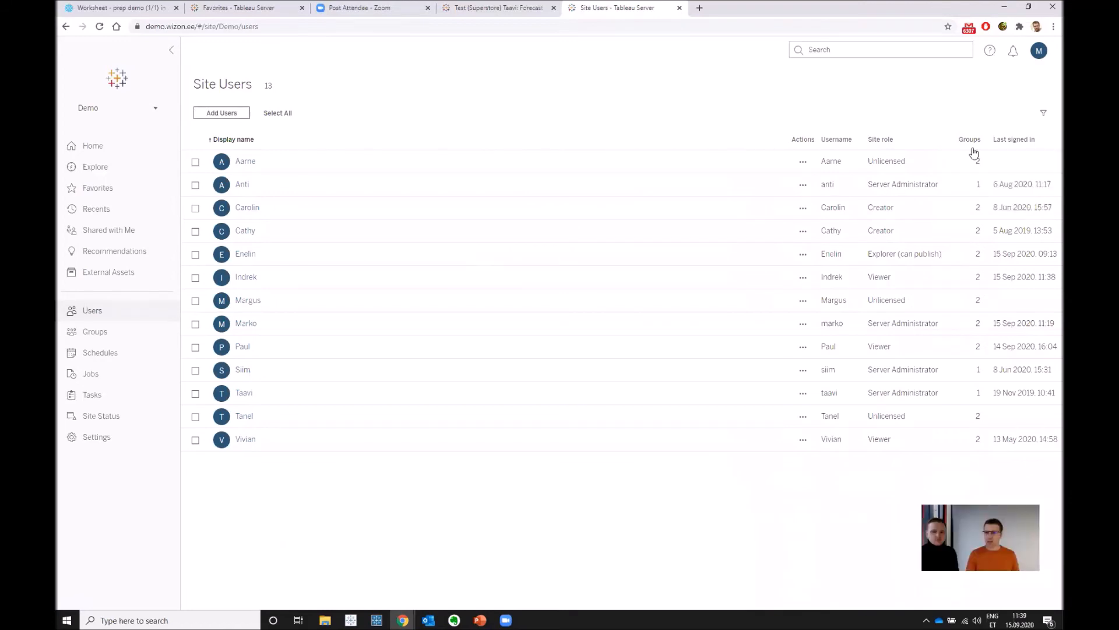
left_click(1011, 140)
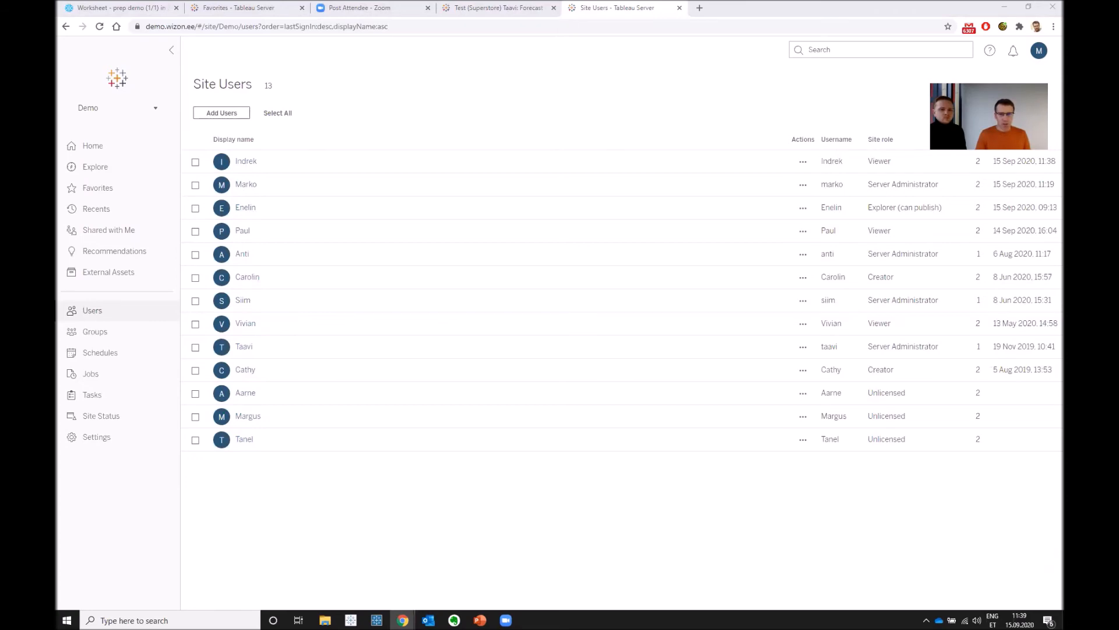
- Bring up the tableau_eula.pdf window, read the Authorized User definition enlarged, and close the document
key("alt+Tab")
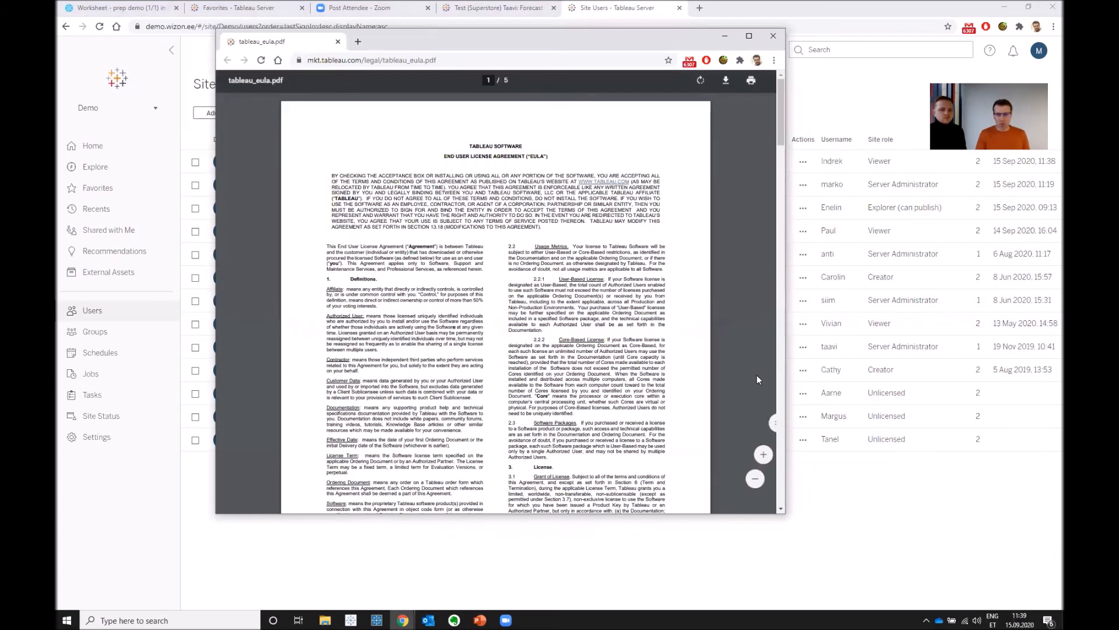
scroll(548, 363, "up", 4, "ctrl")
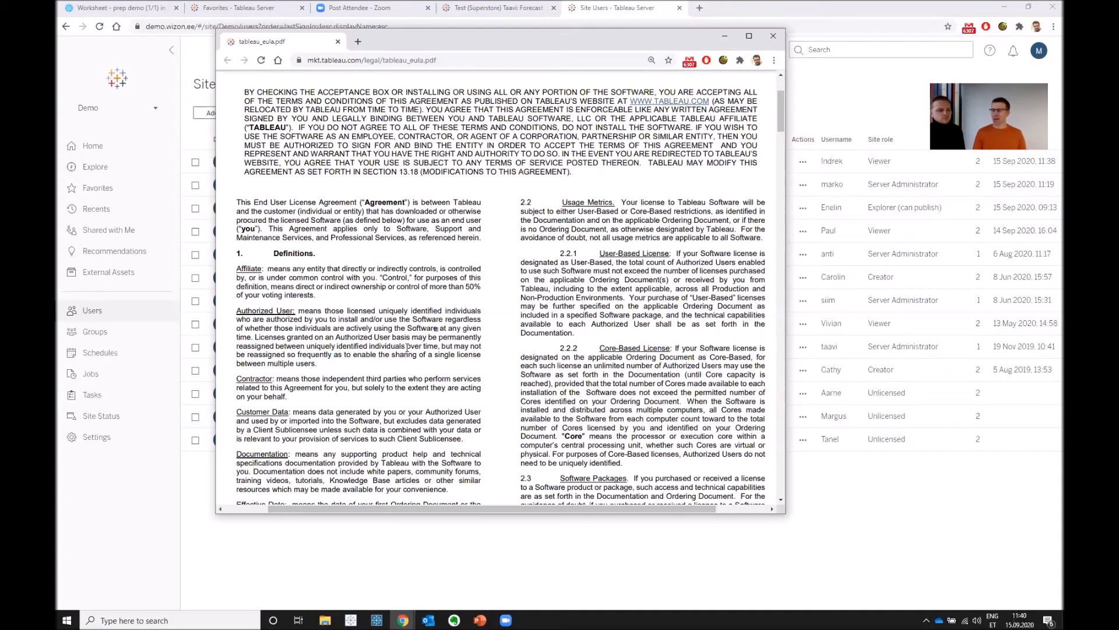
left_click(774, 37)
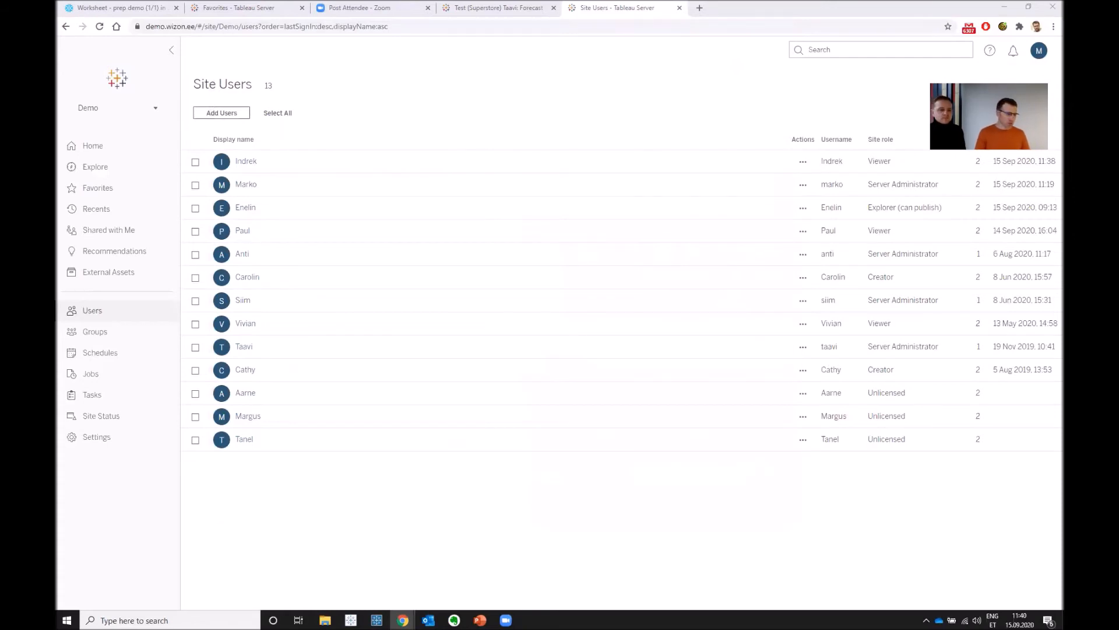
- Switch to PowerPoint to review the Tableau Server feature slide, and return to the administrator's Chrome window
left_click(480, 620)
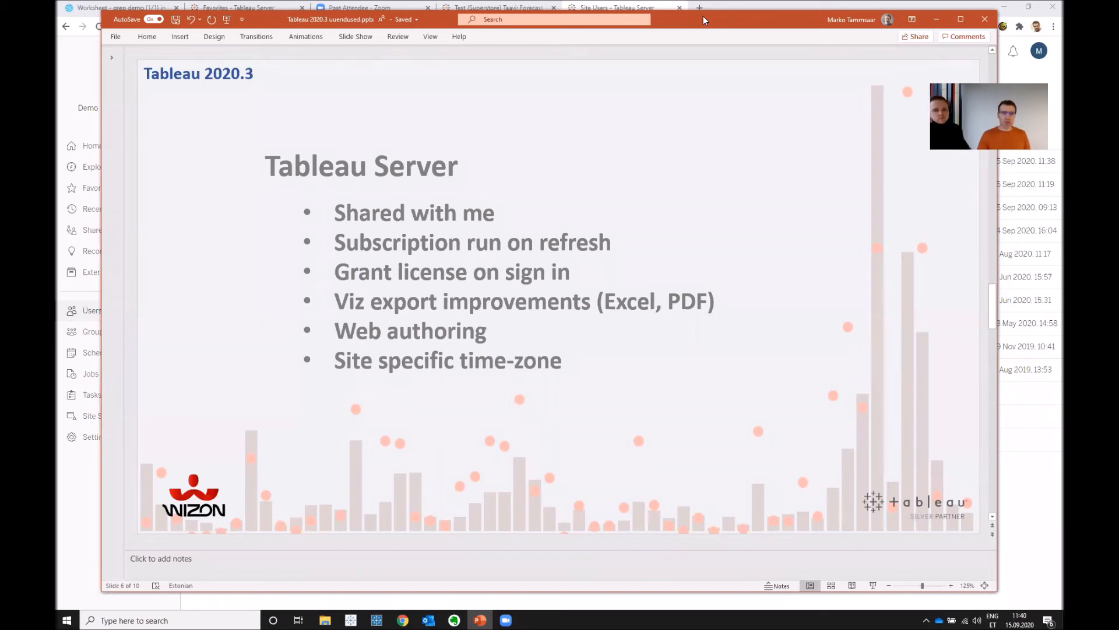
left_click_drag(703, 18, 696, 134)
left_click(581, 13)
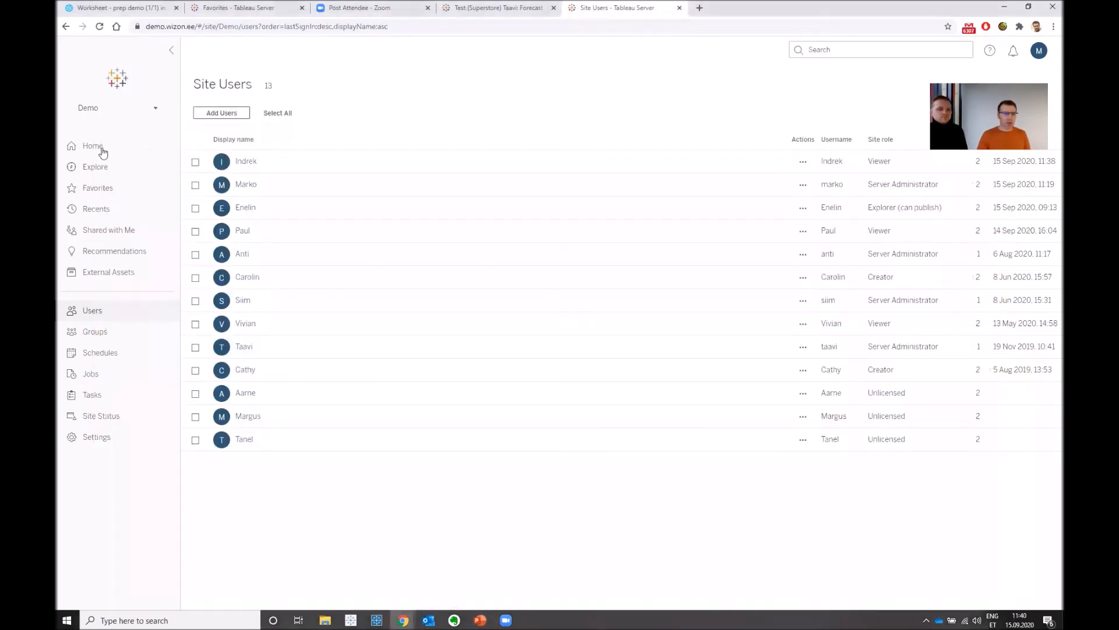
- Download the crosstab of the Area chart favorite in Excel format, and view the downloaded file in Excel before closing it
left_click(115, 194)
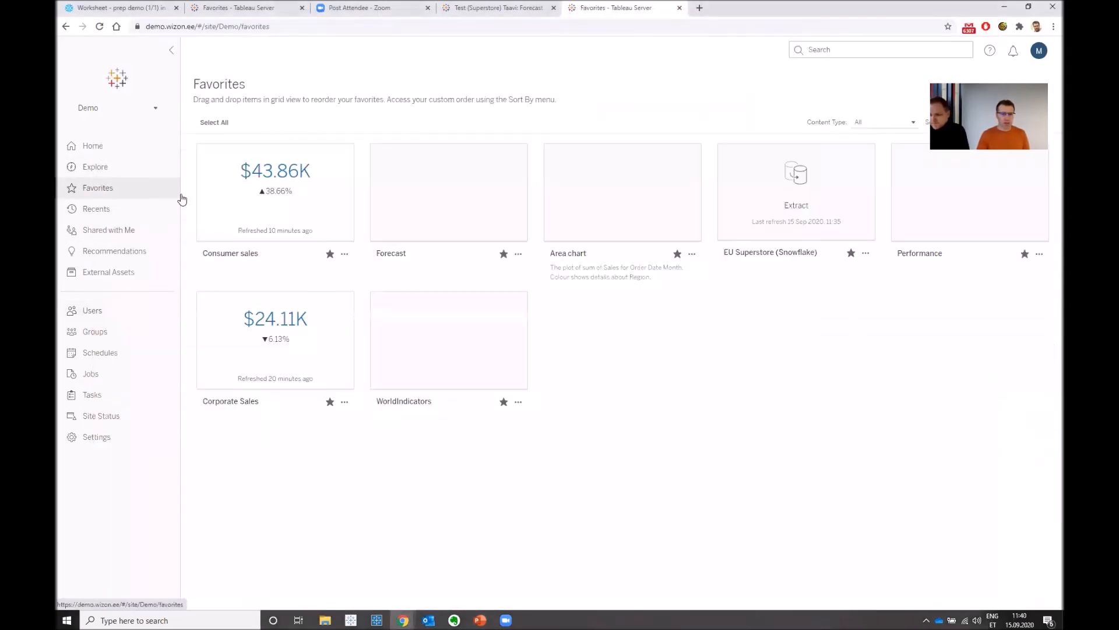
left_click(620, 215)
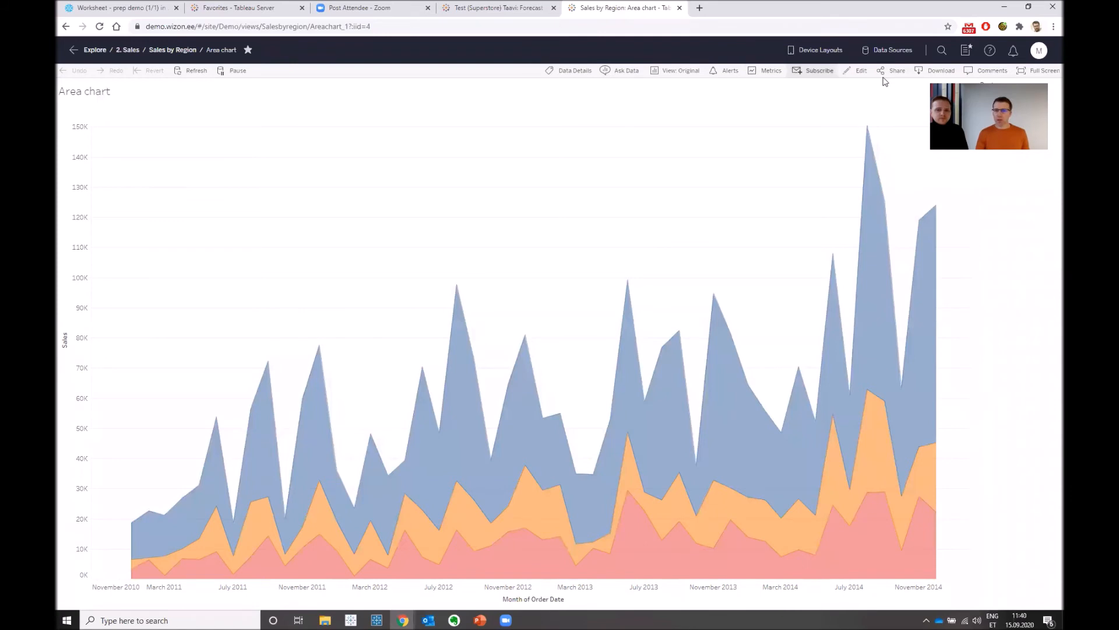
left_click(941, 71)
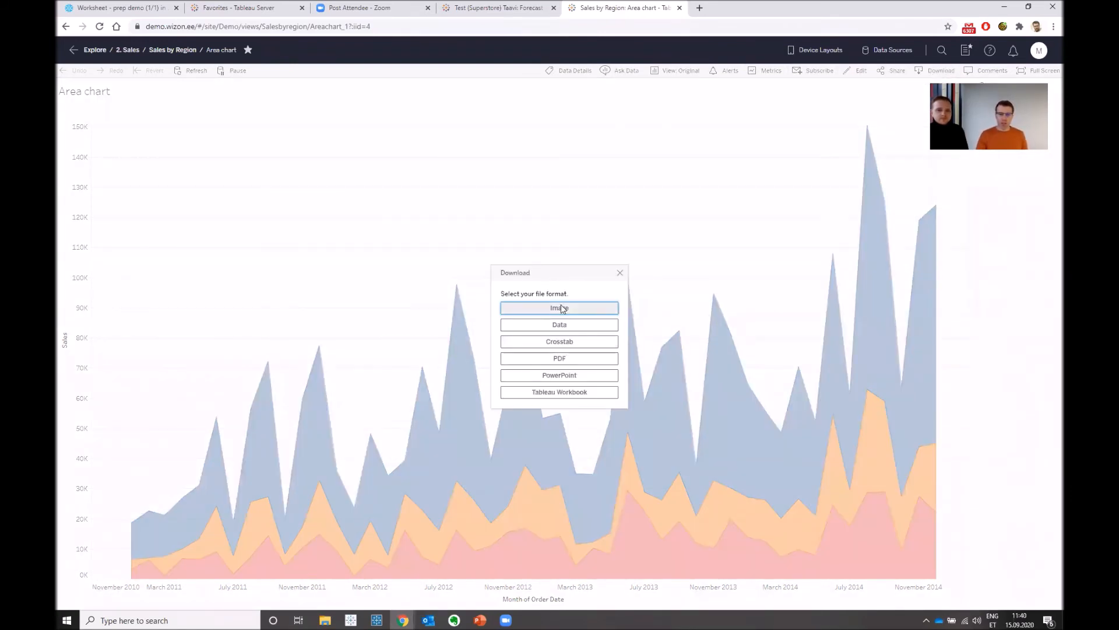
left_click(572, 344)
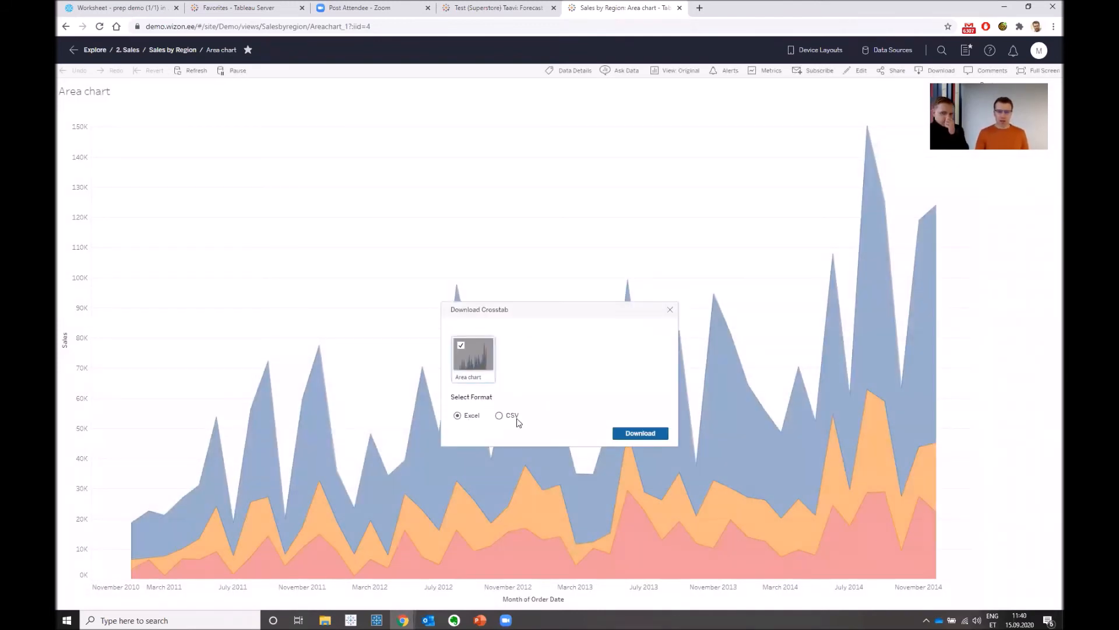
left_click(645, 435)
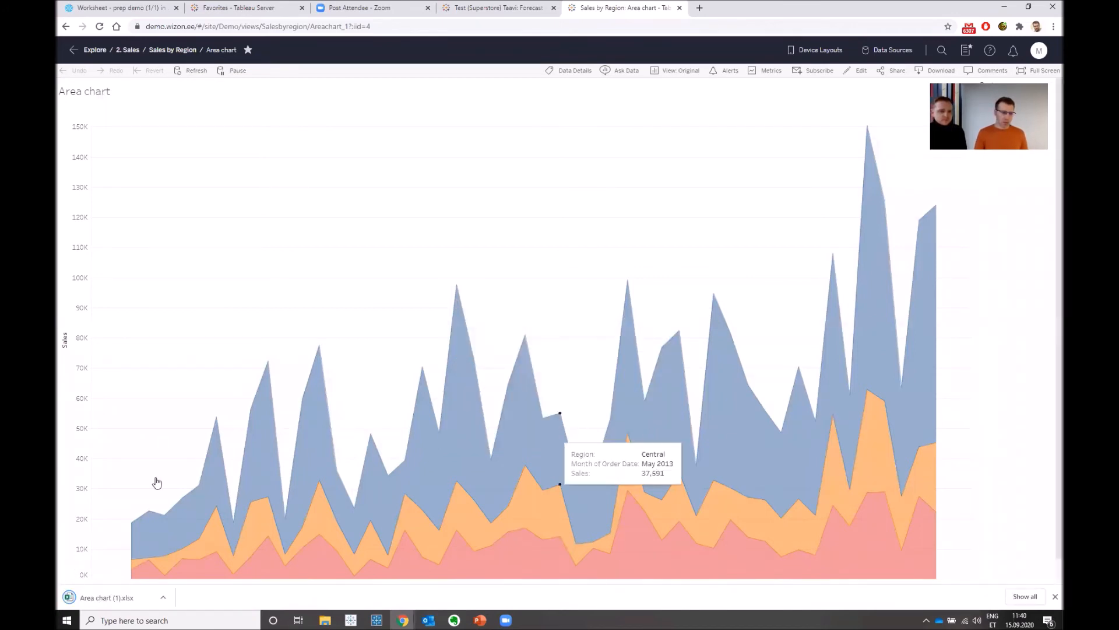
left_click(108, 600)
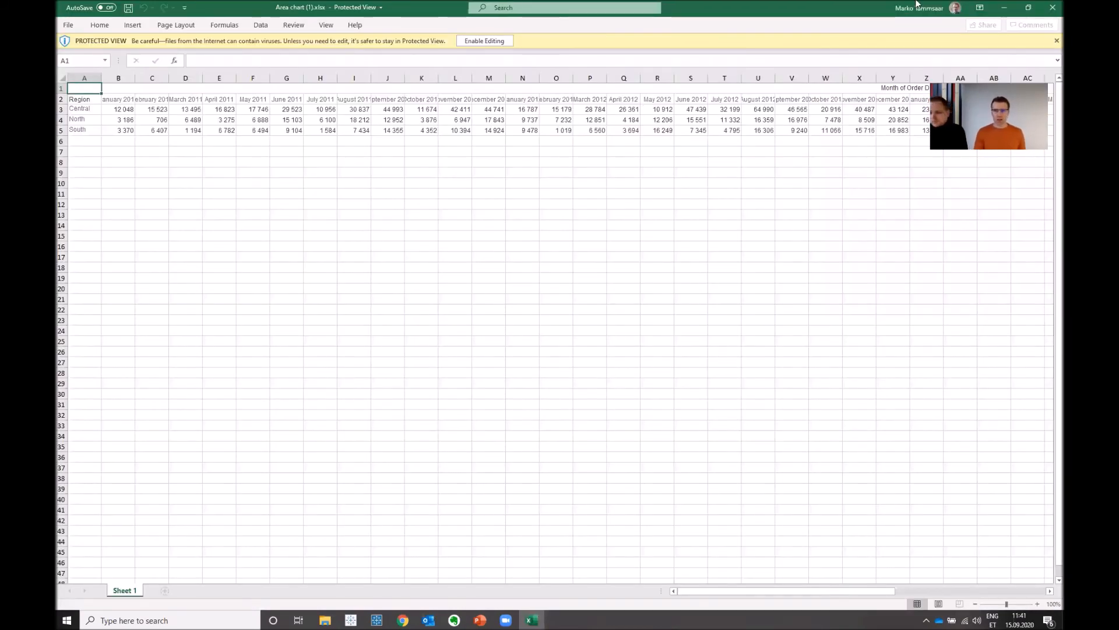
left_click(1052, 8)
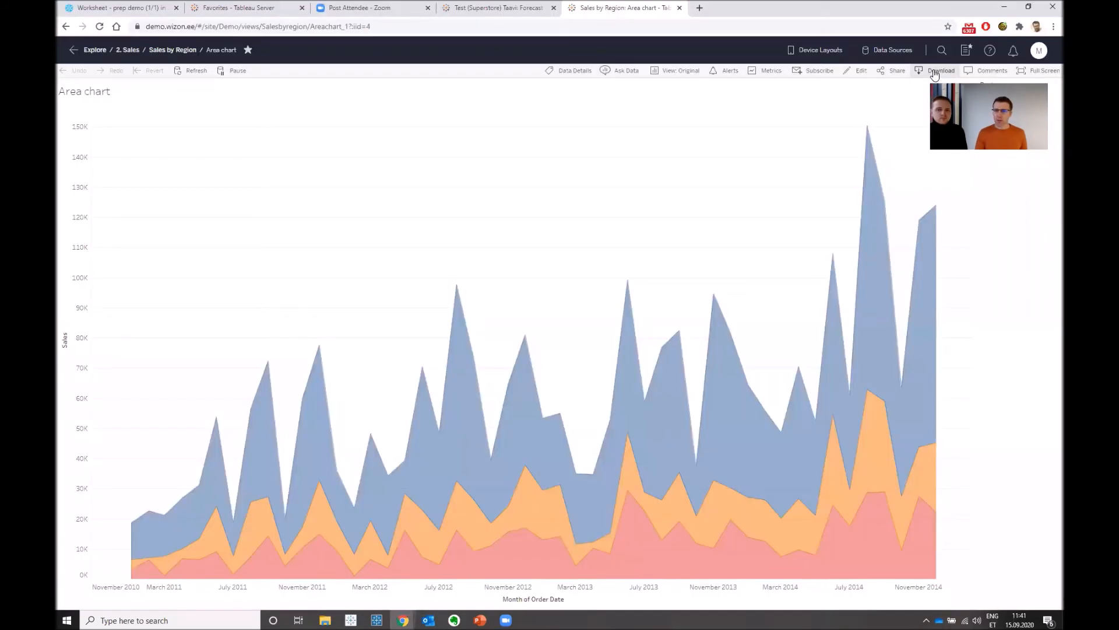
- Download this Area chart view as an A4 portrait PDF with automatic scaling, and open the downloaded file
left_click(935, 71)
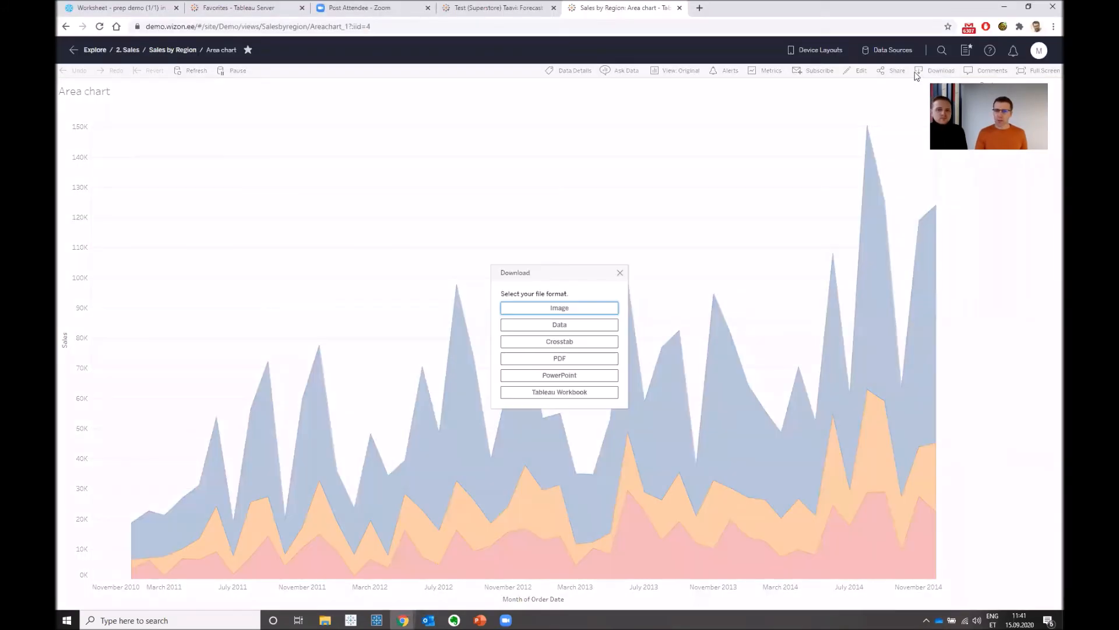
left_click(583, 358)
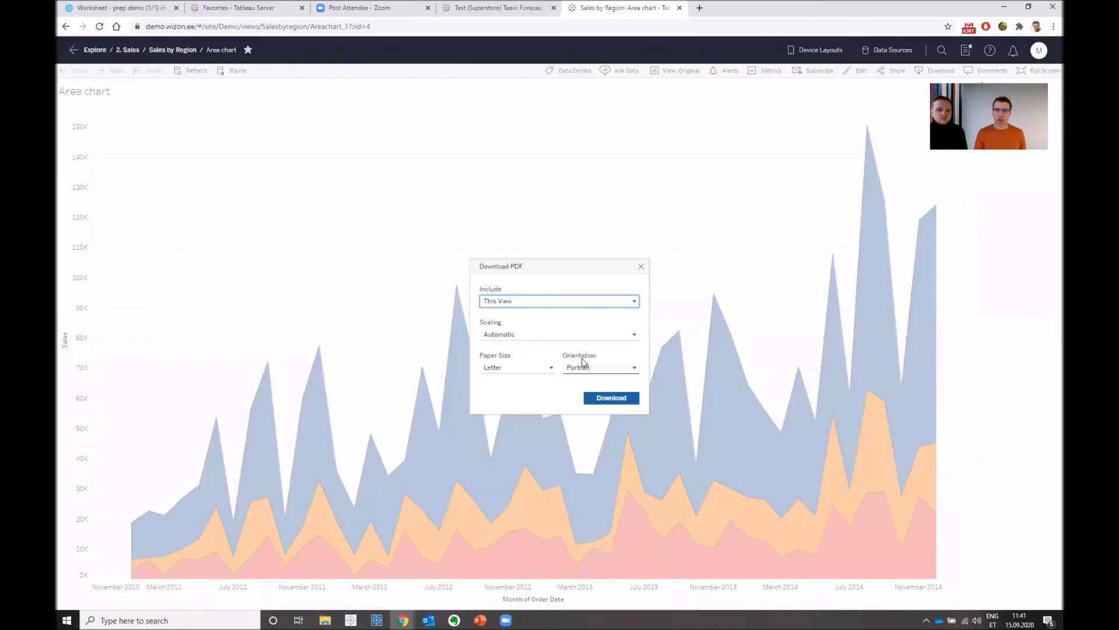
left_click(633, 336)
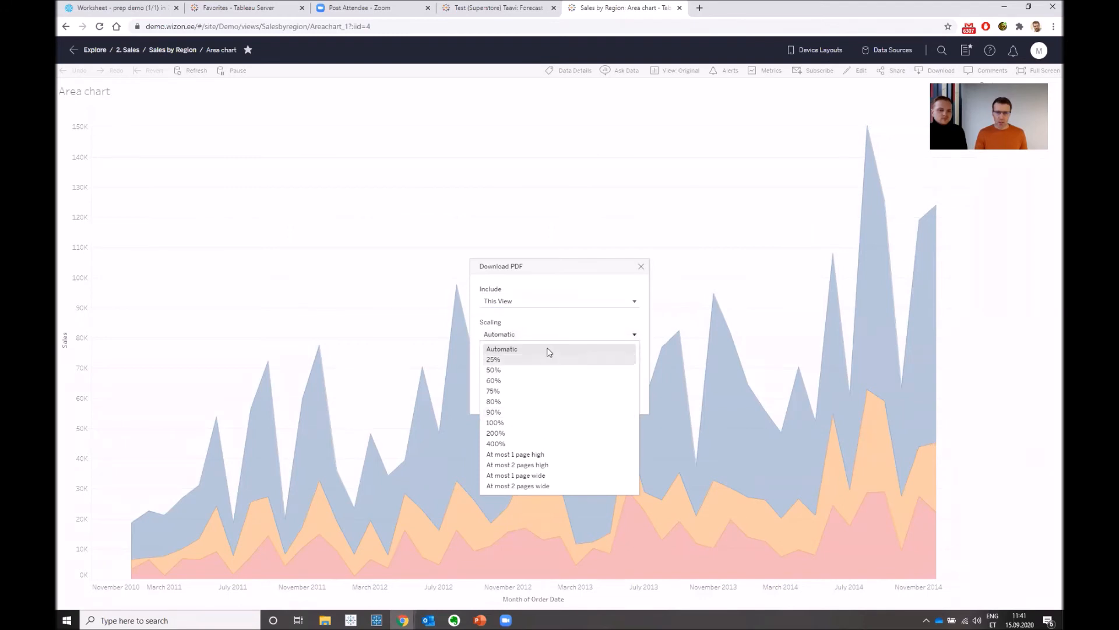
left_click(549, 351)
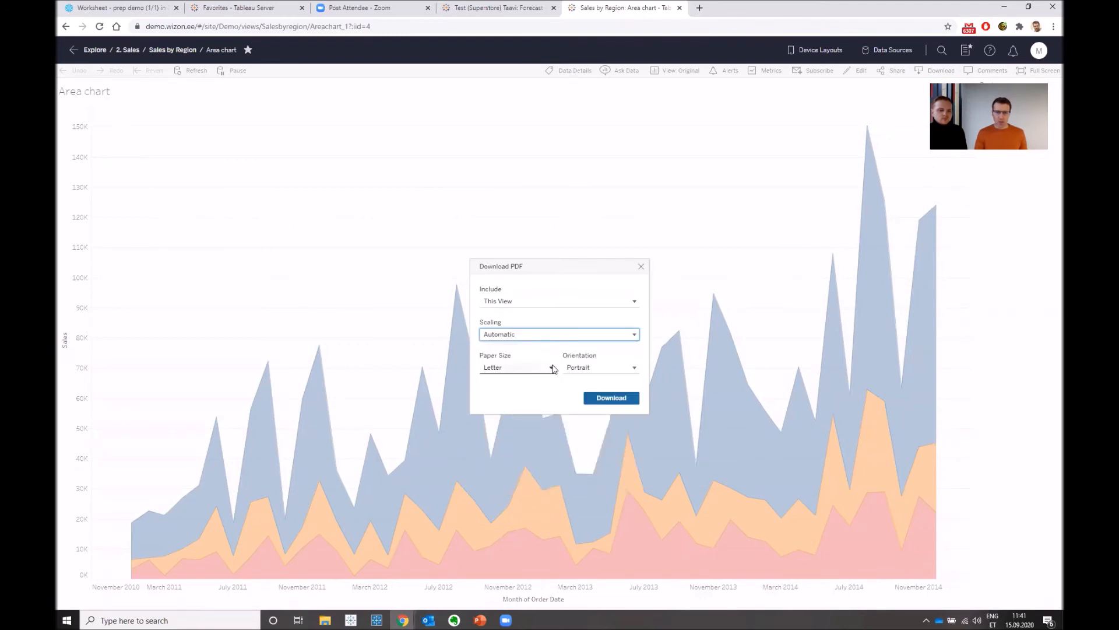
left_click(554, 369)
left_click(519, 477)
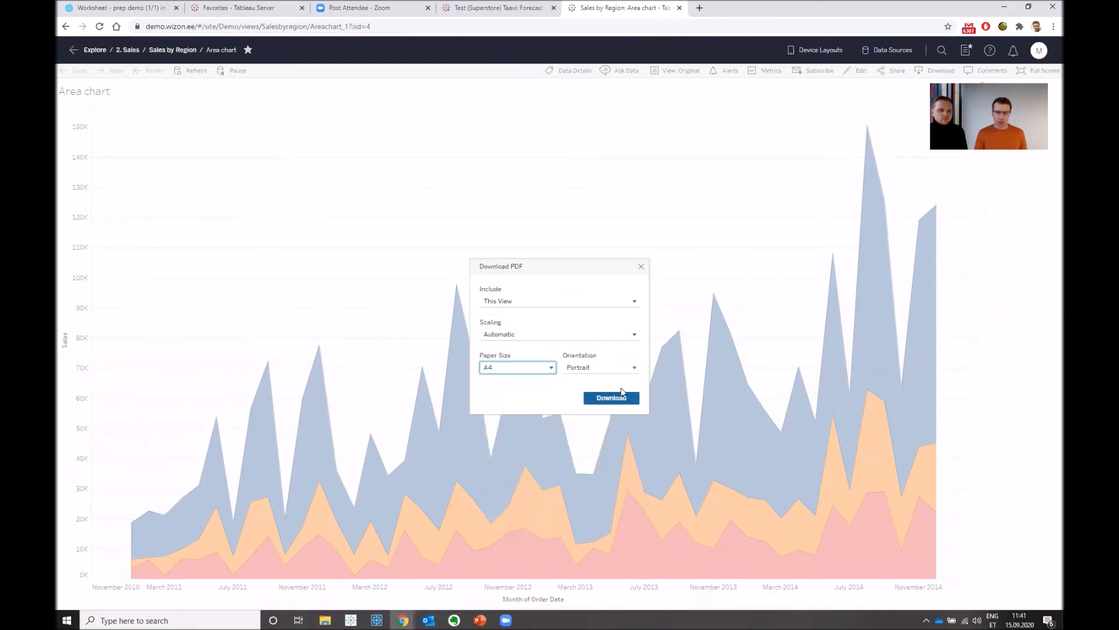
left_click(631, 368)
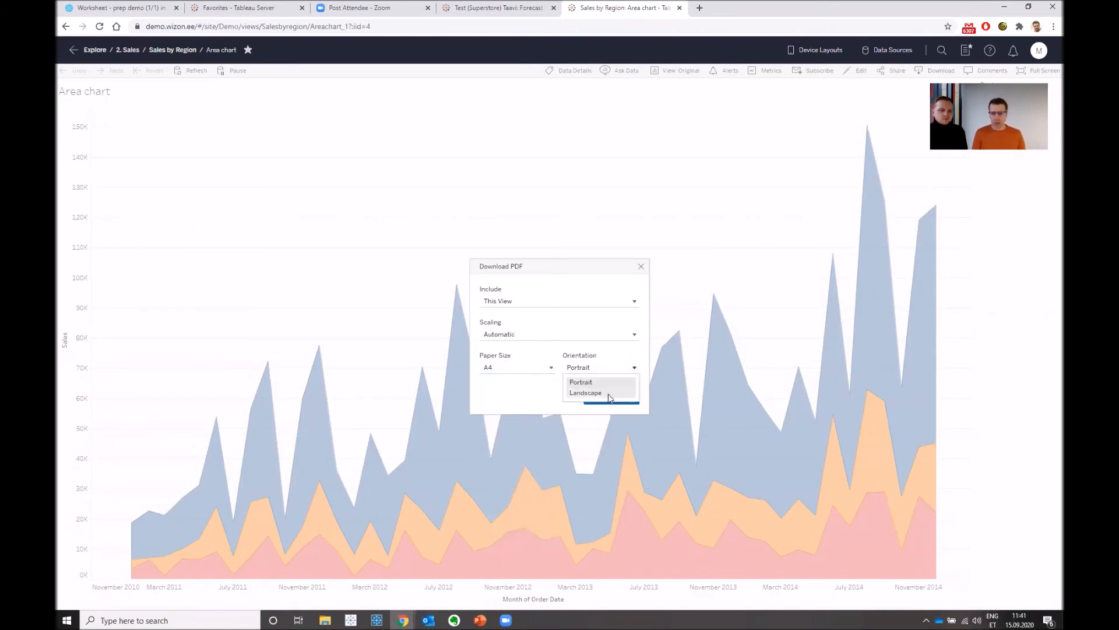
left_click(605, 271)
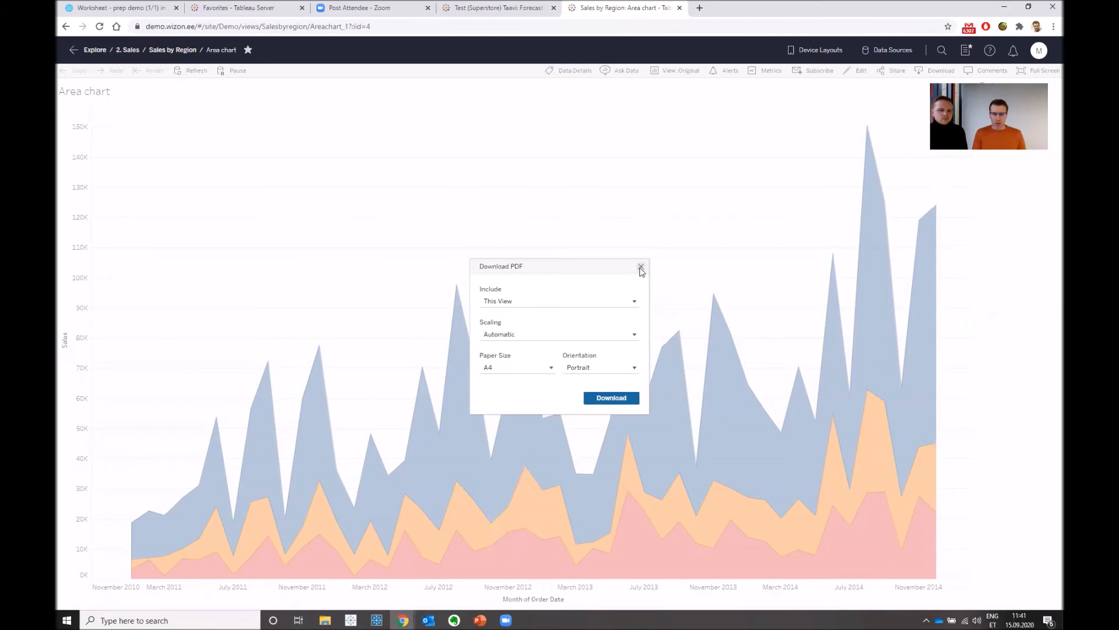
left_click(625, 398)
left_click(87, 596)
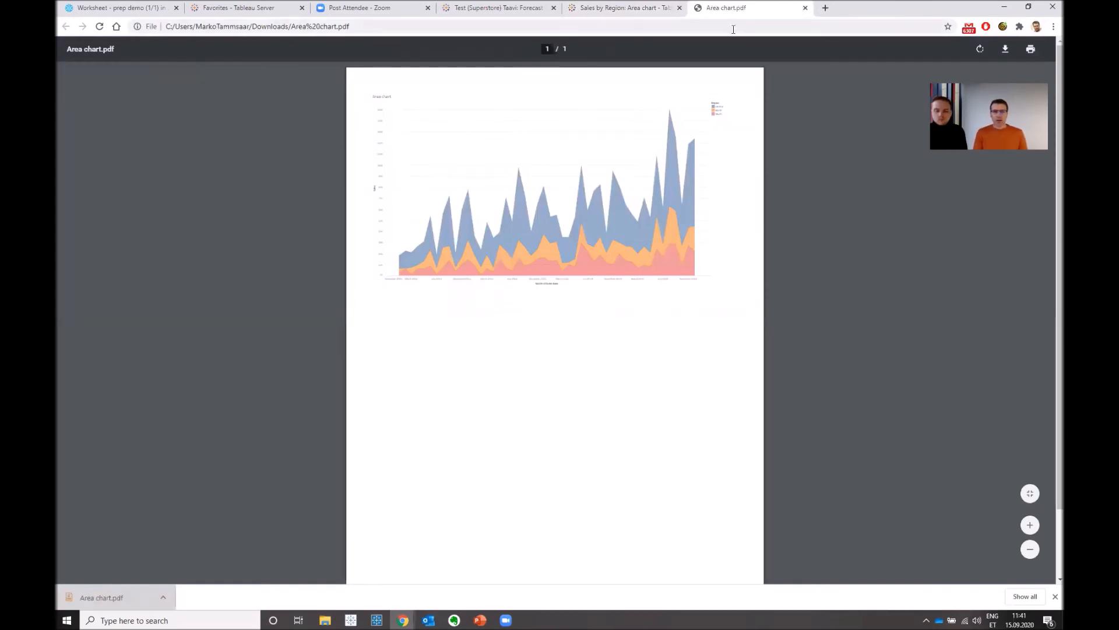
- Switch to PowerPoint to check the Tableau Server feature slide, return to Chrome, and close Area chart.pdf
key("alt+Tab")
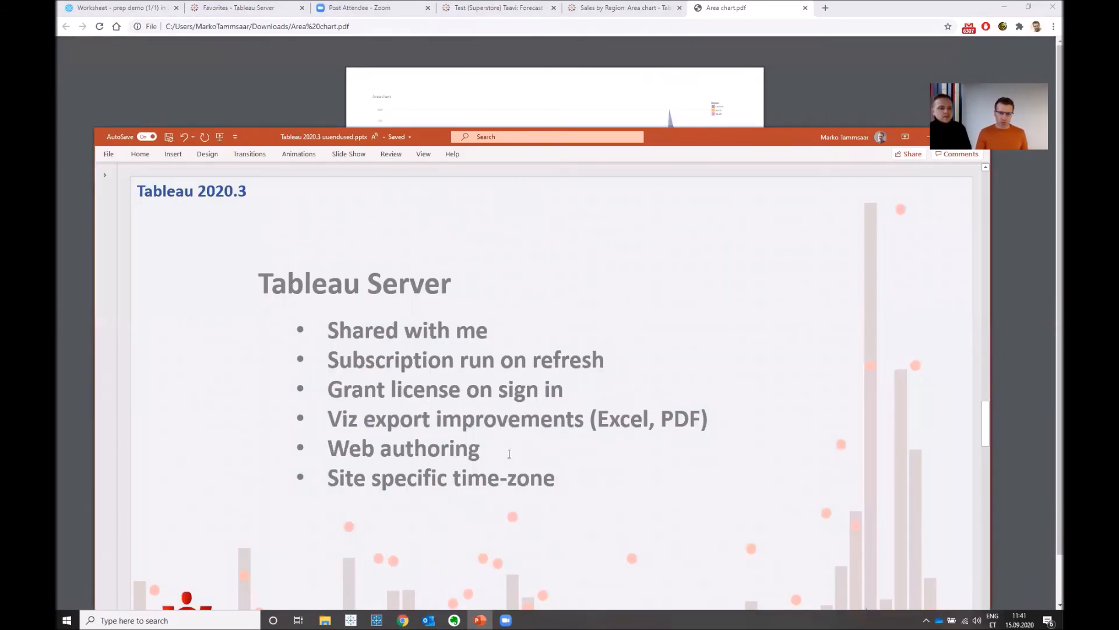
left_click(735, 121)
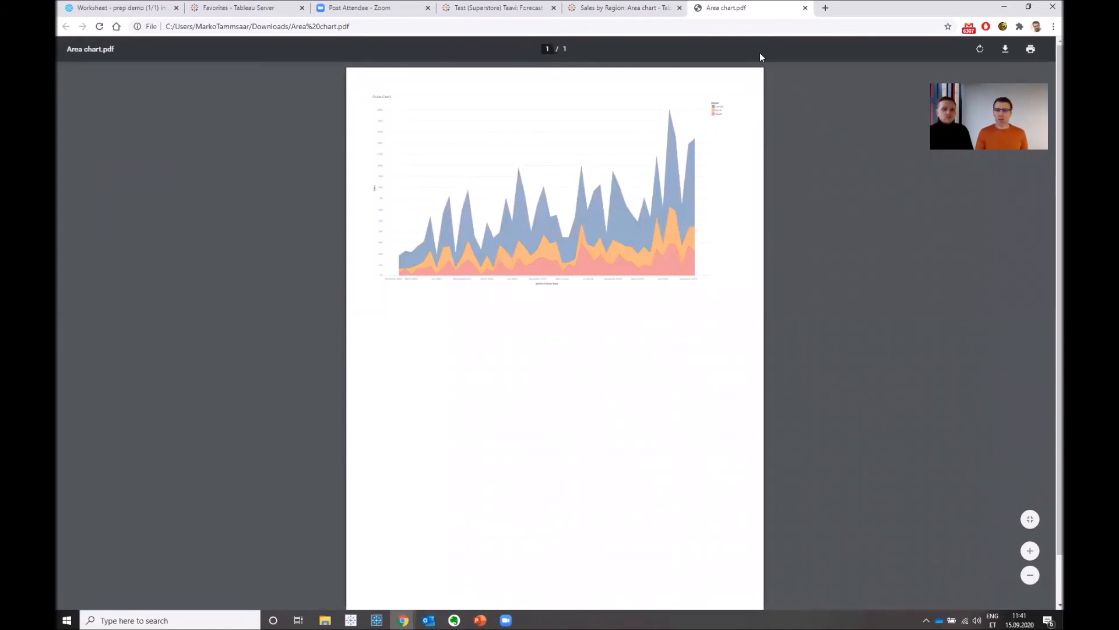
left_click(805, 8)
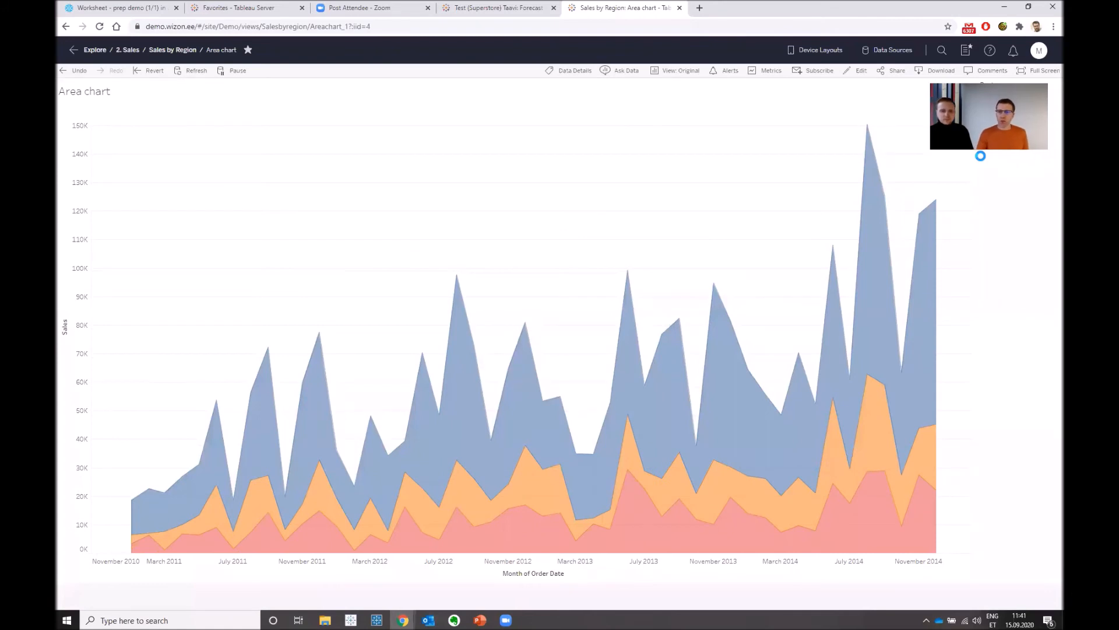
- Open the Area chart view for web editing and add a Category filter with all values selected from the list
left_click(861, 71)
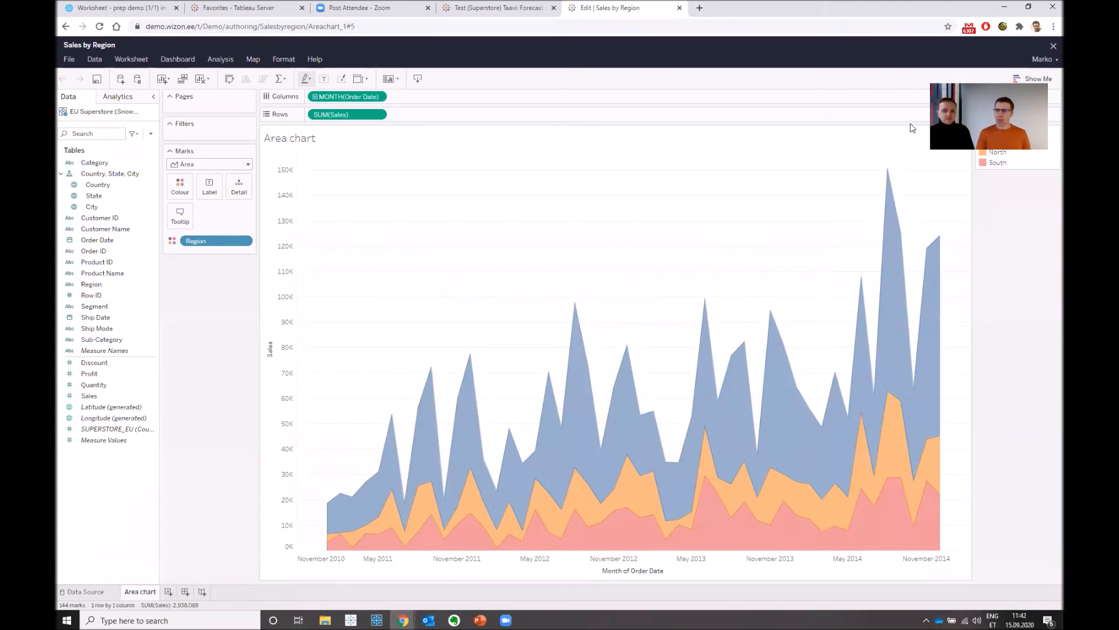
left_click_drag(106, 164, 222, 135)
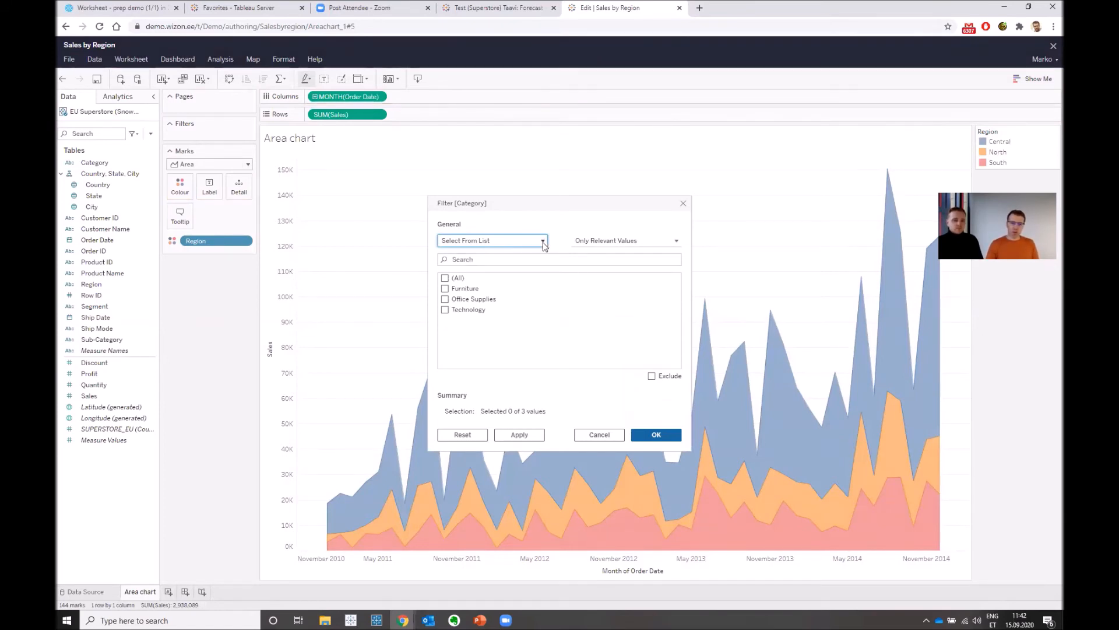
left_click(543, 245)
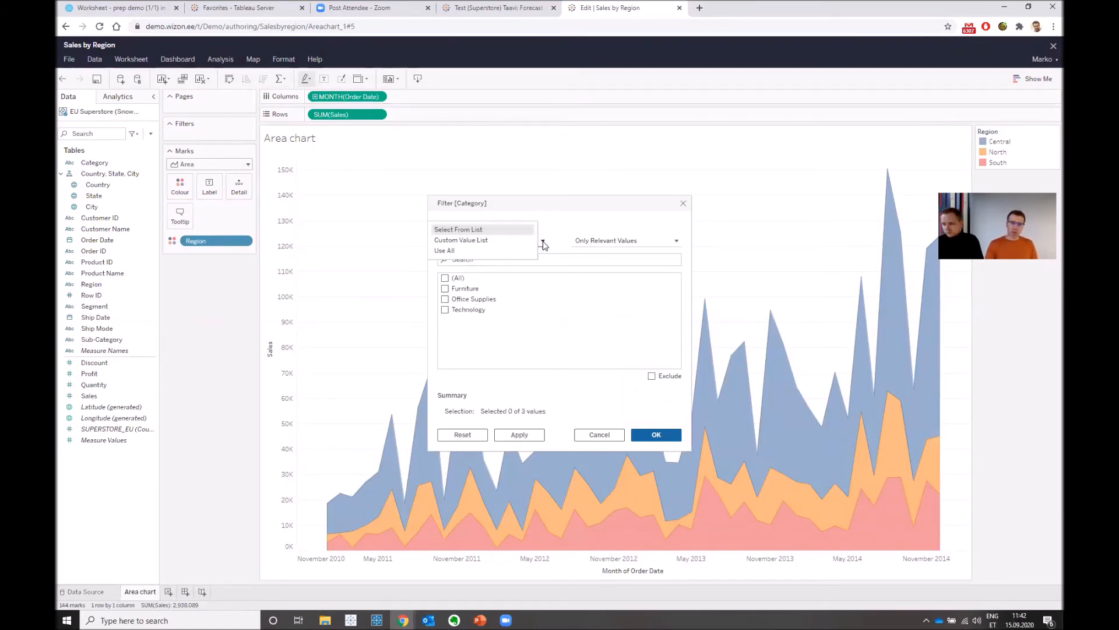
left_click(495, 230)
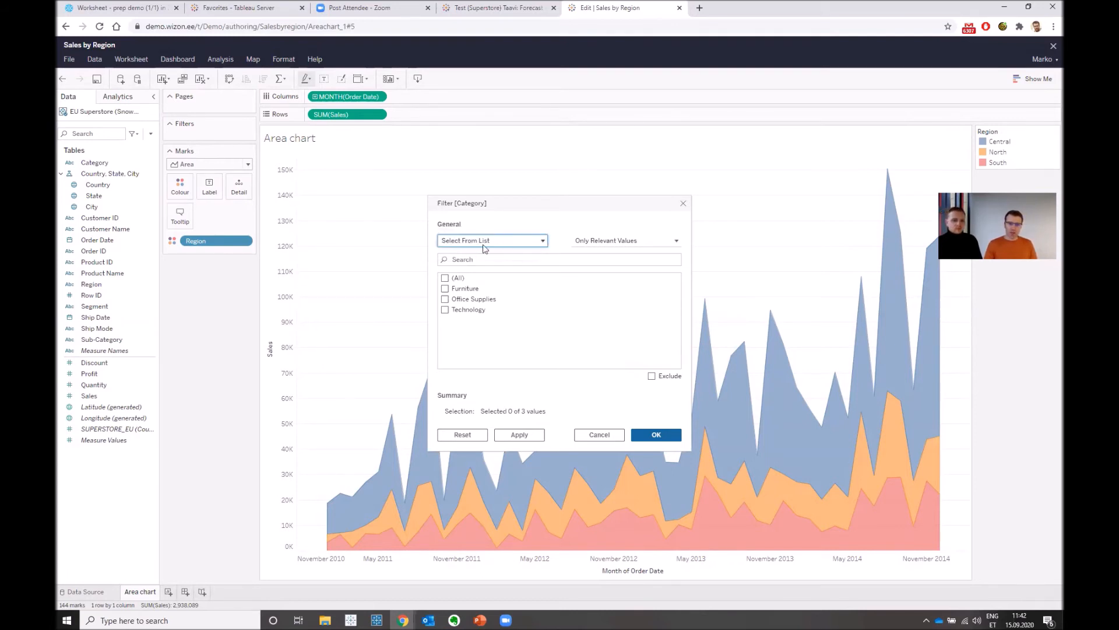
left_click(446, 279)
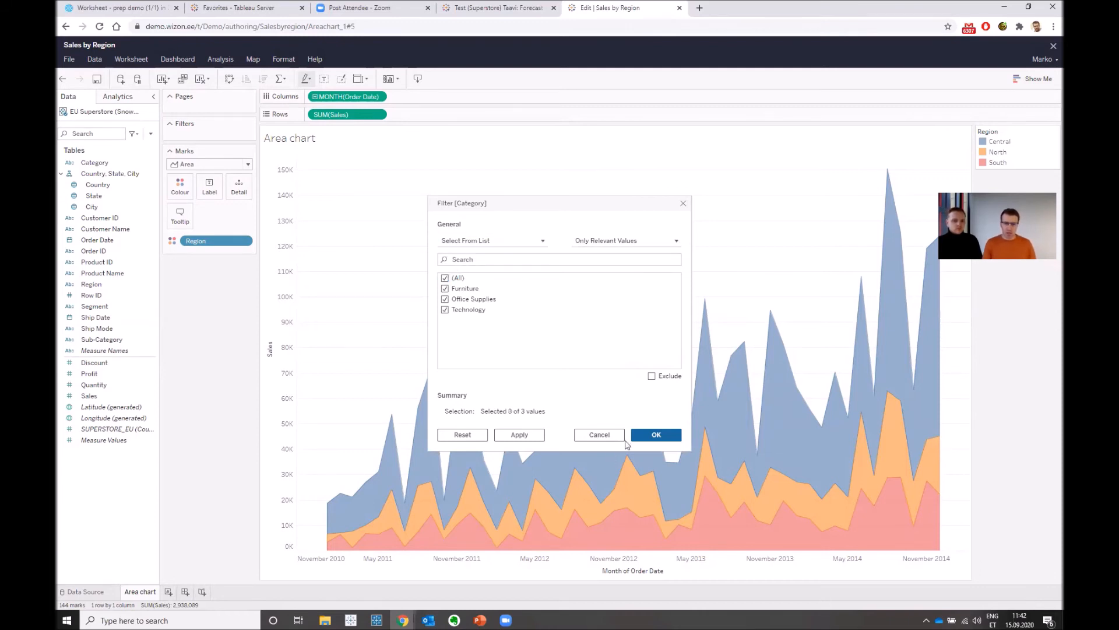
left_click(647, 434)
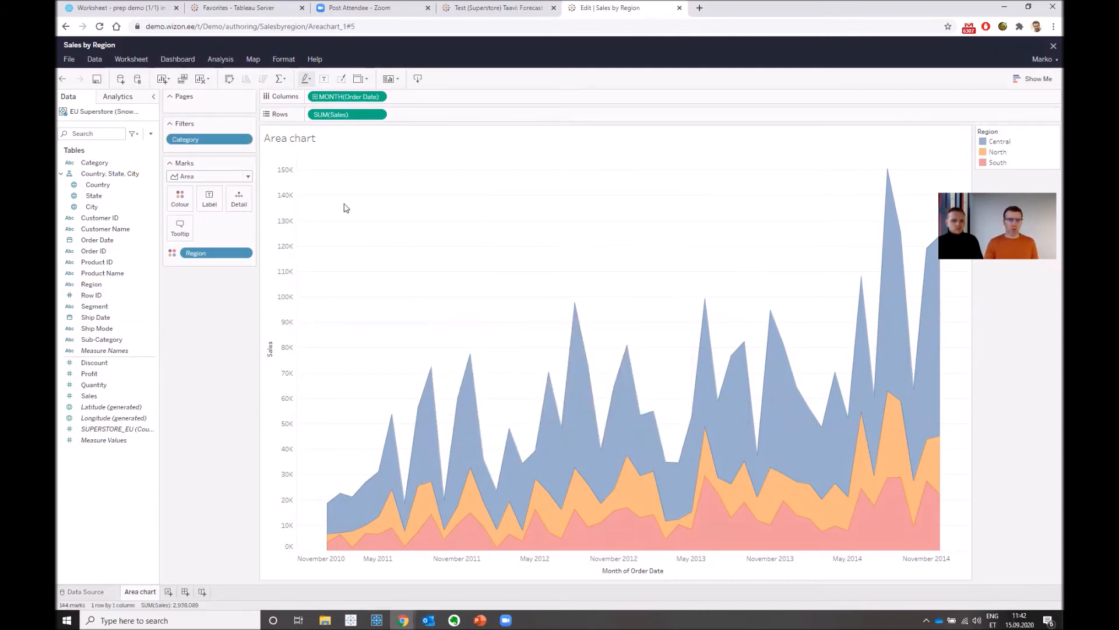
- Show the Category filter beside the chart and exclude Technology, keeping Furniture and Office Supplies selected
left_click(247, 140)
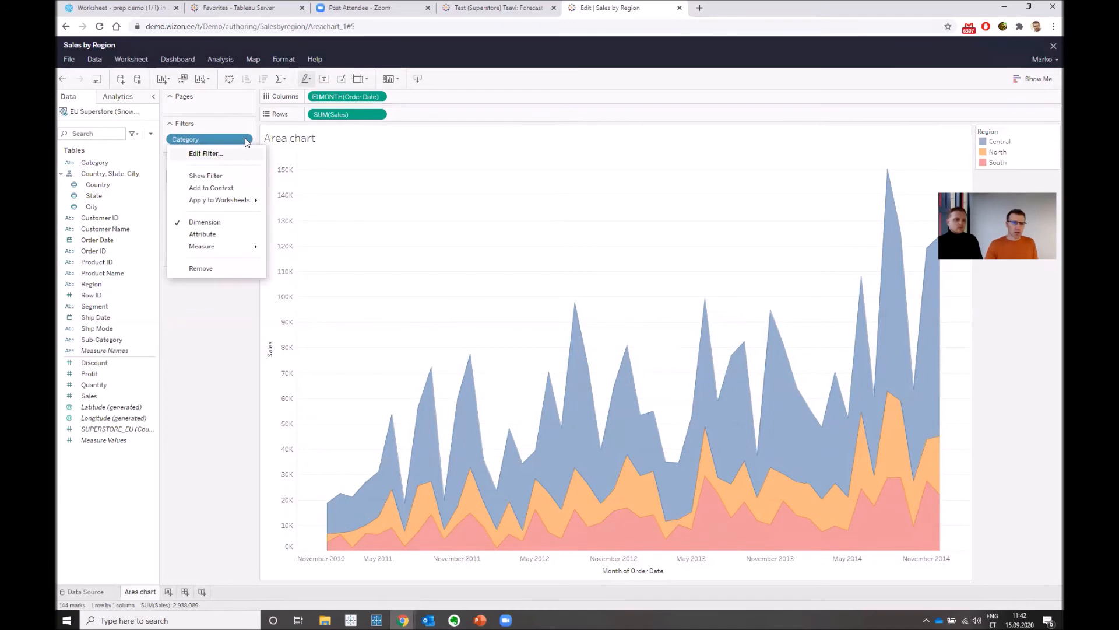
left_click(215, 177)
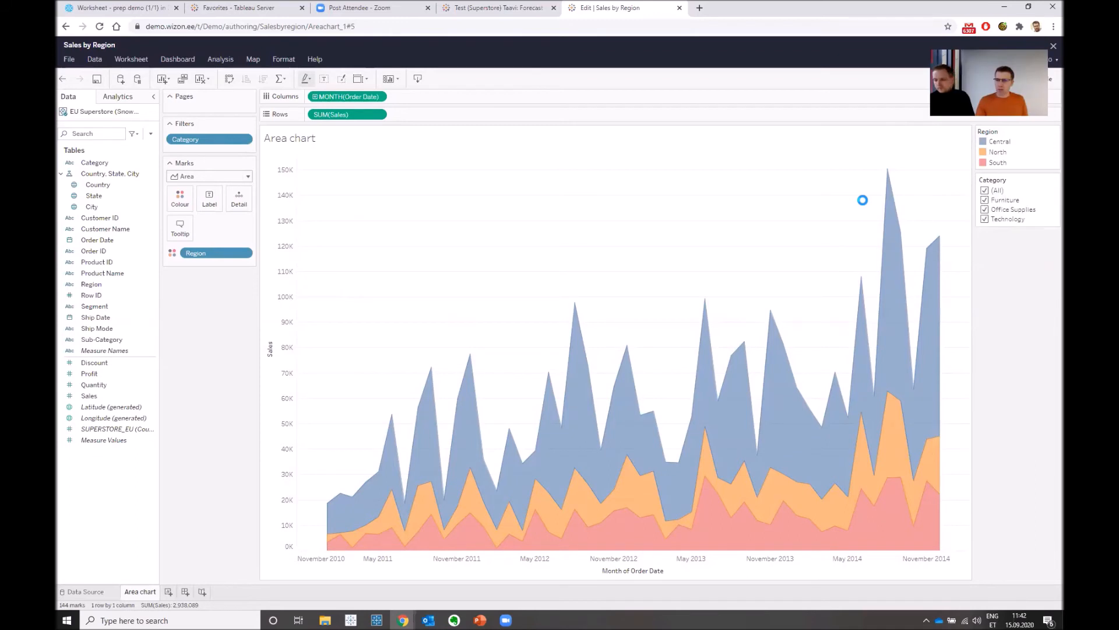
left_click(985, 200)
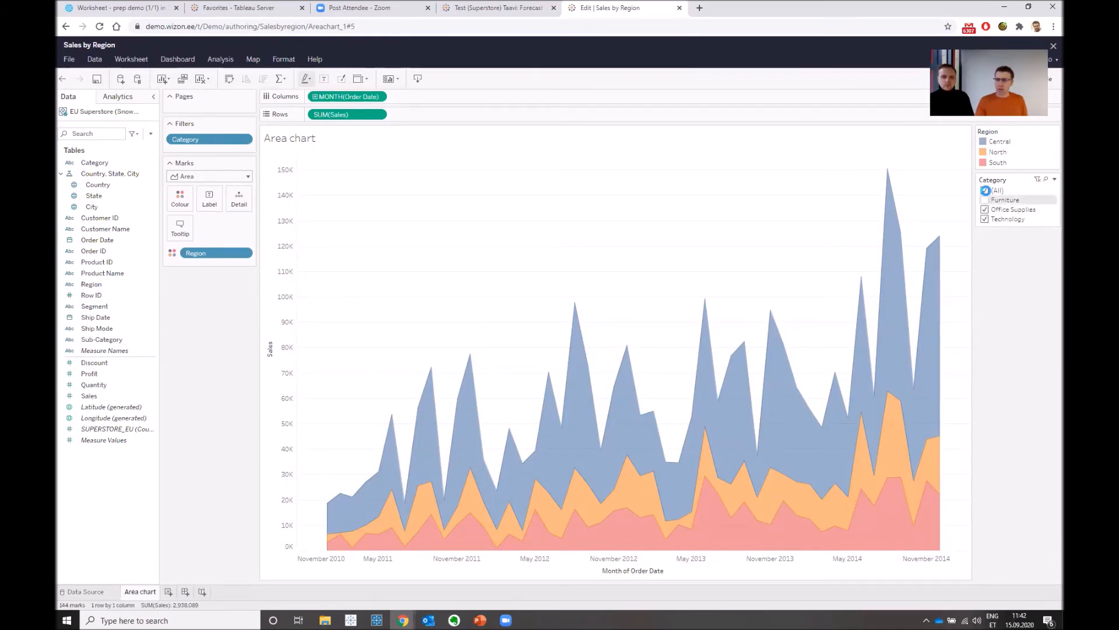
left_click(985, 199)
left_click(985, 219)
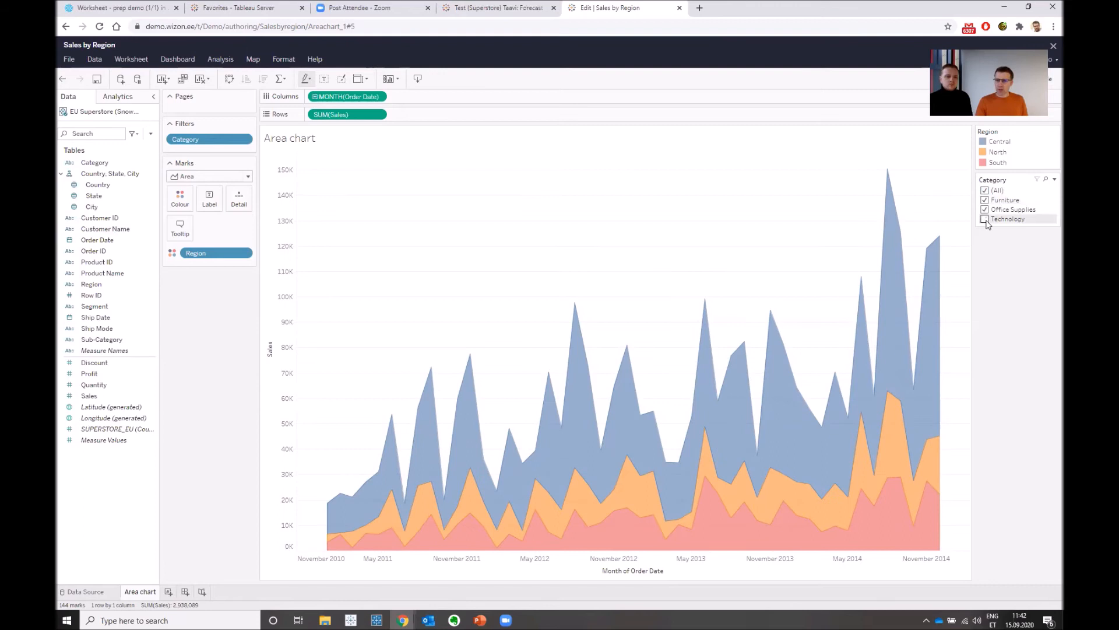
- Open the EU Superstore (Snowflake) data source page and add a data source filter on Order Date using Relative Date
left_click(95, 592)
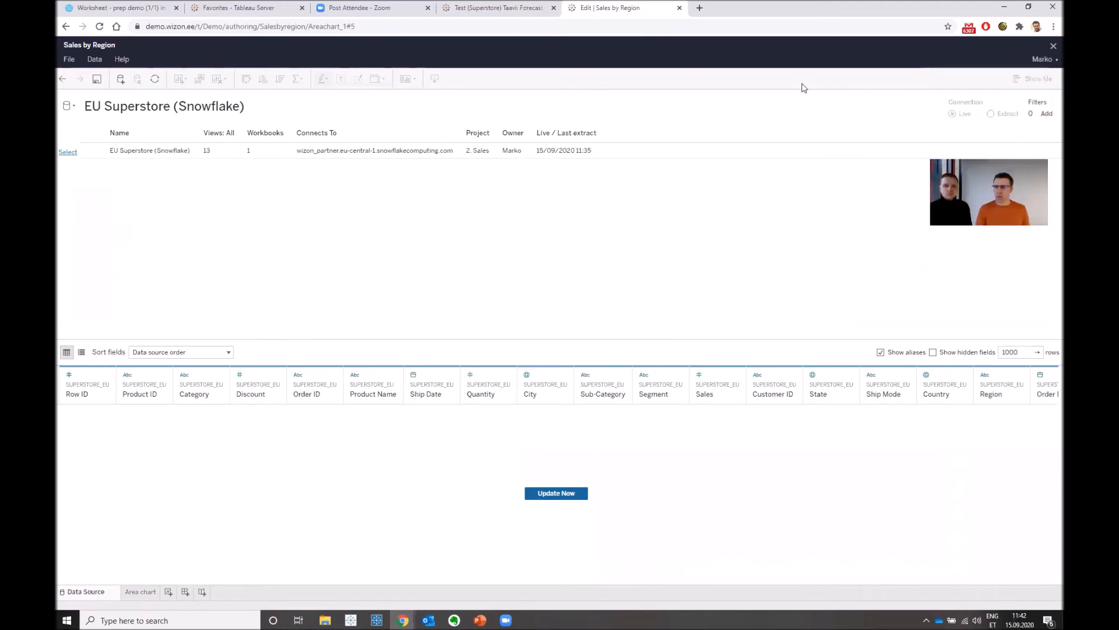
left_click(1048, 114)
left_click(416, 372)
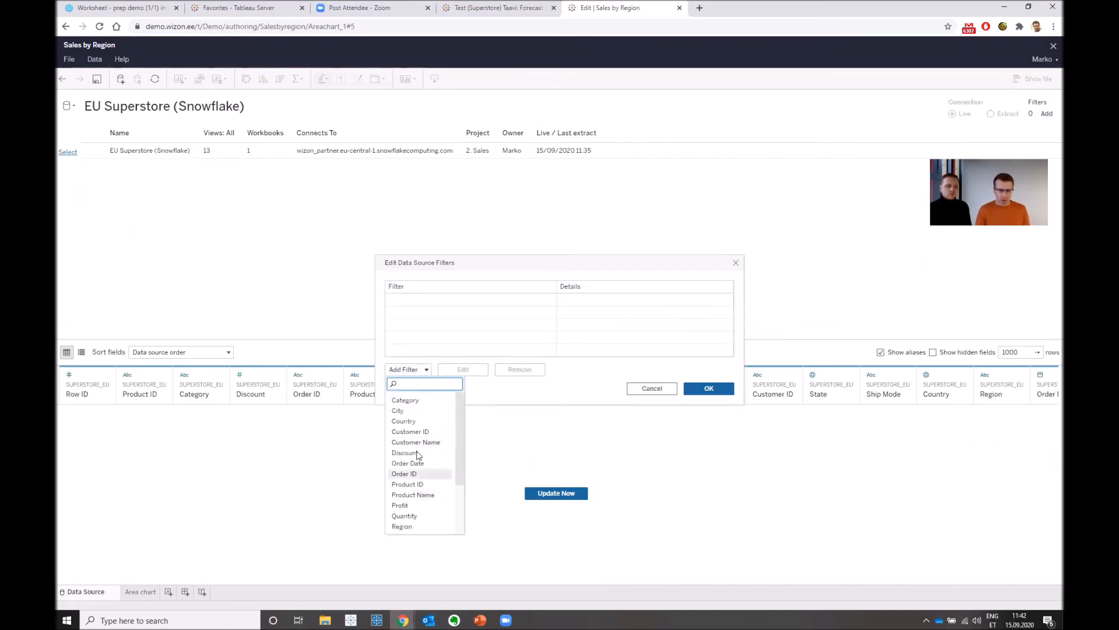
scroll(418, 455, "down", 2)
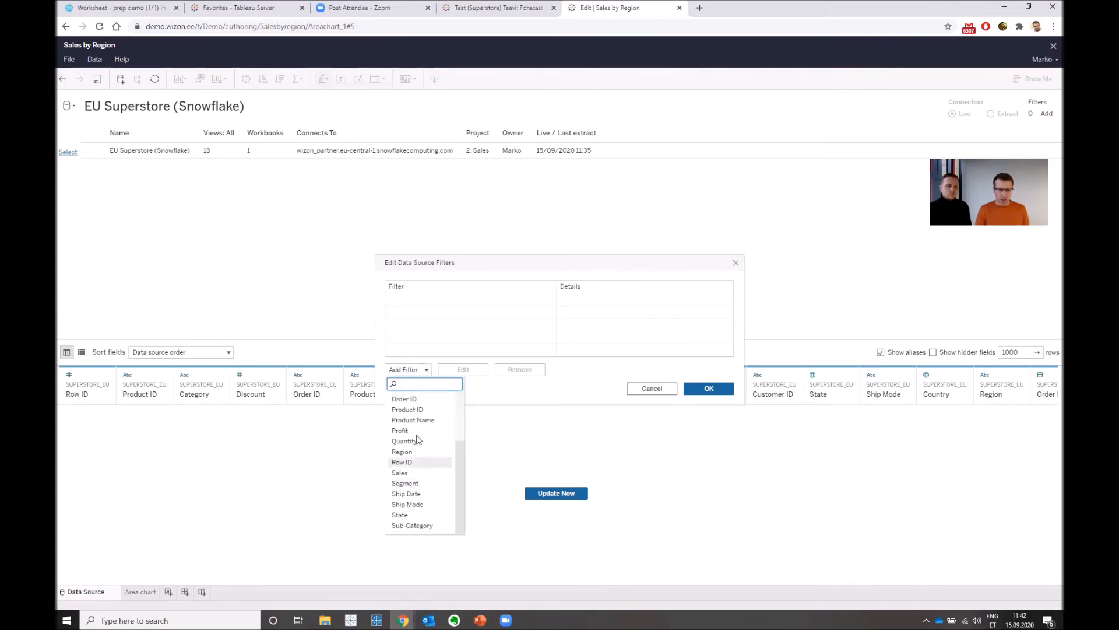
scroll(418, 440, "up", 1)
scroll(415, 432, "up", 3)
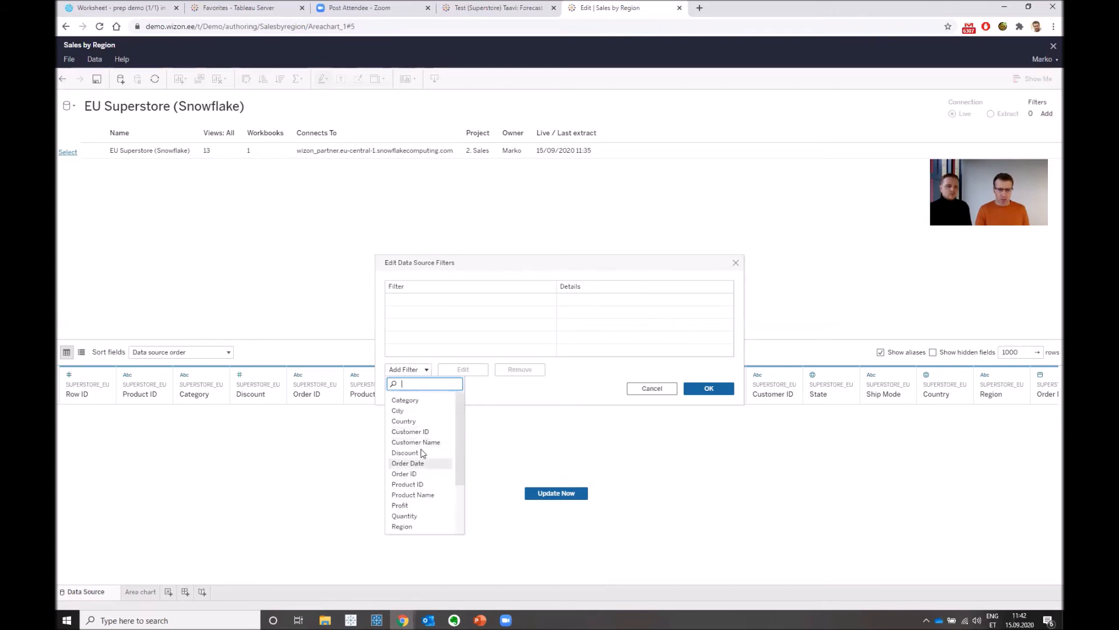
left_click(576, 375)
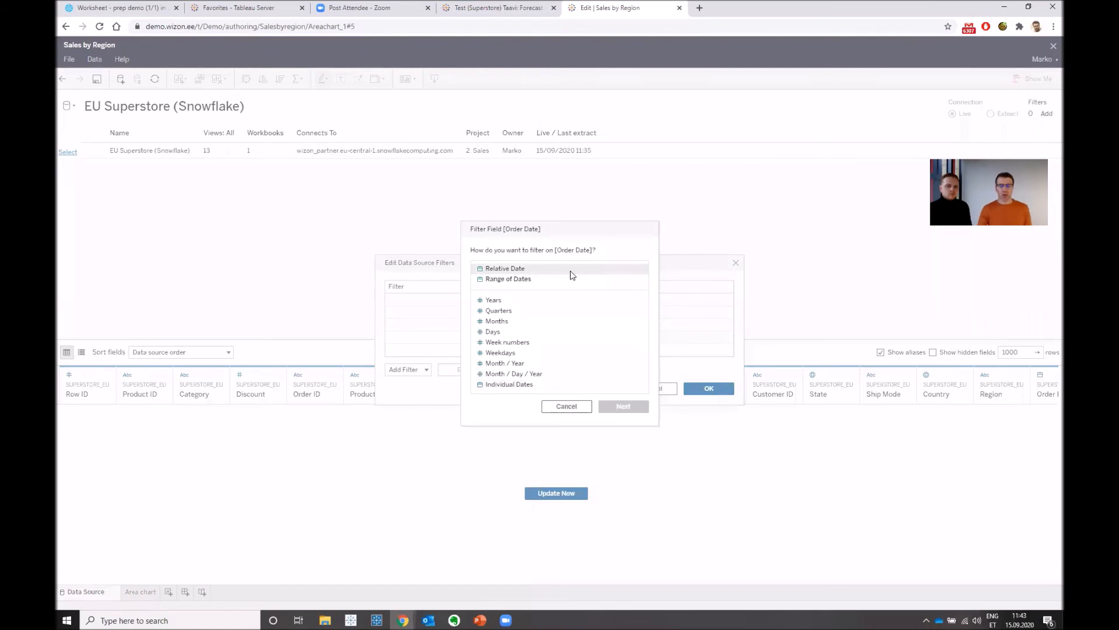
left_click(531, 275)
left_click(531, 269)
left_click(636, 406)
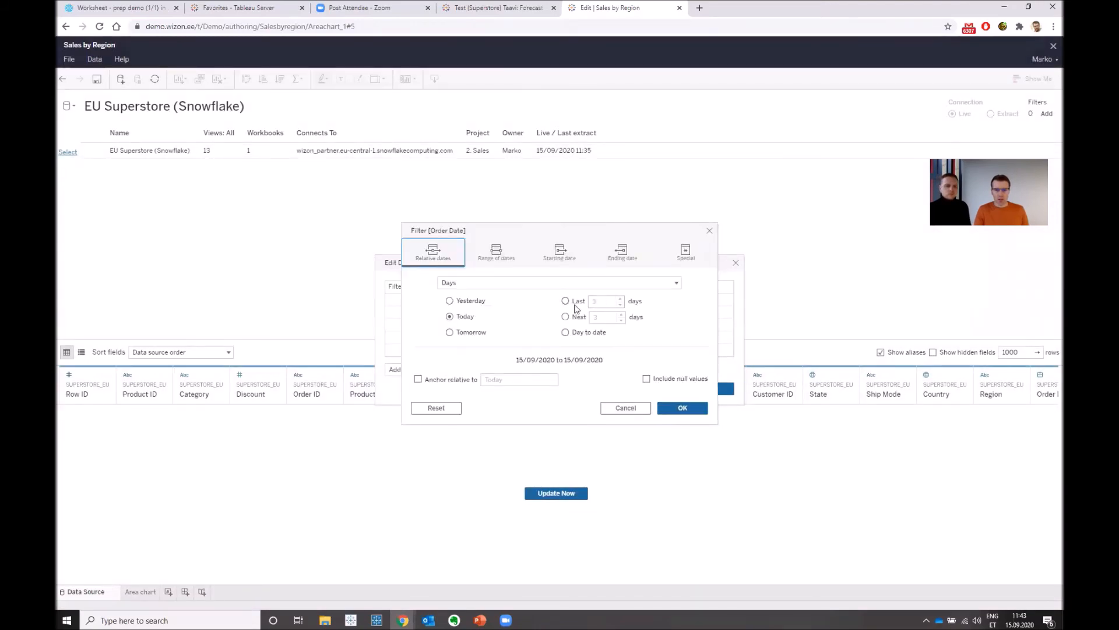
- Limit the Order Date filter to the last 8 years and apply the data source filter
left_click(562, 284)
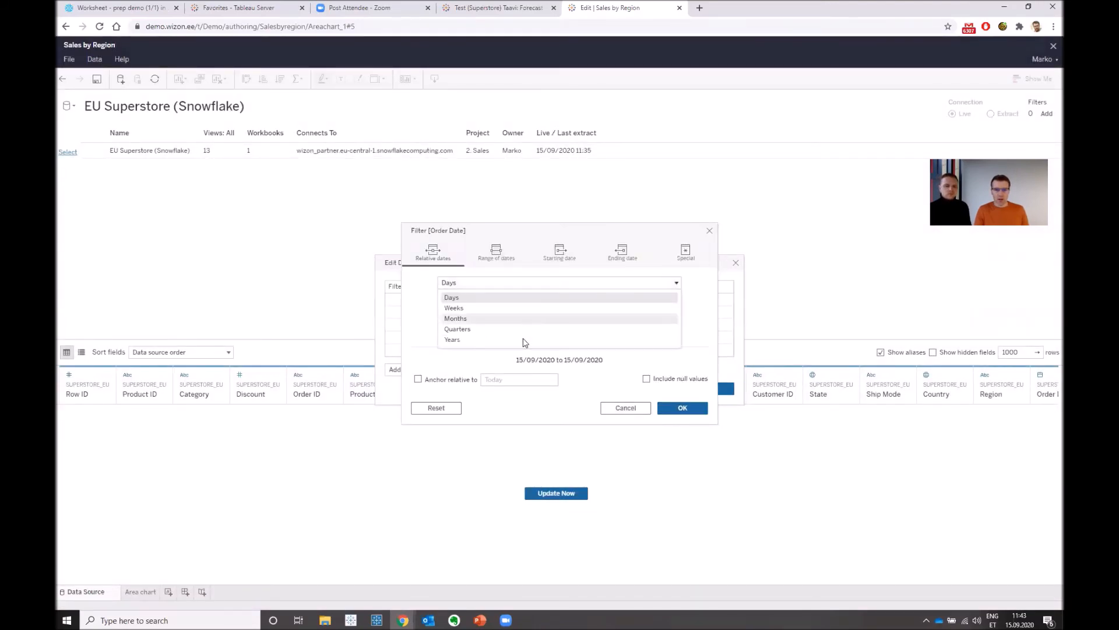
left_click(583, 339)
left_click(574, 301)
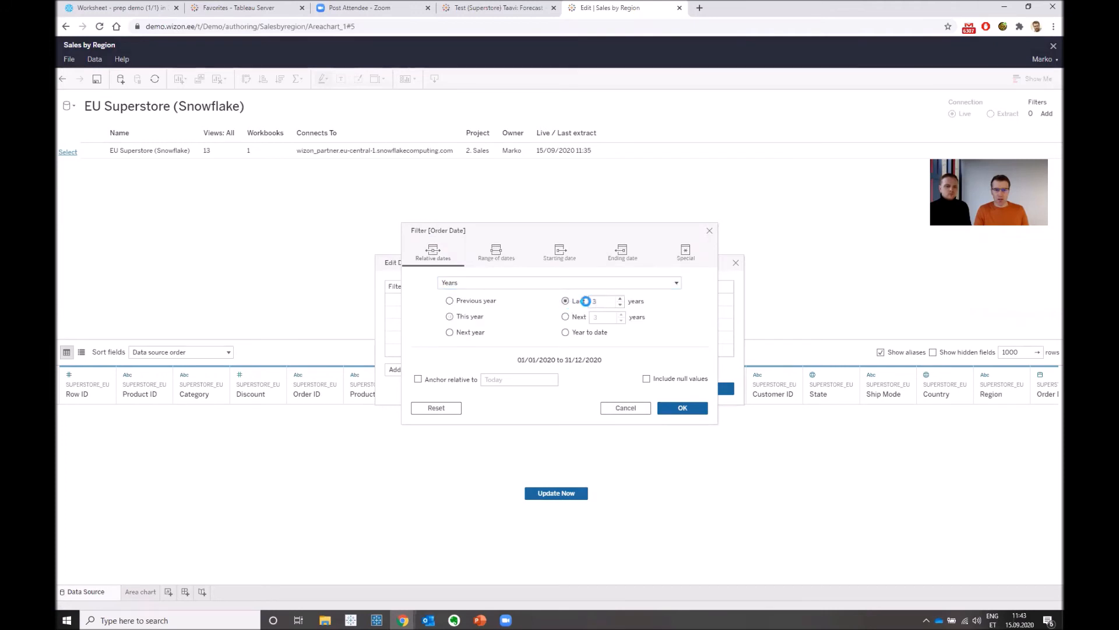
type("8")
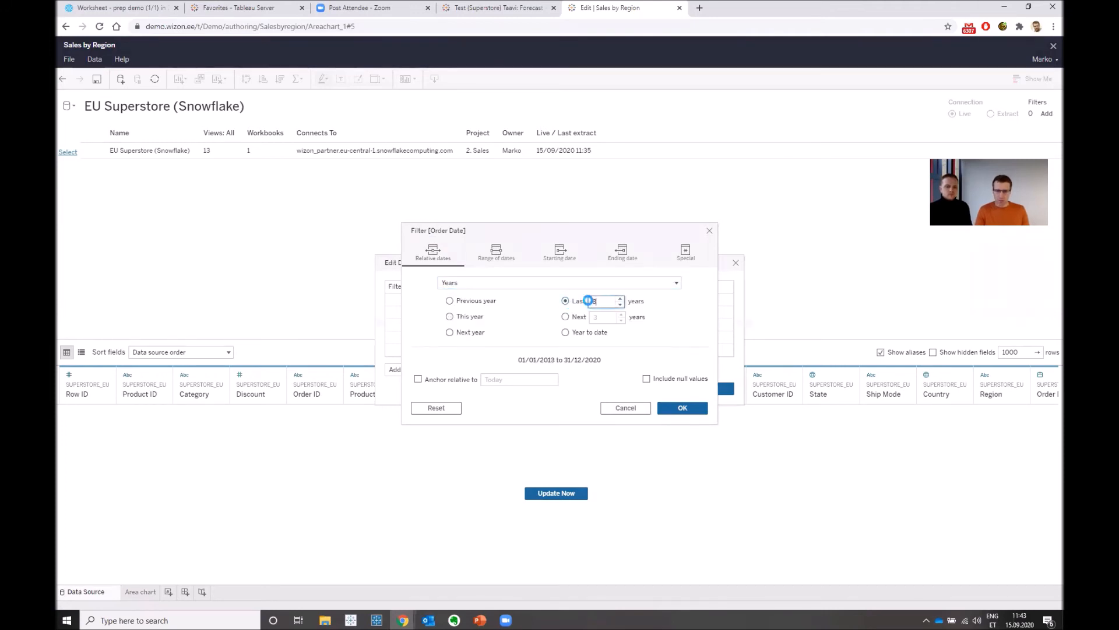
left_click(694, 411)
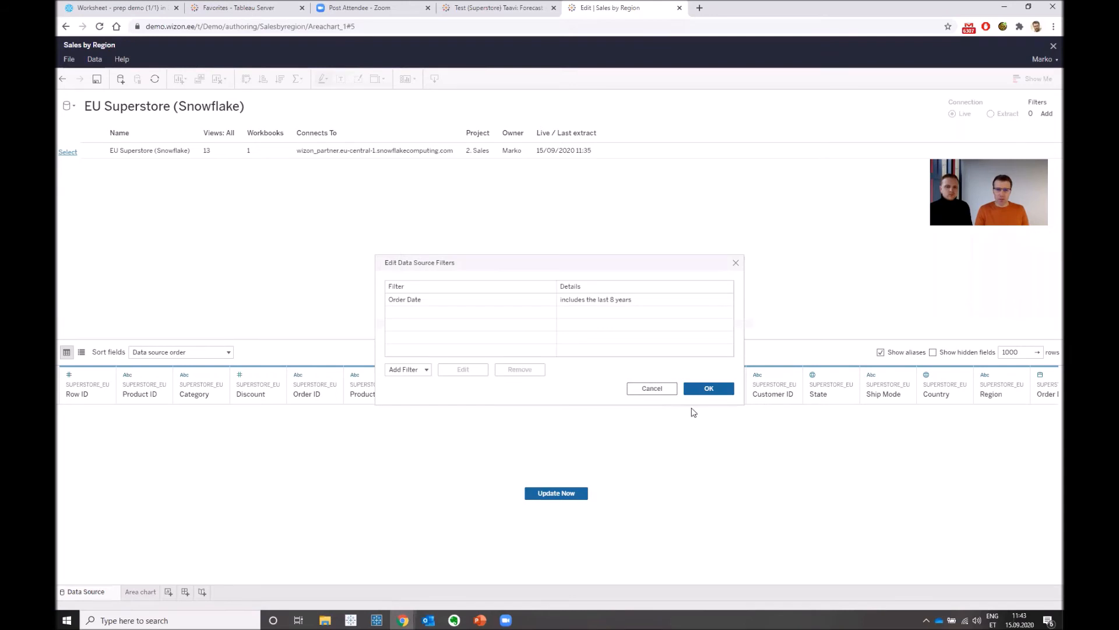
left_click(723, 388)
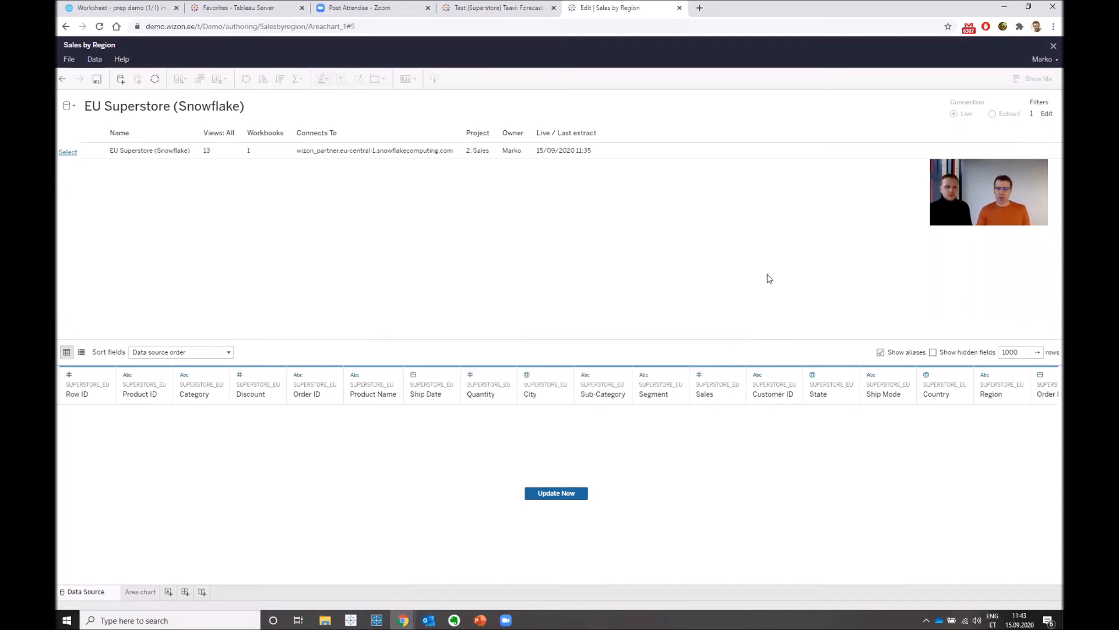
- Inspect the filtered Area chart sheet, and switch to PowerPoint to review the Tableau Server feature slide
left_click(146, 592)
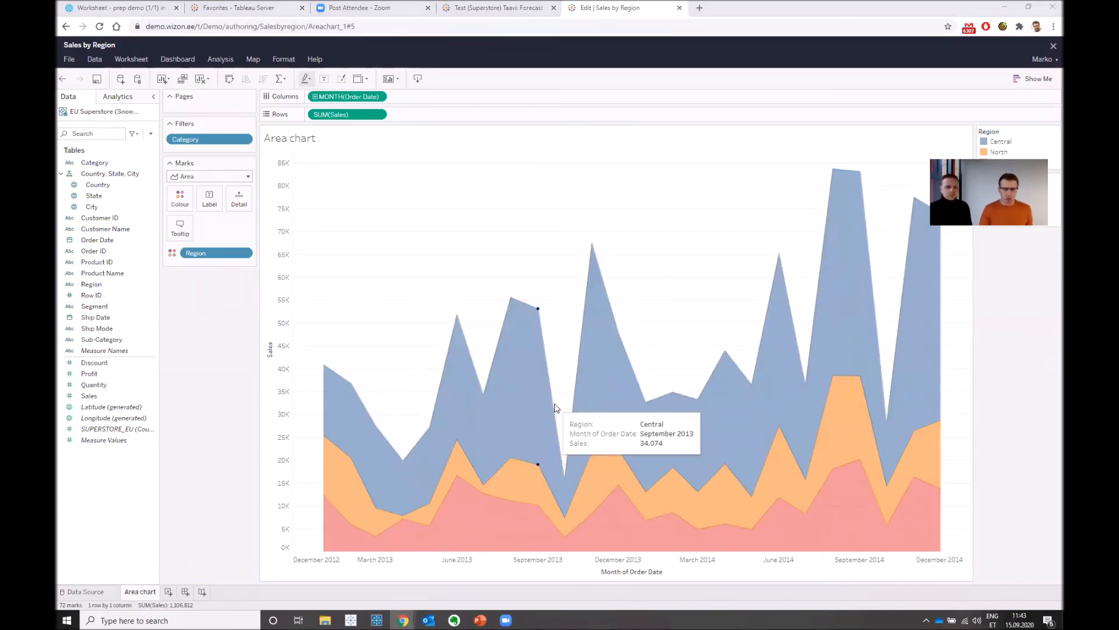
key("alt+Tab")
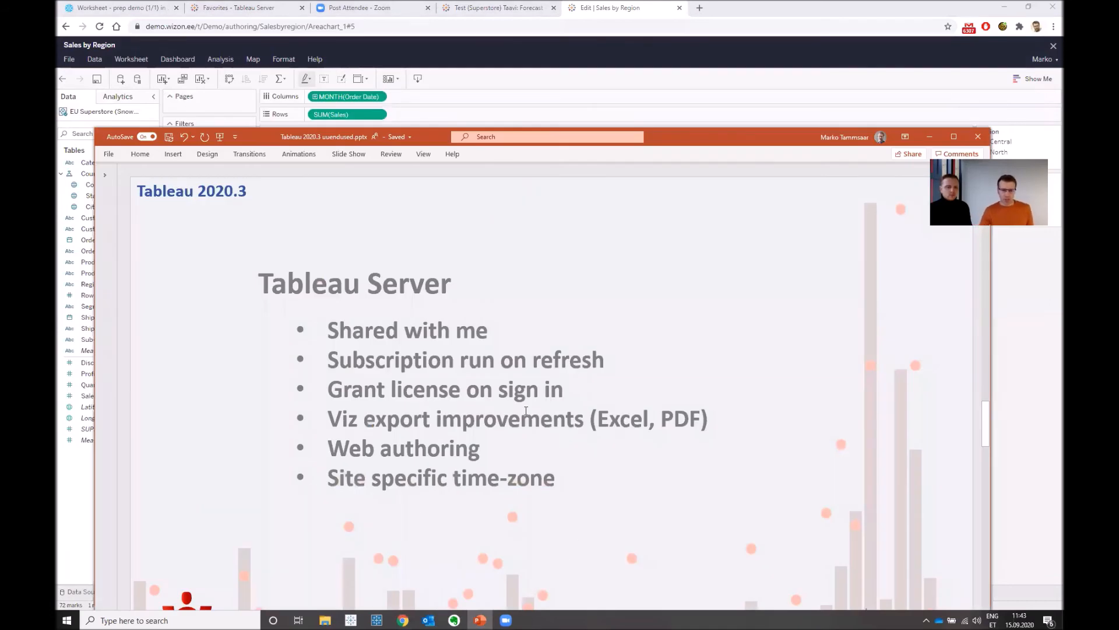